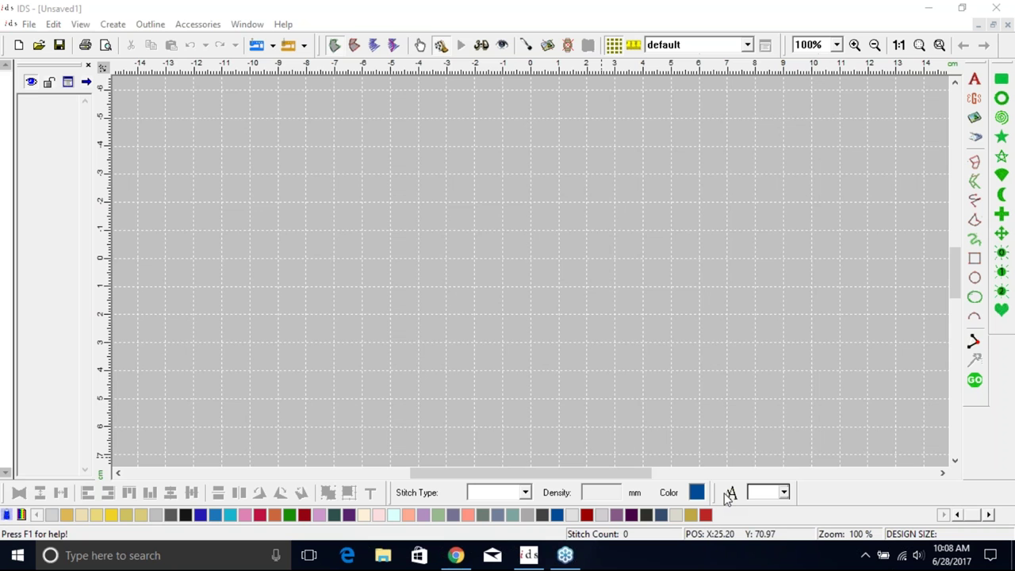
# Turn off the use of the thread library in the general view preferences and apply the change.
pyautogui.click(80, 24)
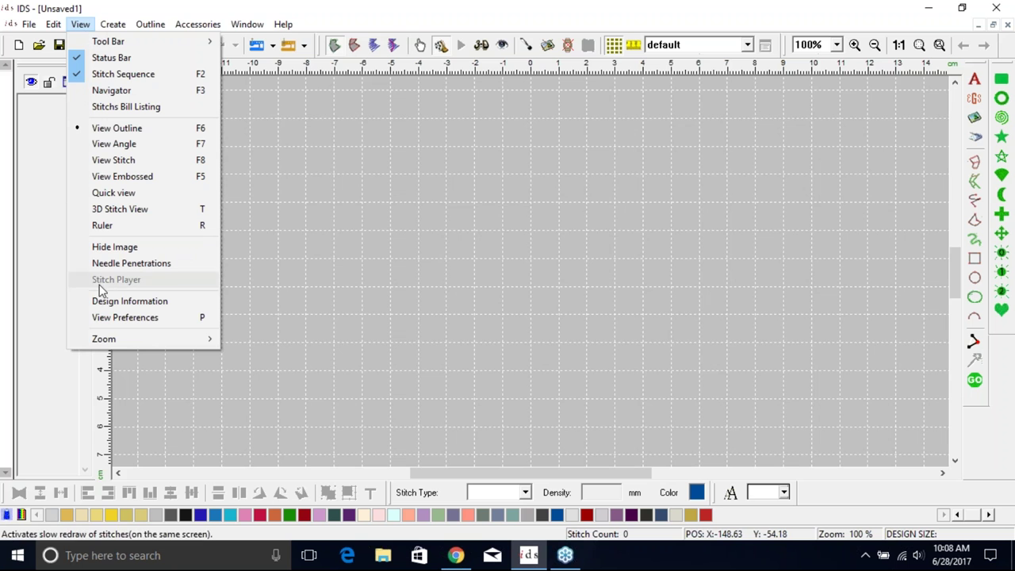
pyautogui.click(112, 320)
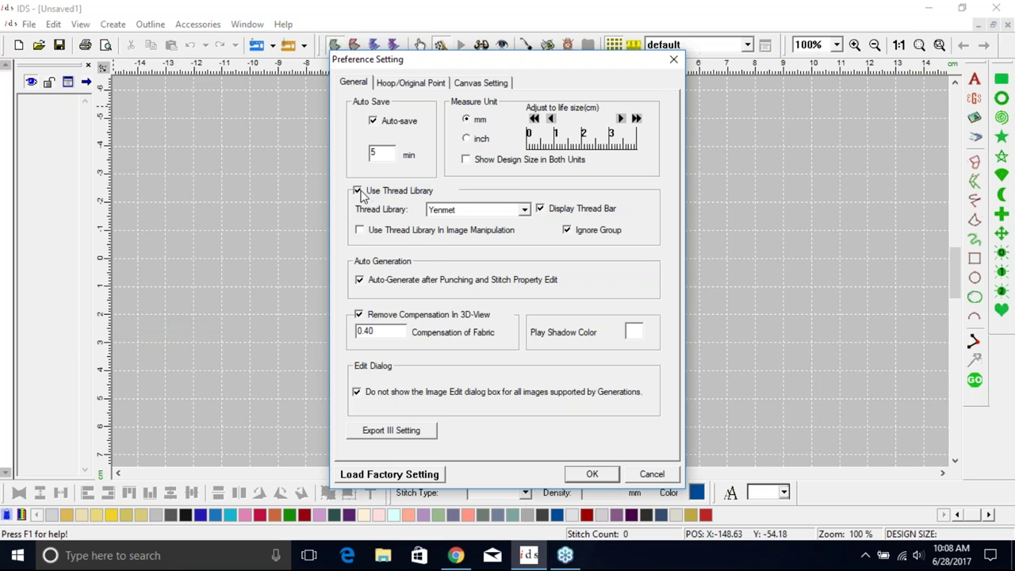
pyautogui.click(359, 194)
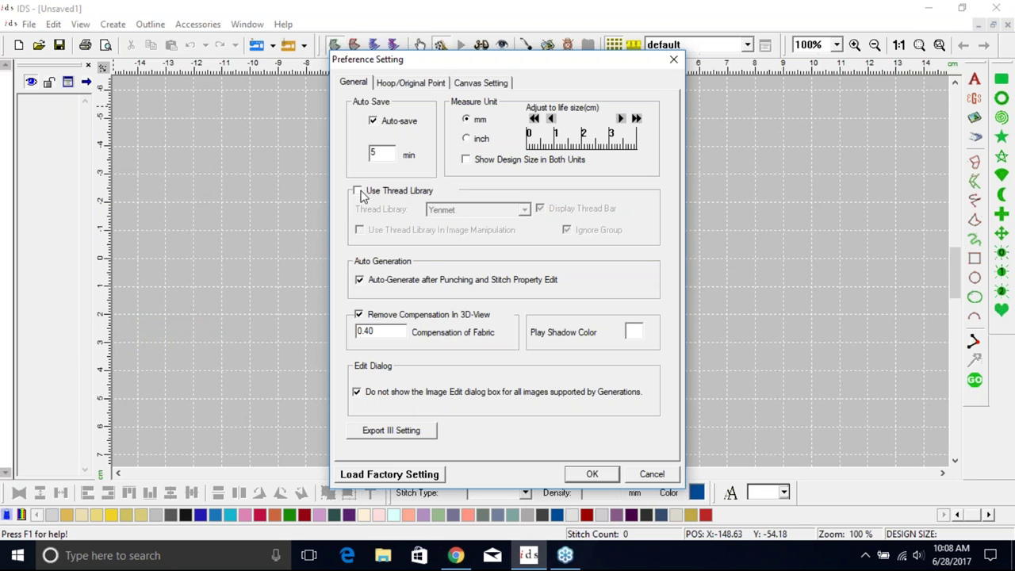
pyautogui.click(602, 474)
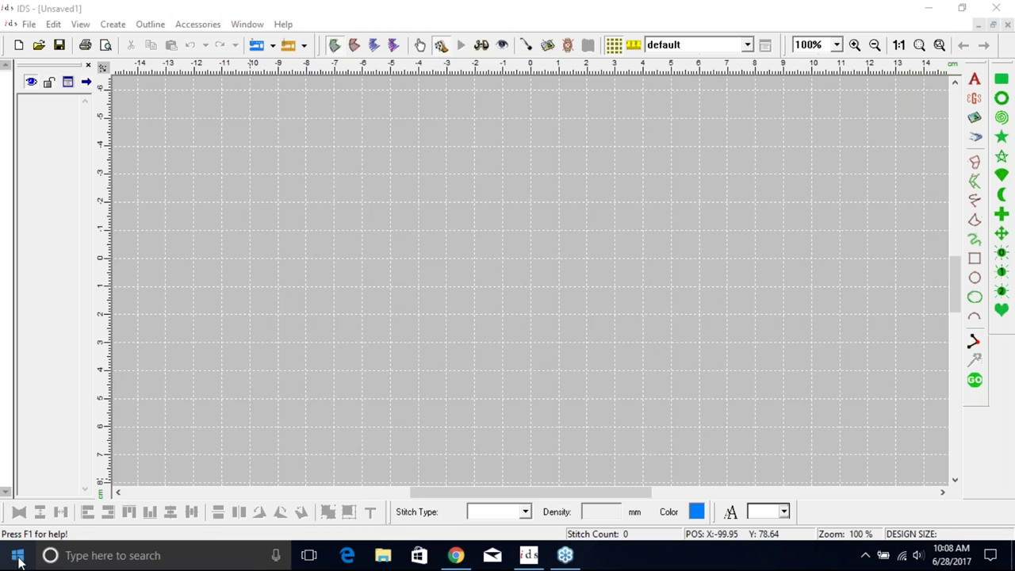
pyautogui.rightClick(19, 560)
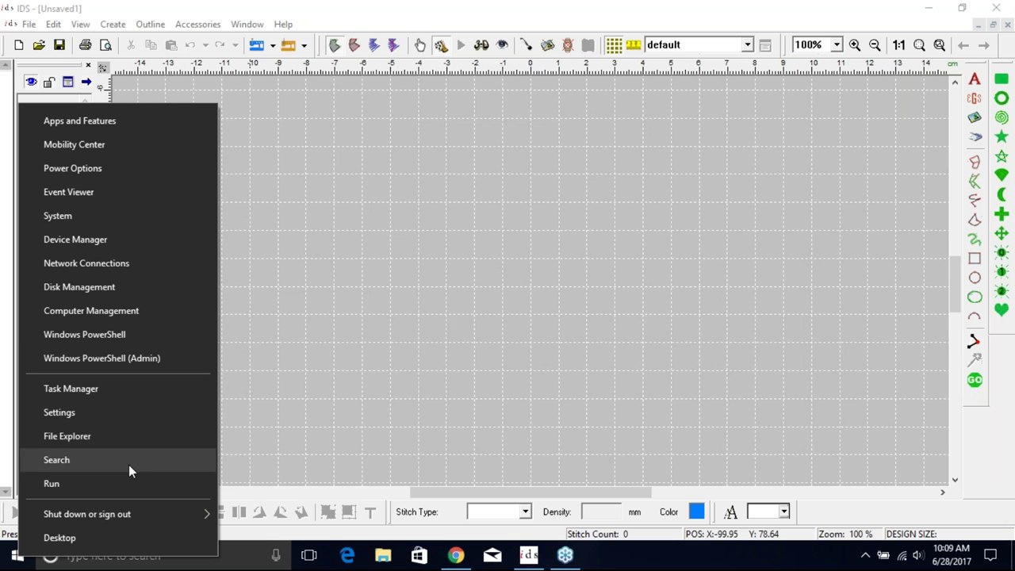
pyautogui.click(385, 555)
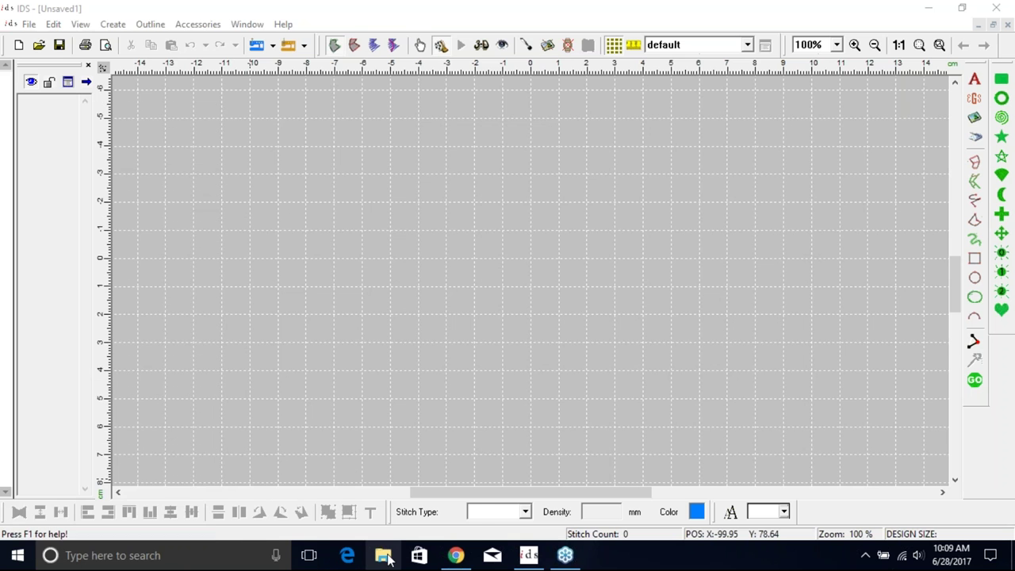
pyautogui.rightClick(386, 558)
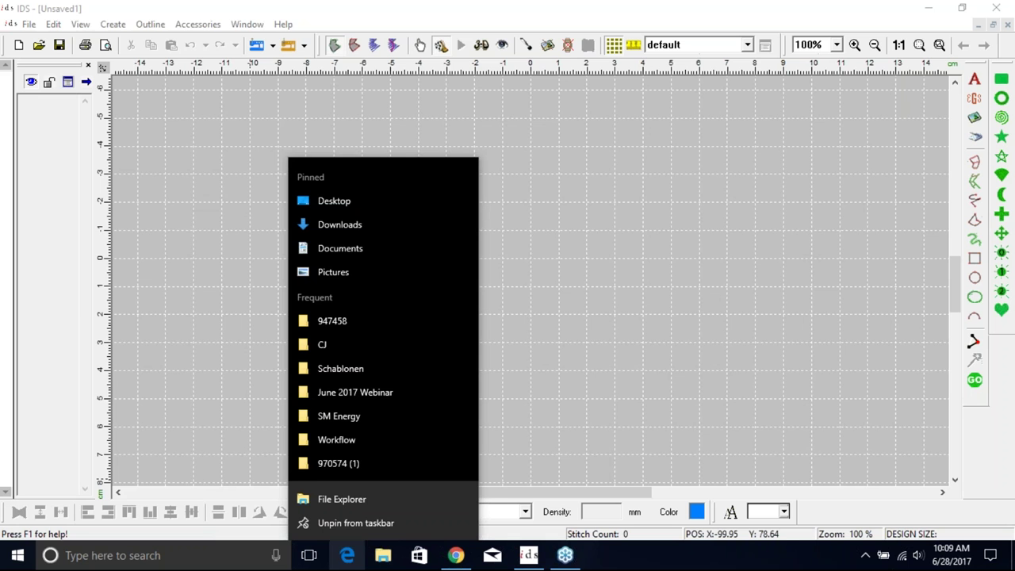
pyautogui.rightClick(28, 560)
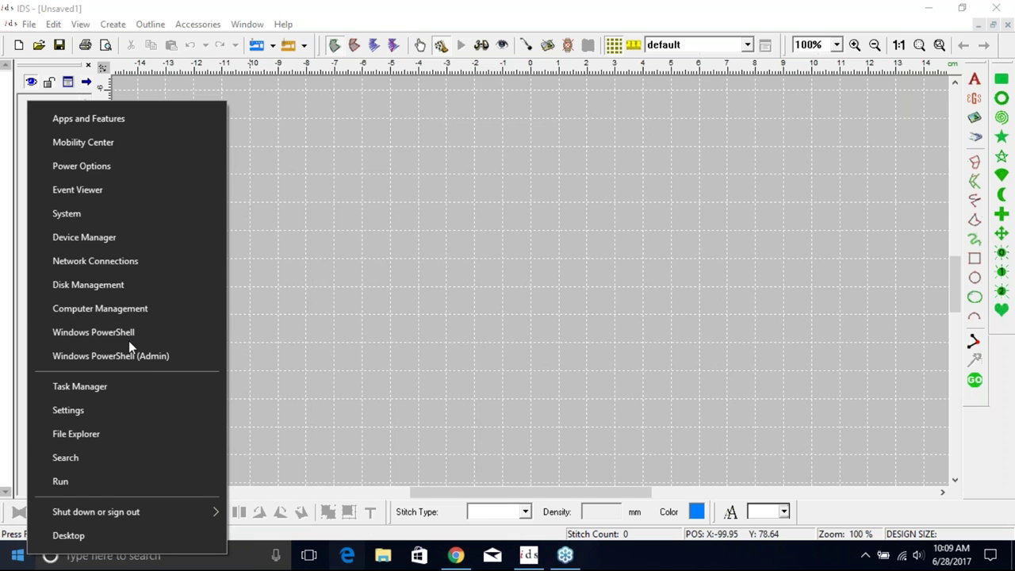
pyautogui.click(77, 411)
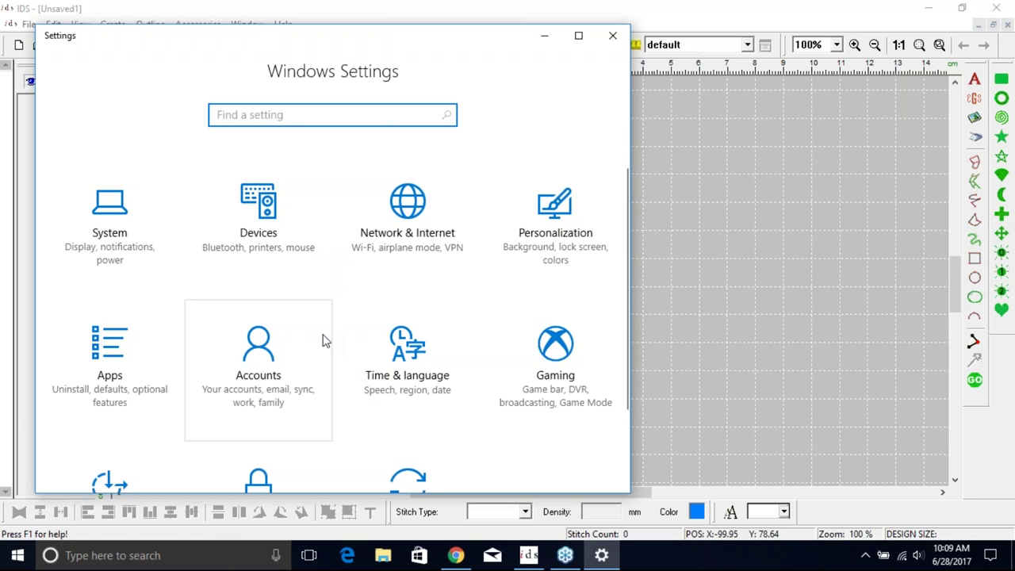
pyautogui.scroll(-1, 347, 326)
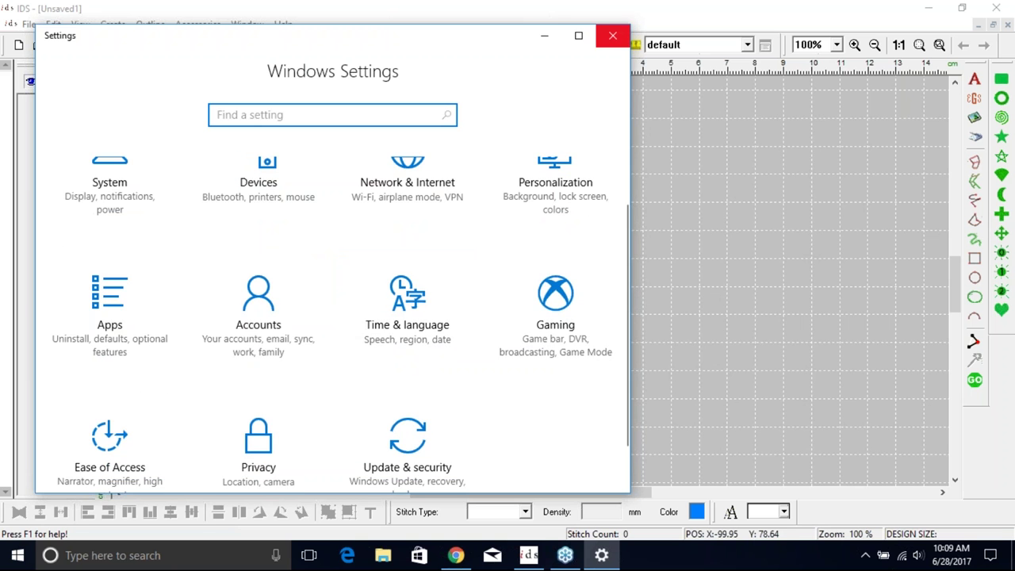
pyautogui.click(613, 35)
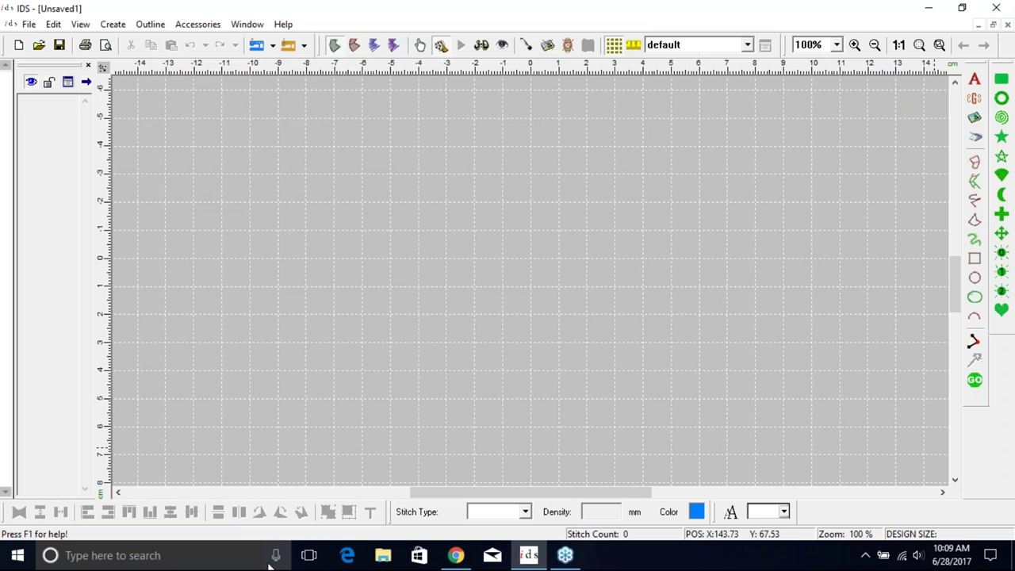
# Search Windows for "control" and open the Control Panel.
pyautogui.click(131, 555)
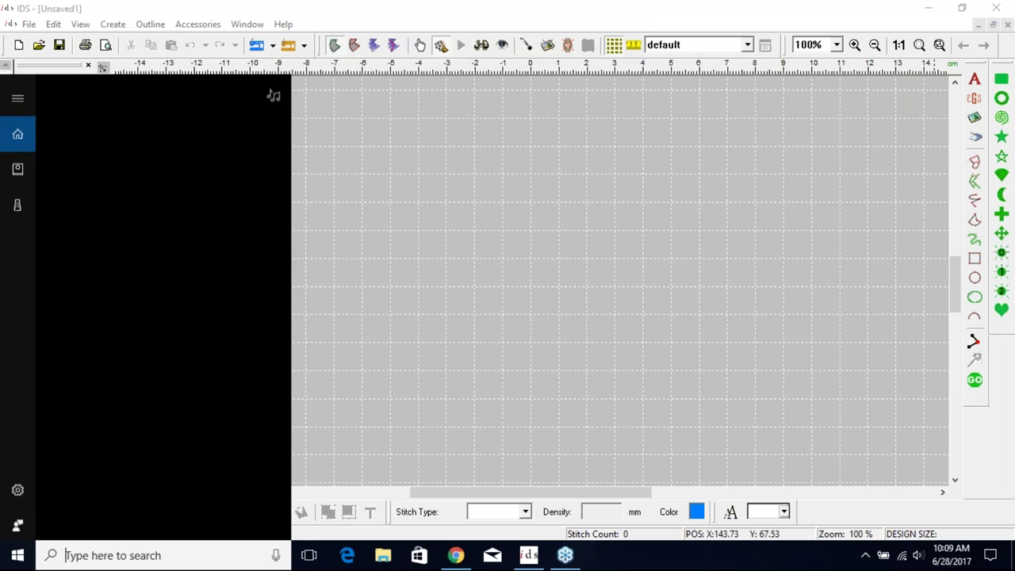
pyautogui.write('co')
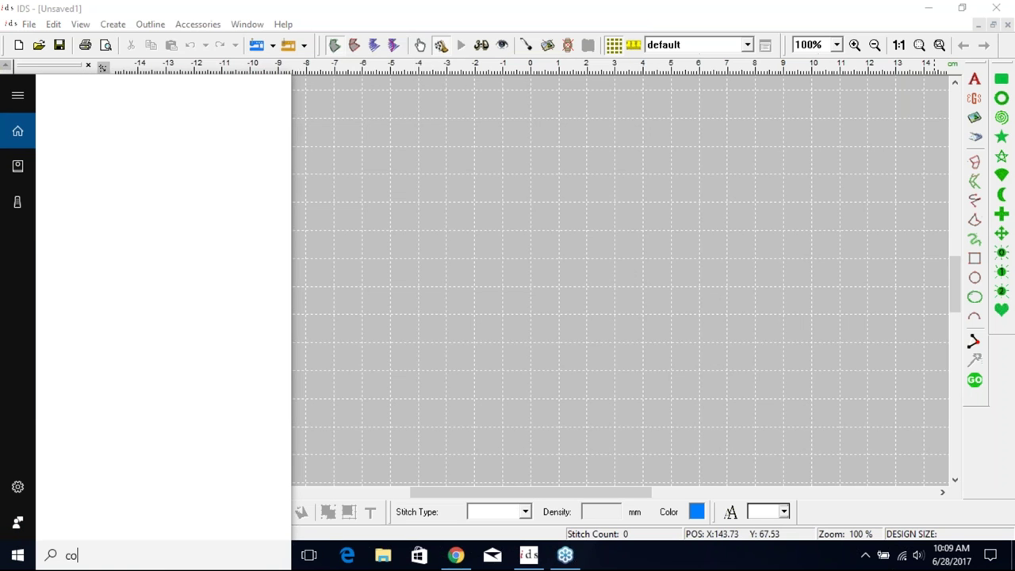
pyautogui.write('ntrol')
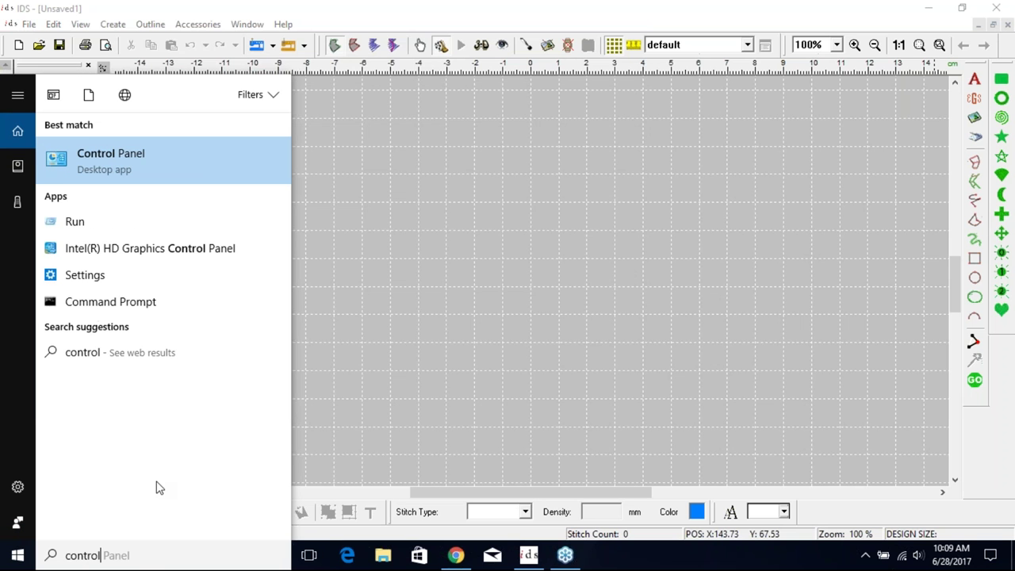
pyautogui.click(92, 161)
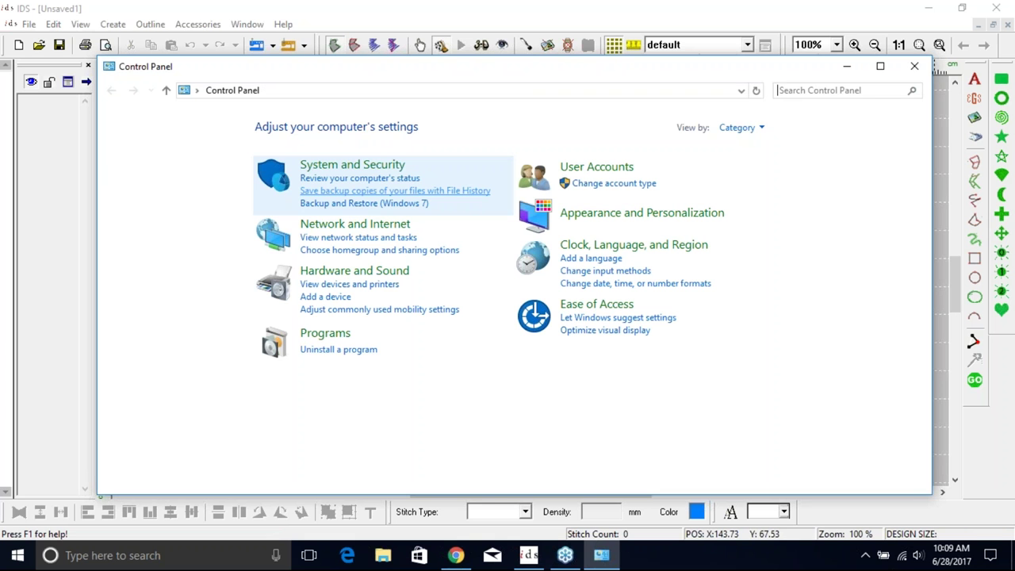
# Show the Control Panel items as large icons and open the Fonts folder.
pyautogui.click(766, 129)
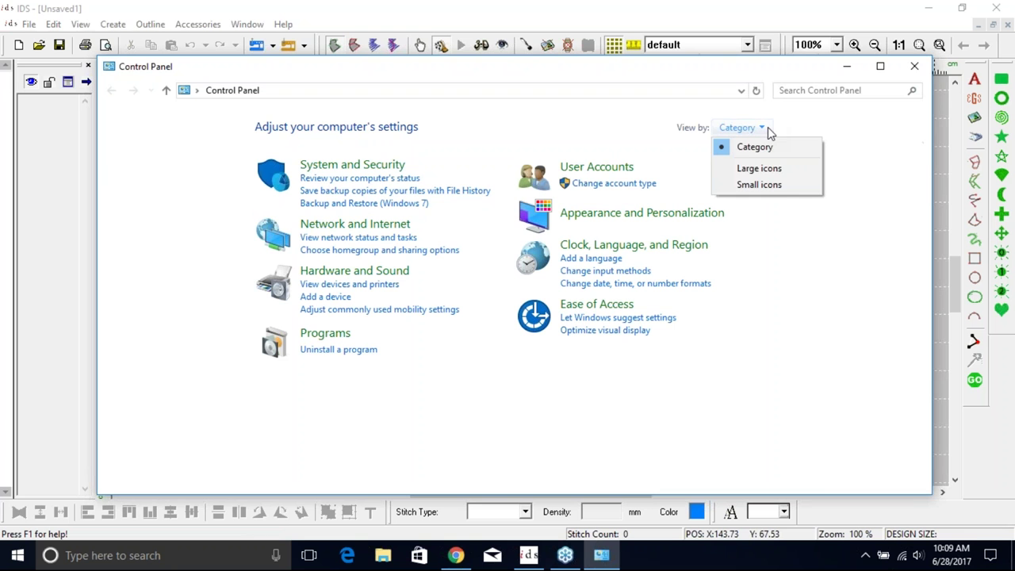
pyautogui.click(775, 173)
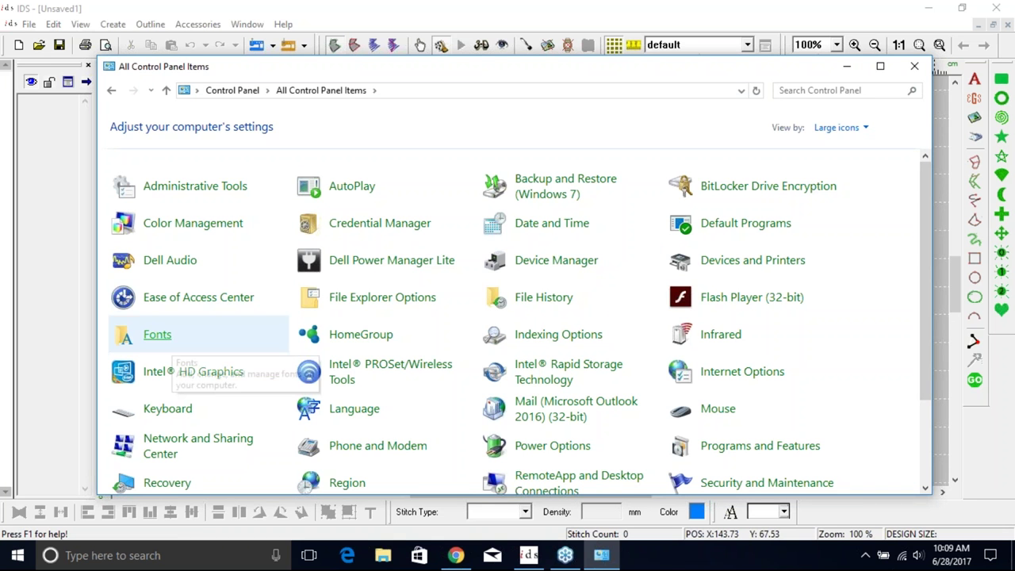
pyautogui.click(168, 338)
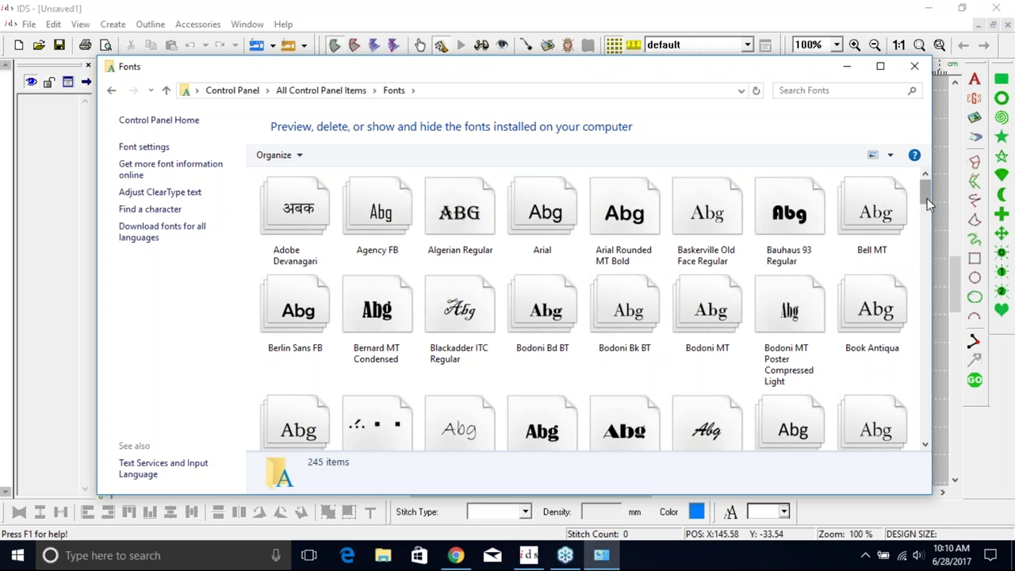
# Open the Cambria font family, preview the Cambria Italic characters at the different sizes, and close the preview.
pyautogui.moveTo(927, 198); pyautogui.dragTo(931, 215)
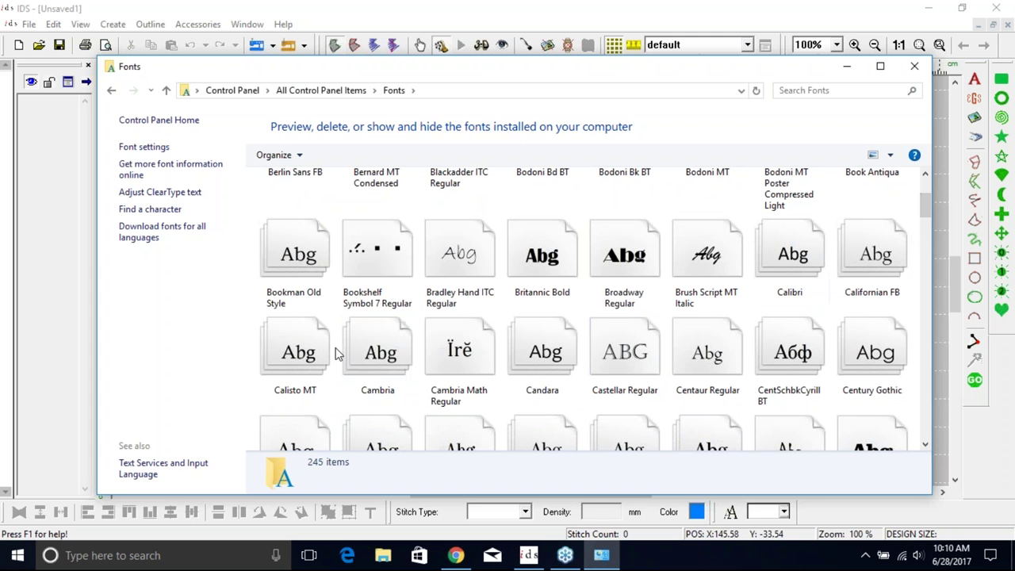
pyautogui.click(383, 357)
pyautogui.doubleClick(383, 356)
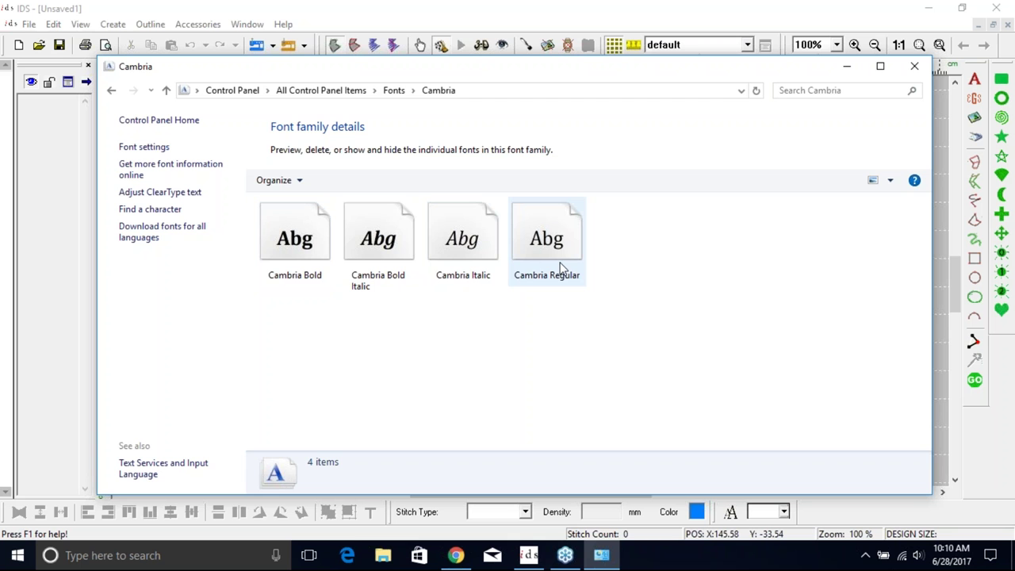
pyautogui.click(465, 252)
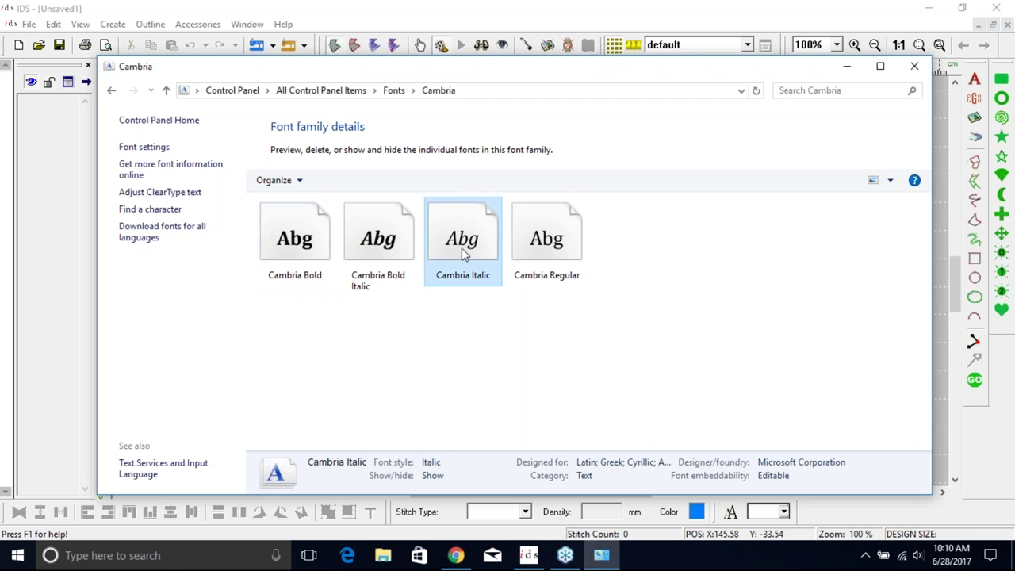
pyautogui.doubleClick(465, 252)
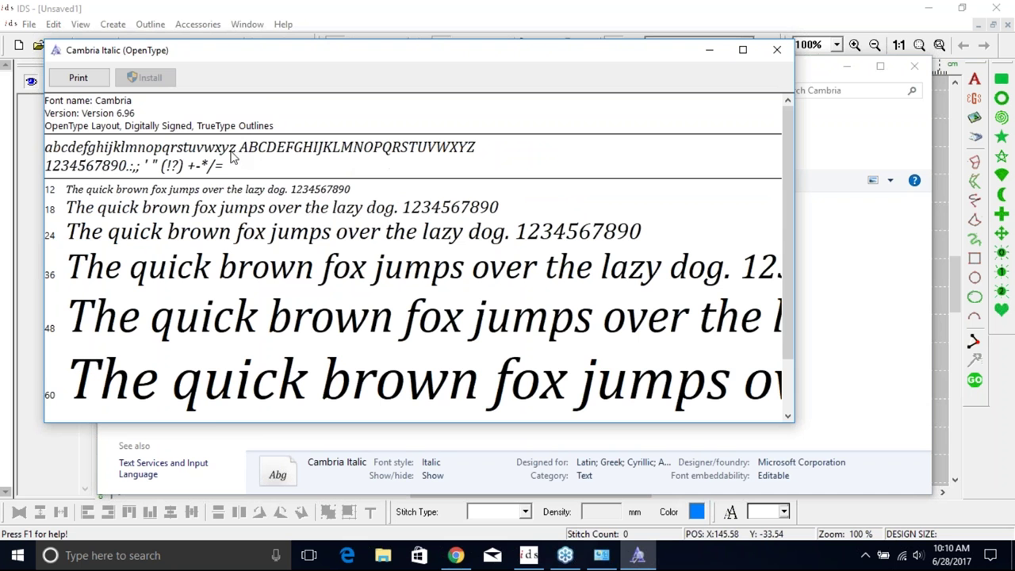
pyautogui.moveTo(786, 210)
pyautogui.mouseDown()
pyautogui.moveTo(786, 303)
pyautogui.moveTo(770, 199)
pyautogui.mouseUp()
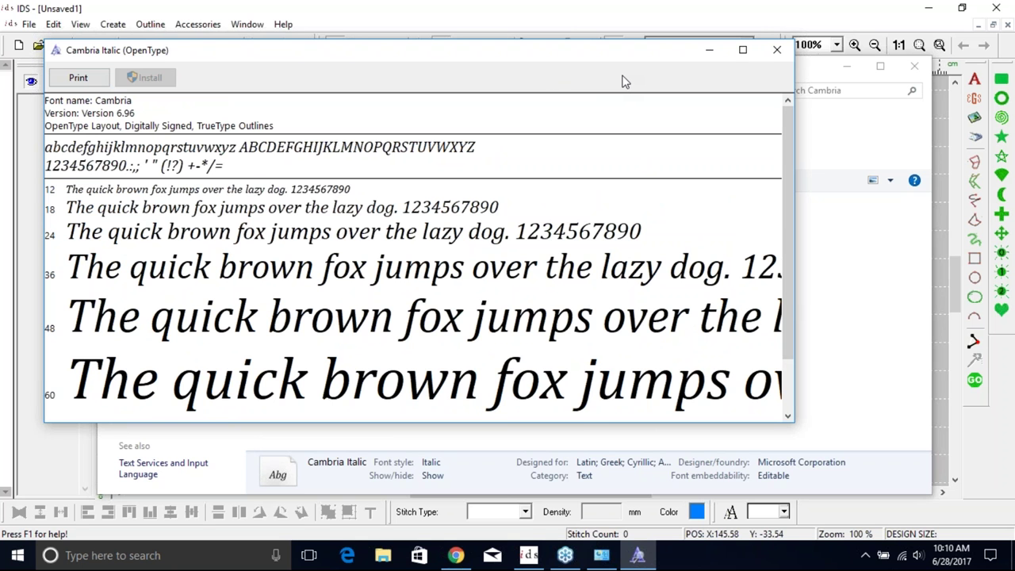
pyautogui.click(777, 49)
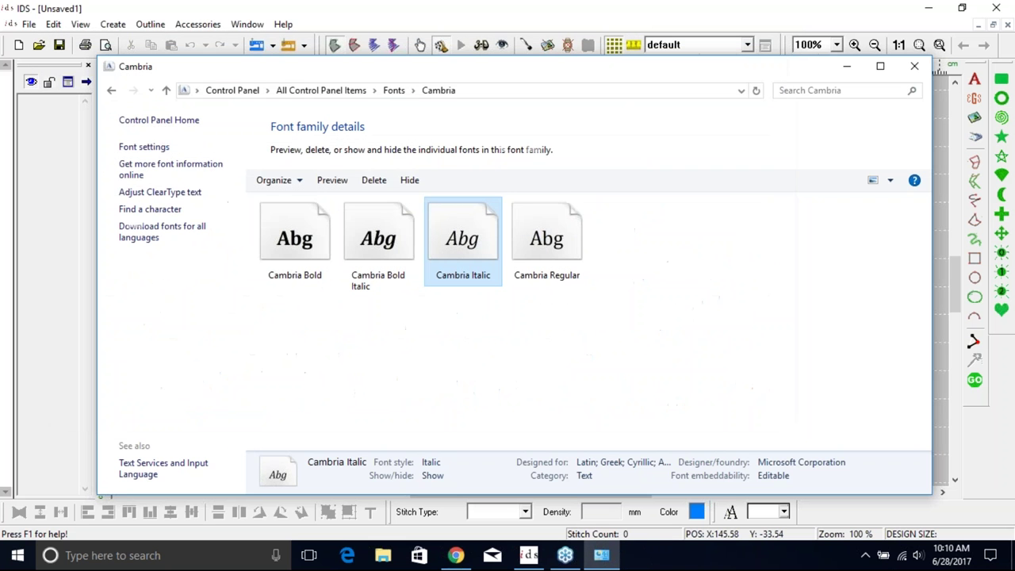
# Return to the full font list, preview the symbols of Wingdings Regular, and close the preview.
pyautogui.click(394, 90)
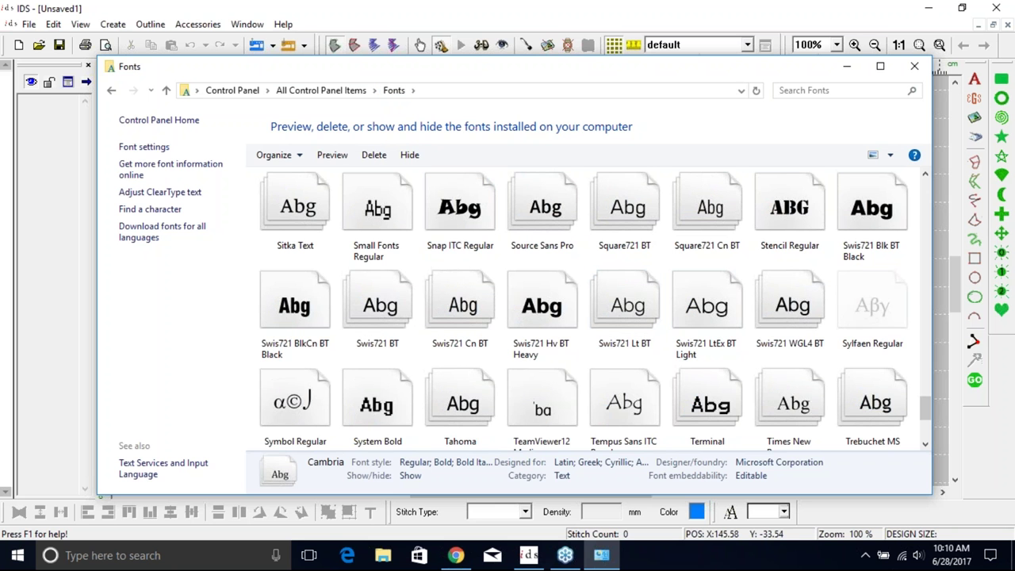
pyautogui.scroll(-4, 900, 307)
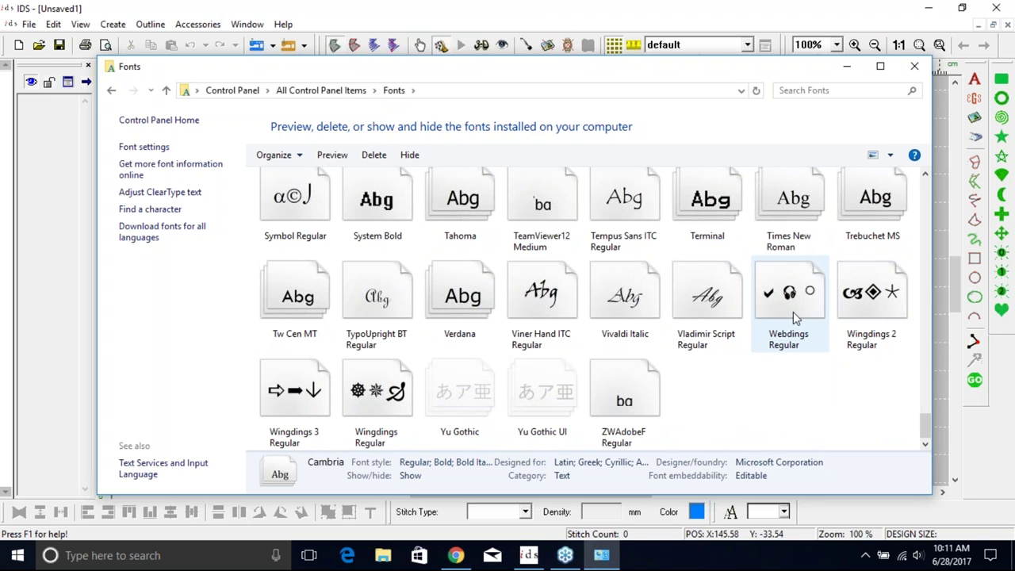
pyautogui.doubleClick(389, 404)
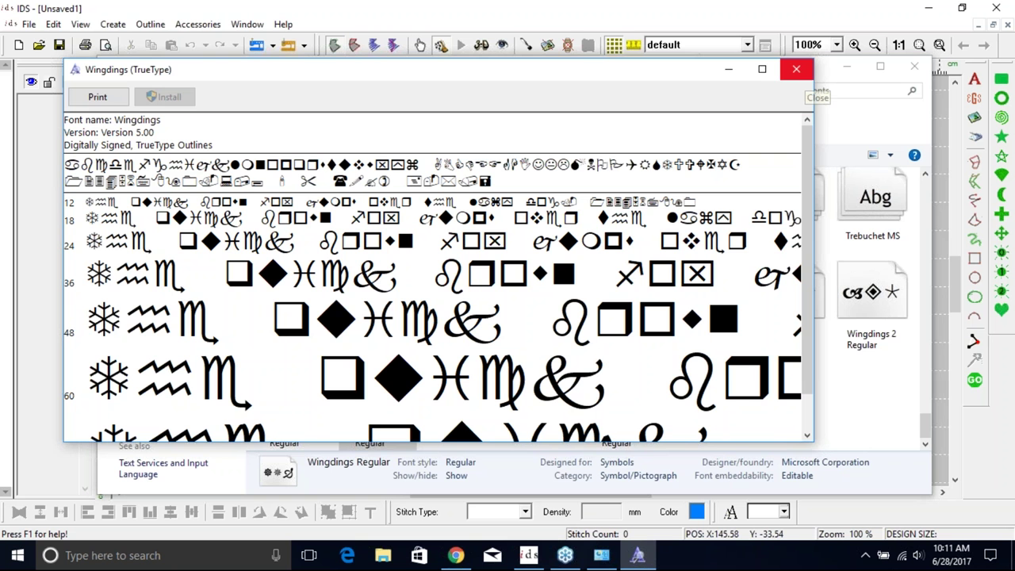
pyautogui.click(797, 69)
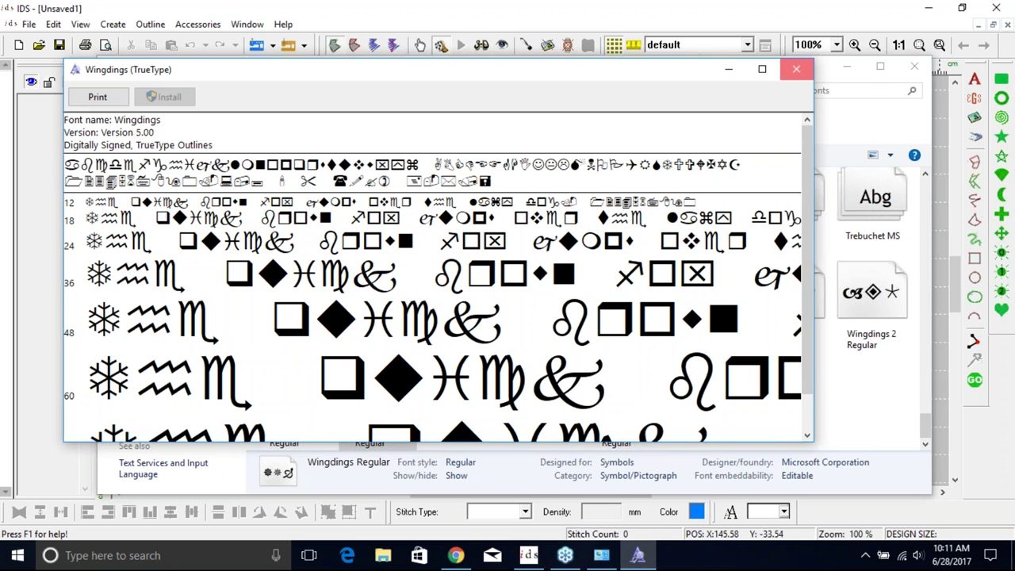
pyautogui.click(797, 69)
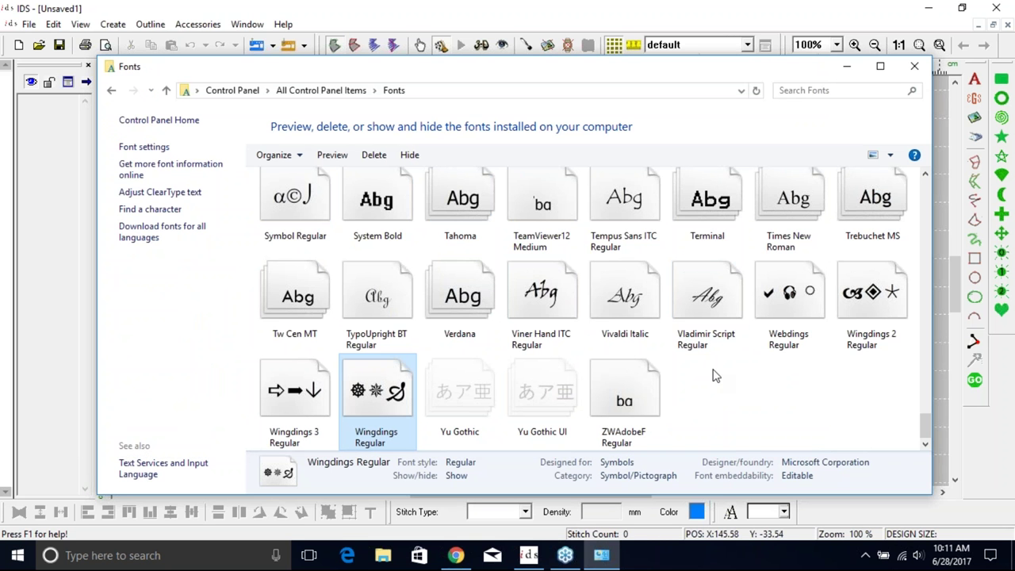
# Look back through the installed fonts from Wingdings up to the Microsoft fonts, and close the Fonts window.
pyautogui.scroll(1, 837, 373)
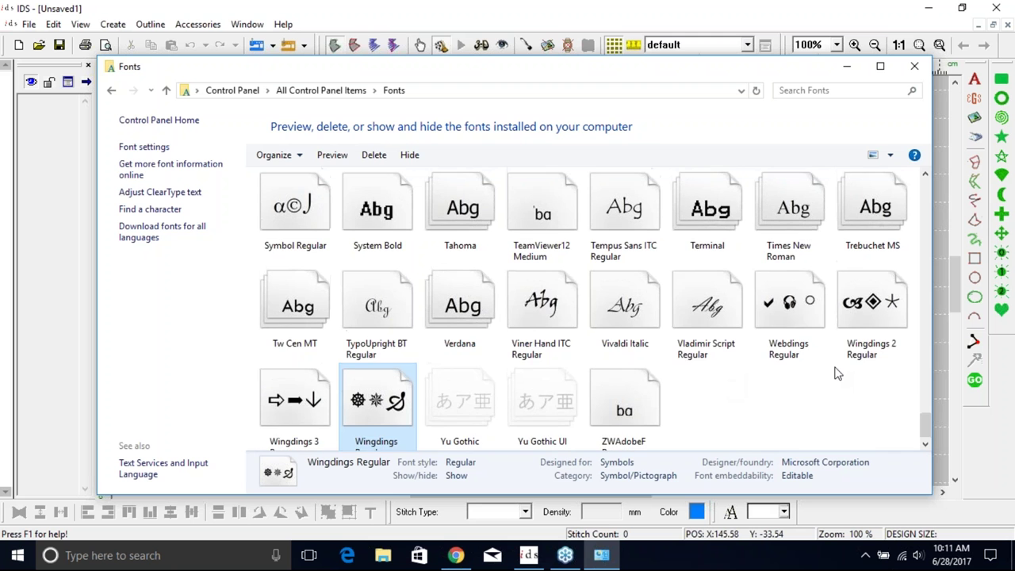
pyautogui.scroll(2, 837, 372)
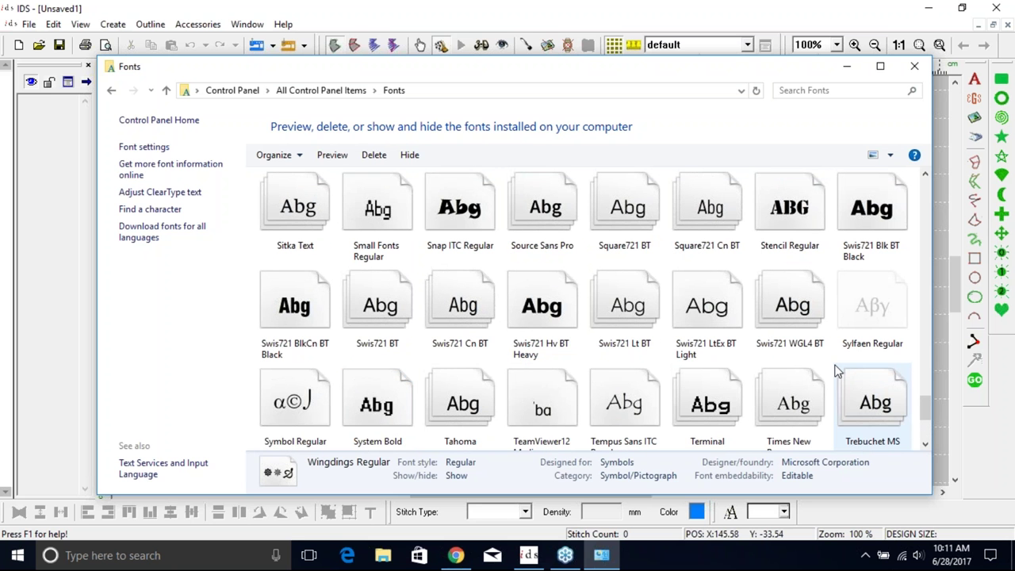
pyautogui.scroll(2, 838, 373)
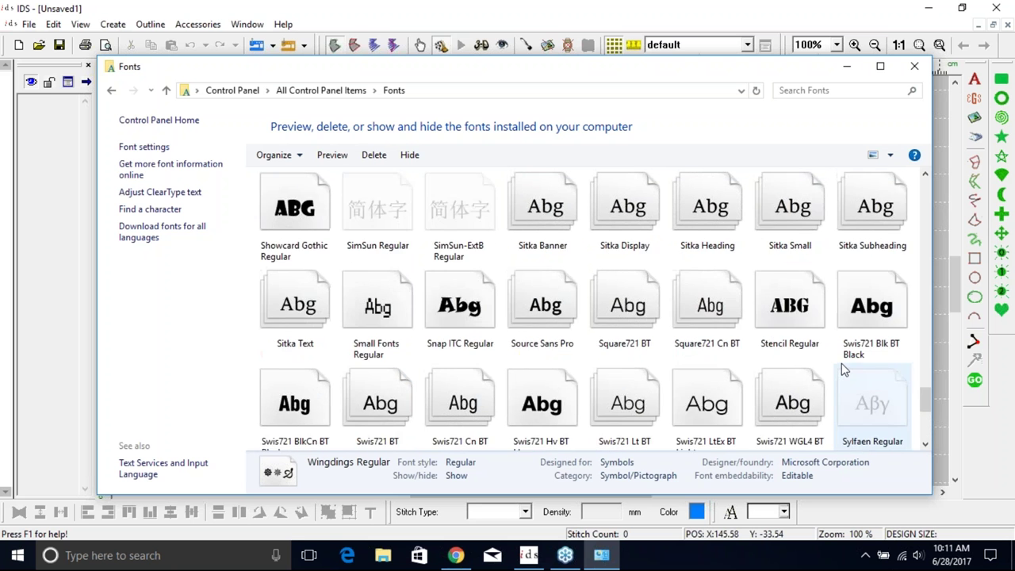
pyautogui.scroll(1, 847, 365)
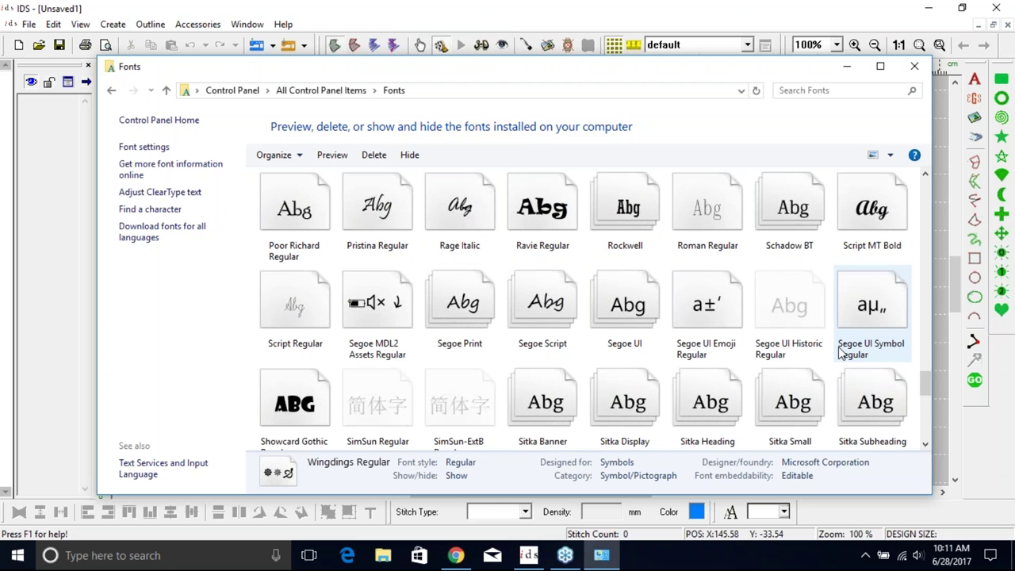
pyautogui.scroll(2, 839, 352)
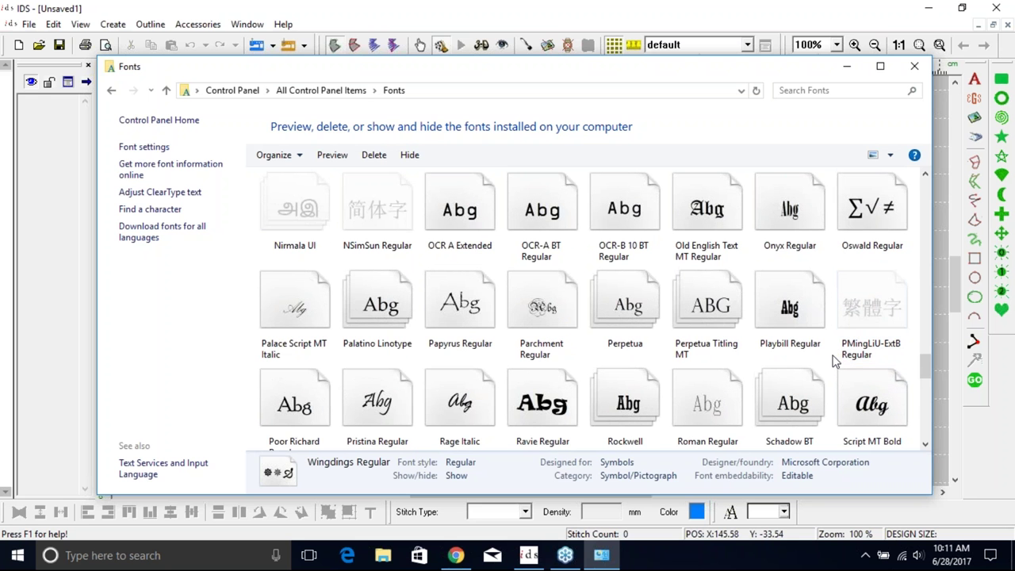
pyautogui.scroll(2, 833, 359)
pyautogui.scroll(1, 832, 358)
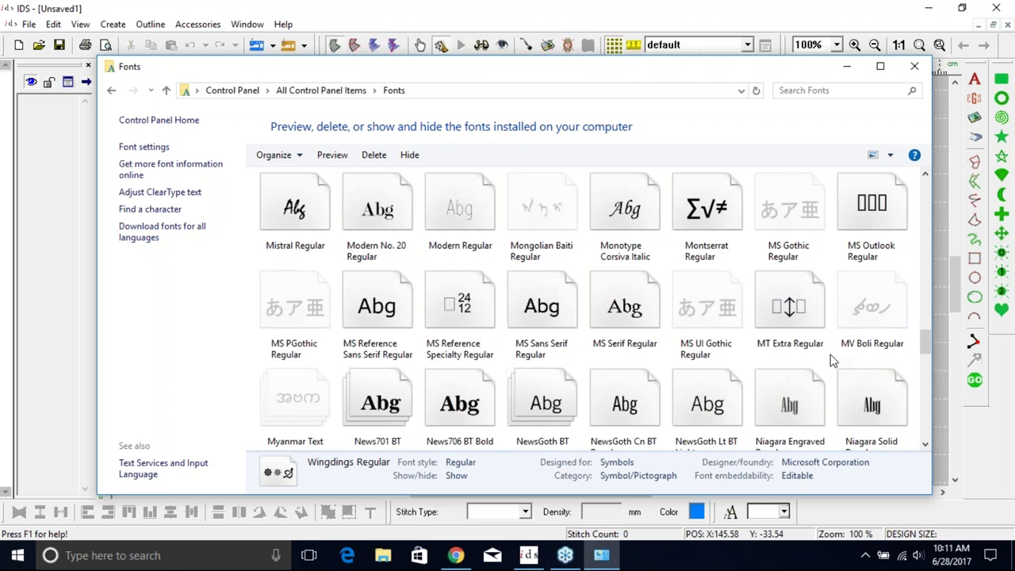
pyautogui.scroll(1, 833, 361)
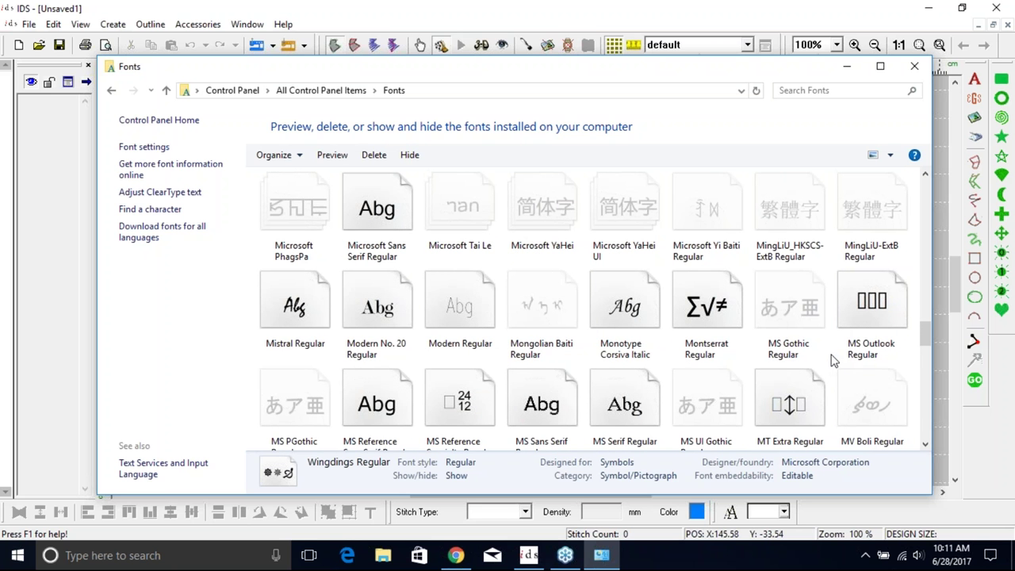
pyautogui.click(918, 70)
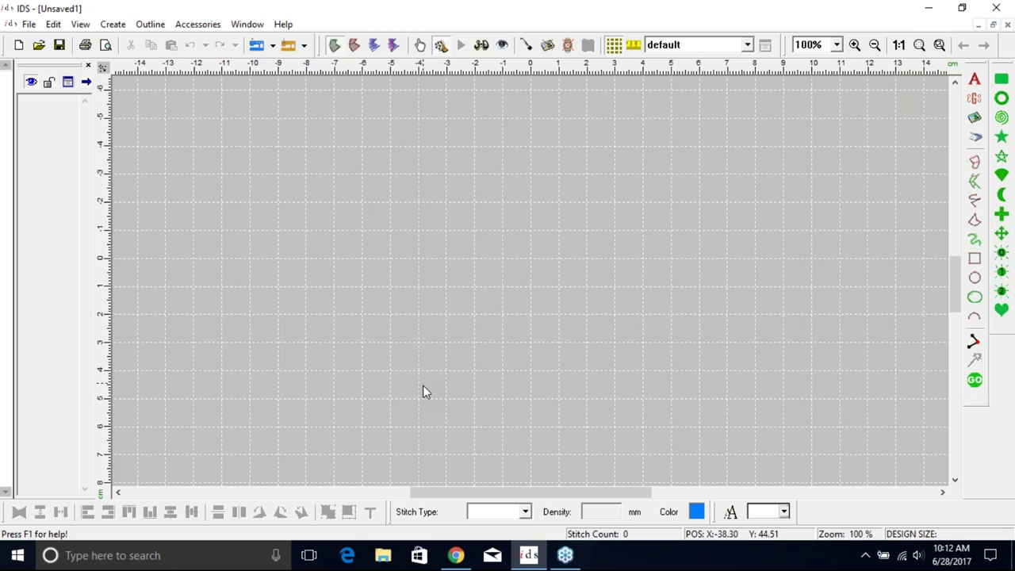
# Switch to Chrome and open dafont.com in a new tab.
pyautogui.click(457, 560)
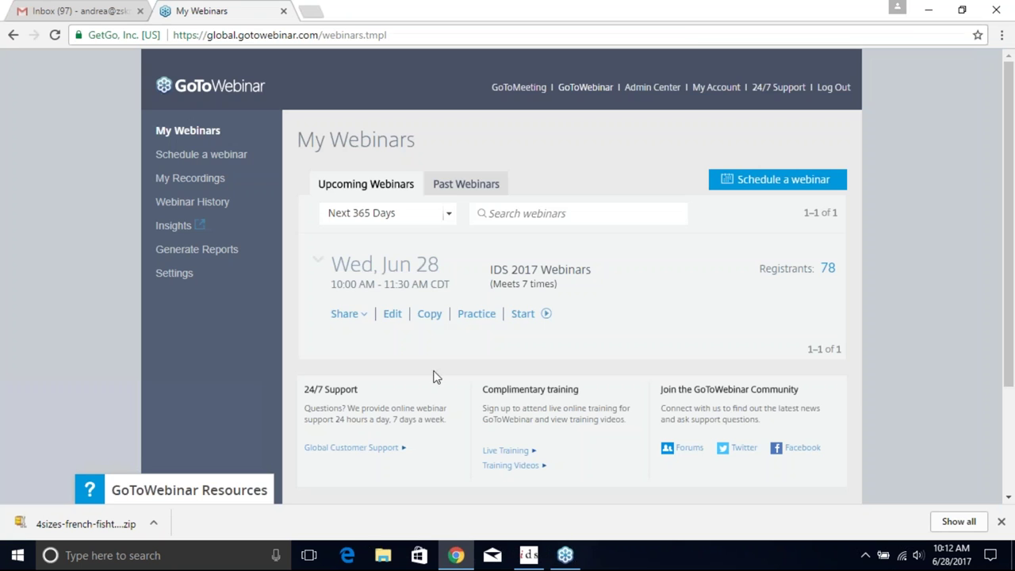
pyautogui.click(314, 10)
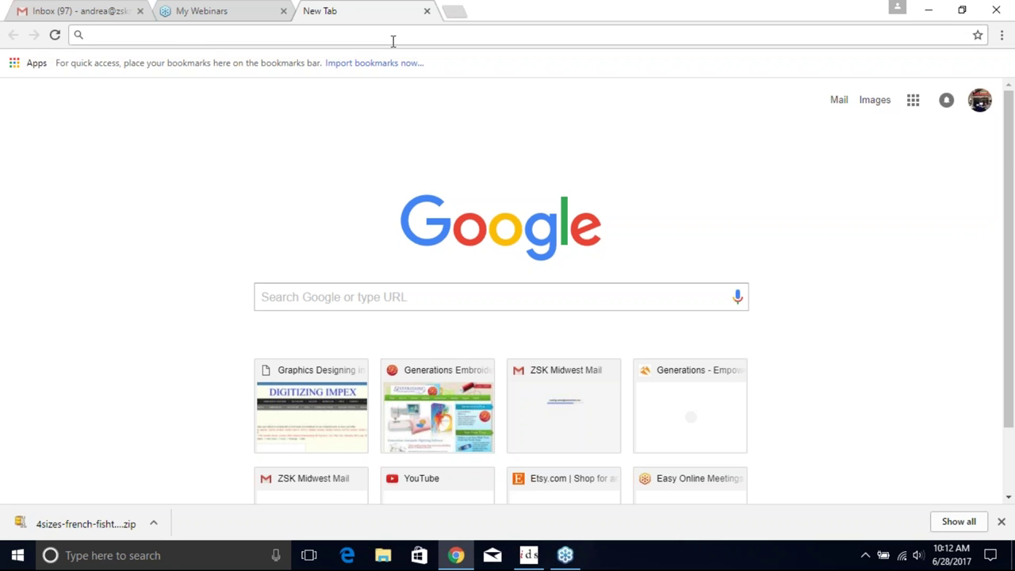
pyautogui.write('dafon')
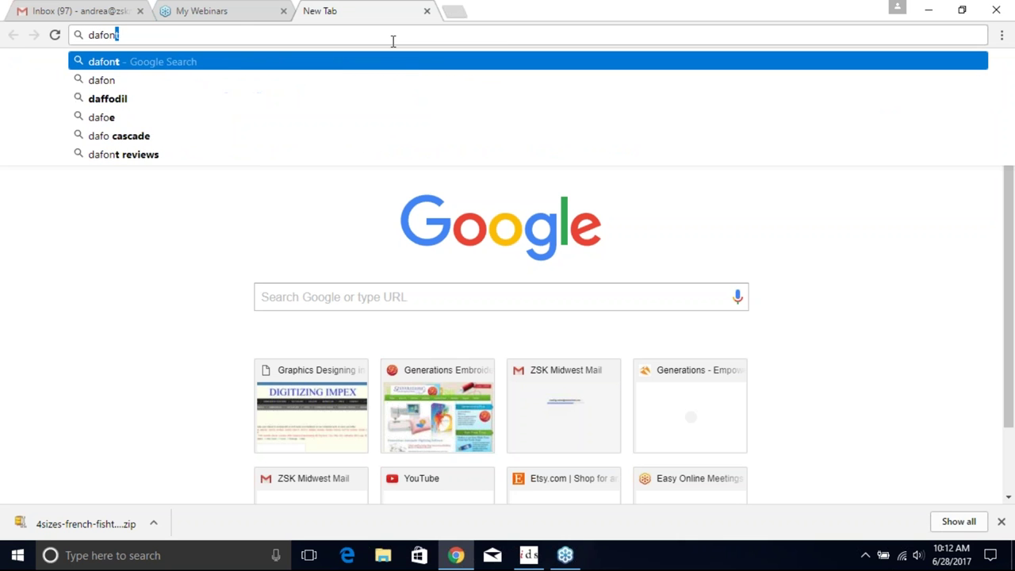
pyautogui.write('t.com')
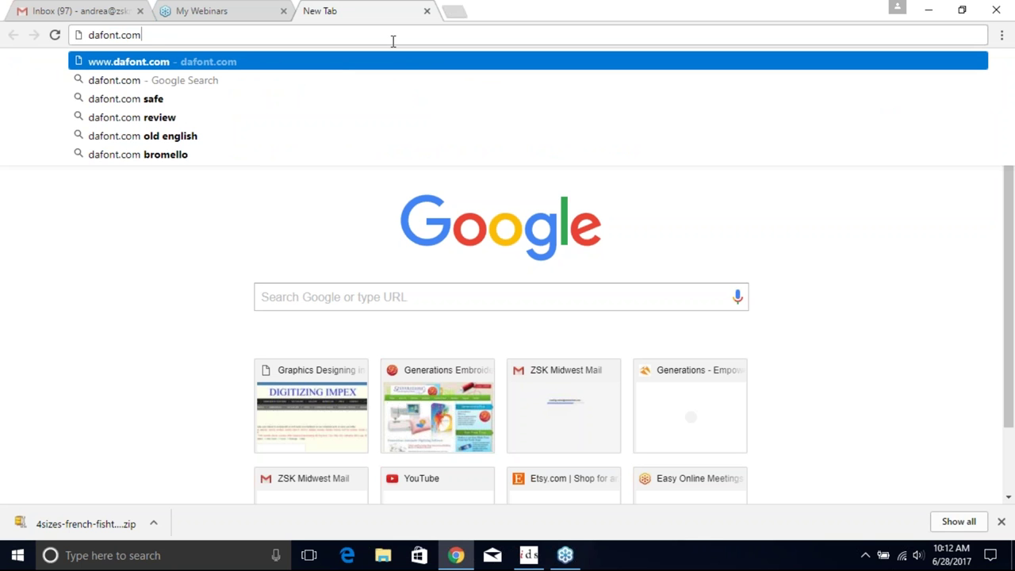
pyautogui.press('Return')
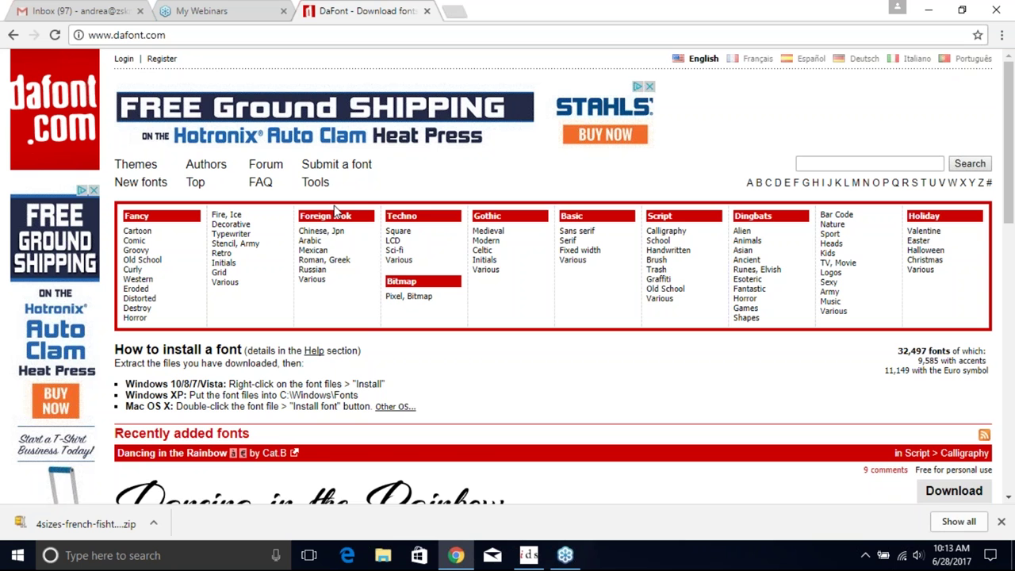
# Dismiss the downloads bar and look through the recently added fonts on the DaFont home page.
pyautogui.scroll(-1, 793, 357)
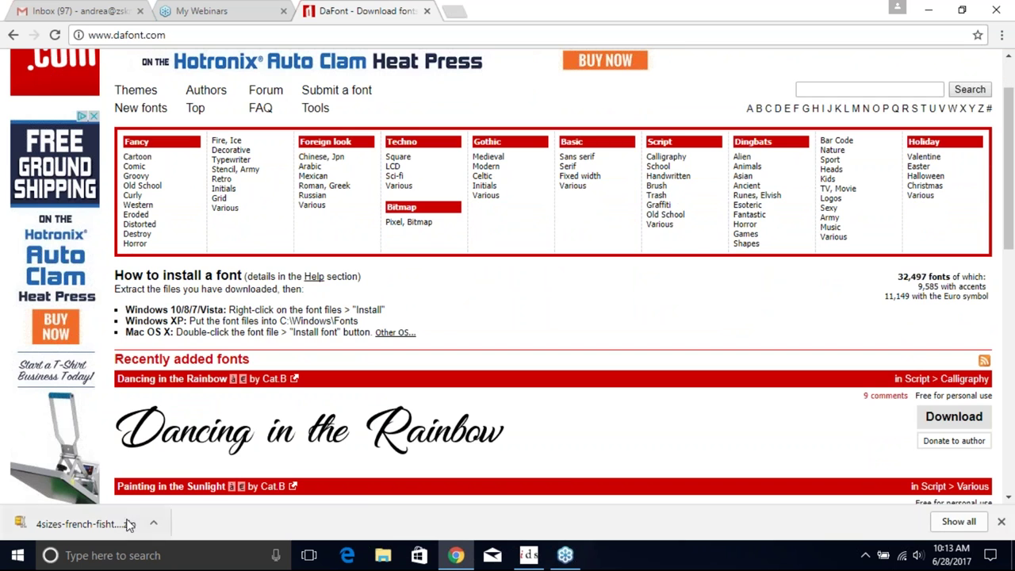
pyautogui.click(1003, 526)
pyautogui.scroll(-1, 777, 468)
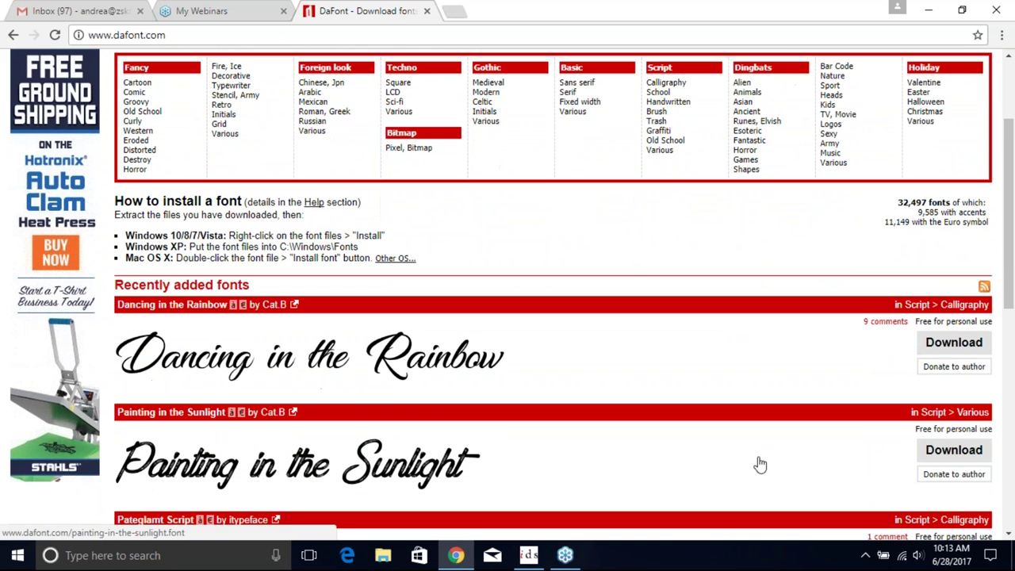
pyautogui.scroll(-1, 761, 464)
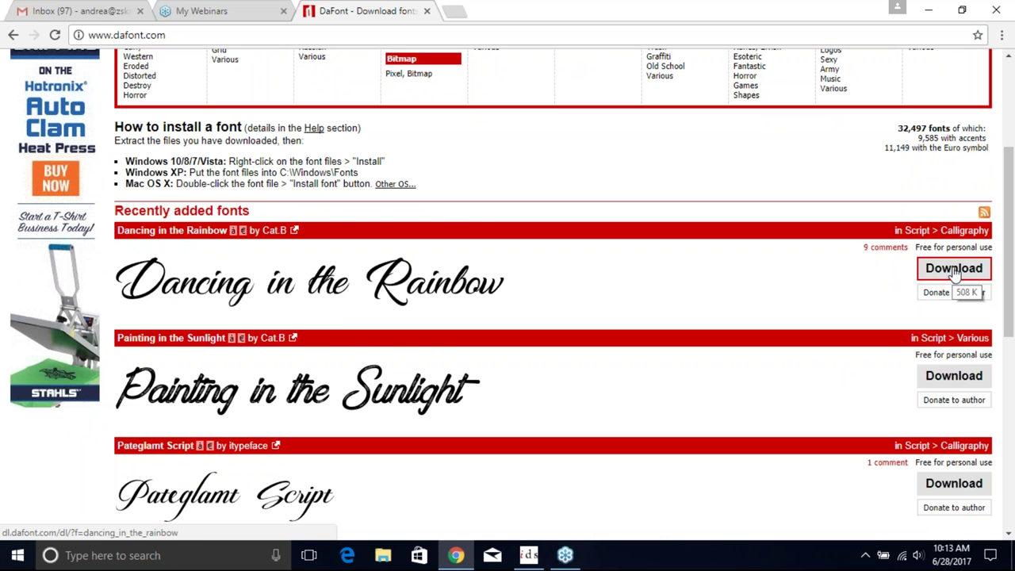
pyautogui.scroll(-1, 833, 413)
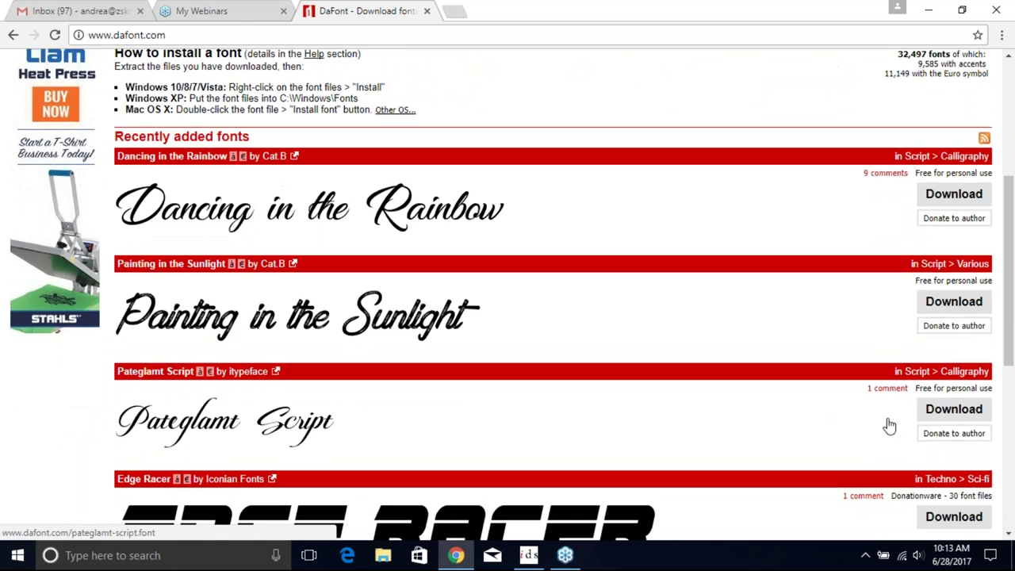
pyautogui.scroll(-1, 751, 437)
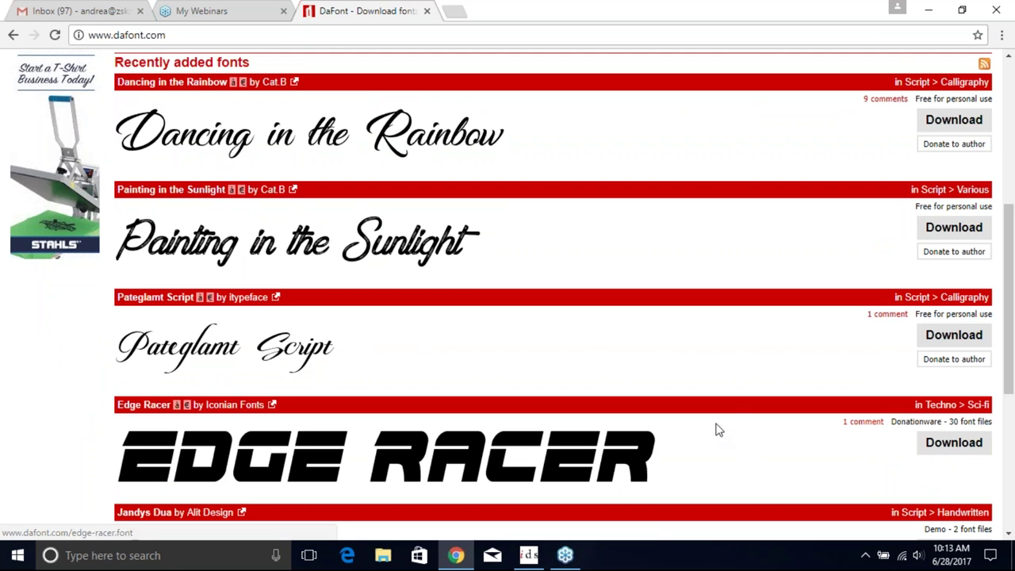
pyautogui.scroll(-1, 737, 429)
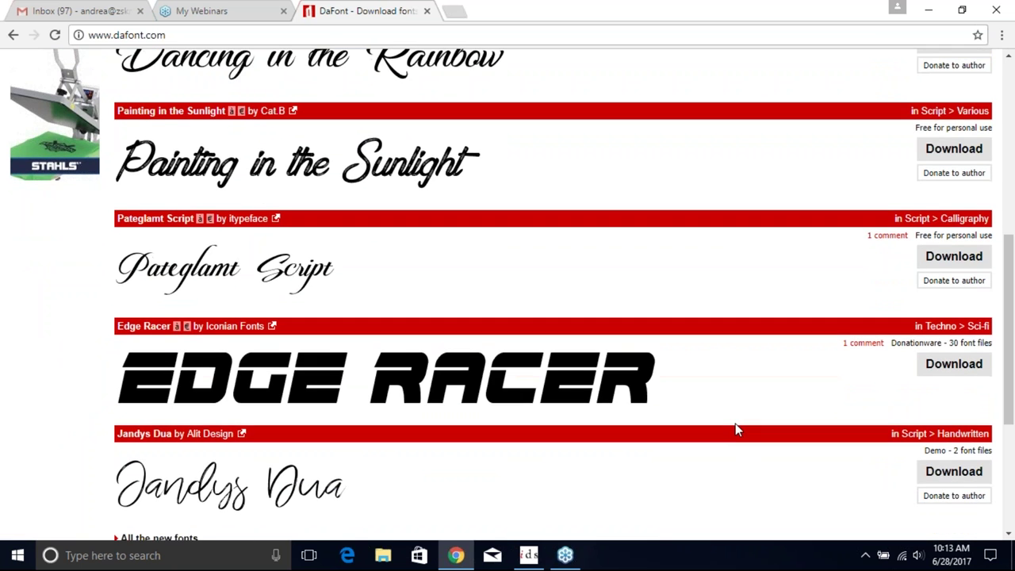
pyautogui.scroll(-2, 735, 424)
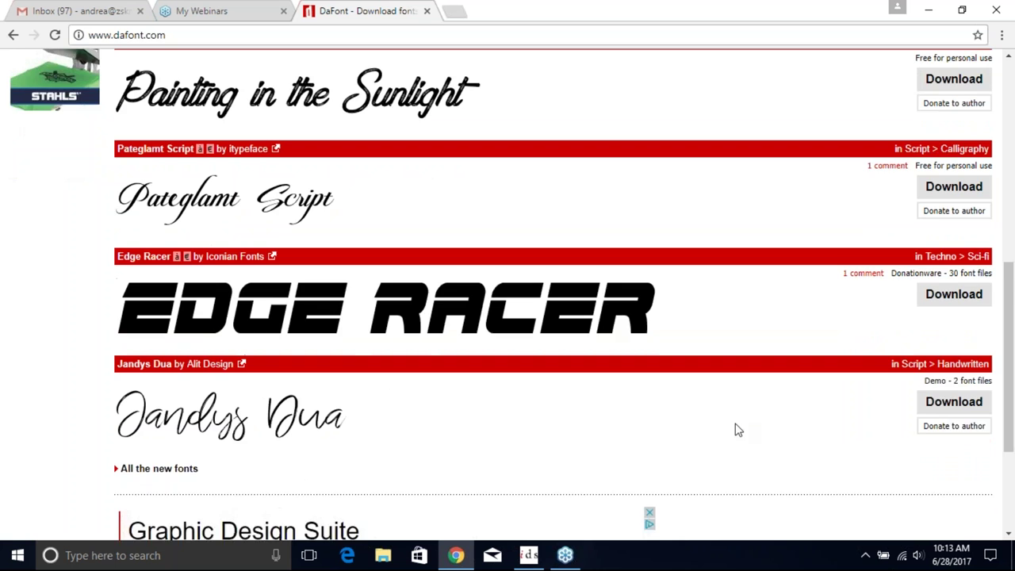
pyautogui.scroll(-2, 735, 425)
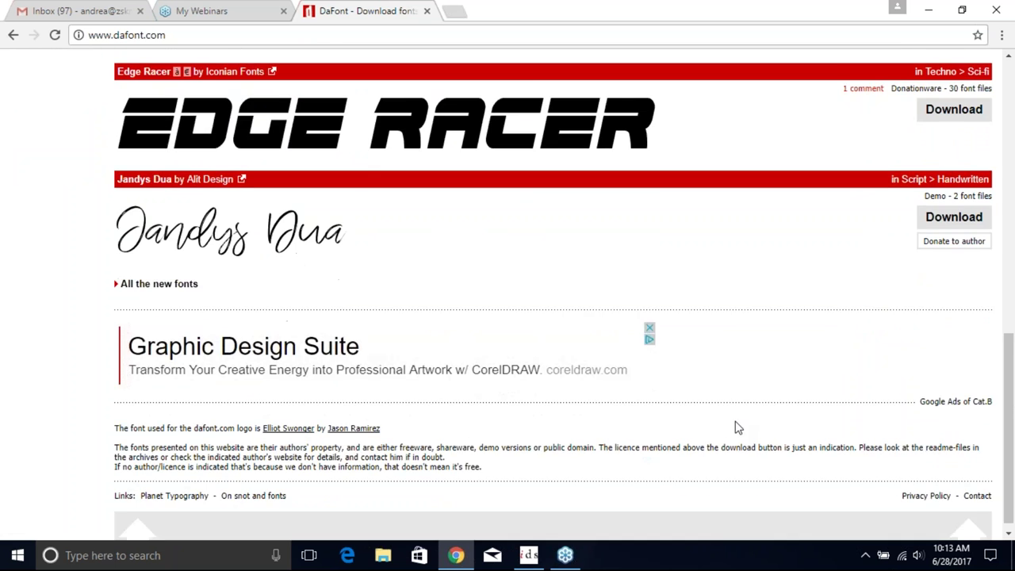
pyautogui.scroll(1, 734, 426)
pyautogui.scroll(-1, 735, 426)
pyautogui.scroll(1, 735, 426)
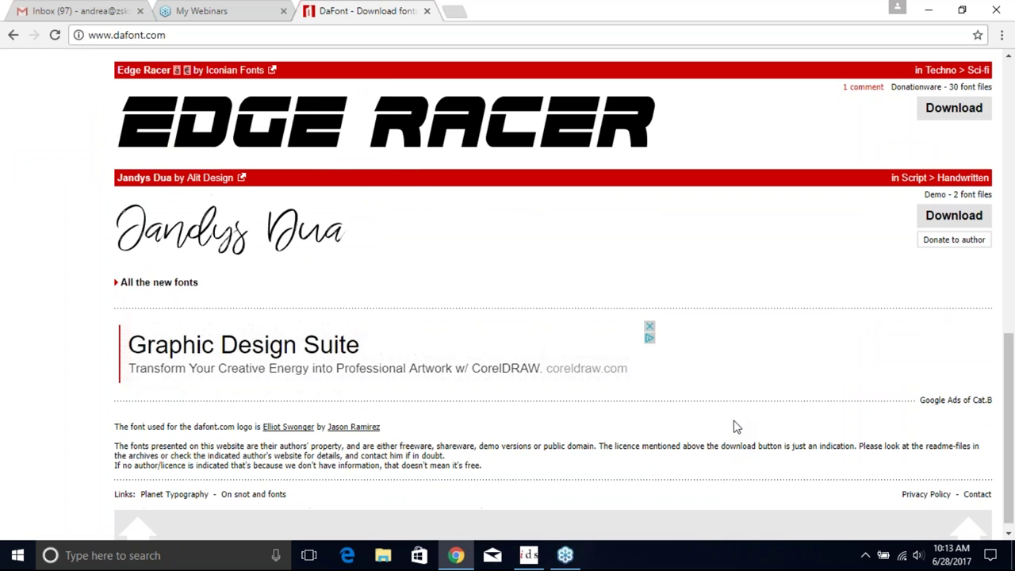
pyautogui.scroll(5, 735, 426)
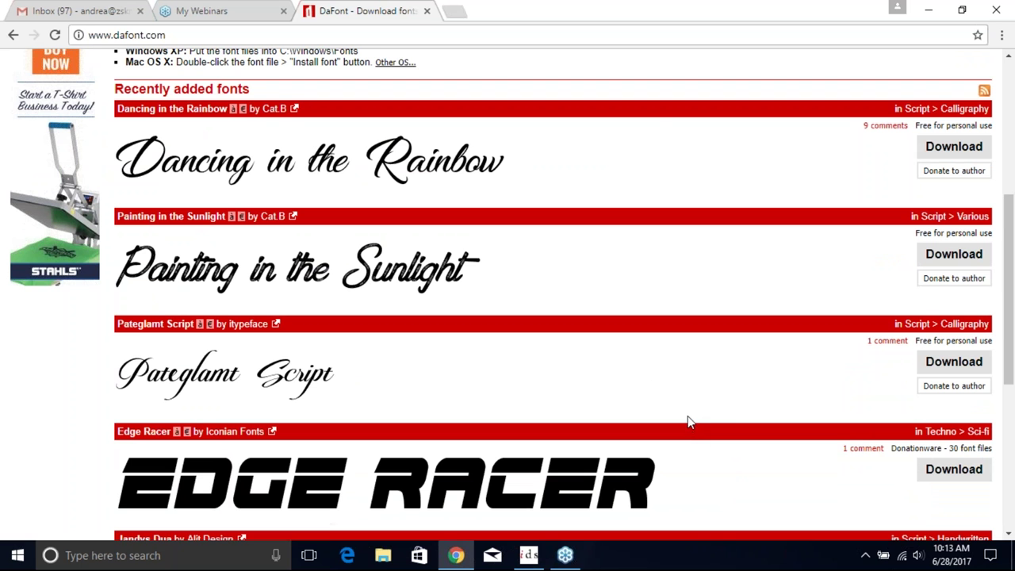
pyautogui.scroll(-1, 689, 408)
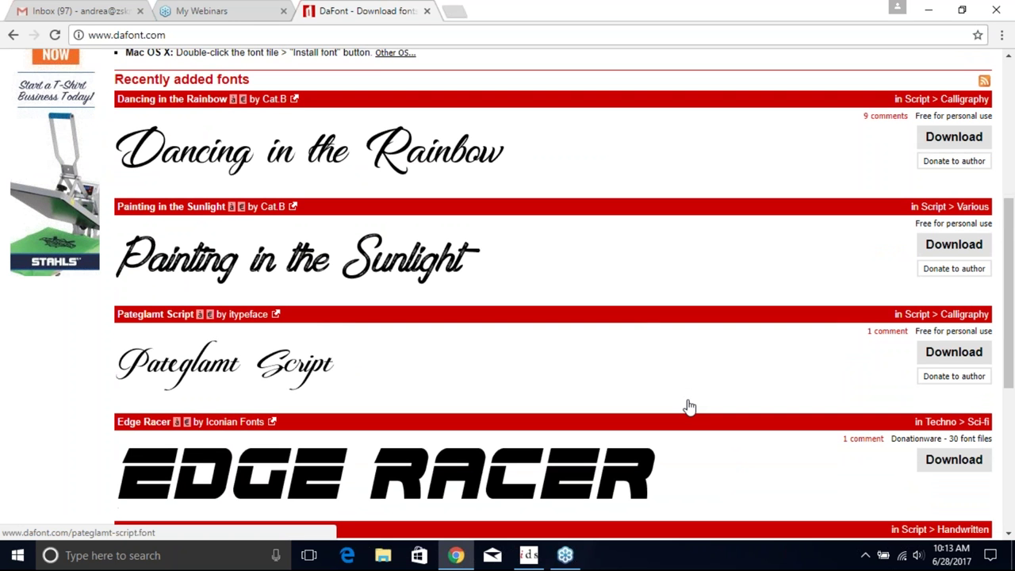
pyautogui.scroll(-3, 689, 408)
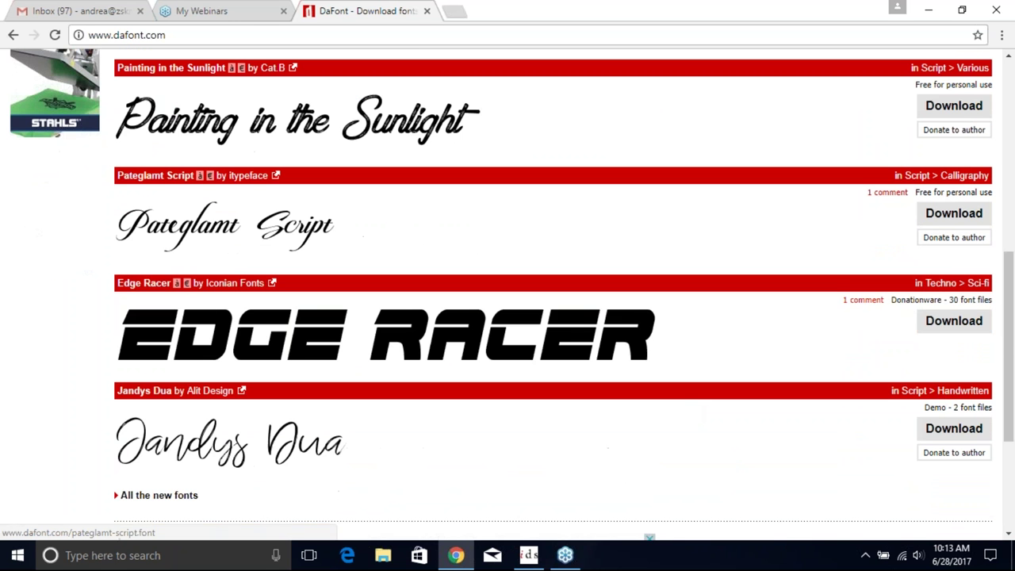
pyautogui.scroll(2, 445, 238)
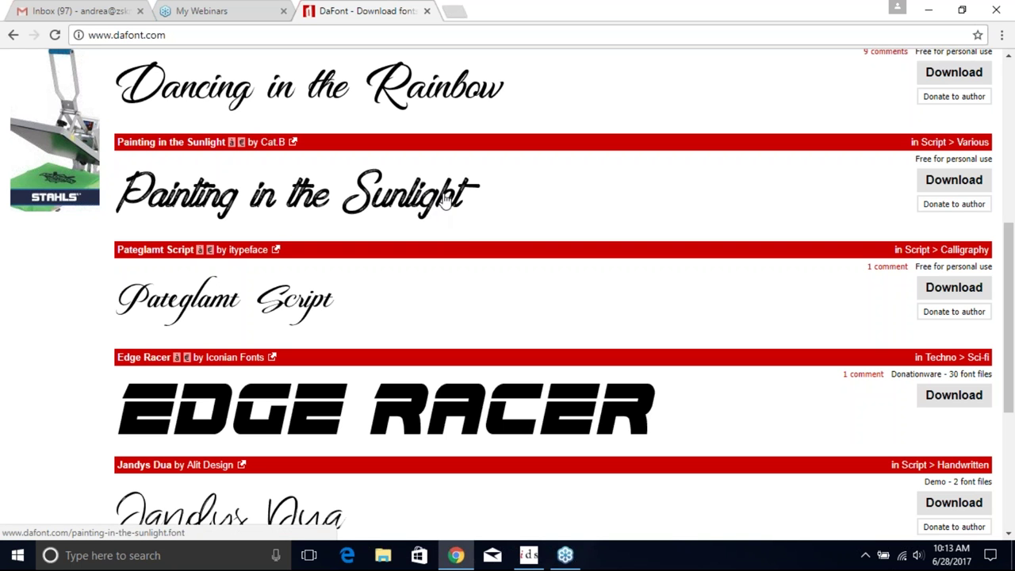
# Open the Painting in the Sunlight font page and examine its letters, numbers, symbols and author's note.
pyautogui.click(420, 200)
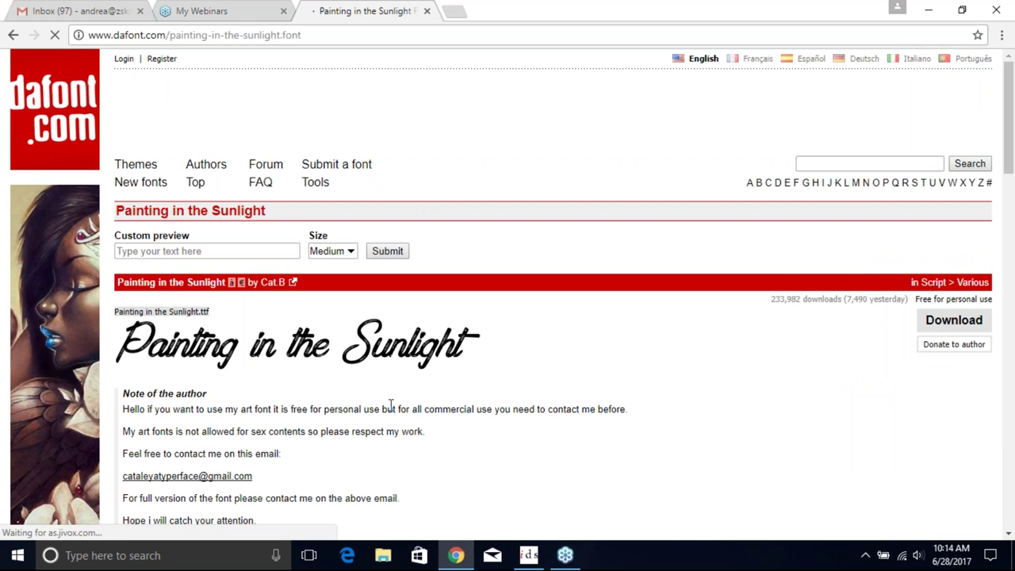
pyautogui.scroll(-2, 508, 285)
pyautogui.scroll(-4, 389, 318)
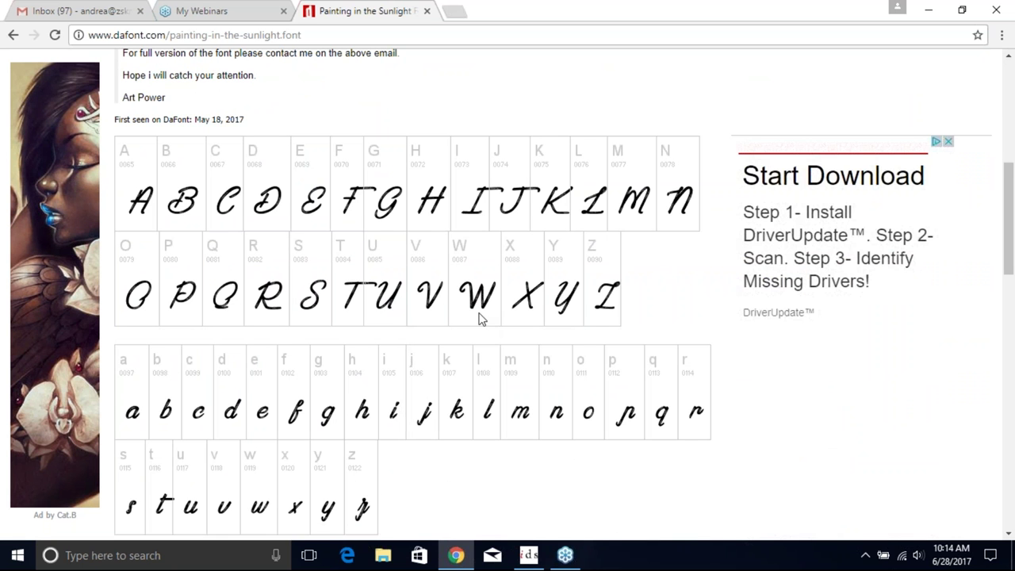
pyautogui.scroll(-3, 572, 287)
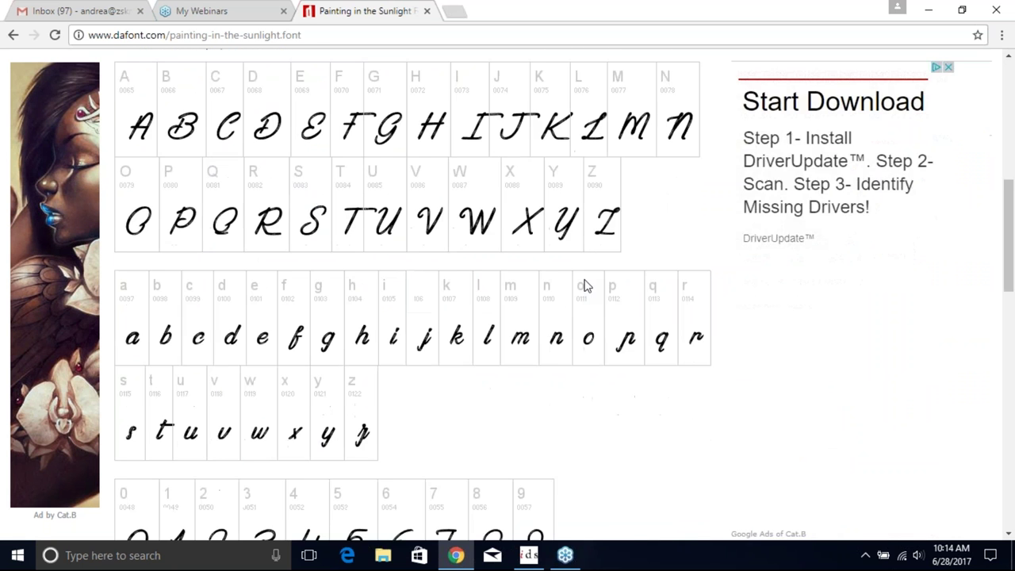
pyautogui.scroll(-2, 511, 341)
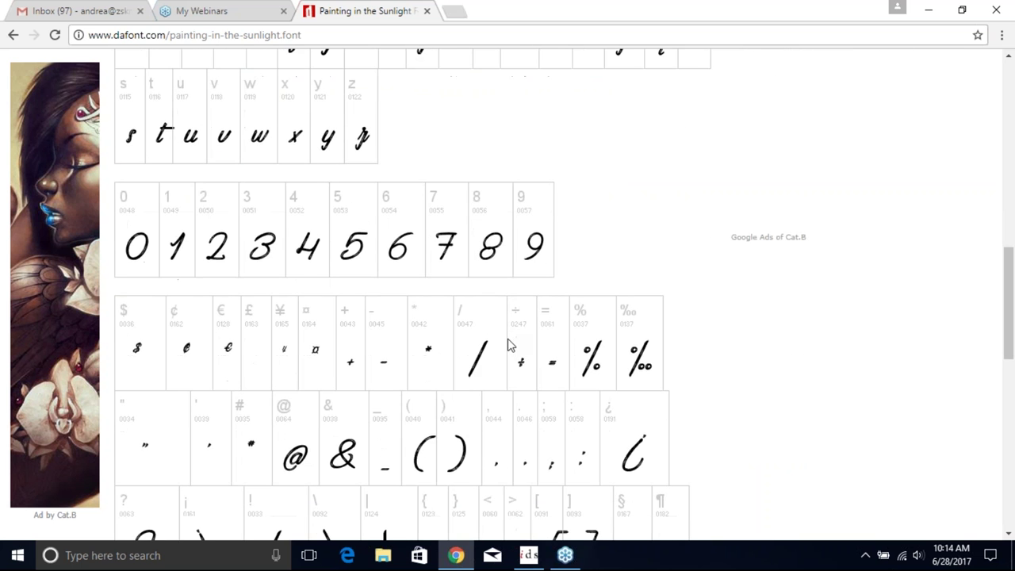
pyautogui.scroll(-2, 510, 341)
pyautogui.scroll(3, 499, 349)
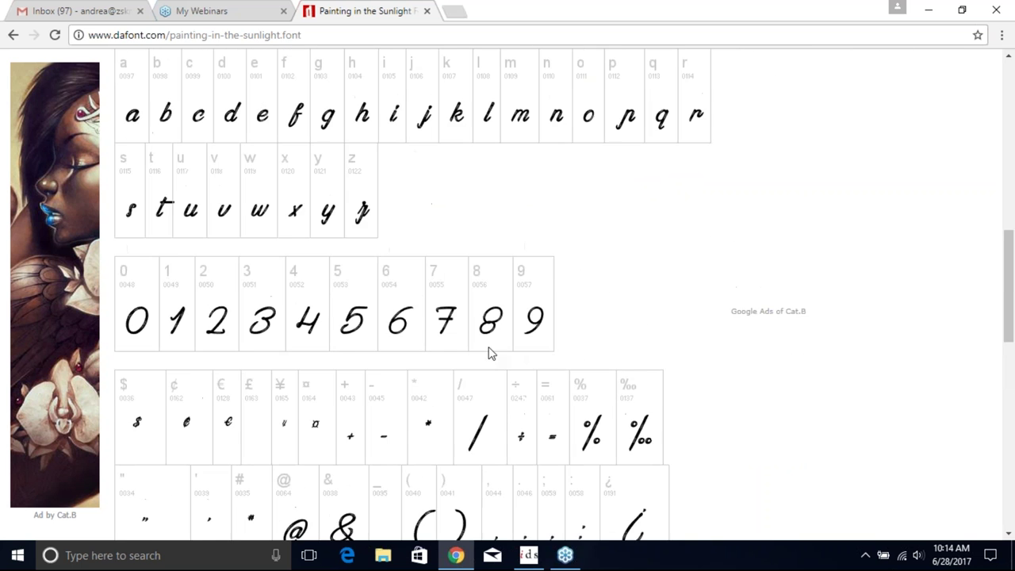
pyautogui.scroll(5, 481, 347)
pyautogui.scroll(4, 478, 349)
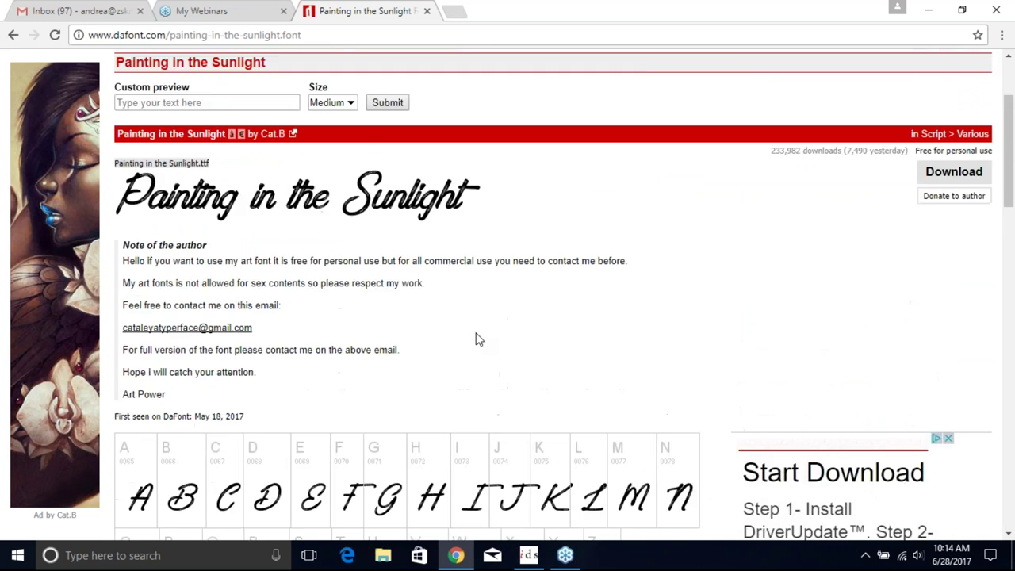
pyautogui.scroll(-1, 434, 335)
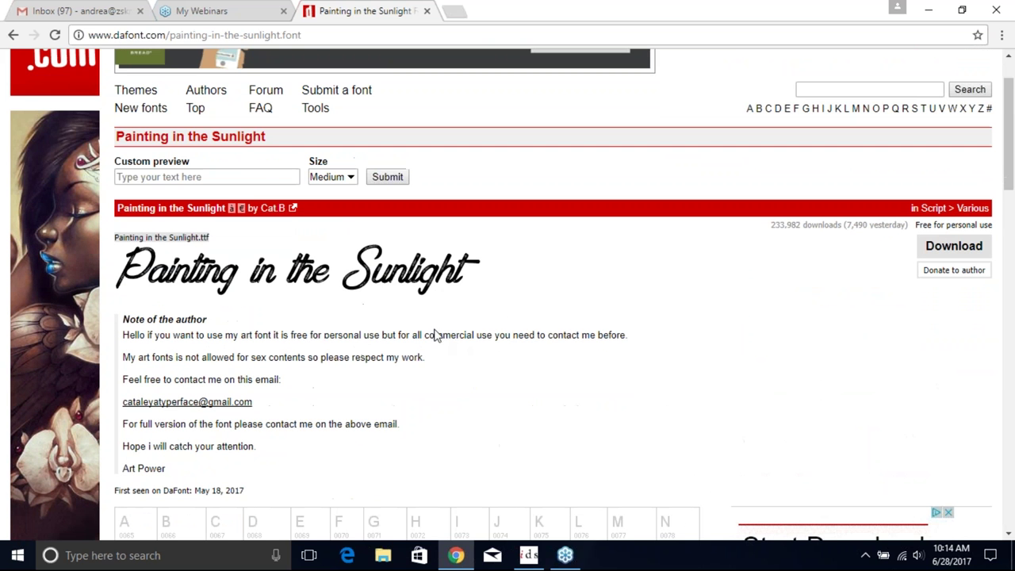
# Preview the Painting in the Sunlight font with the custom text "Testing" at Large size.
pyautogui.click(348, 181)
pyautogui.click(342, 229)
pyautogui.click(239, 178)
pyautogui.write('Te')
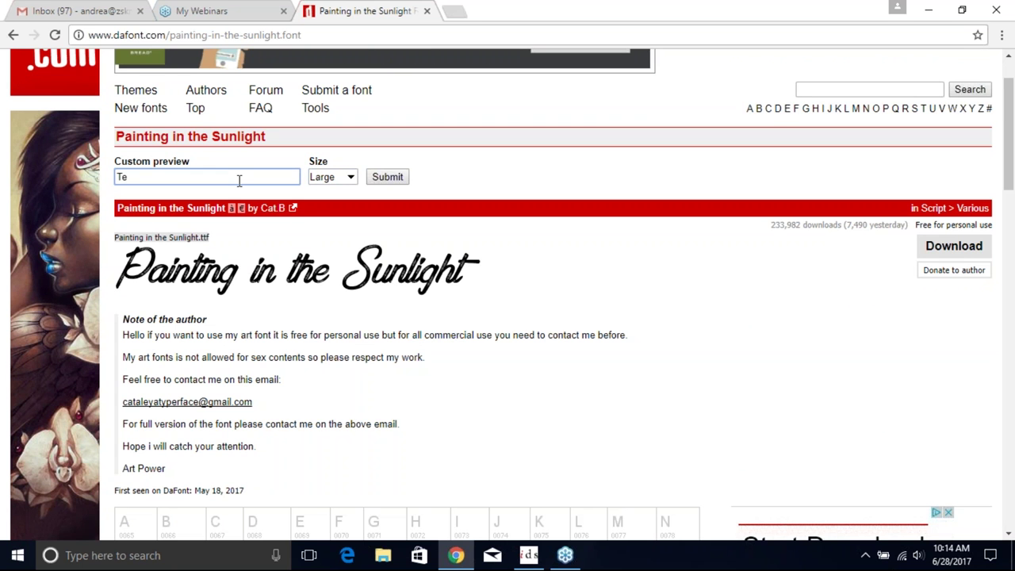
pyautogui.write('sting')
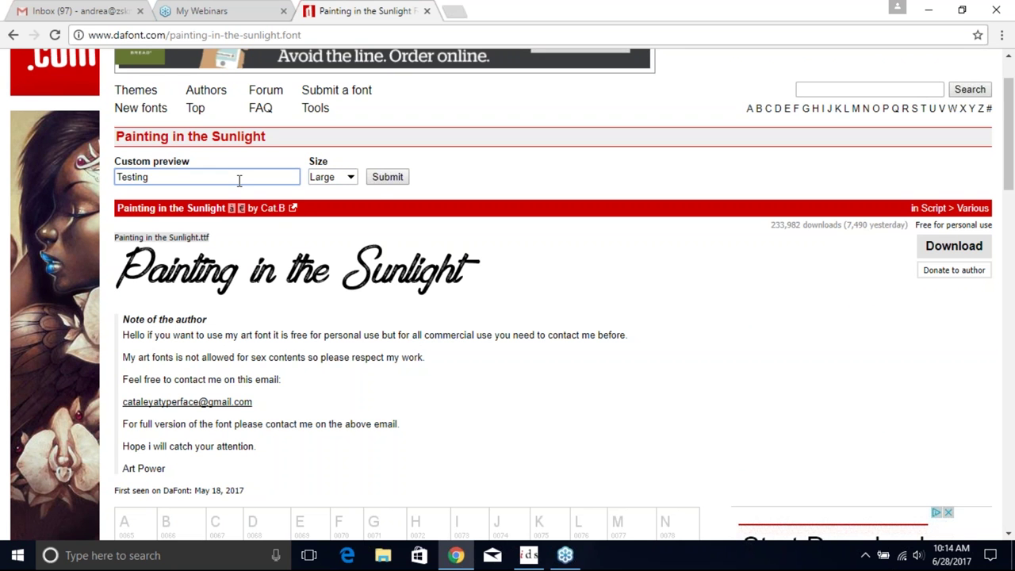
pyautogui.click(392, 177)
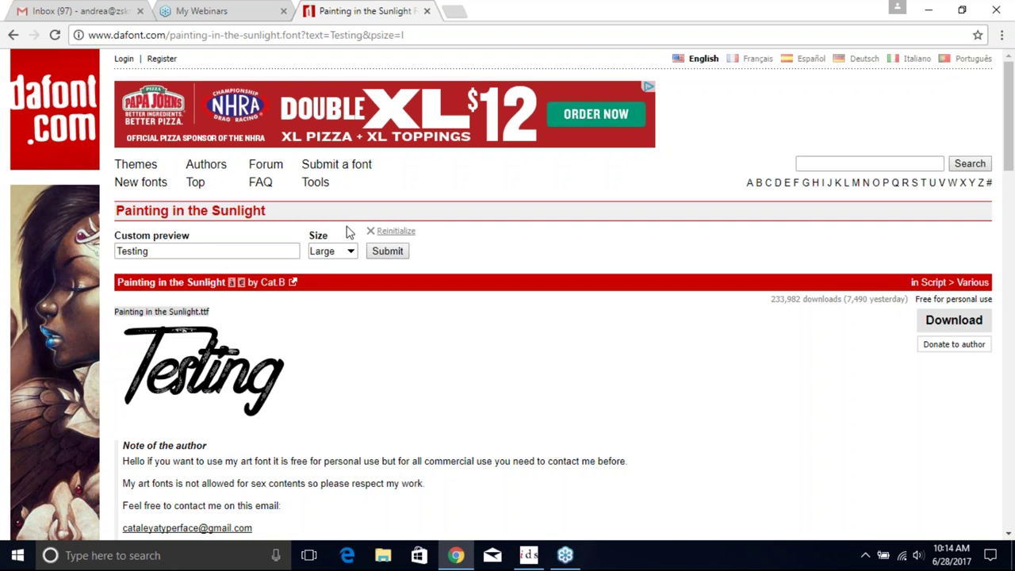
# Return to the DaFont home page and download the that i love you font from the recently added fonts.
pyautogui.click(137, 167)
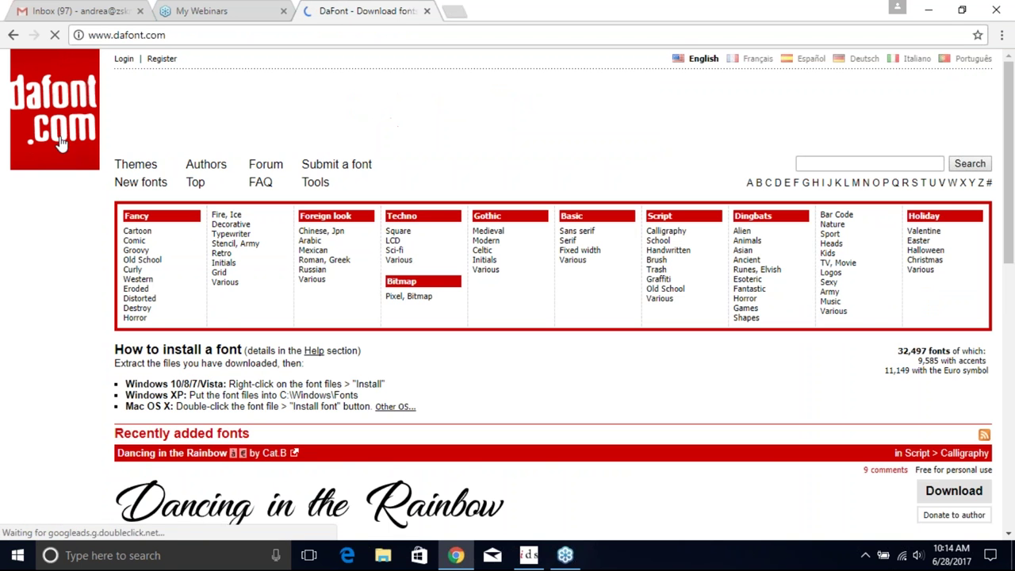
pyautogui.scroll(-1, 474, 352)
pyautogui.scroll(-2, 473, 351)
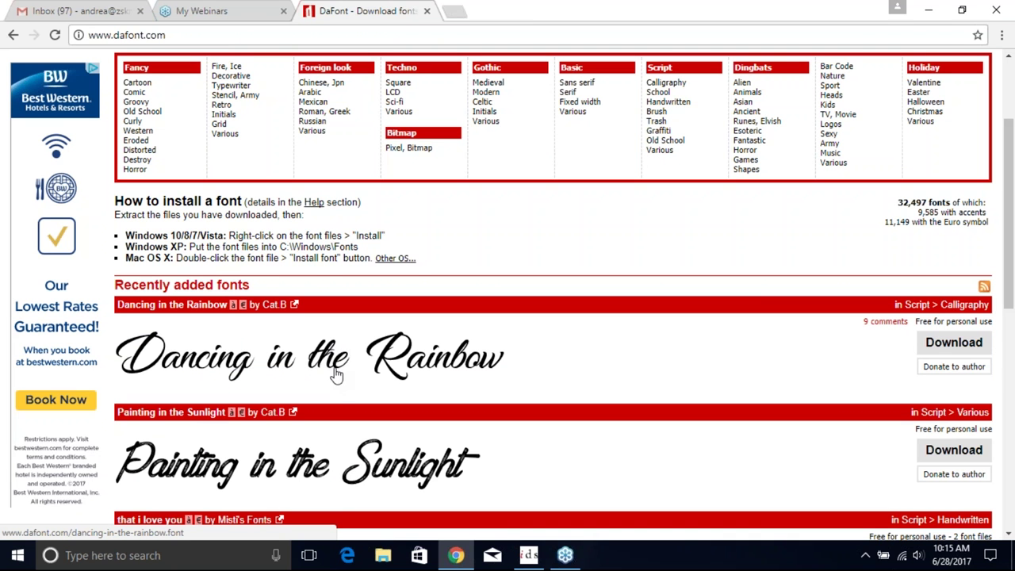
pyautogui.scroll(-3, 336, 375)
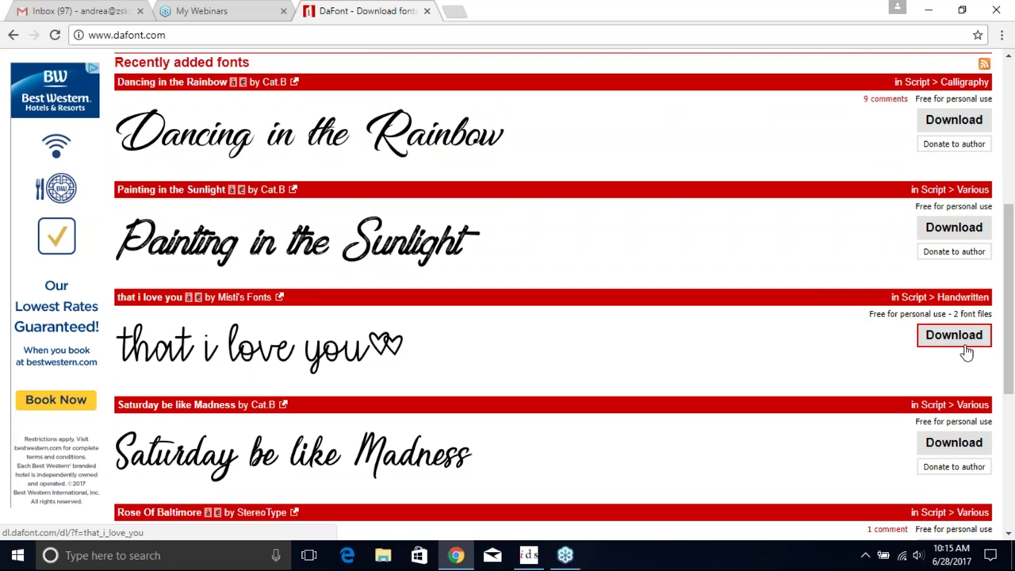
pyautogui.click(960, 339)
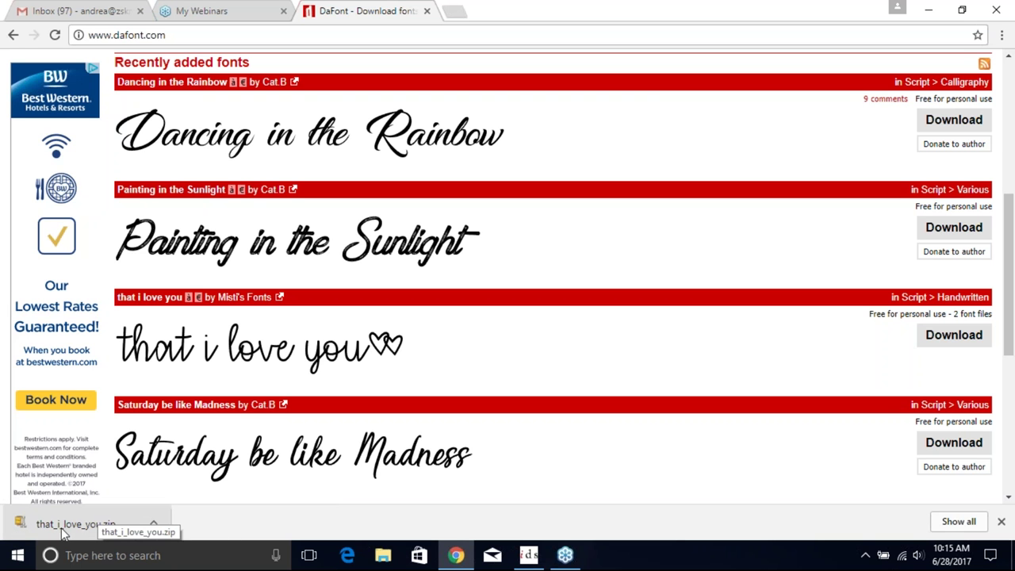
# Show the downloaded that_i_love_you.zip in its folder and open the archive in File Explorer instead of WinZip.
pyautogui.click(154, 525)
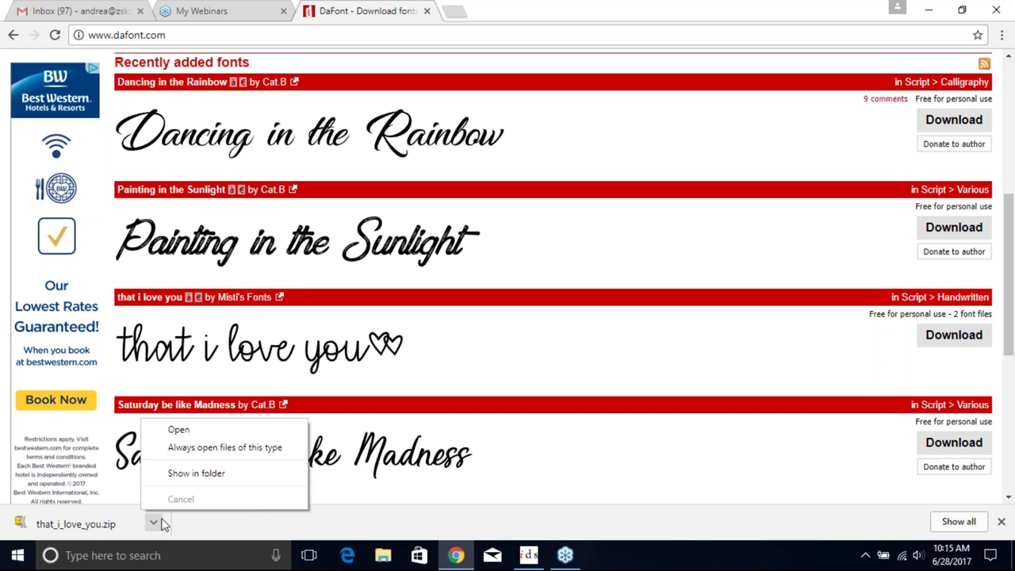
pyautogui.click(194, 473)
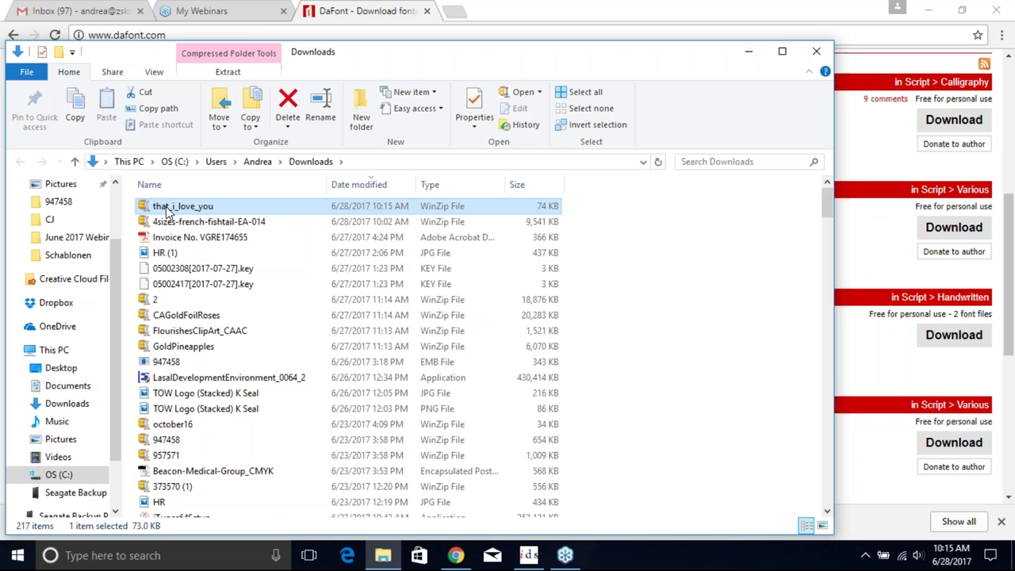
pyautogui.rightClick(167, 210)
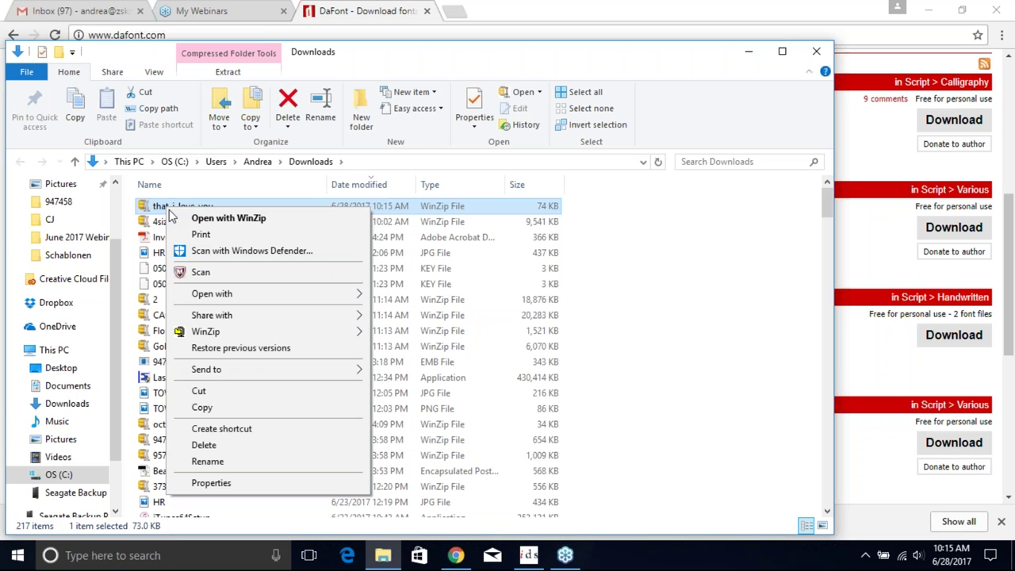
pyautogui.moveTo(274, 295)
pyautogui.click(424, 297)
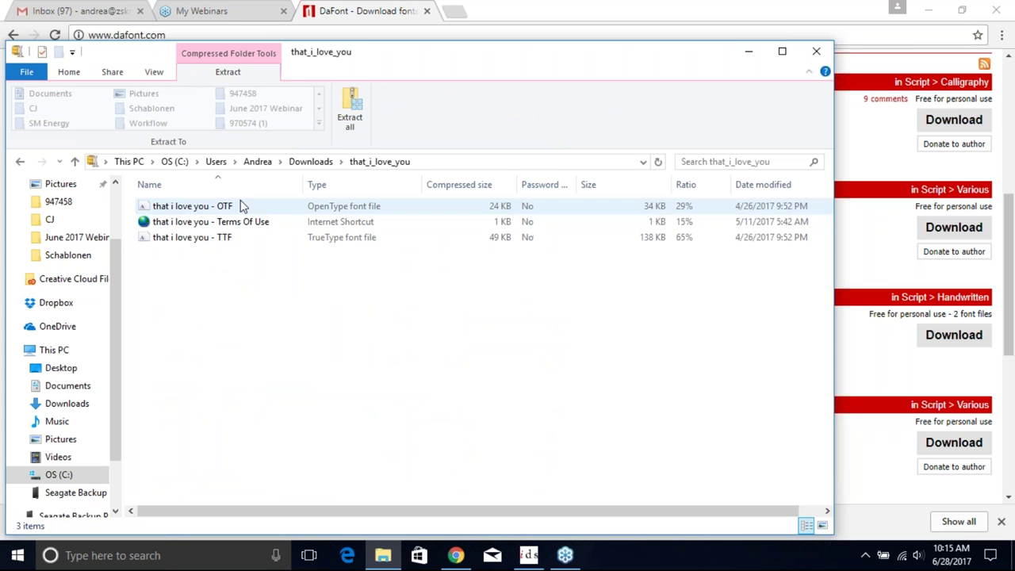
# Extract all files of the archive to the that_i_love_you folder in Downloads, with extracted files shown when complete.
pyautogui.click(350, 113)
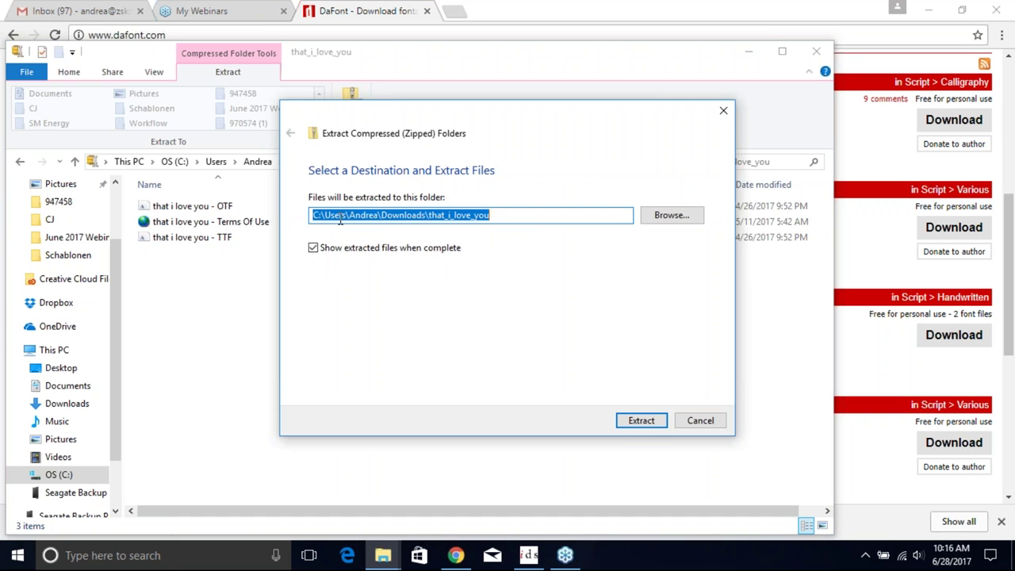
pyautogui.moveTo(428, 215); pyautogui.dragTo(500, 229)
pyautogui.click(503, 217)
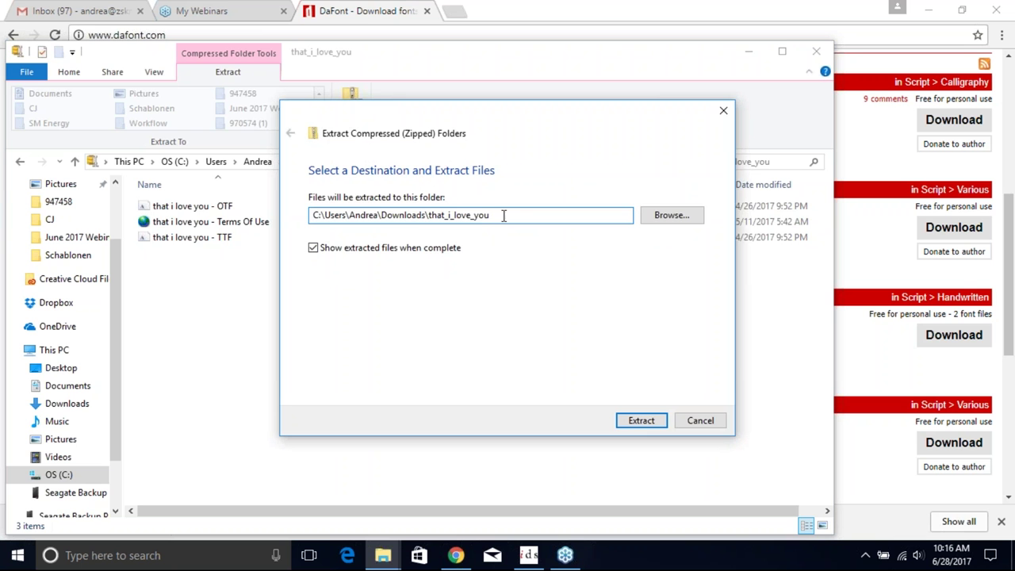
pyautogui.click(642, 421)
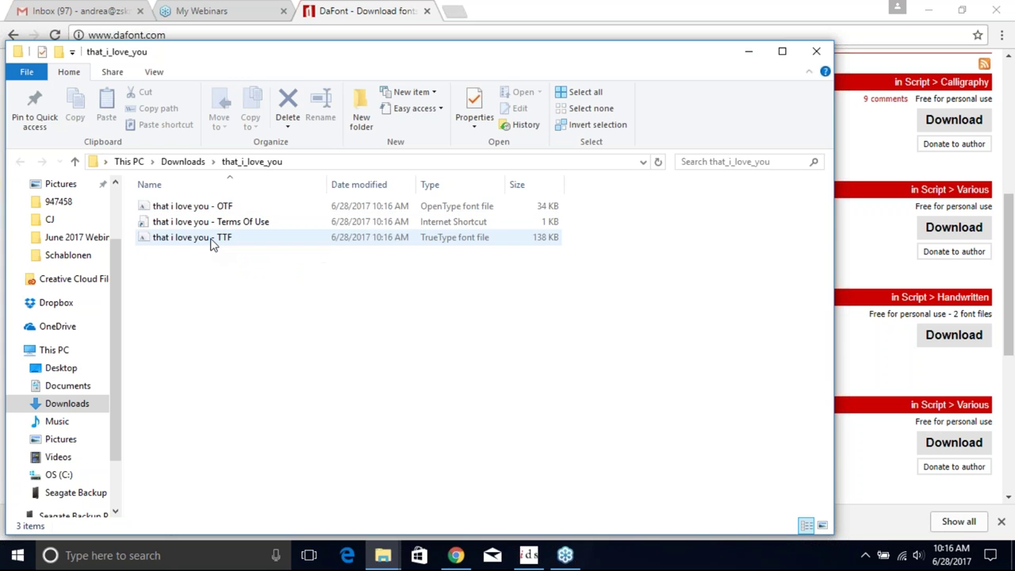
# Open the that i love you TTF file, install the font, and close the font preview and both folder windows.
pyautogui.doubleClick(211, 243)
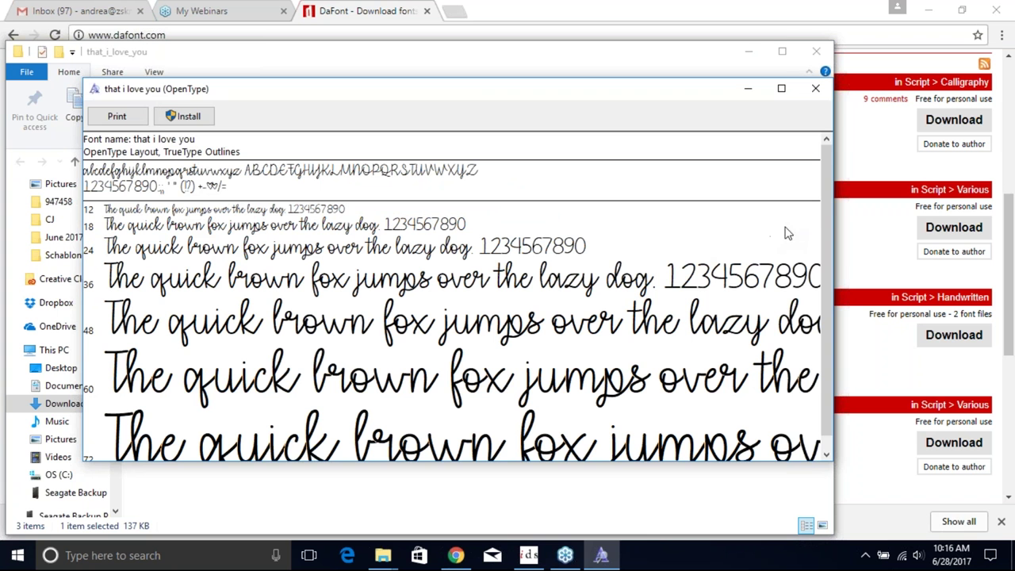
pyautogui.scroll(-1, 211, 139)
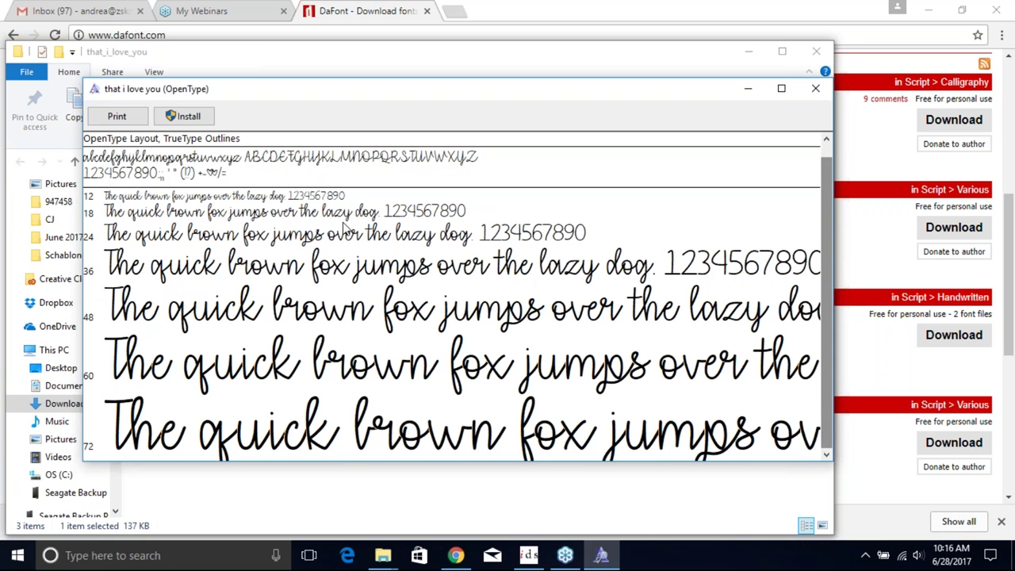
pyautogui.click(191, 117)
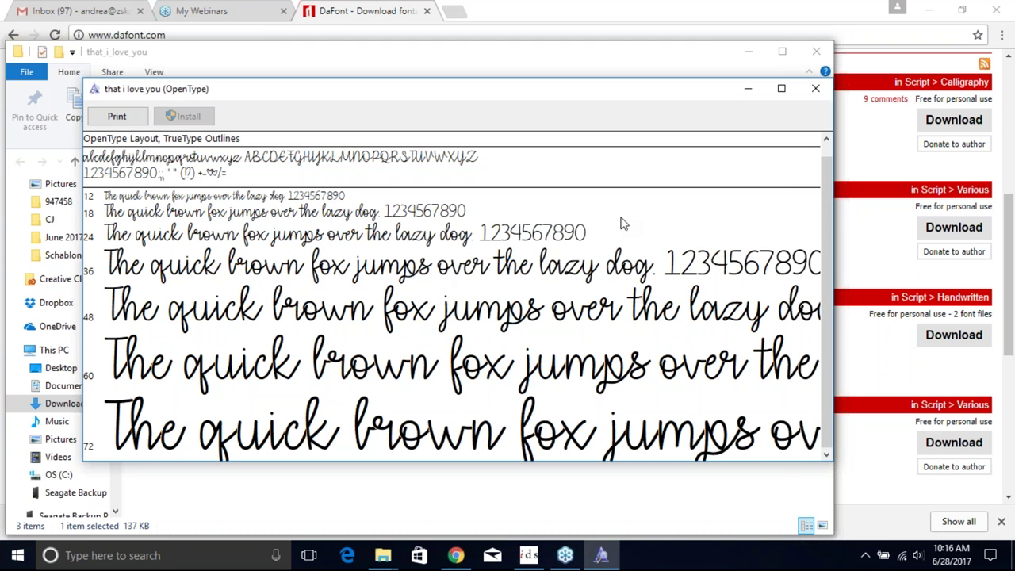
pyautogui.click(816, 88)
pyautogui.click(816, 54)
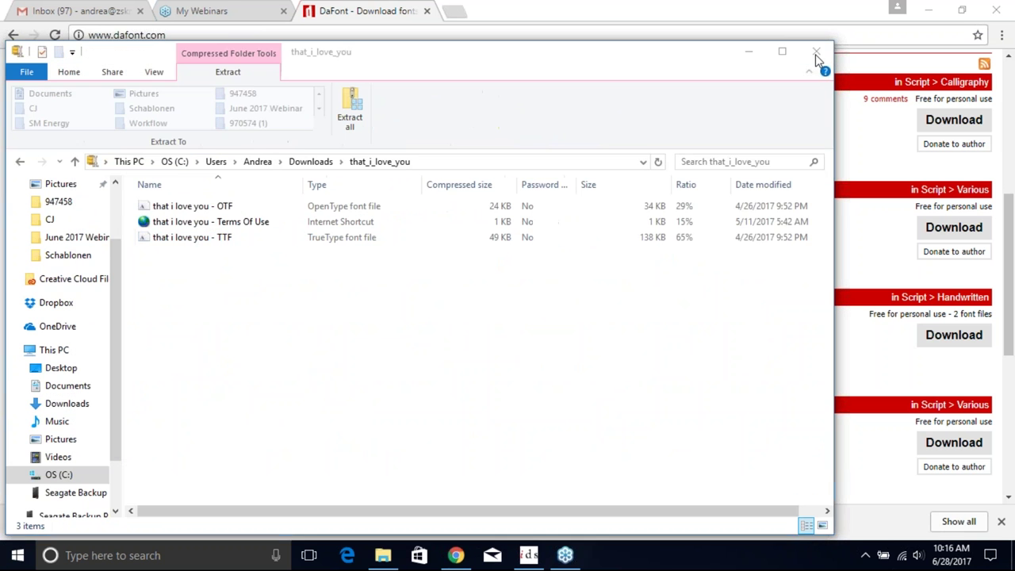
pyautogui.click(828, 53)
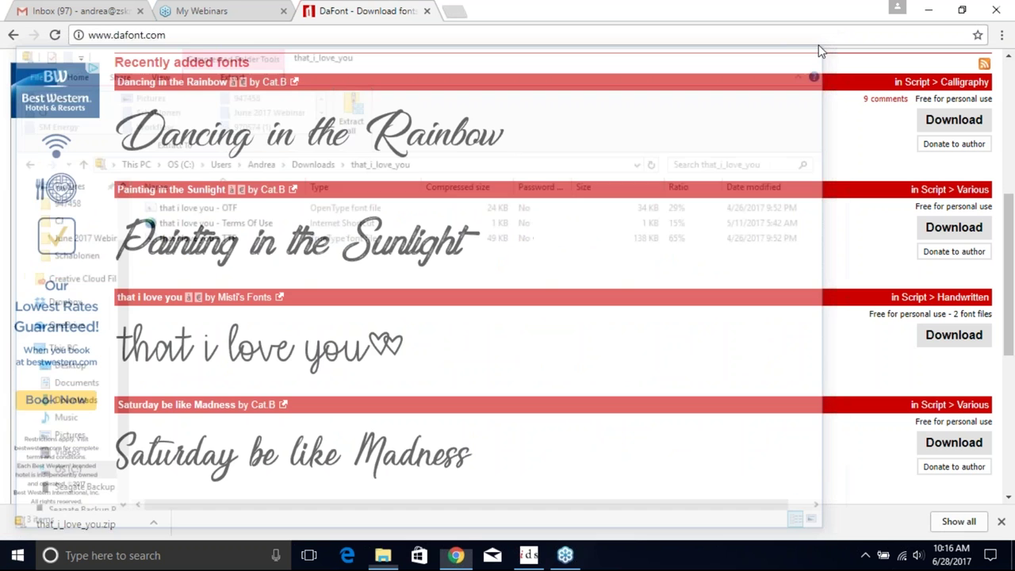
# Switch to IDS and search the Insert Text font list for the that i love you font, dismissing the dialog without adding text.
pyautogui.click(532, 557)
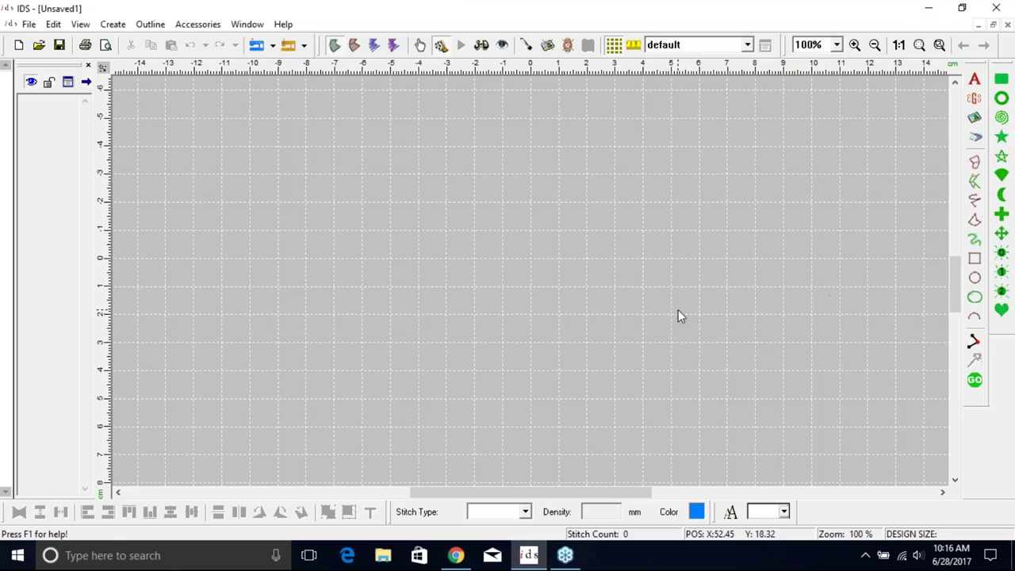
pyautogui.click(974, 81)
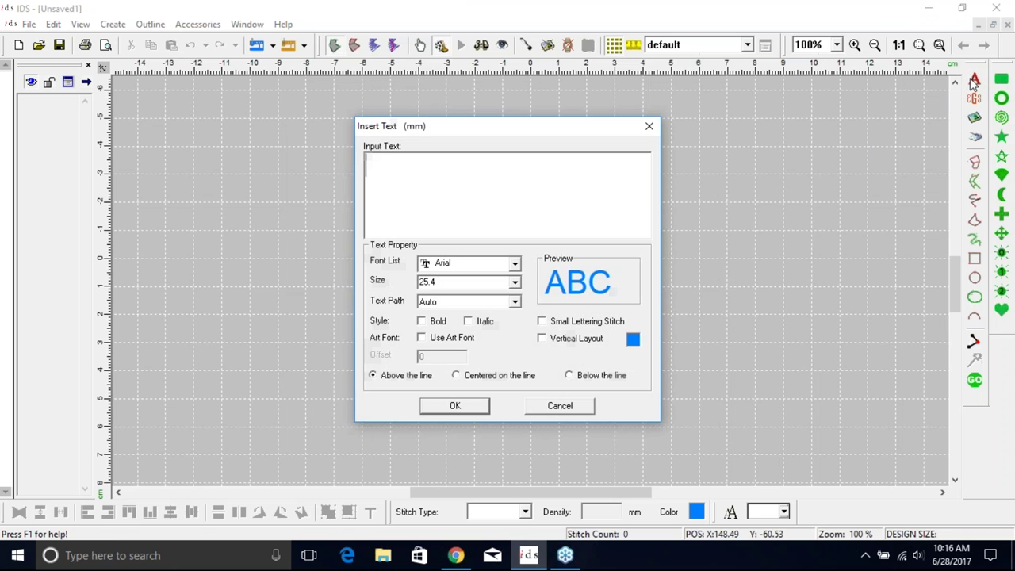
pyautogui.click(516, 265)
pyautogui.moveTo(518, 309); pyautogui.dragTo(523, 333)
pyautogui.scroll(-4, 523, 334)
pyautogui.scroll(-4, 522, 334)
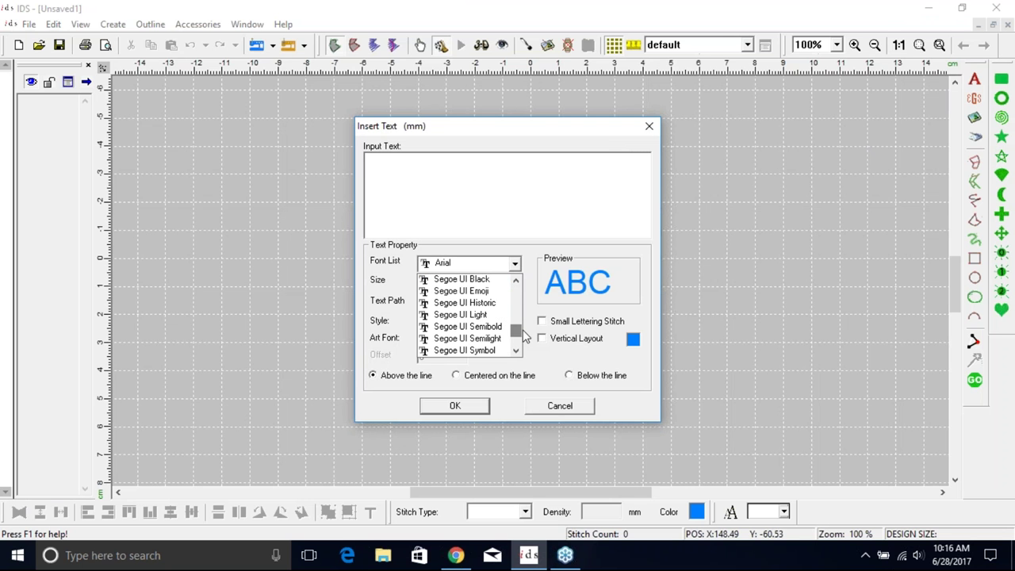
pyautogui.moveTo(516, 350); pyautogui.dragTo(517, 351)
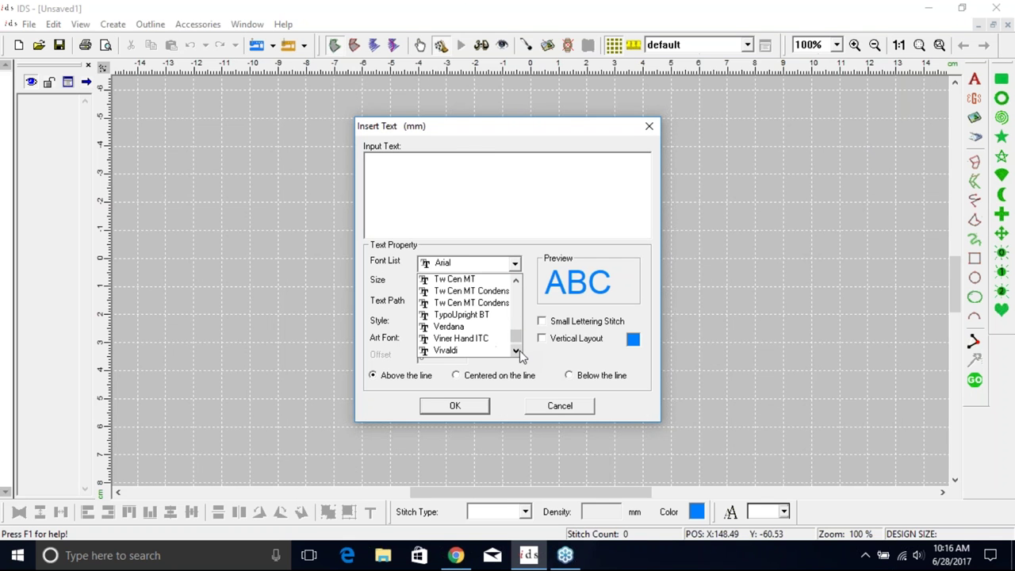
pyautogui.moveTo(517, 281); pyautogui.dragTo(516, 284)
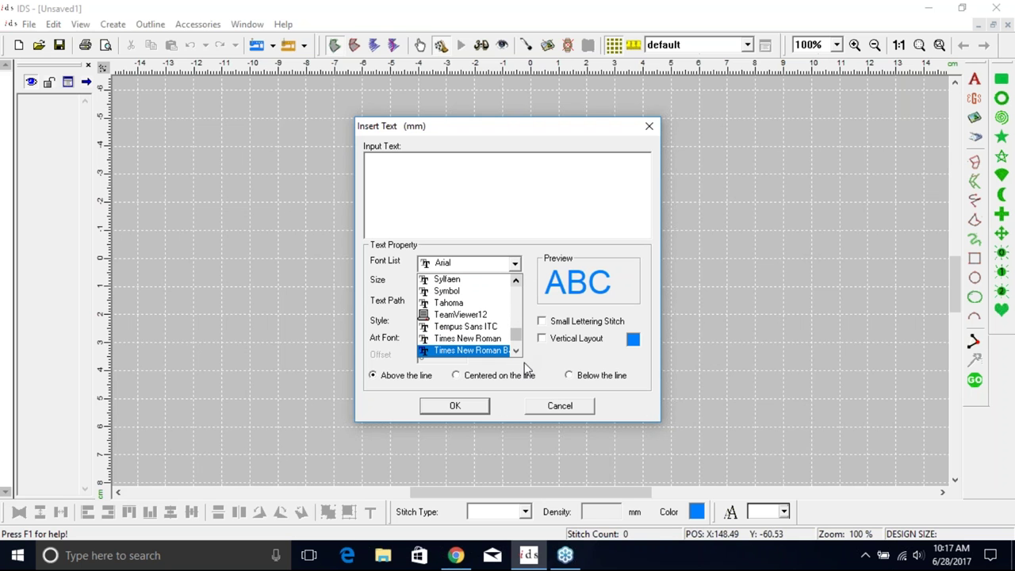
pyautogui.click(588, 409)
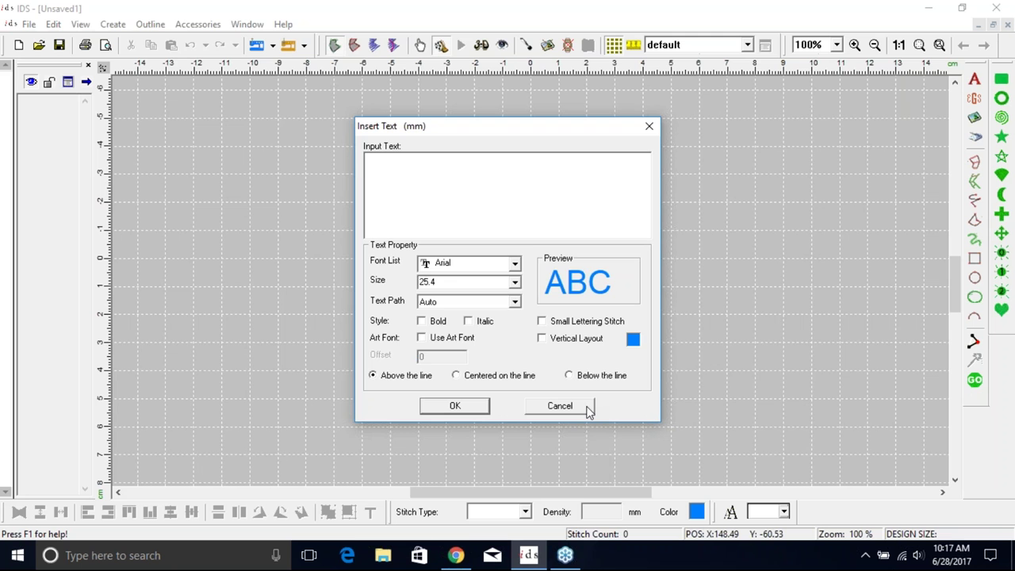
pyautogui.click(588, 408)
# Close IDS and relaunch it from the installed Windows programs so its font list reloads.
pyautogui.click(1001, 9)
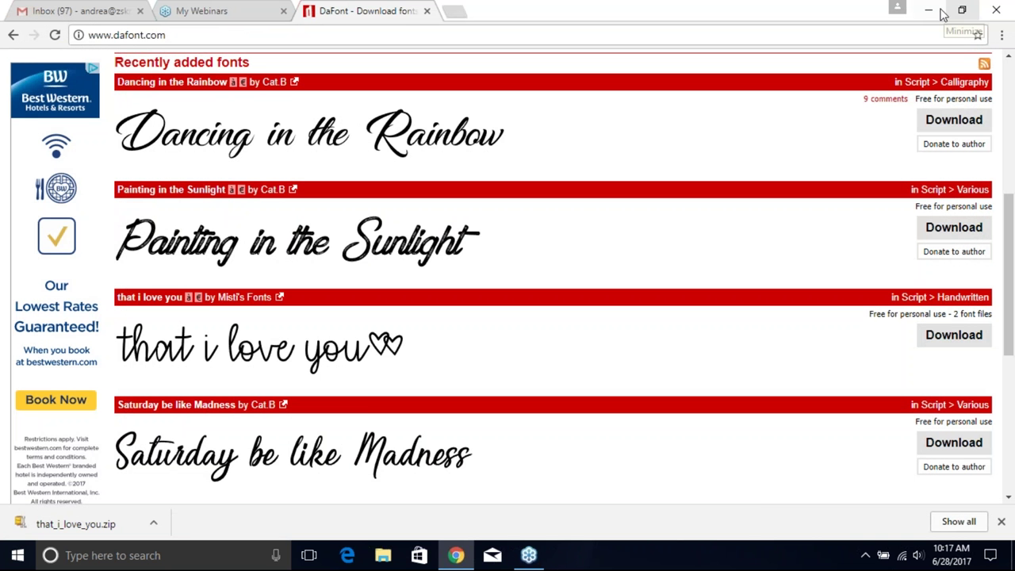
pyautogui.click(17, 555)
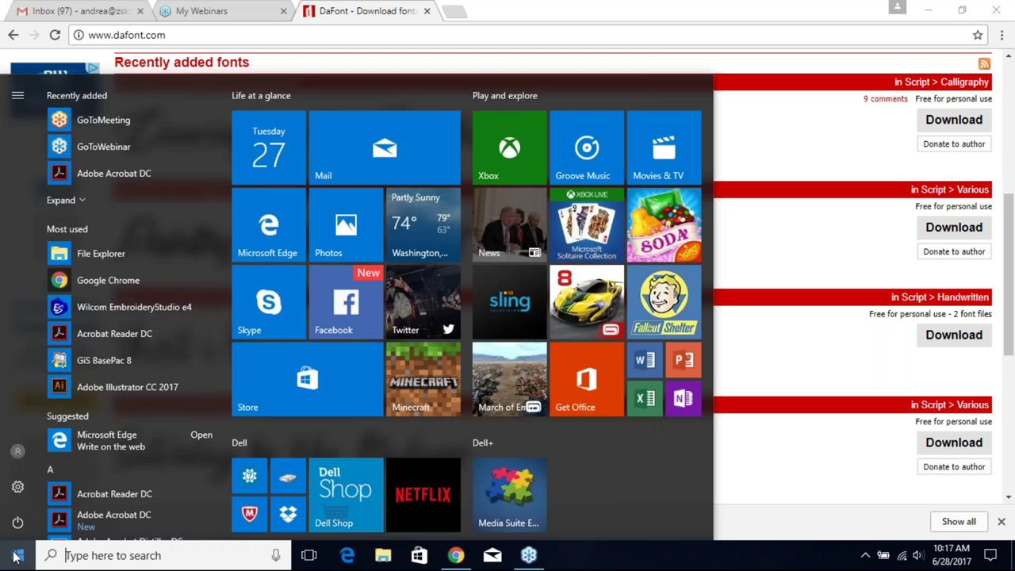
pyautogui.scroll(-10, 205, 259)
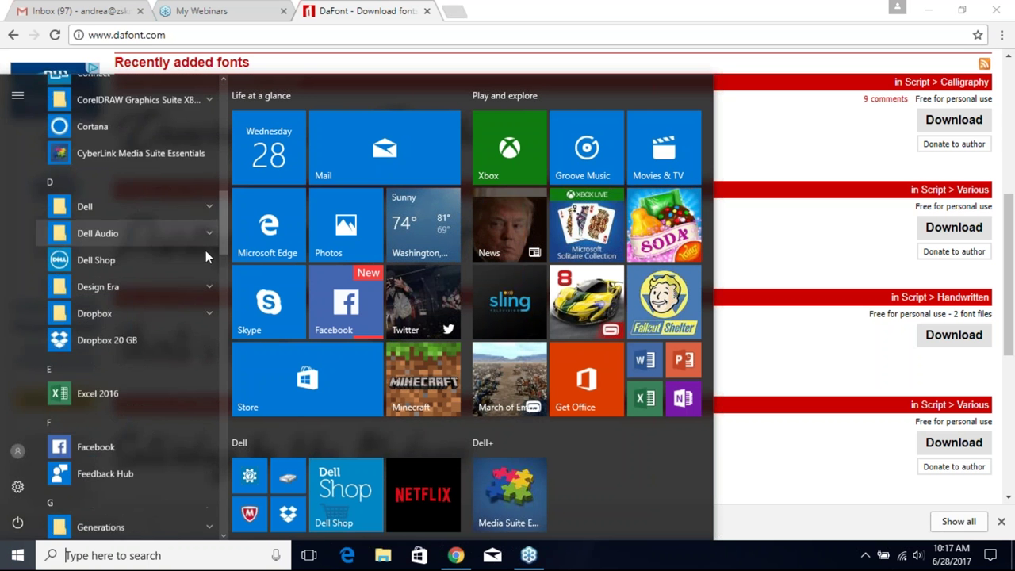
pyautogui.scroll(-1, 205, 251)
pyautogui.click(194, 235)
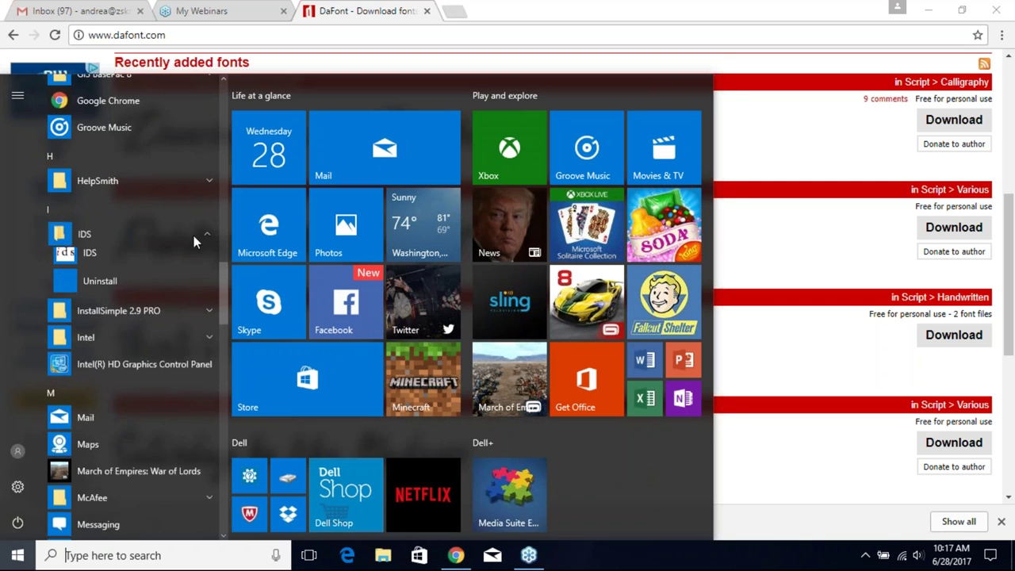
pyautogui.click(118, 265)
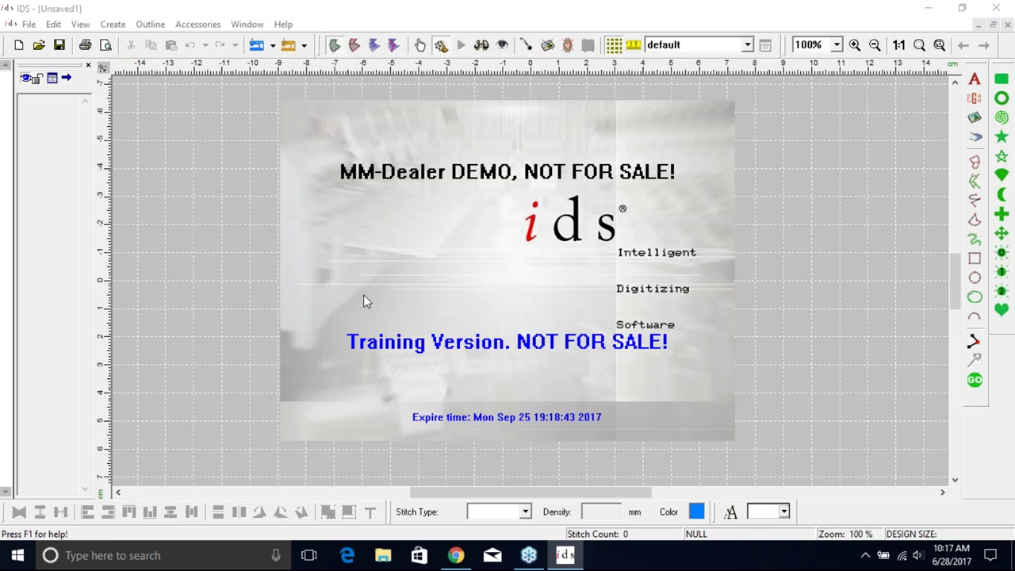
# Preview the that i love you font in a new Insert Text dialog and dismiss it without adding text.
pyautogui.click(976, 82)
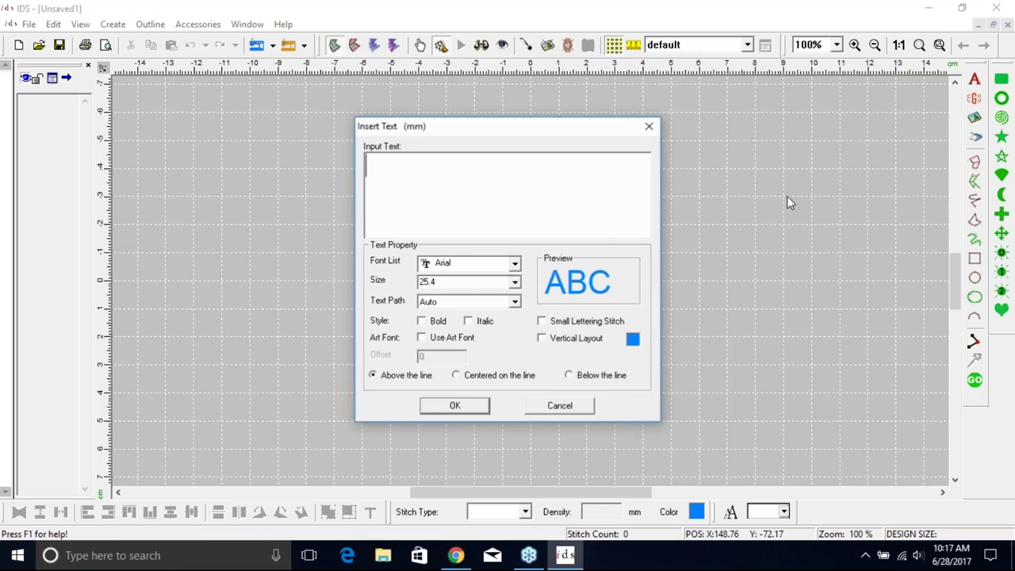
pyautogui.click(515, 265)
pyautogui.moveTo(516, 292); pyautogui.dragTo(524, 342)
pyautogui.click(517, 280)
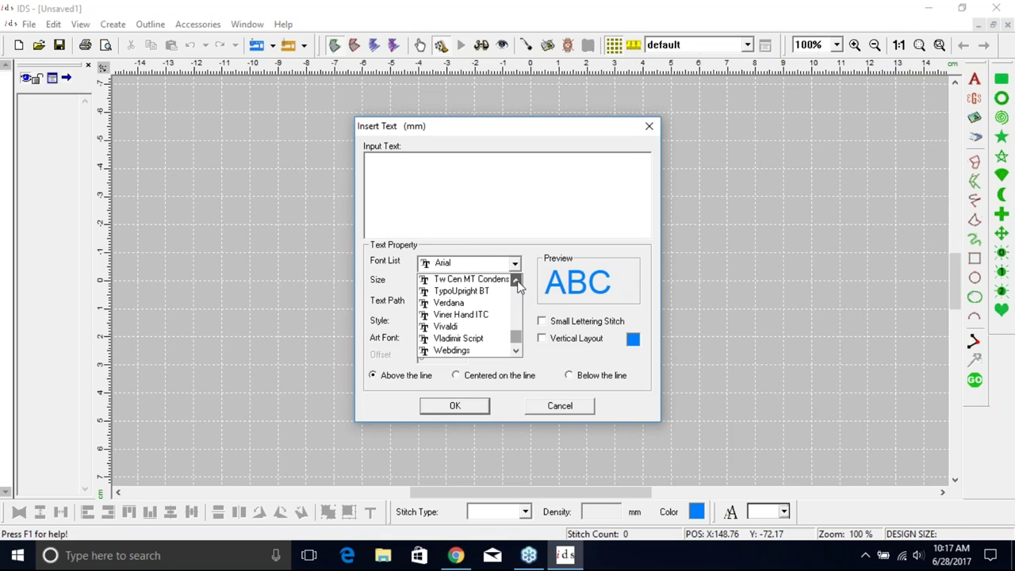
pyautogui.click(516, 280)
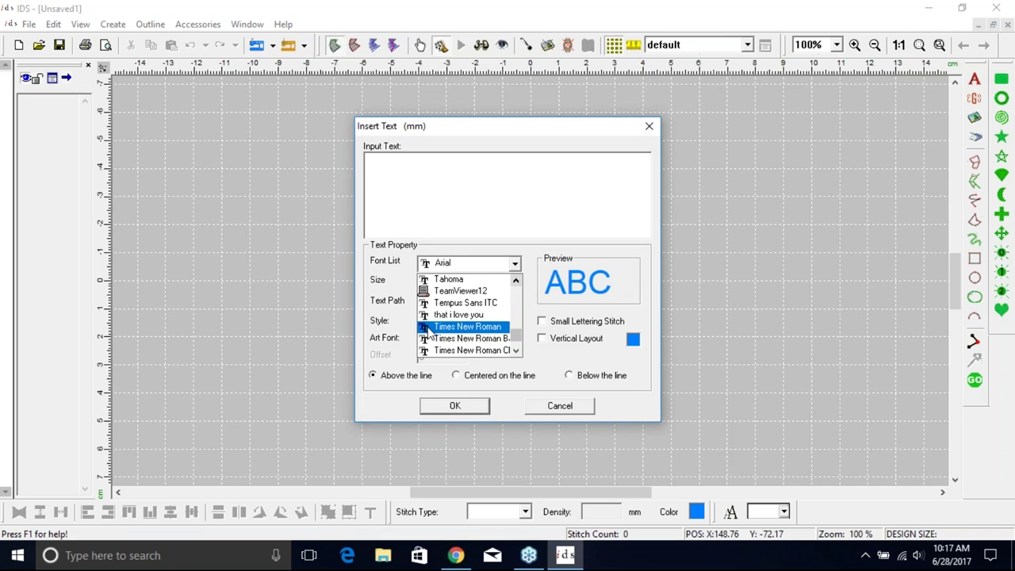
pyautogui.click(464, 315)
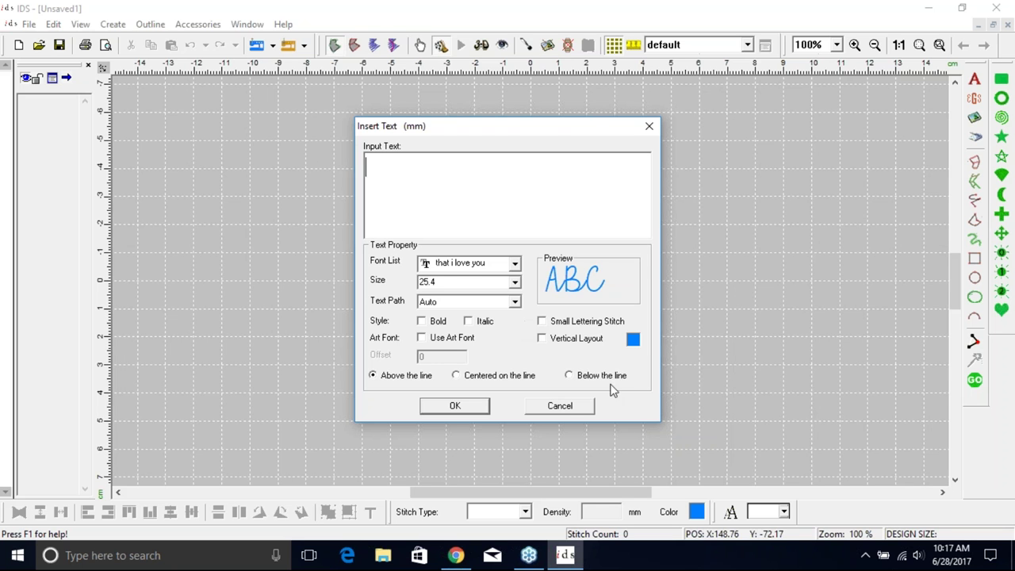
pyautogui.click(579, 409)
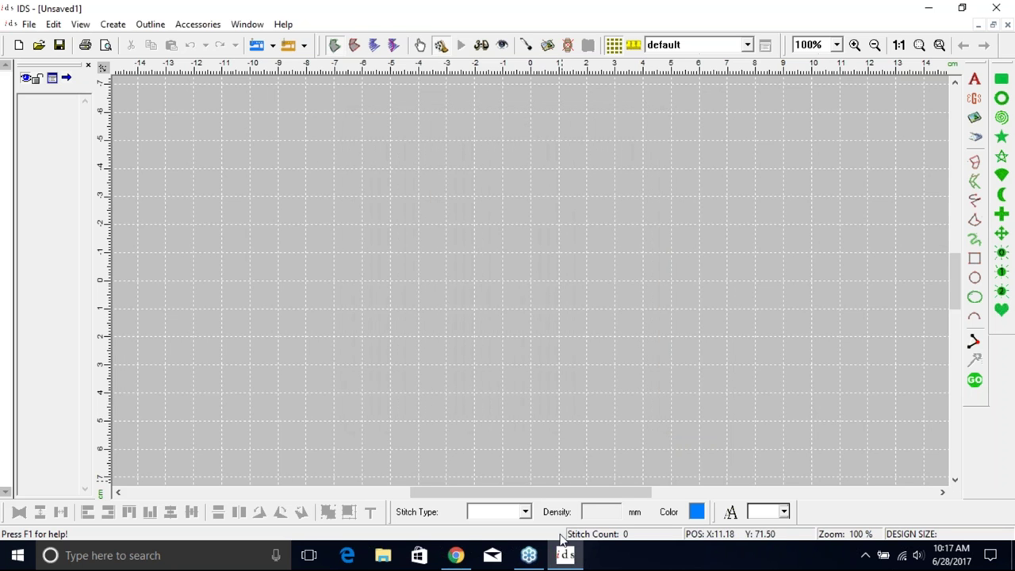
# Switch to Chrome, search Google for free fonts, and open the 1001 Free Fonts website.
pyautogui.click(464, 560)
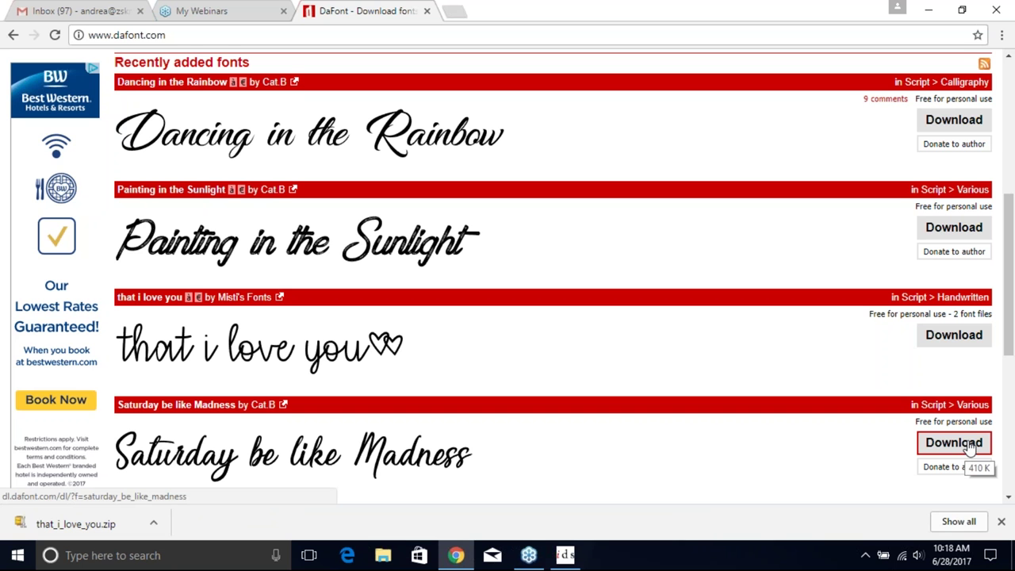
pyautogui.click(223, 35)
pyautogui.write('free ')
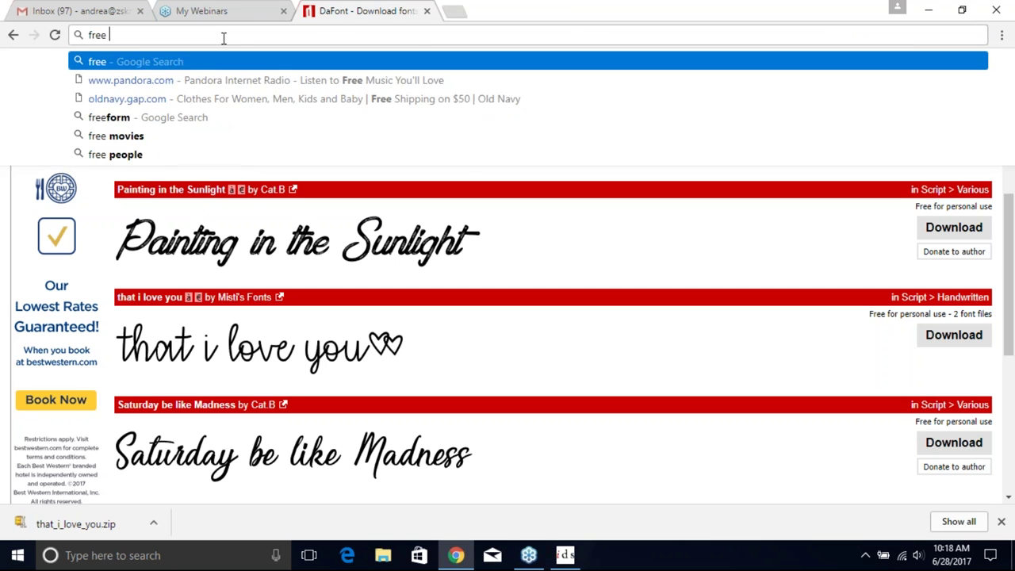
pyautogui.write('fonts')
pyautogui.press('Return')
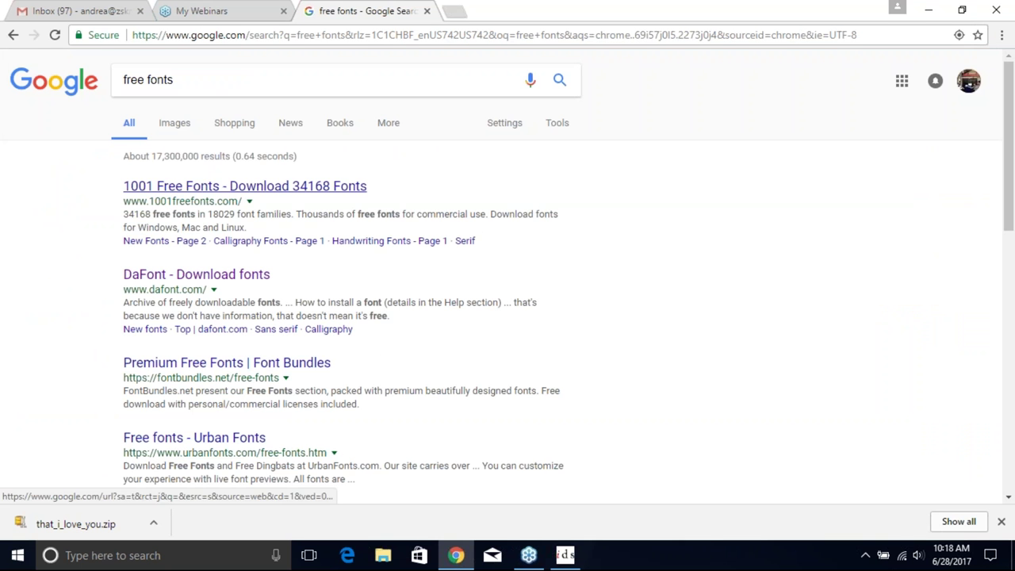
pyautogui.click(200, 190)
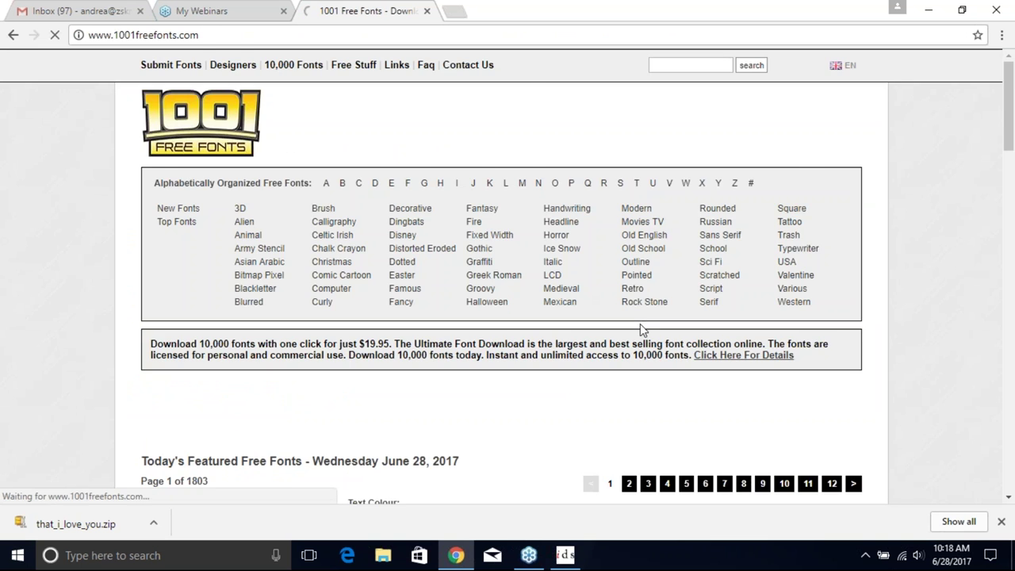
# Browse the day's featured script fonts on 1001 Free Fonts, then switch back to IDS.
pyautogui.scroll(-2, 439, 306)
pyautogui.scroll(-3, 515, 325)
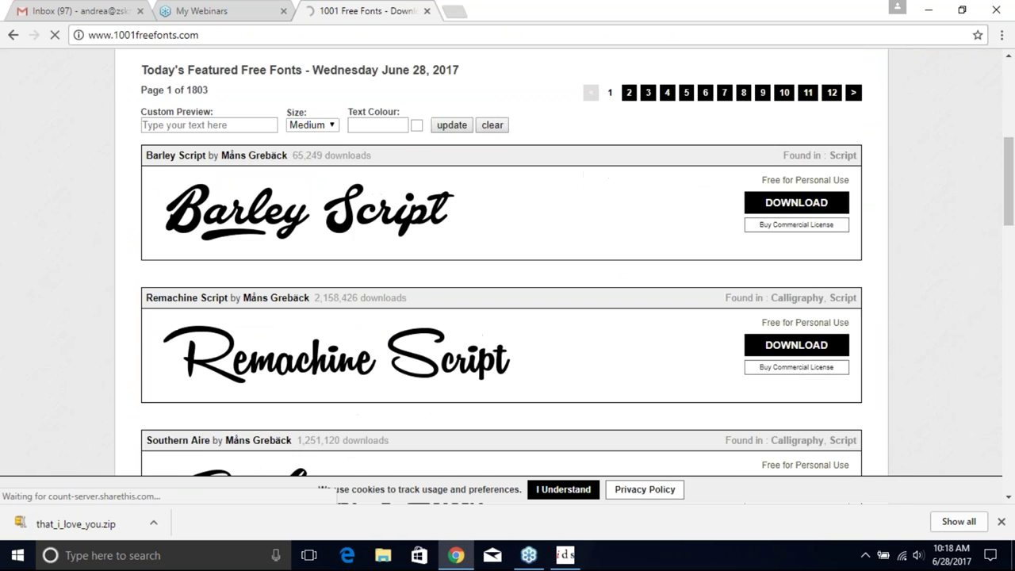
pyautogui.click(793, 288)
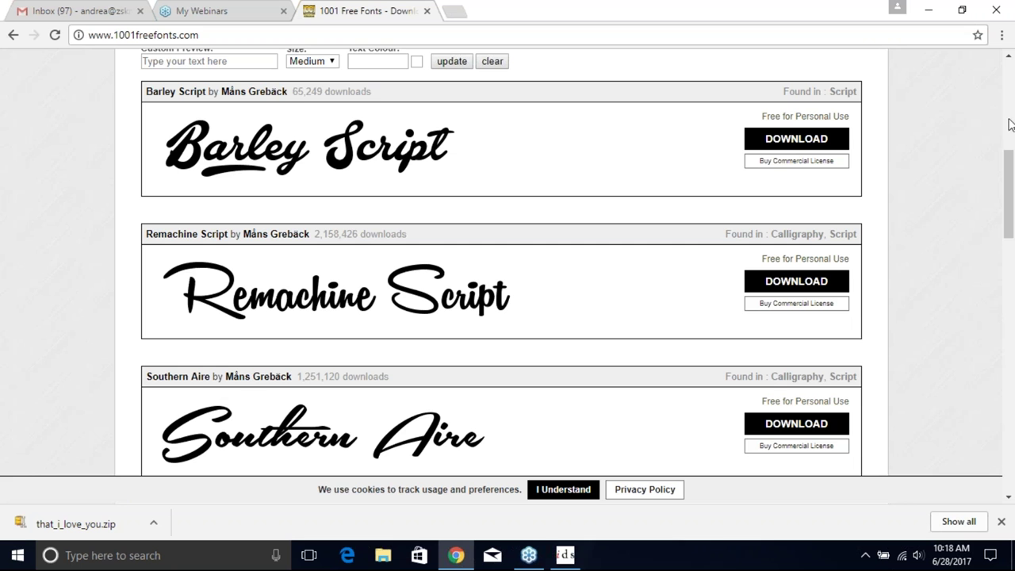
pyautogui.moveTo(1012, 184); pyautogui.dragTo(1013, 244)
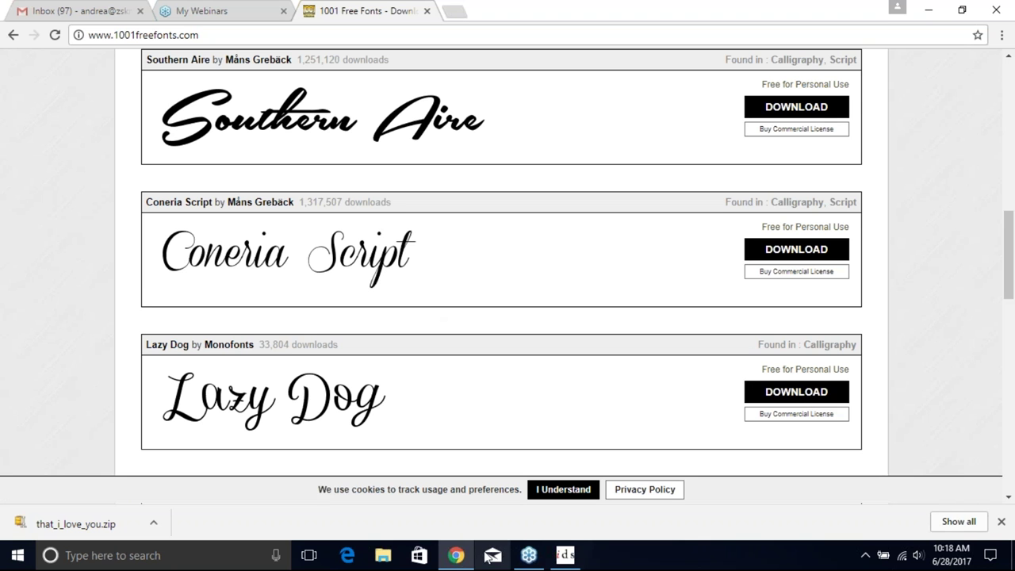
pyautogui.click(539, 560)
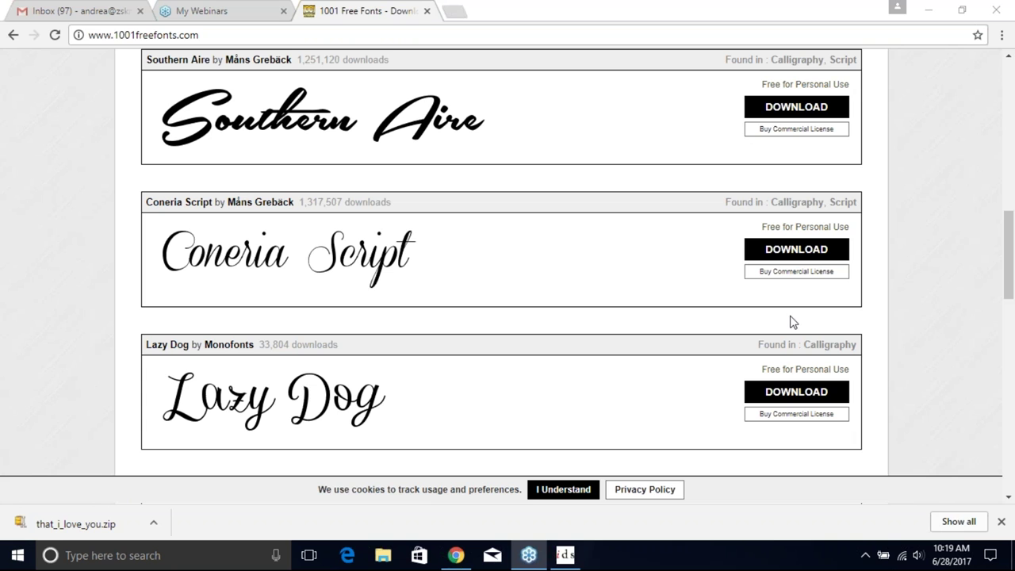
pyautogui.click(565, 555)
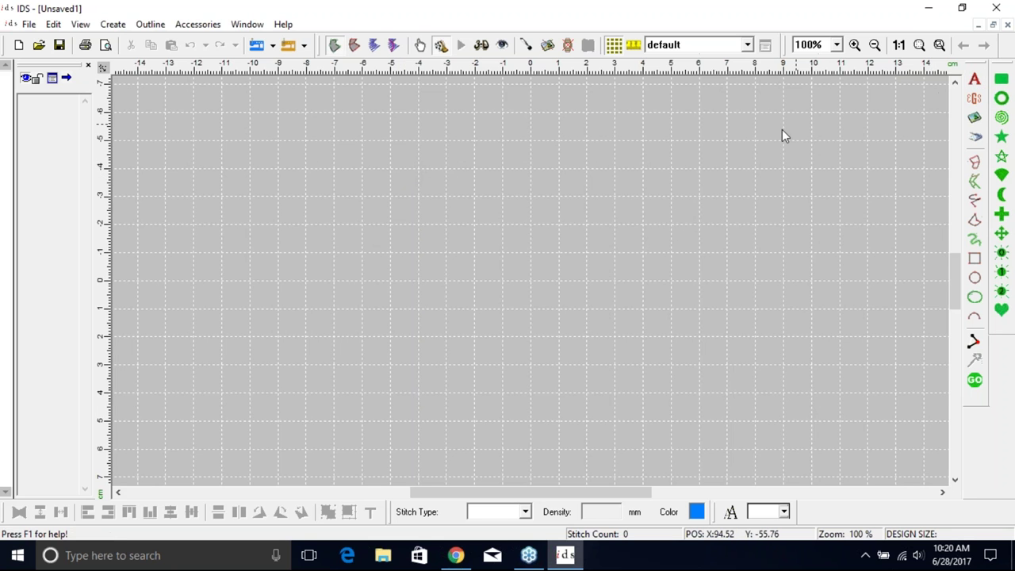
pyautogui.click(109, 25)
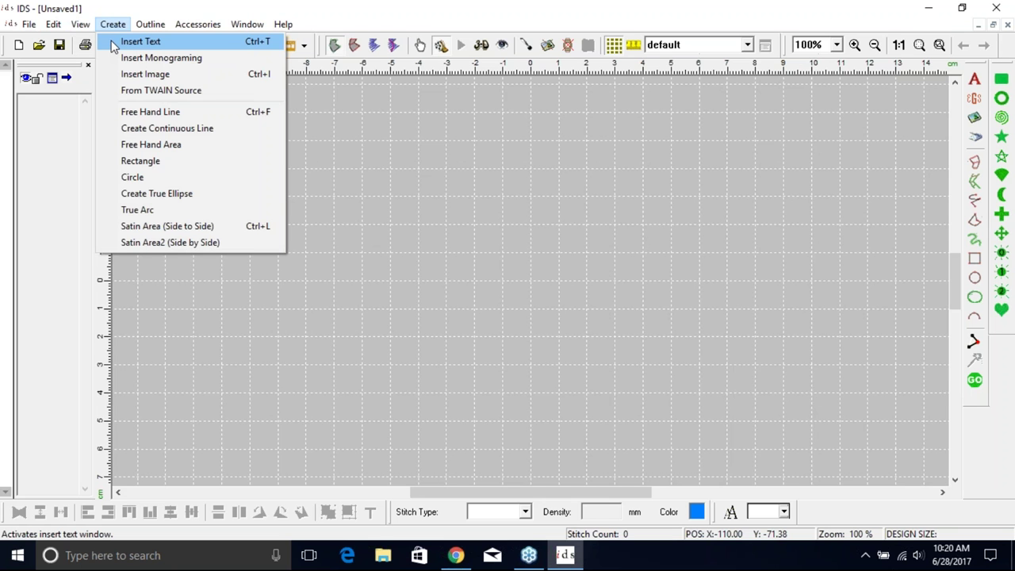
pyautogui.click(115, 44)
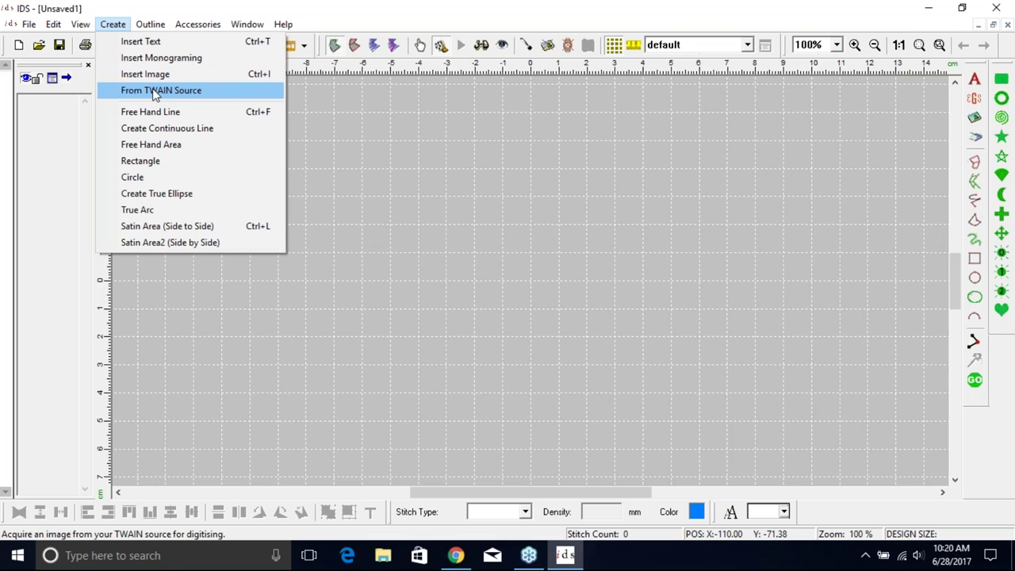
pyautogui.click(143, 42)
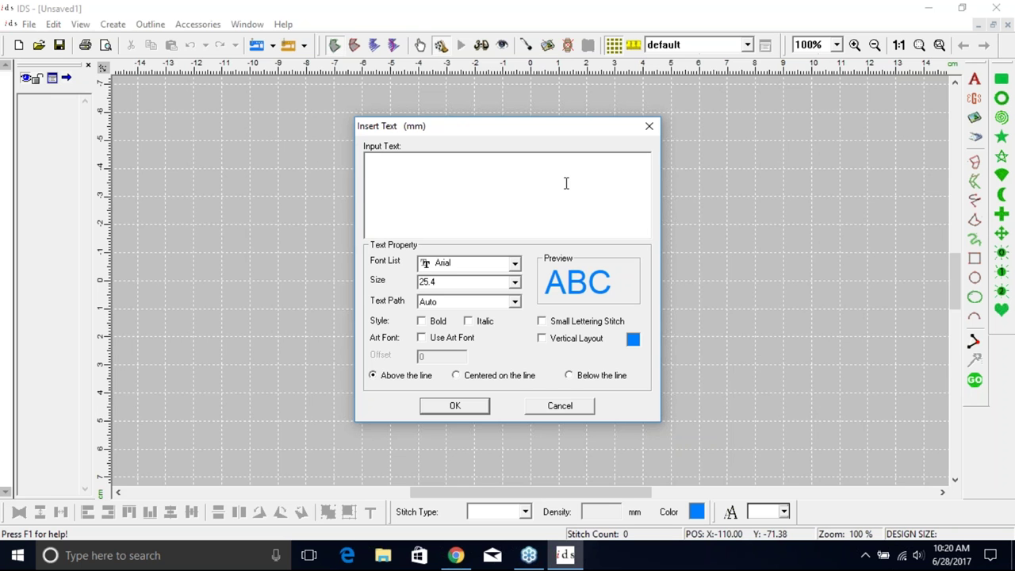
pyautogui.click(569, 407)
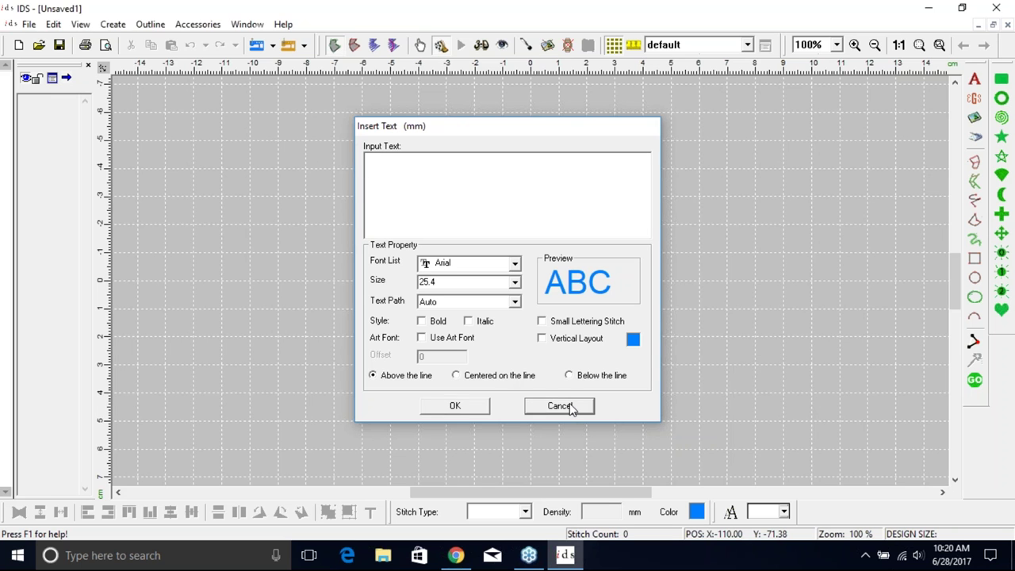
# Turn on Show Design Size in Both Units in the general view preferences and apply the change.
pyautogui.click(80, 24)
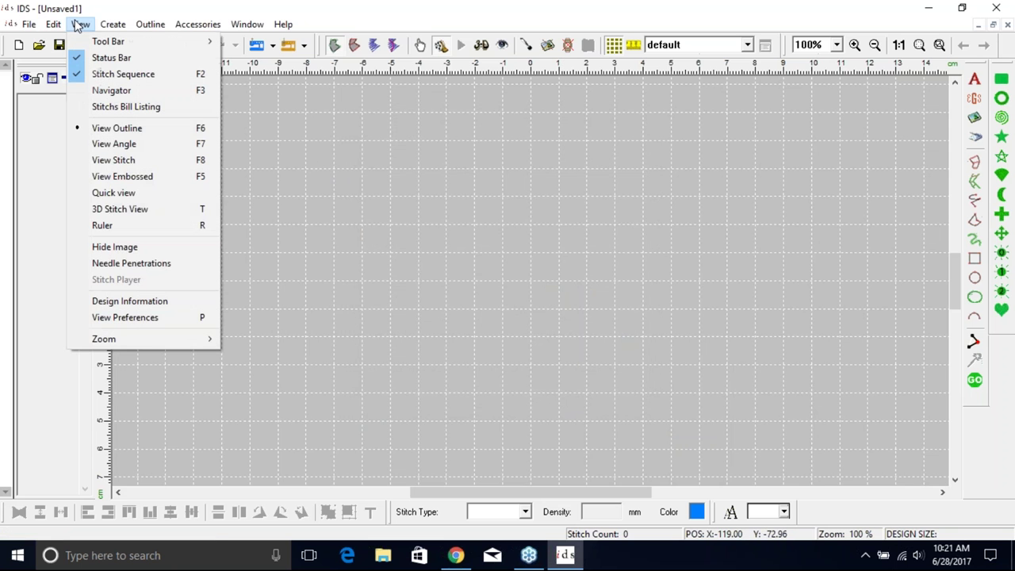
pyautogui.click(107, 318)
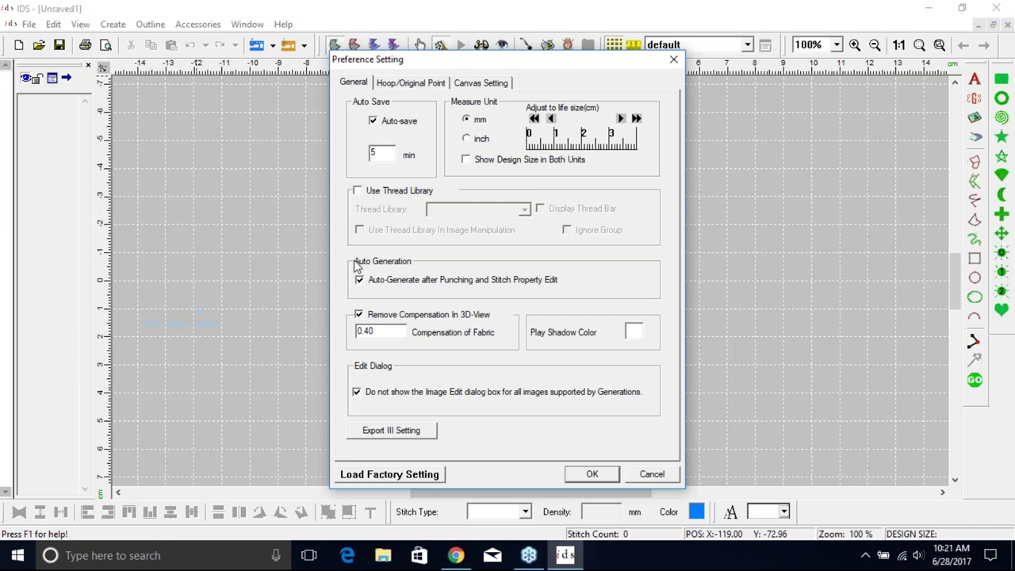
pyautogui.click(467, 160)
pyautogui.click(591, 476)
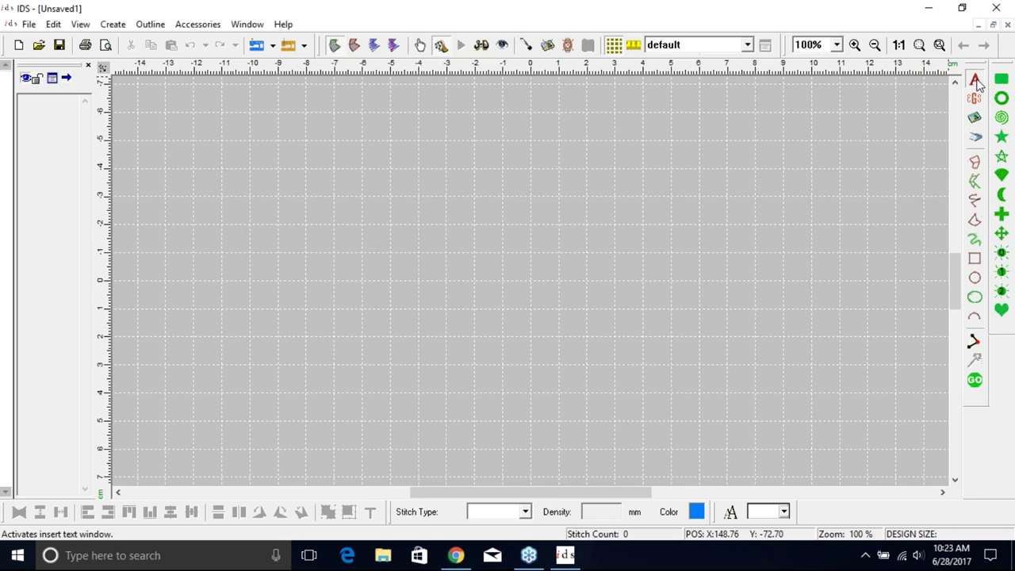
# Start a new lettering object with Insert Text, enter Webinar as the text, and select the whole word.
pyautogui.click(976, 81)
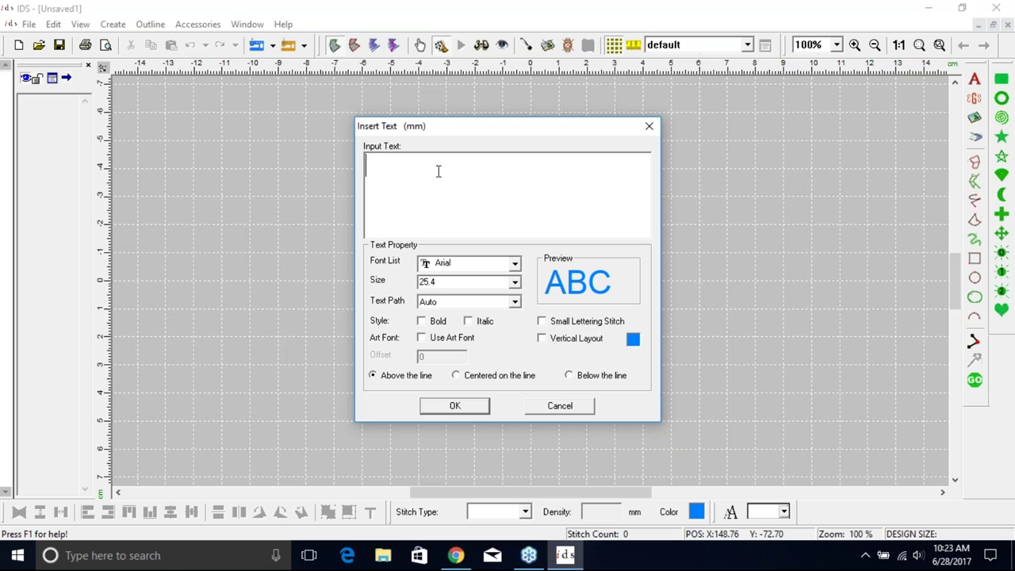
pyautogui.write('Webinar')
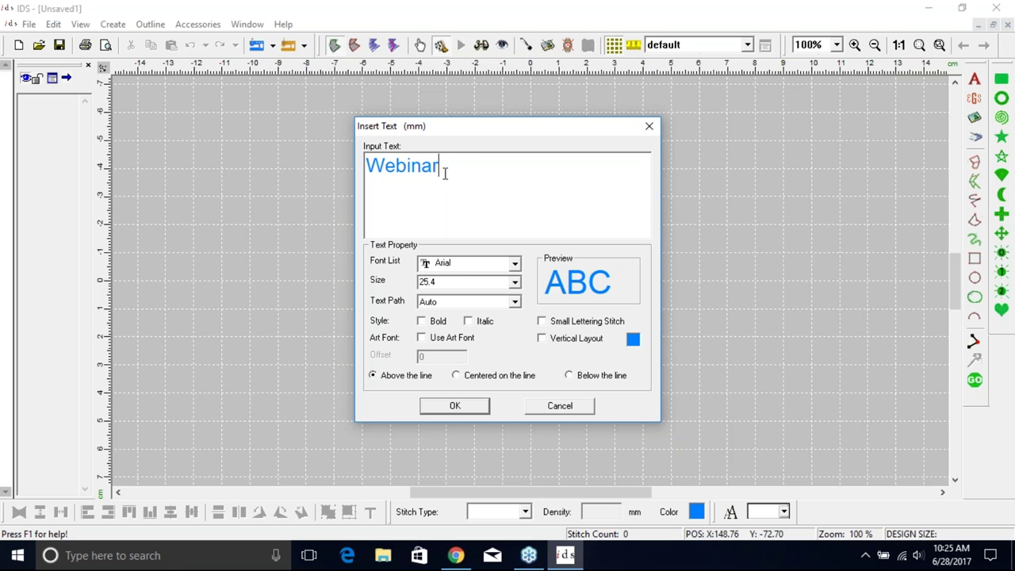
pyautogui.moveTo(432, 164); pyautogui.dragTo(361, 165)
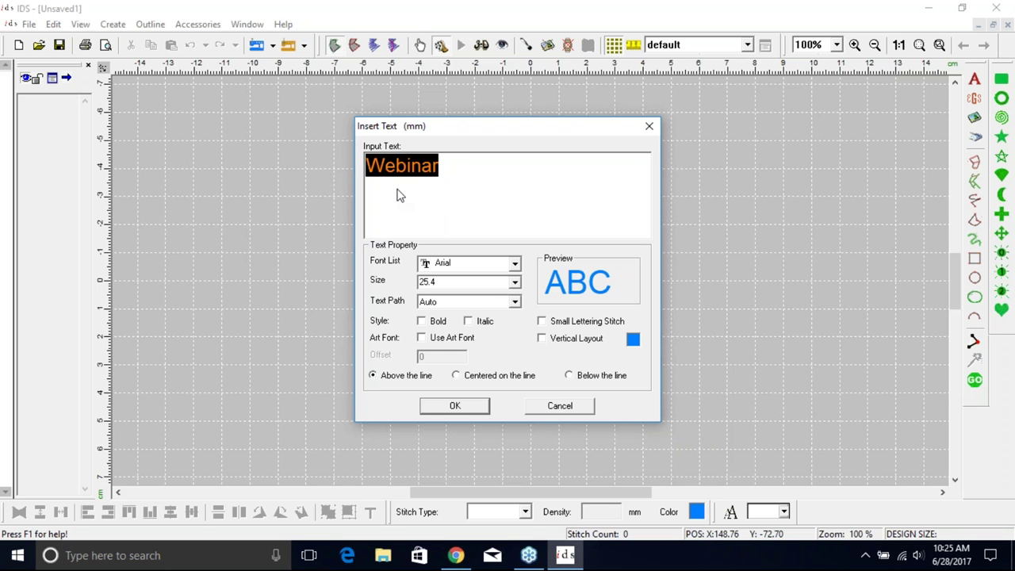
pyautogui.moveTo(458, 169); pyautogui.dragTo(373, 161)
pyautogui.click(515, 265)
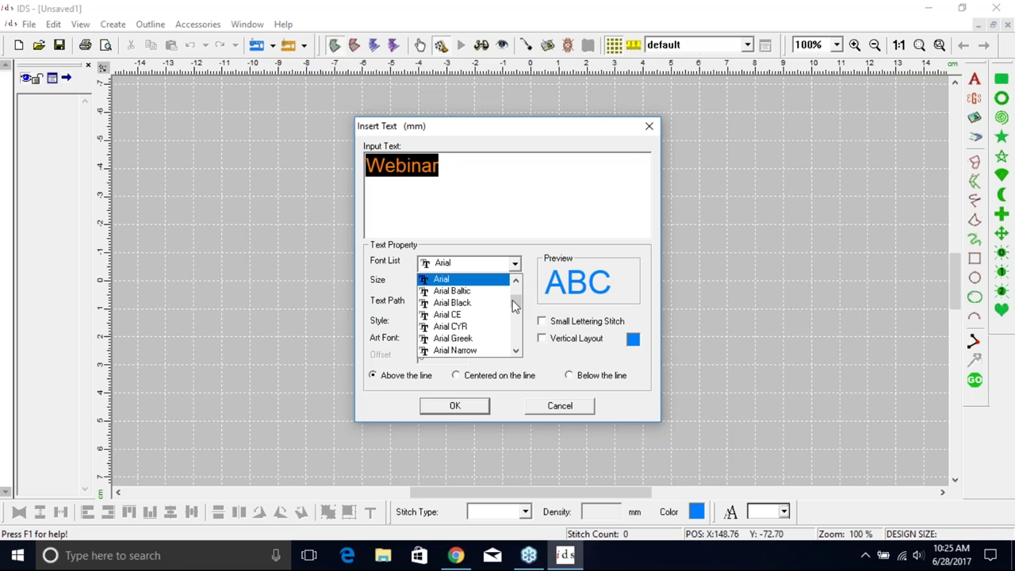
pyautogui.moveTo(516, 306); pyautogui.dragTo(520, 293)
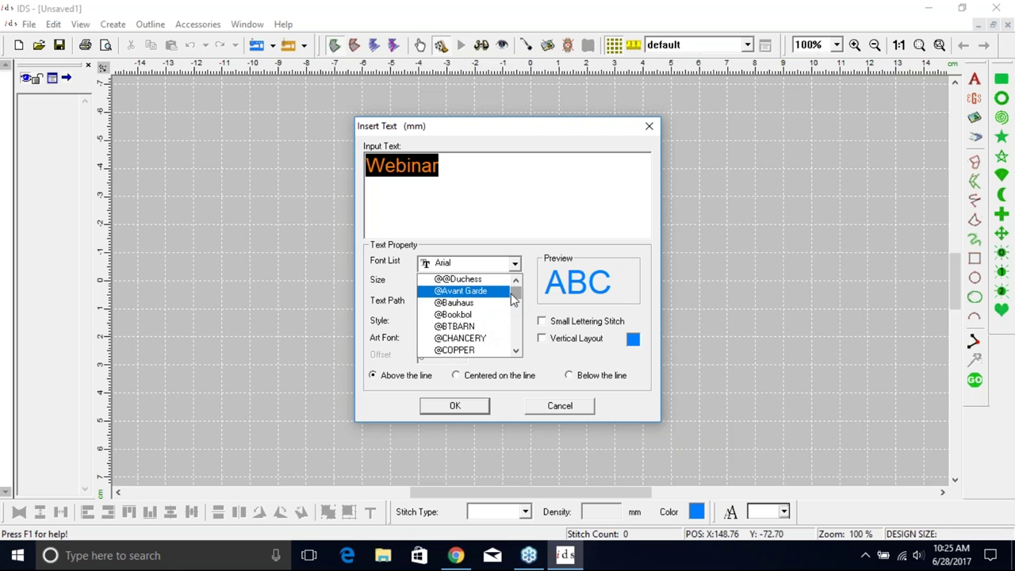
pyautogui.moveTo(518, 291); pyautogui.dragTo(522, 300)
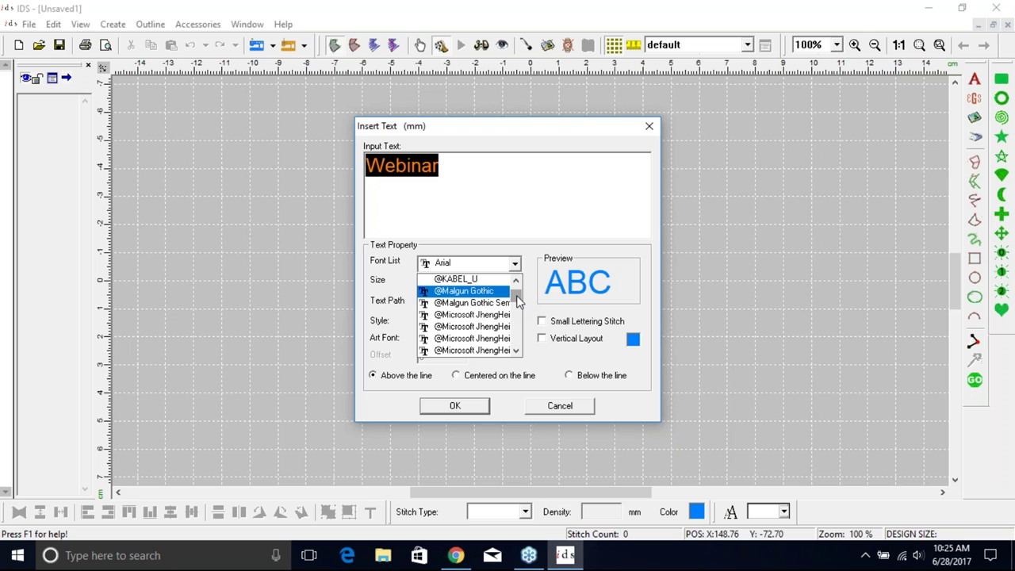
pyautogui.scroll(-7, 519, 300)
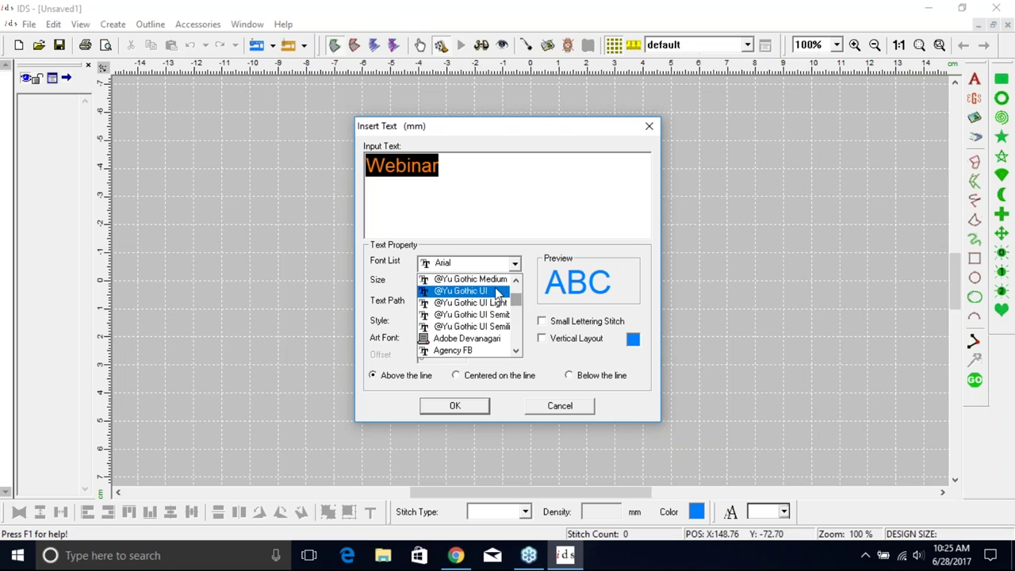
pyautogui.click(501, 292)
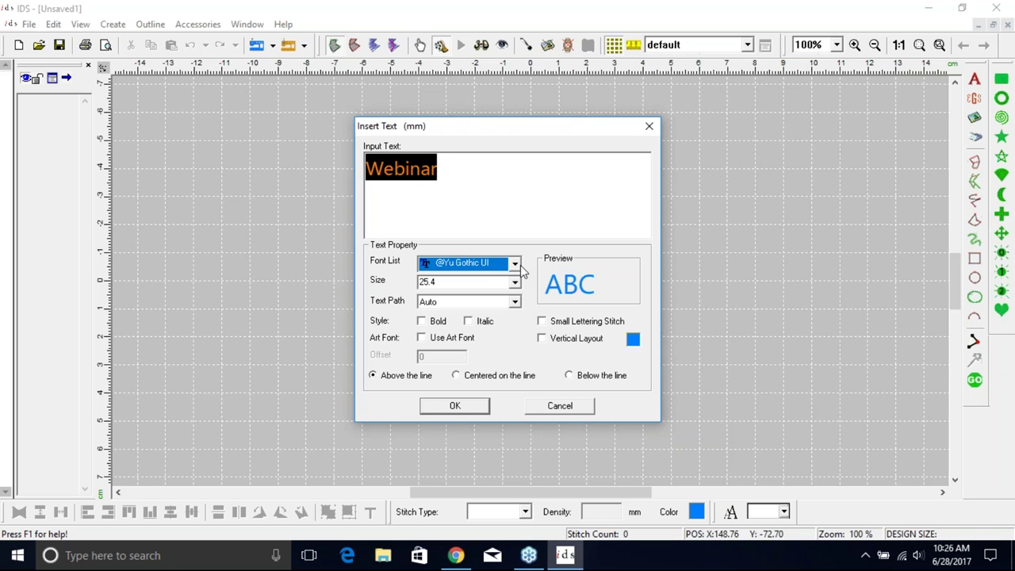
pyautogui.click(516, 264)
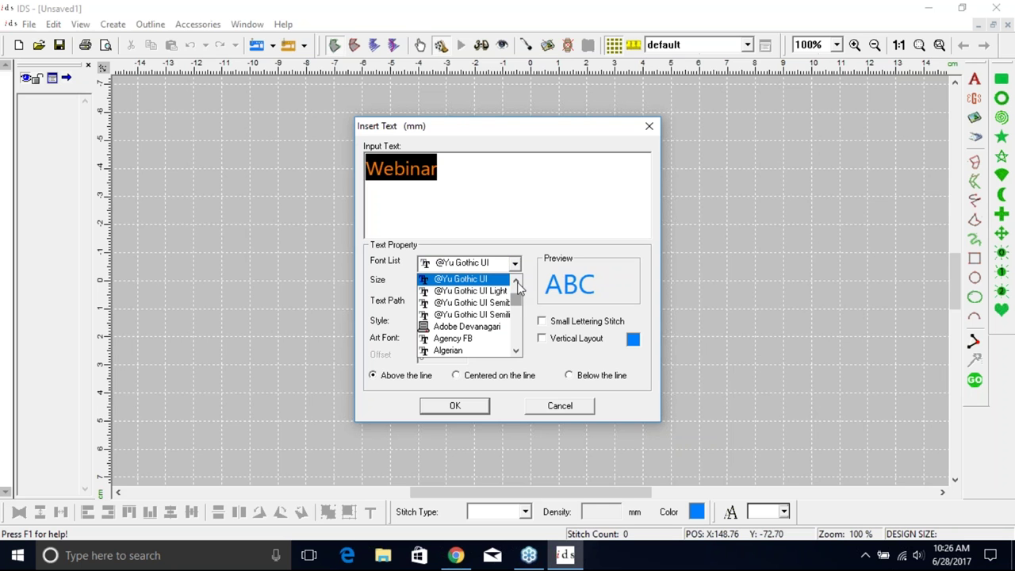
pyautogui.moveTo(516, 302); pyautogui.dragTo(516, 295)
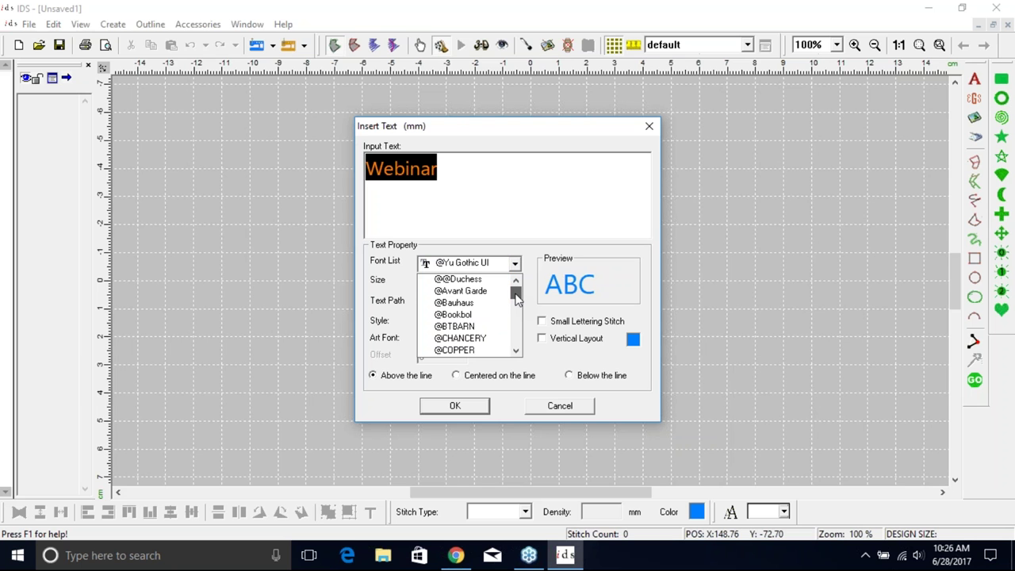
pyautogui.click(474, 291)
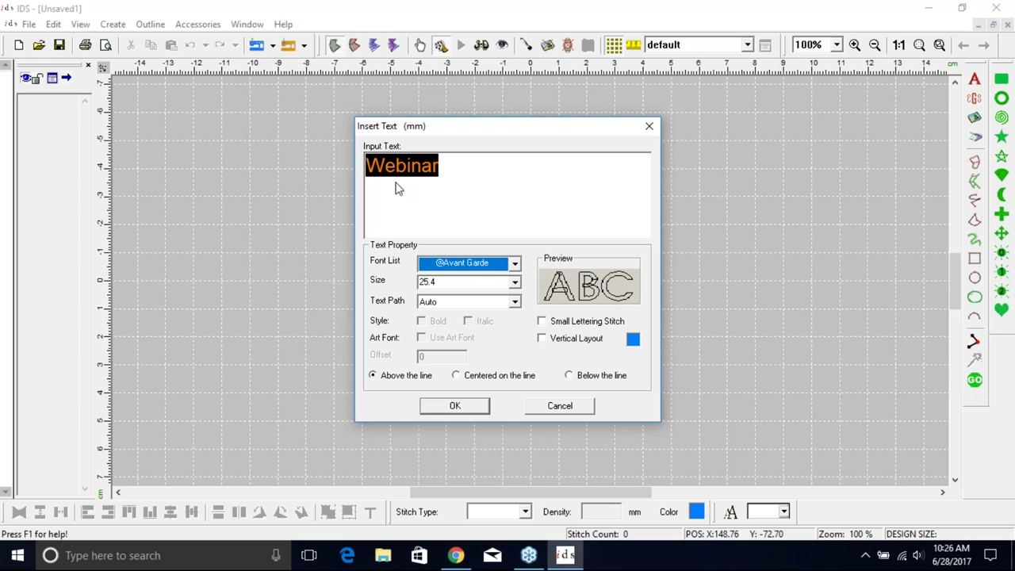
# Set the Webinar text to the that i love you font in bold.
pyautogui.click(512, 266)
pyautogui.moveTo(512, 298); pyautogui.dragTo(513, 338)
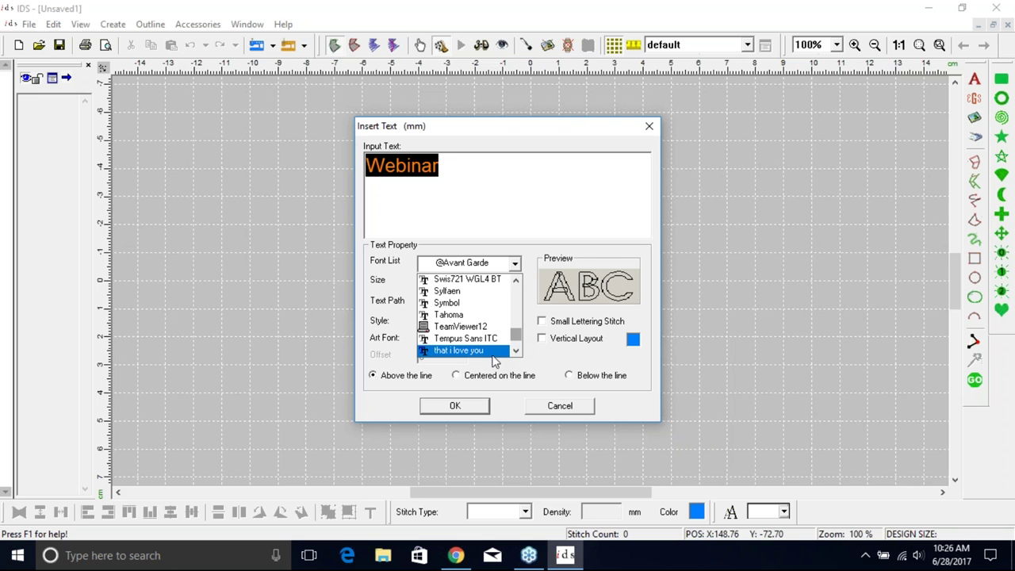
pyautogui.click(460, 351)
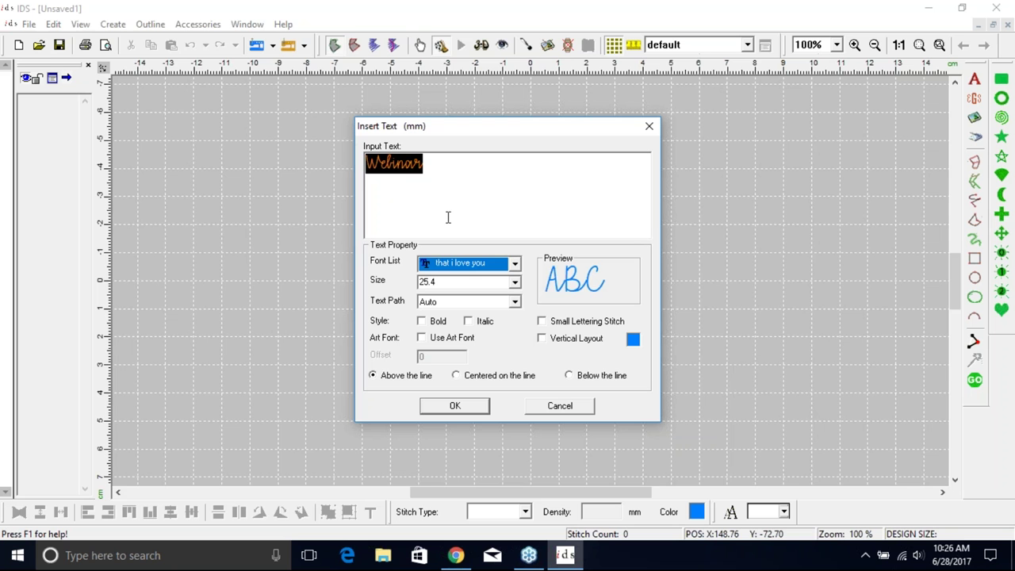
pyautogui.click(422, 322)
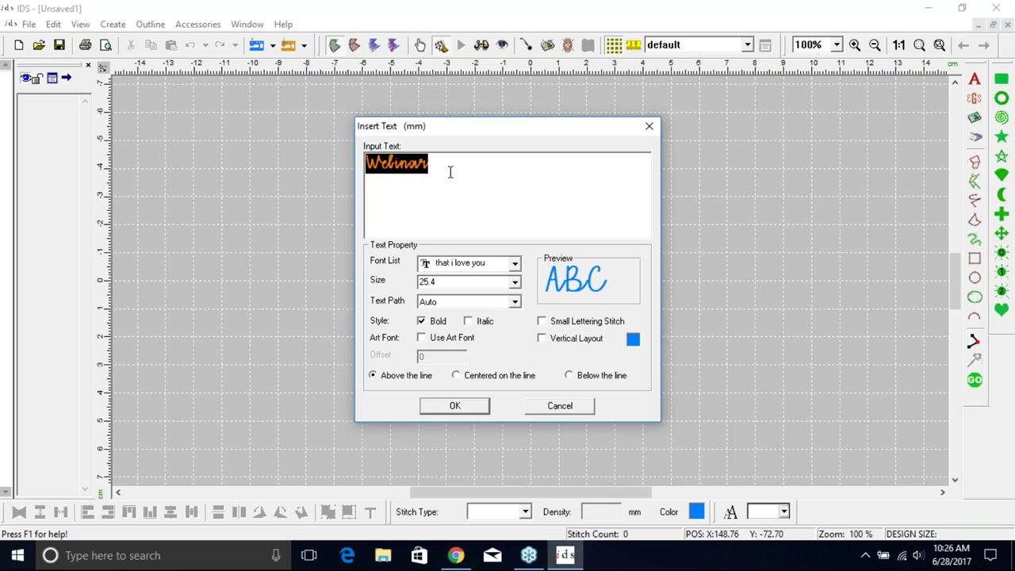
# Set the Webinar text size to 40.0 mm from the preset sizes.
pyautogui.click(515, 283)
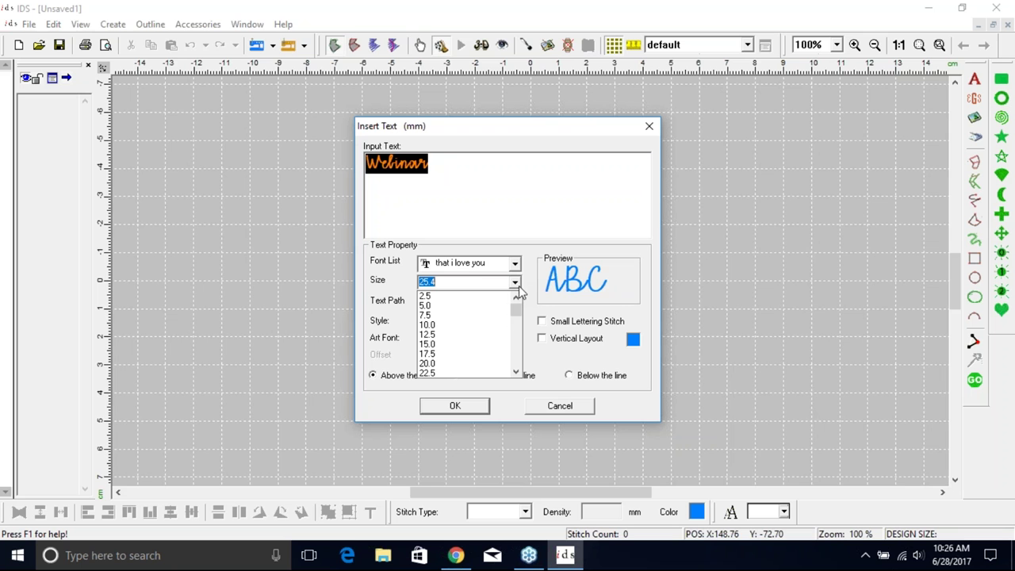
pyautogui.scroll(-4, 517, 315)
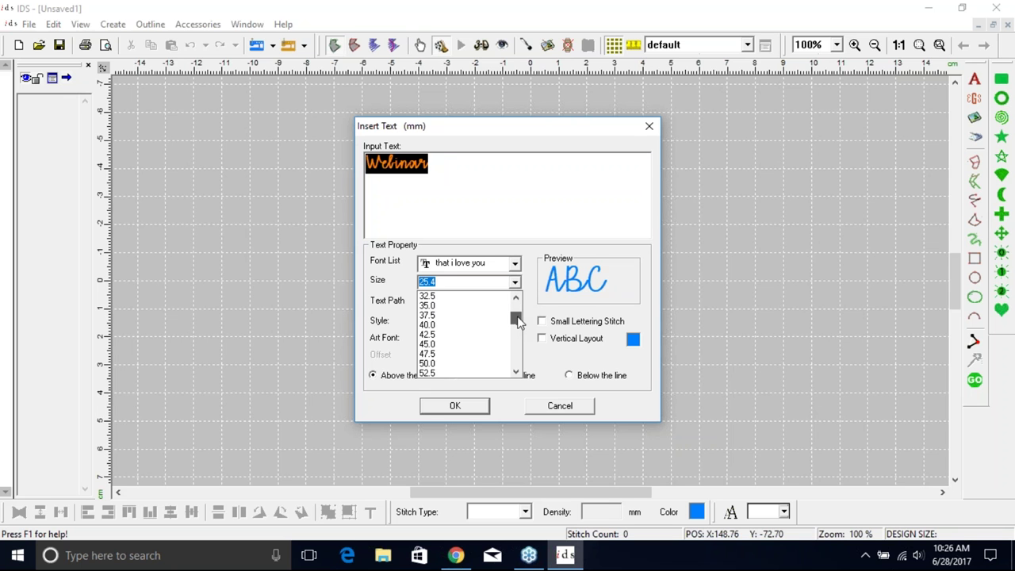
pyautogui.click(466, 326)
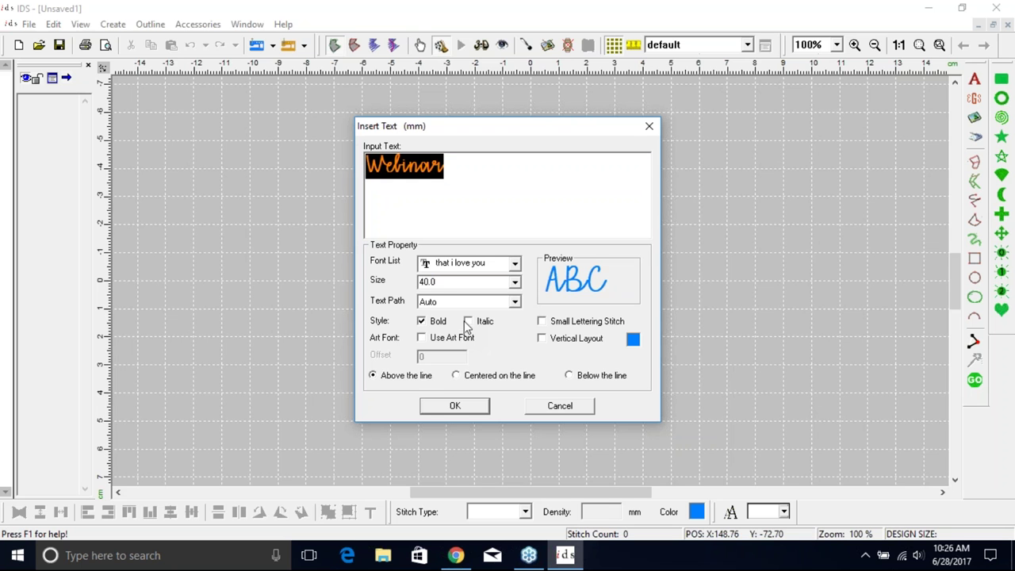
# Set the Webinar text size to 22 mm.
pyautogui.doubleClick(451, 280)
pyautogui.write('22')
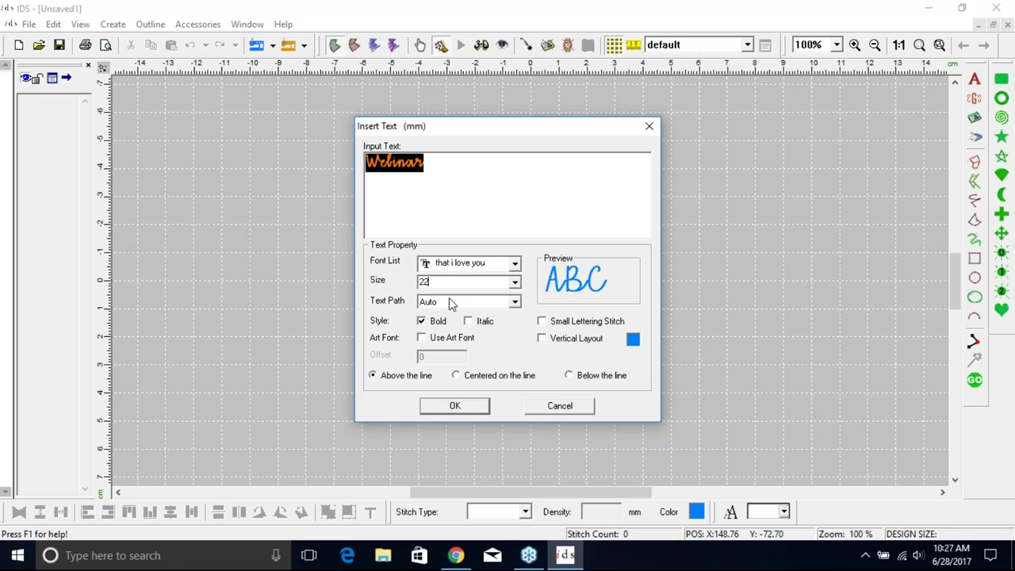
# Try the Ellipse text path and the italic style on the Webinar text, then restore the Auto path and non-italic style.
pyautogui.click(473, 307)
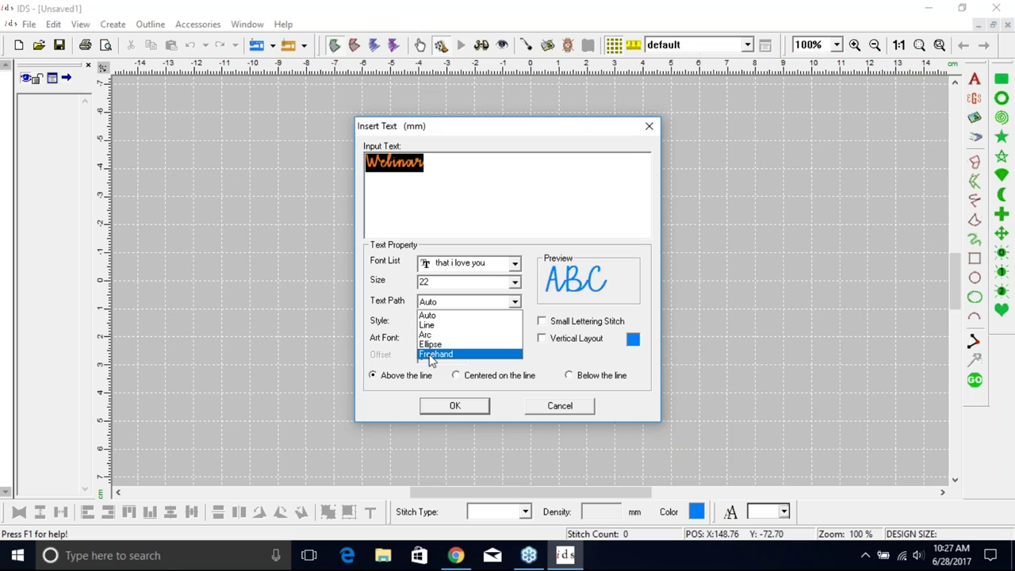
pyautogui.click(431, 346)
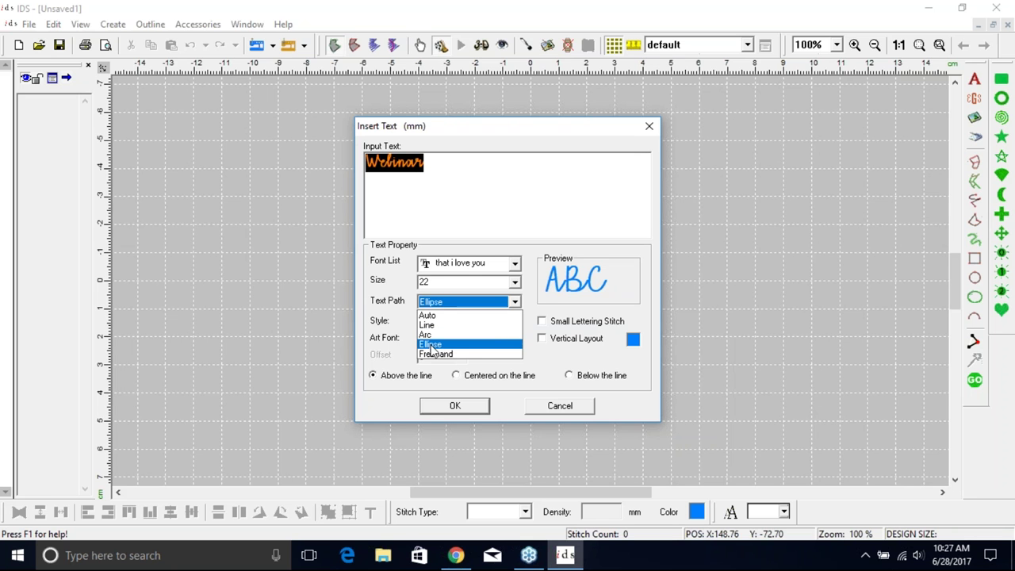
pyautogui.click(430, 345)
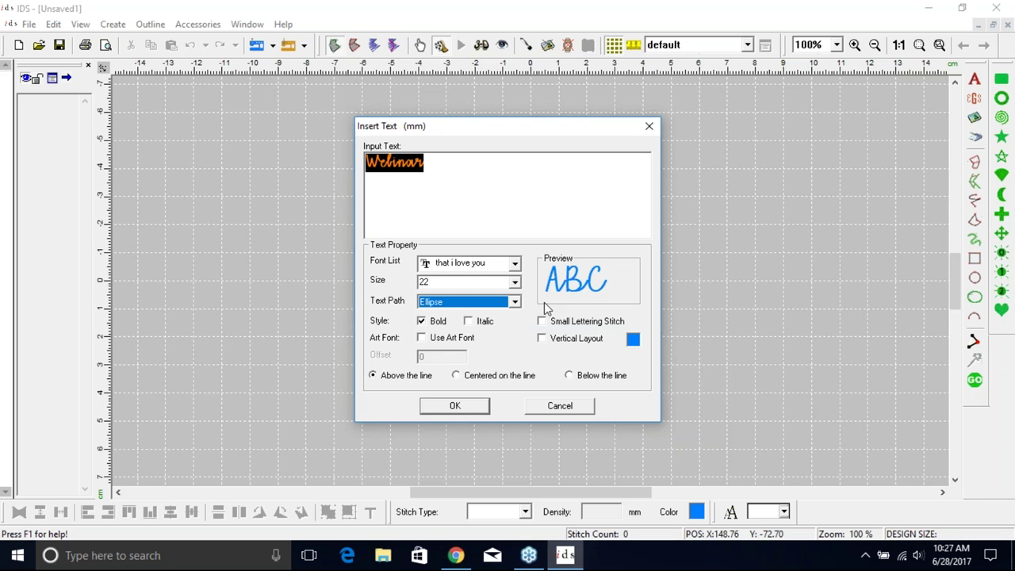
pyautogui.click(515, 301)
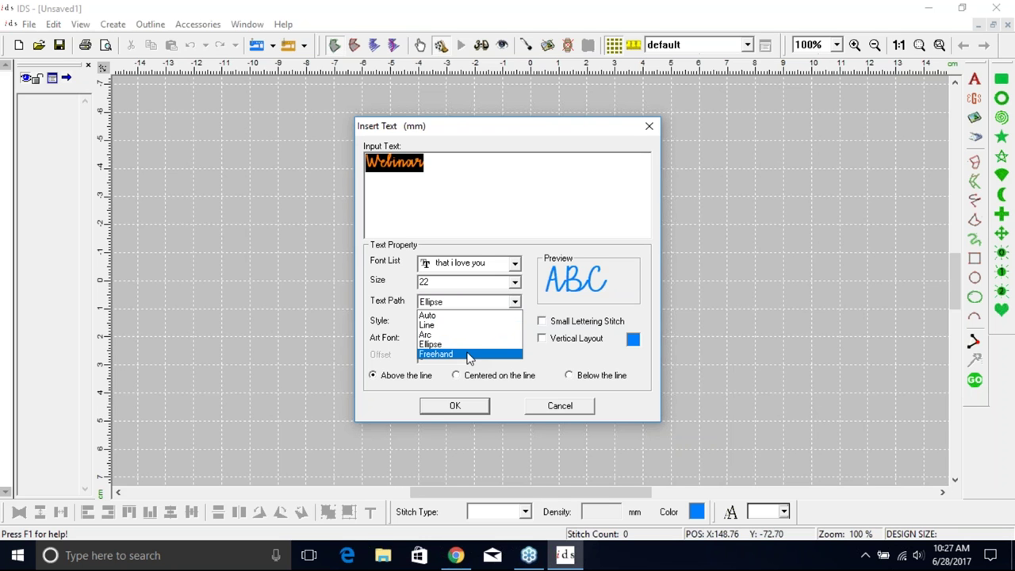
pyautogui.click(468, 316)
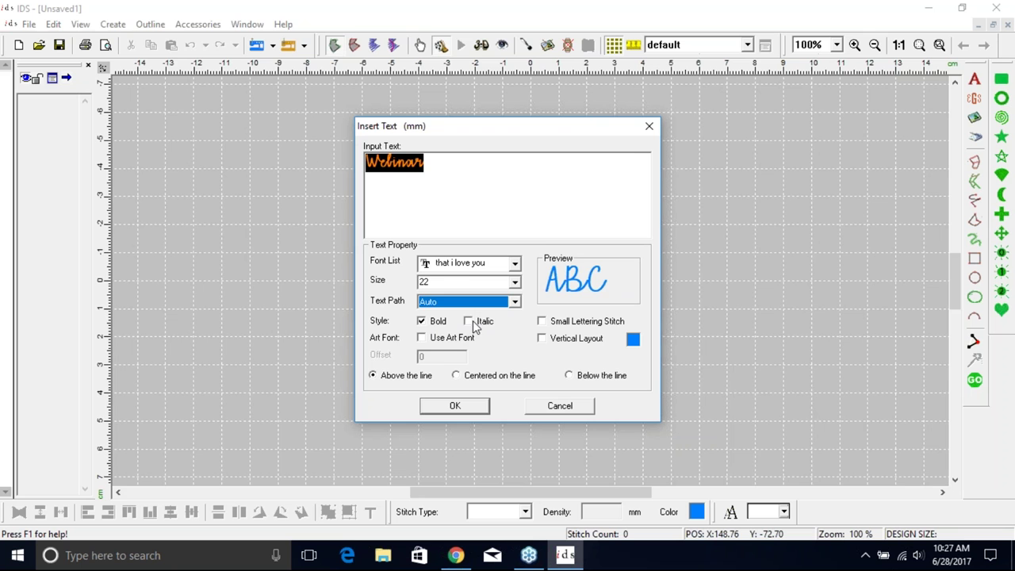
pyautogui.click(470, 322)
pyautogui.click(470, 322)
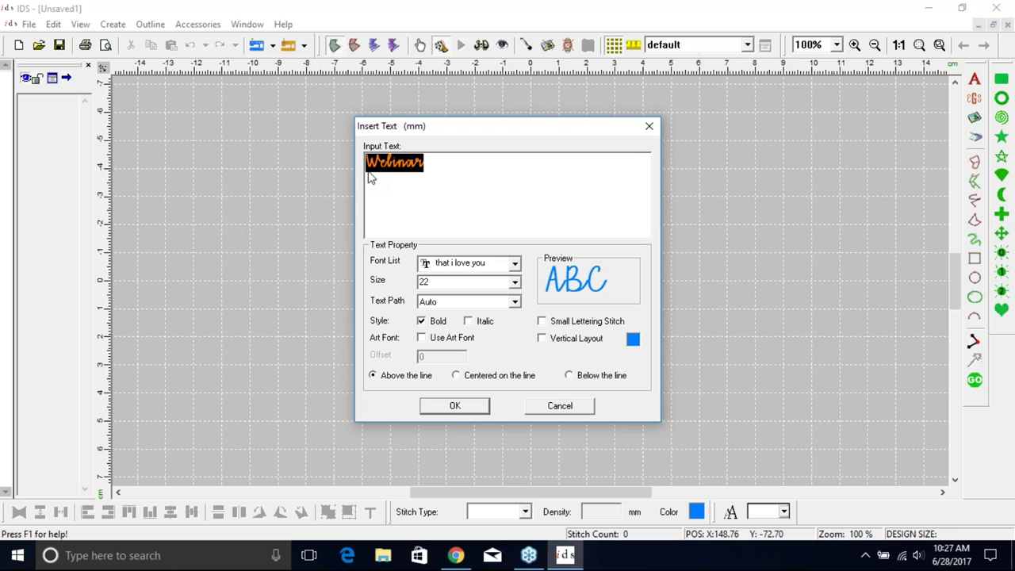
# Insert the Webinar lettering into the design, show it as outlines, and generate its stitches.
pyautogui.click(454, 408)
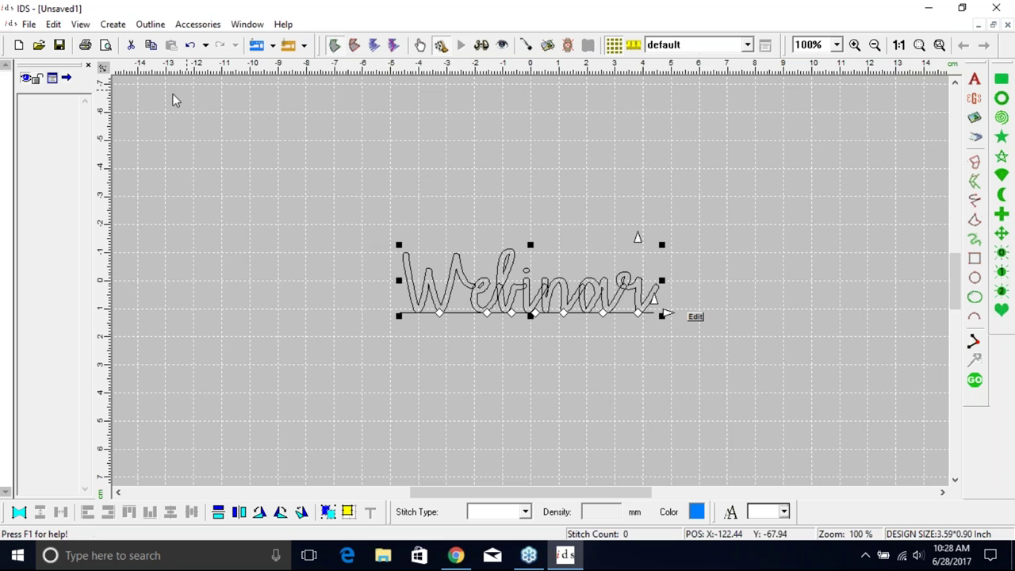
pyautogui.click(80, 24)
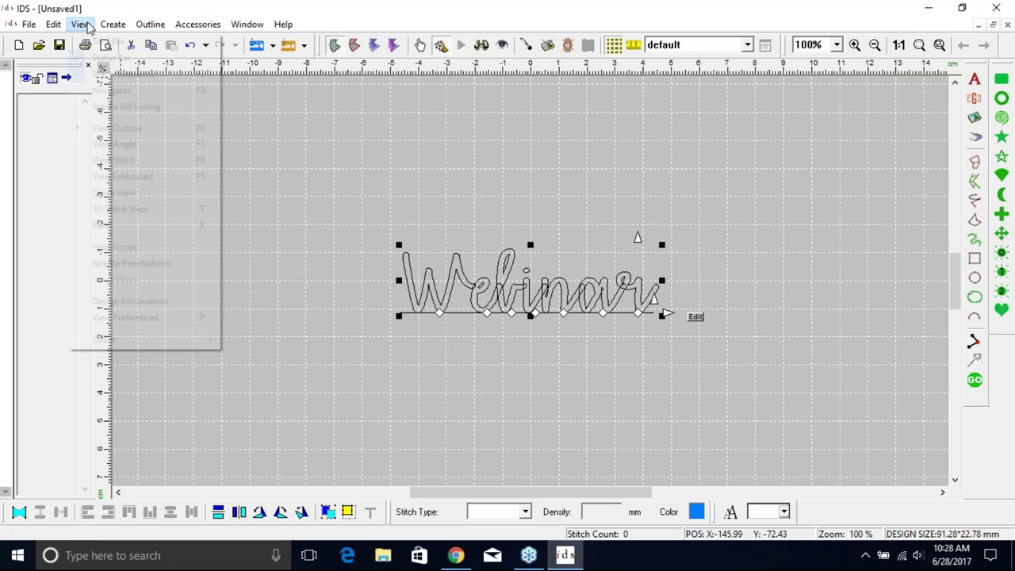
pyautogui.click(118, 129)
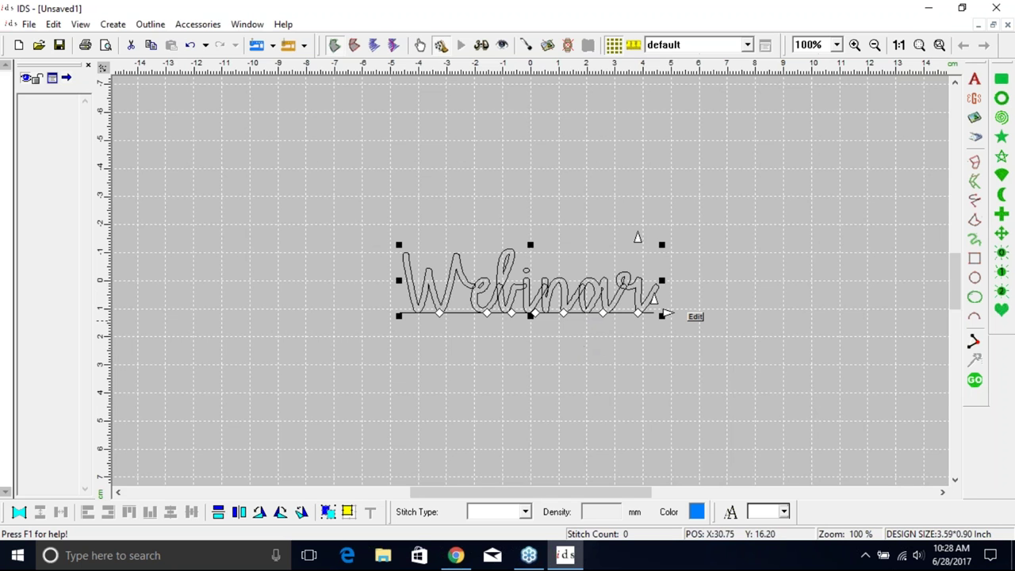
pyautogui.click(976, 382)
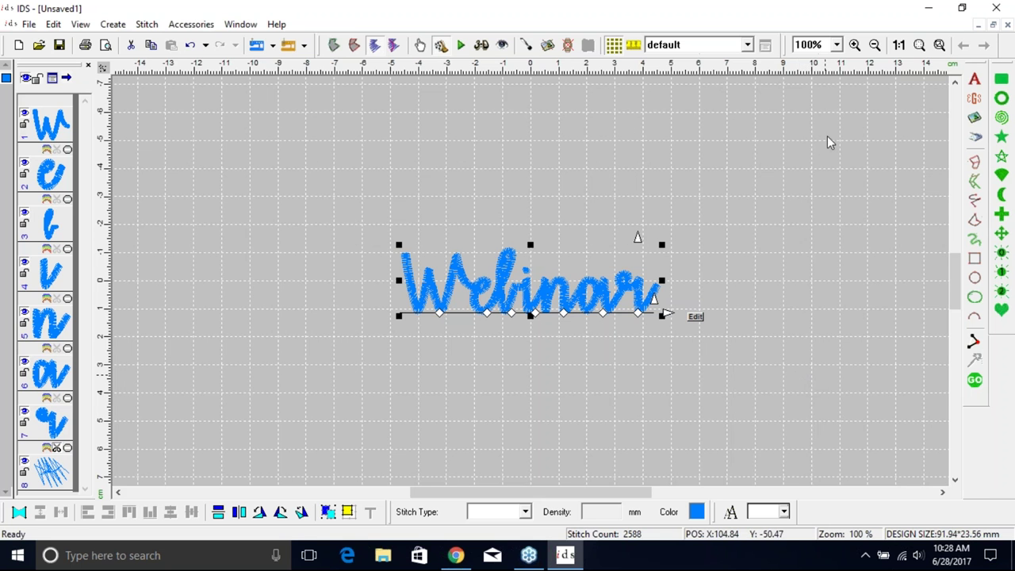
# Return to the outline view, select the letter a, and fill the small void beside its stem with Fill A Void.
pyautogui.click(856, 46)
pyautogui.moveTo(570, 256); pyautogui.dragTo(629, 337)
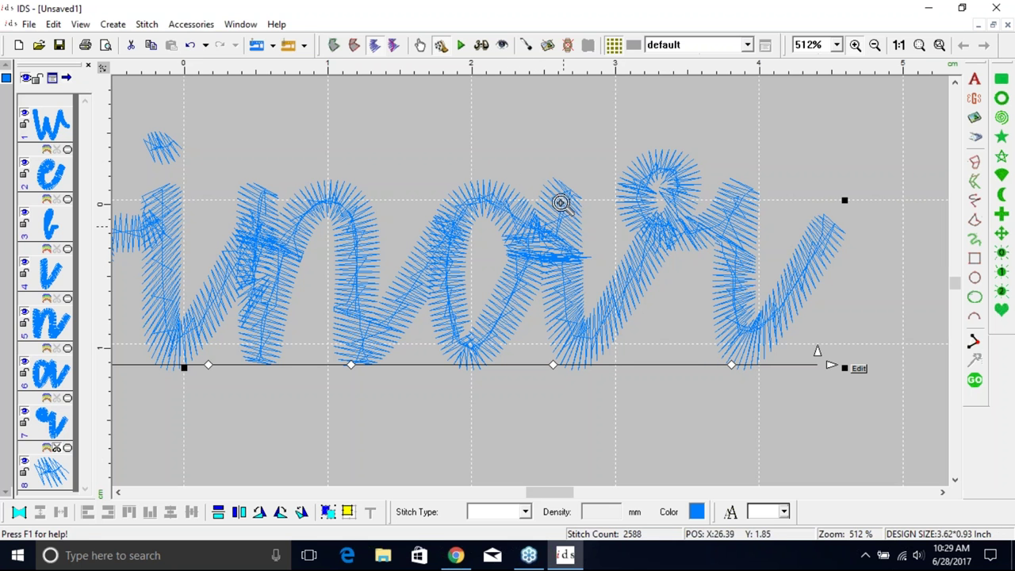
pyautogui.click(335, 45)
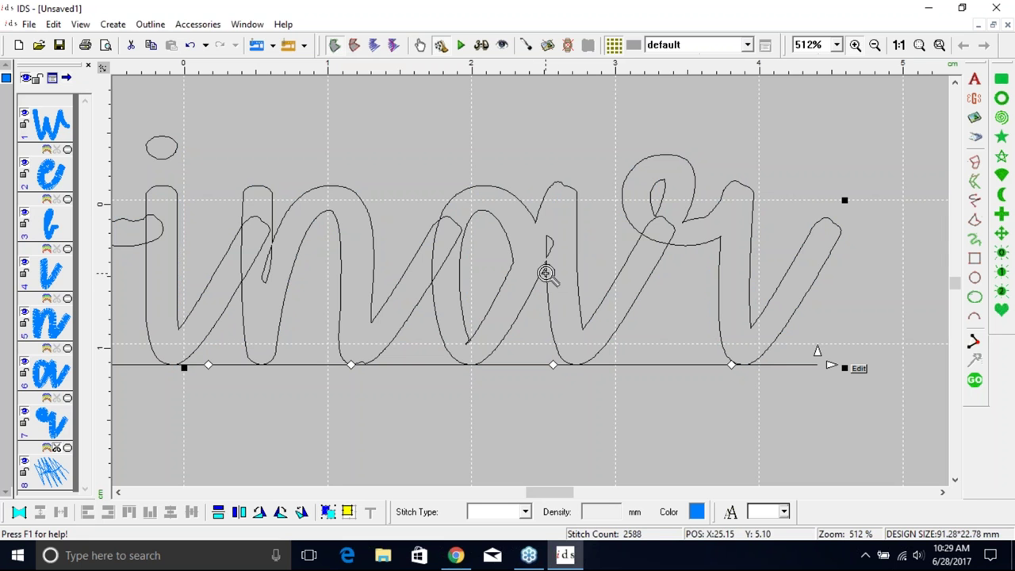
pyautogui.click(566, 243)
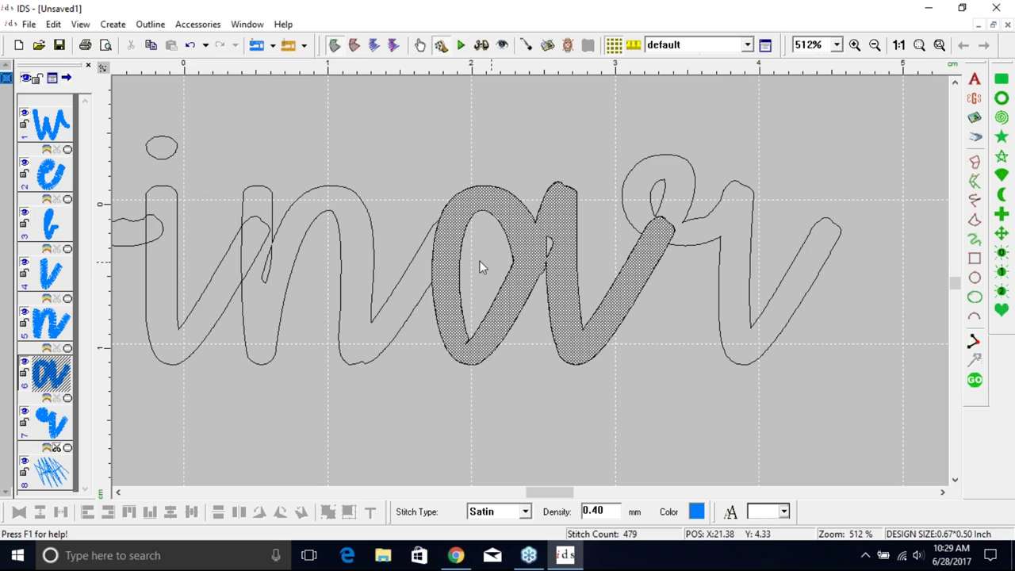
pyautogui.click(145, 25)
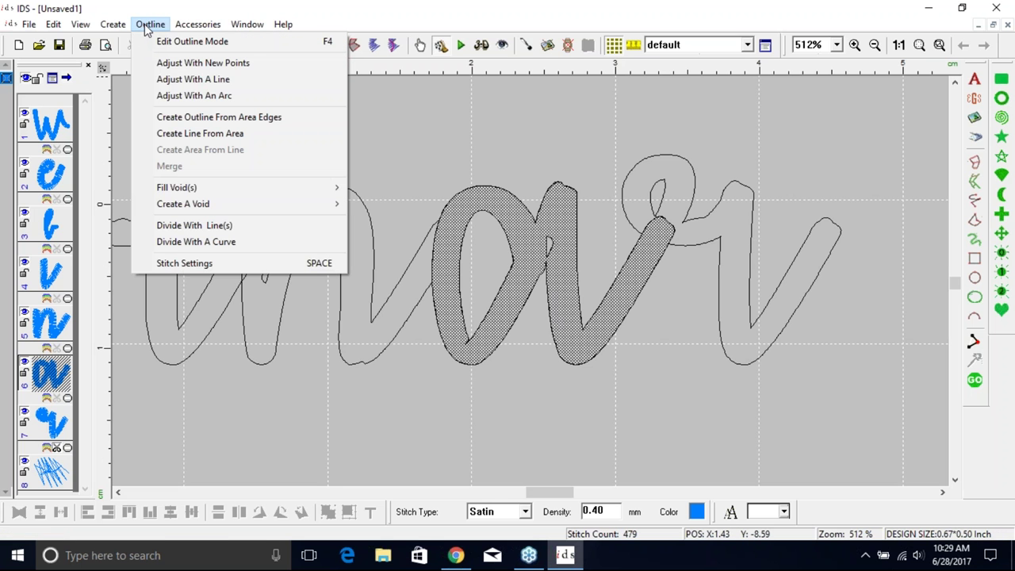
pyautogui.moveTo(205, 186)
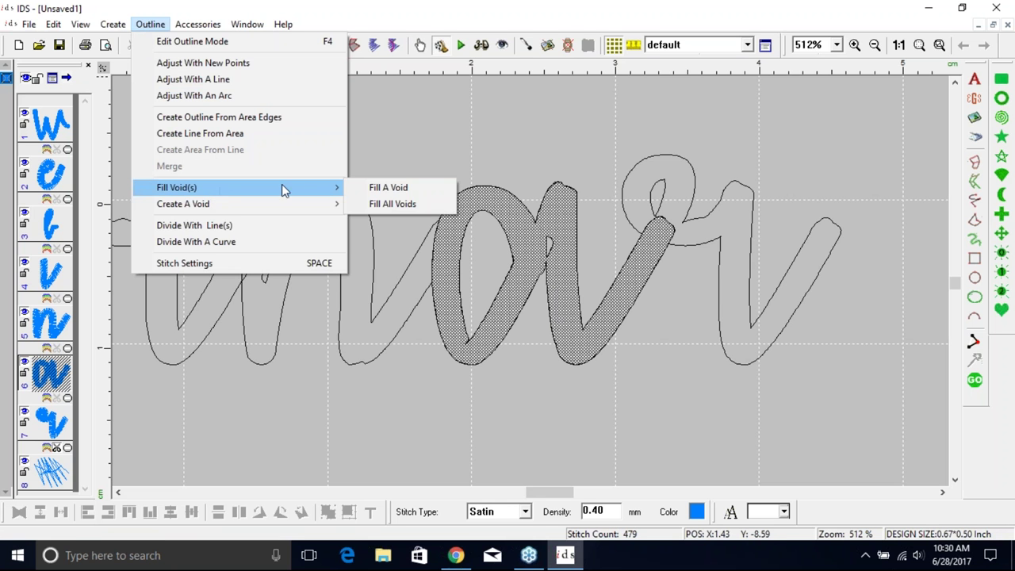
pyautogui.click(379, 187)
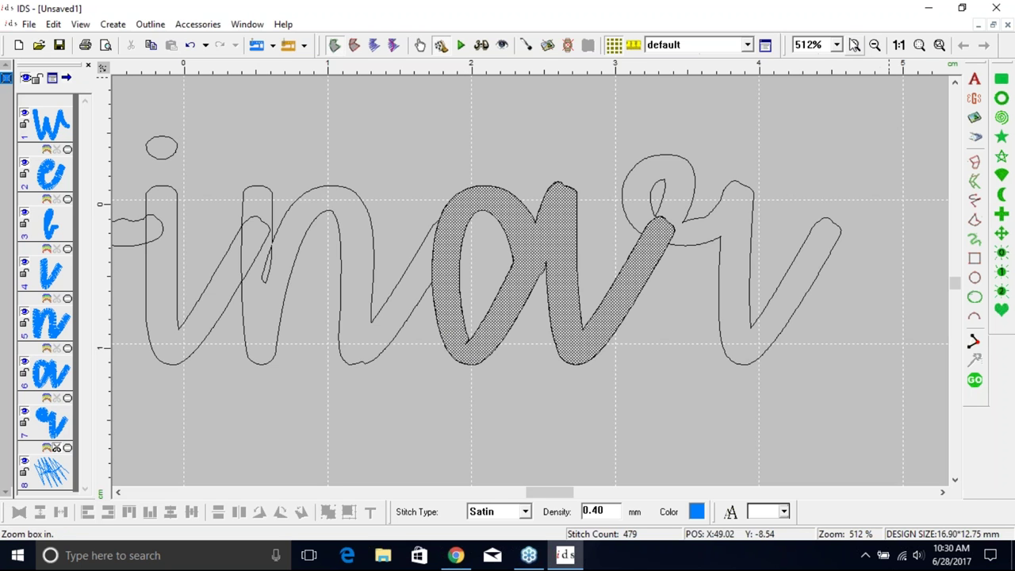
# Switch the letter a to Edit Outline Mode with the notch at the bottom of its inner opening in close view.
pyautogui.click(855, 44)
pyautogui.click(480, 275)
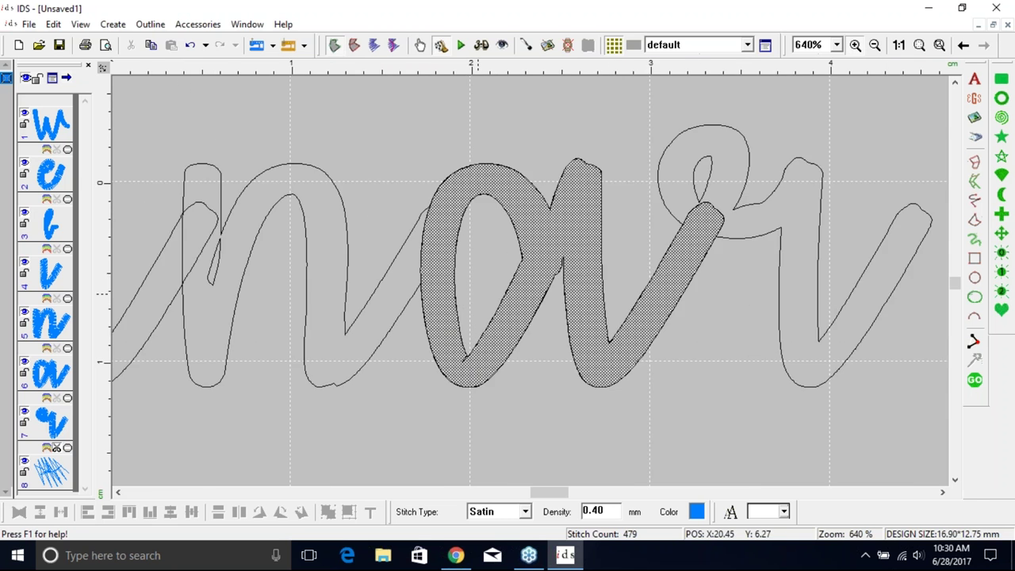
pyautogui.click(480, 274)
pyautogui.click(480, 275)
pyautogui.click(480, 275)
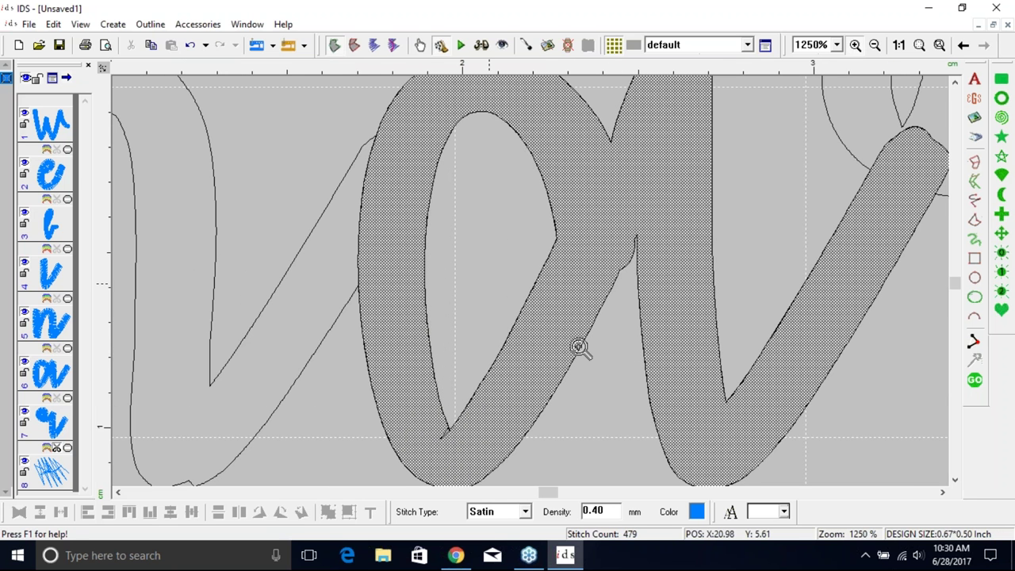
pyautogui.click(956, 480)
pyautogui.click(956, 480)
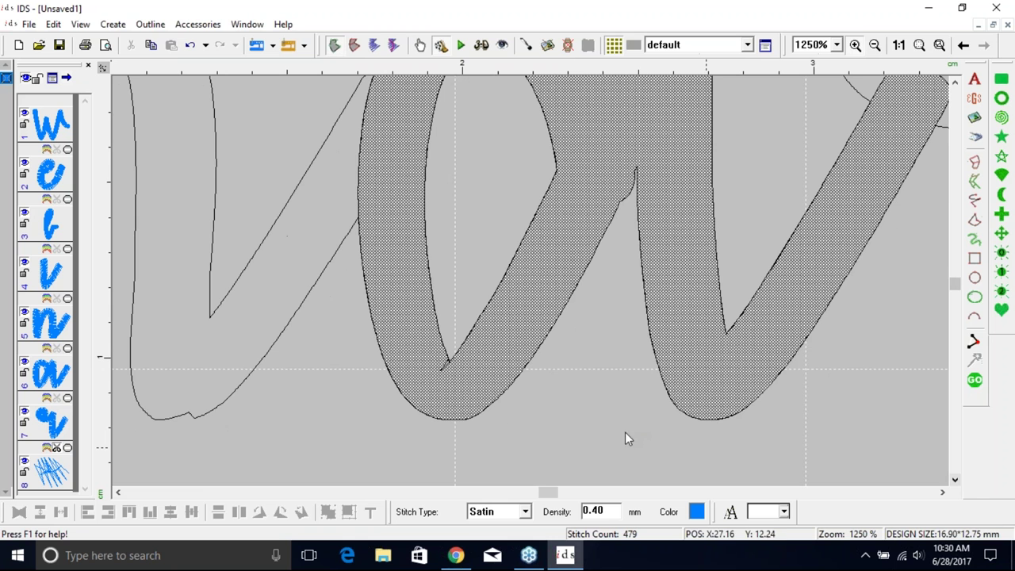
pyautogui.moveTo(436, 352); pyautogui.dragTo(481, 386)
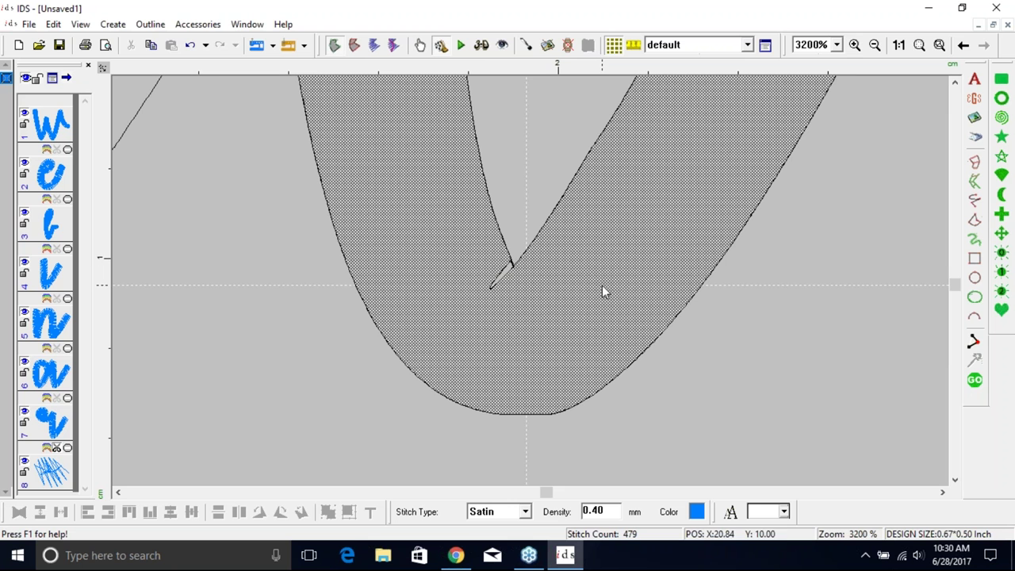
pyautogui.click(152, 26)
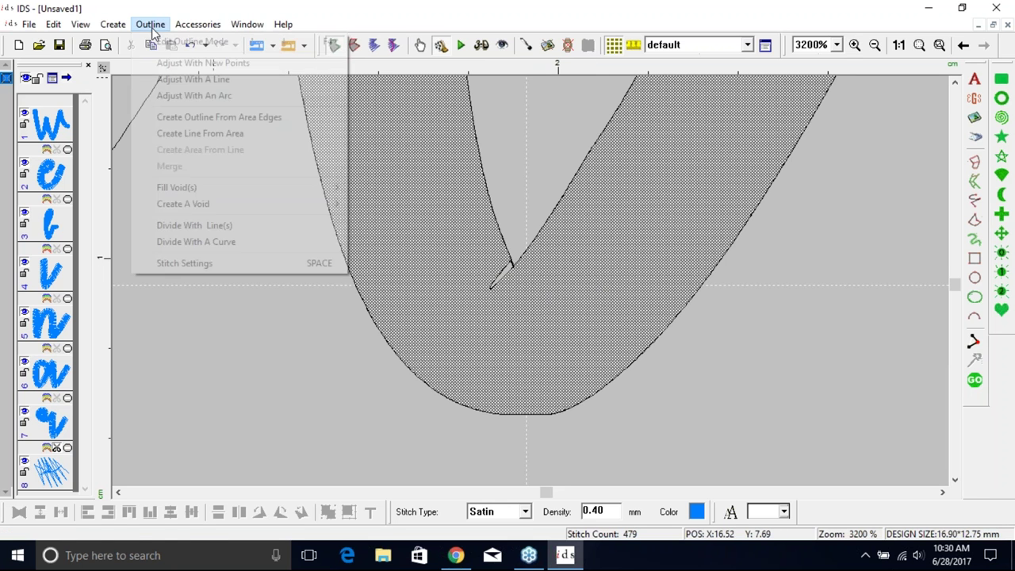
pyautogui.click(158, 43)
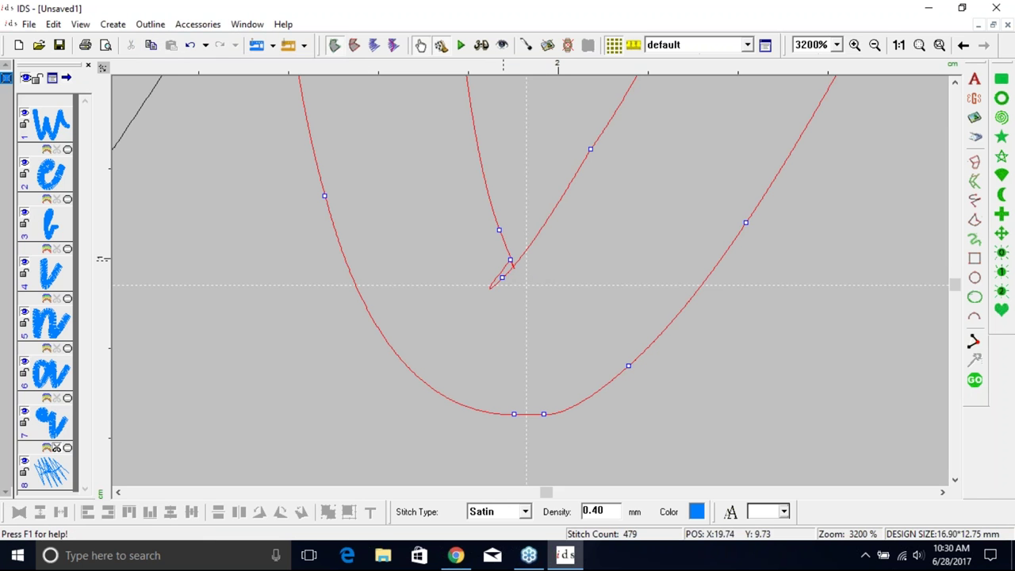
# Pull the stray point out of the notch inside the letter a and delete it, accepting the self-crossed outline.
pyautogui.click(502, 277)
pyautogui.moveTo(502, 277); pyautogui.dragTo(572, 310)
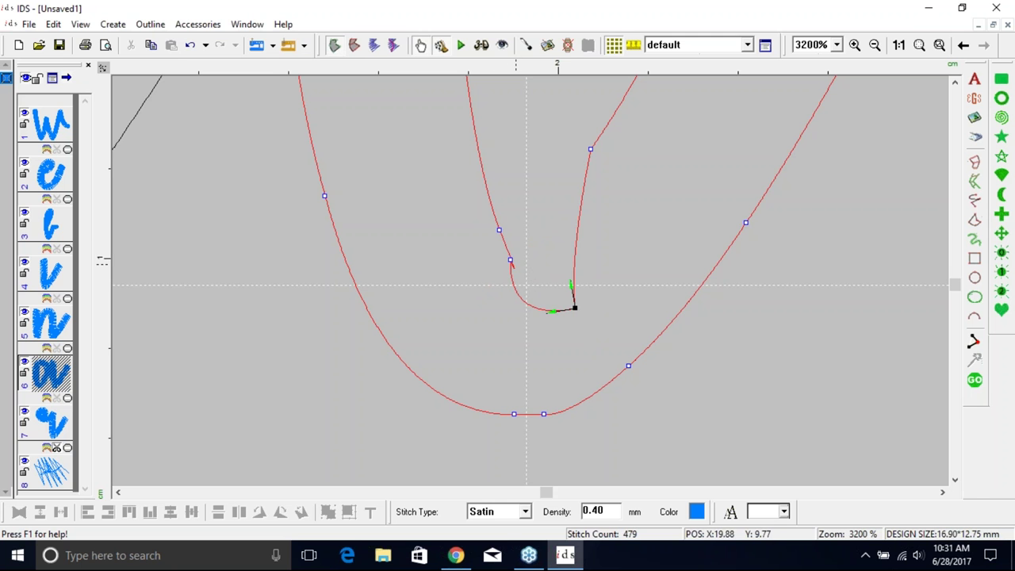
pyautogui.rightClick(576, 308)
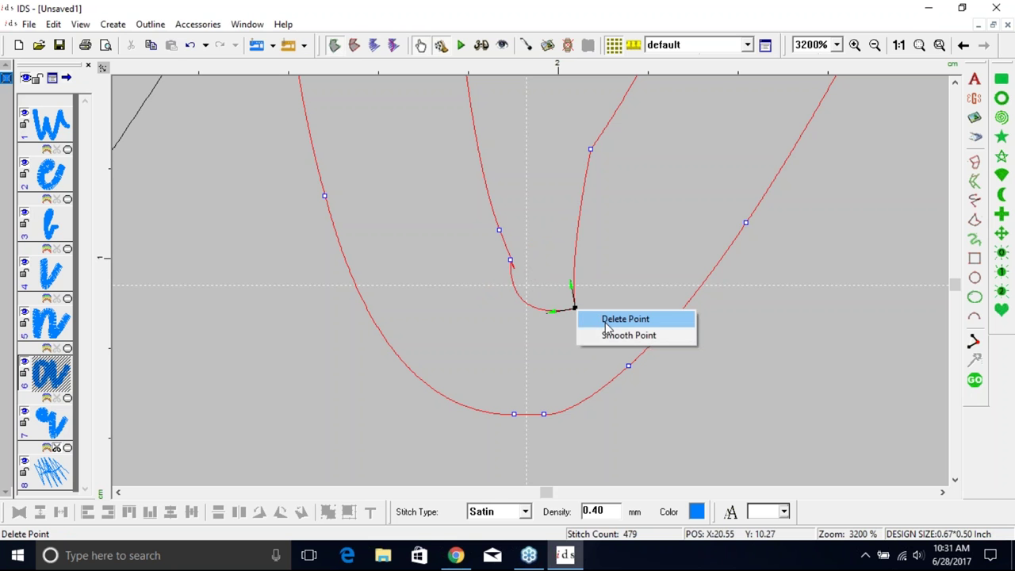
pyautogui.click(605, 321)
pyautogui.click(583, 313)
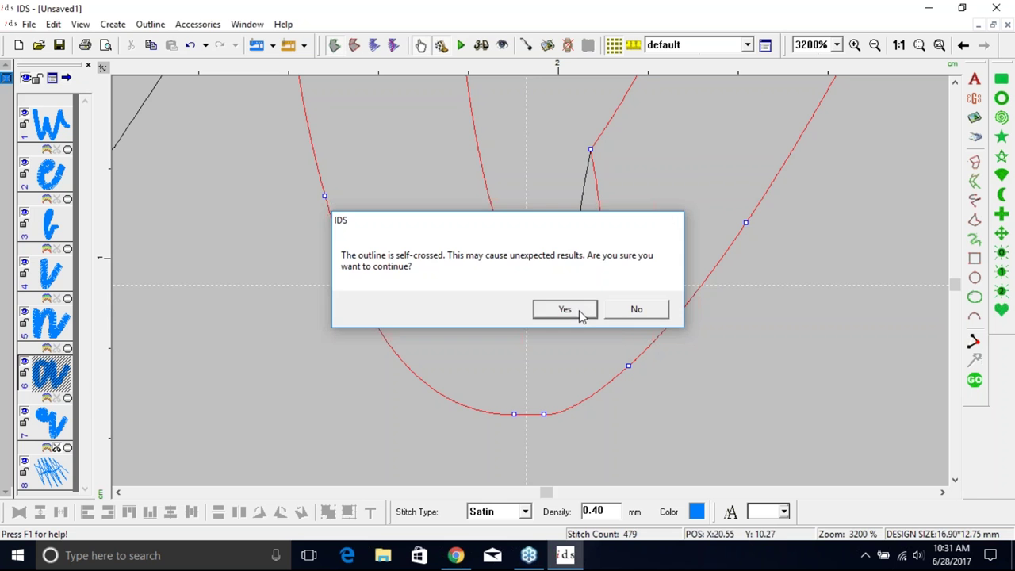
# Delete the remaining stray point at the lower left of the a's inner opening to smooth its bottom curve.
pyautogui.click(510, 261)
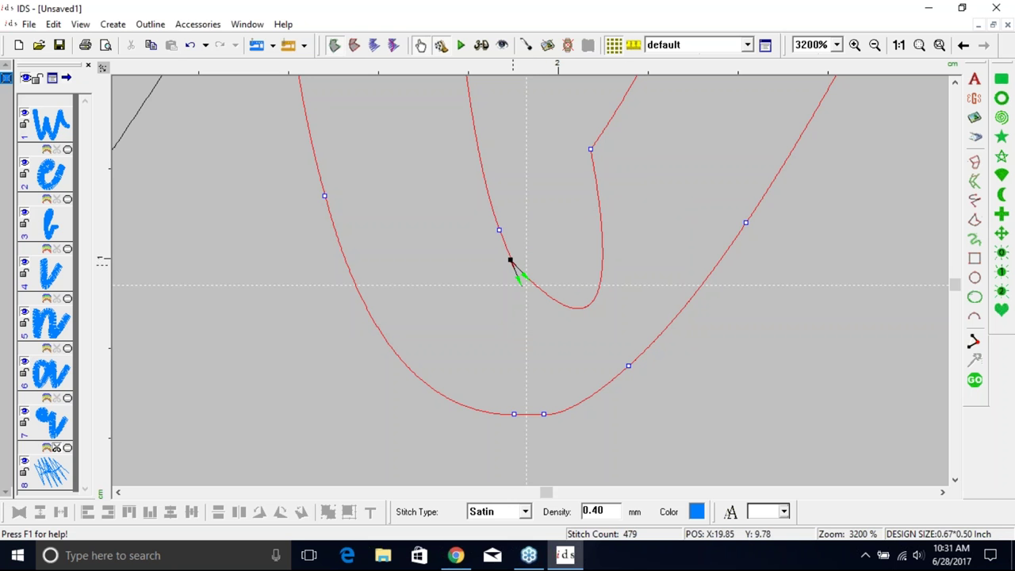
pyautogui.click(511, 263)
pyautogui.rightClick(512, 264)
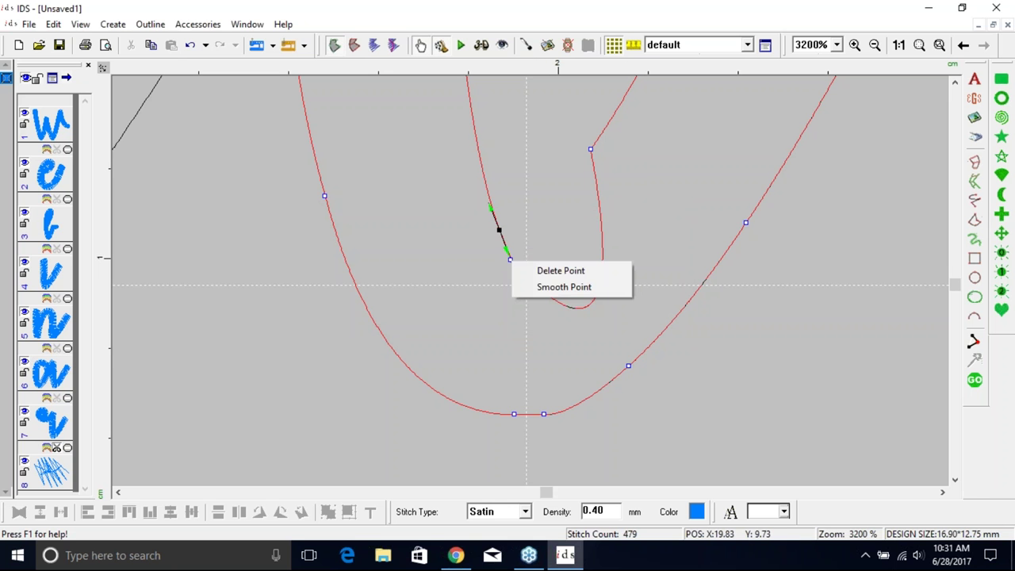
pyautogui.press('Escape')
pyautogui.click(509, 262)
pyautogui.rightClick(510, 261)
pyautogui.click(542, 273)
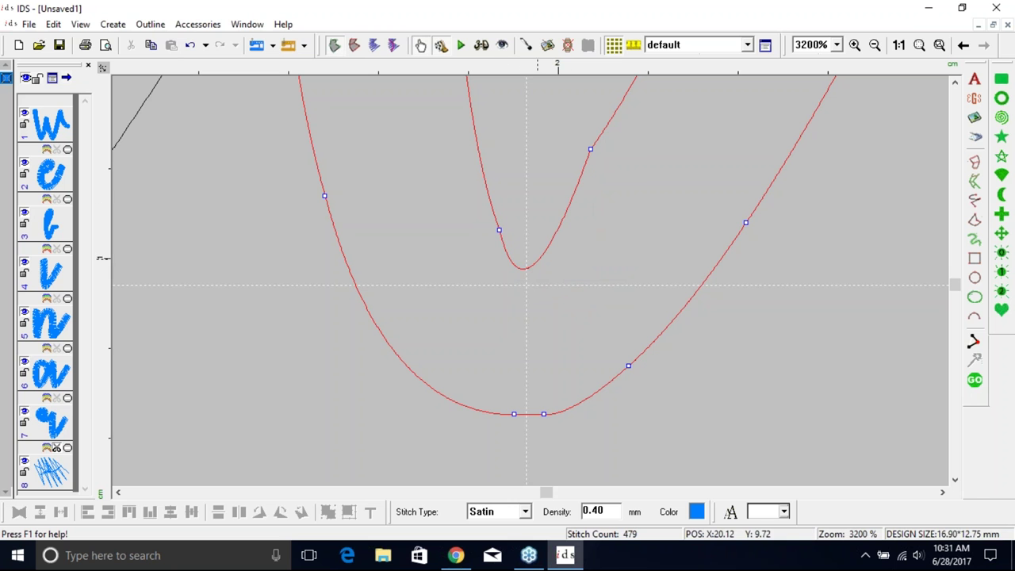
# Add a point at the bottom of the a's inner curve, raise it slightly, and adjust its handle and the neighbouring right-hand point.
pyautogui.moveTo(521, 274); pyautogui.dragTo(530, 259)
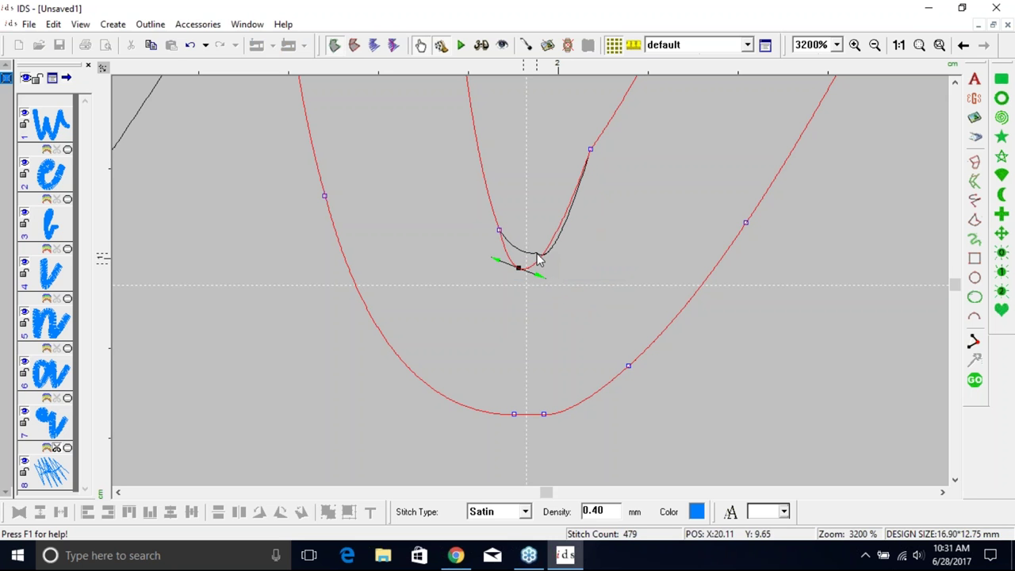
pyautogui.doubleClick(538, 254)
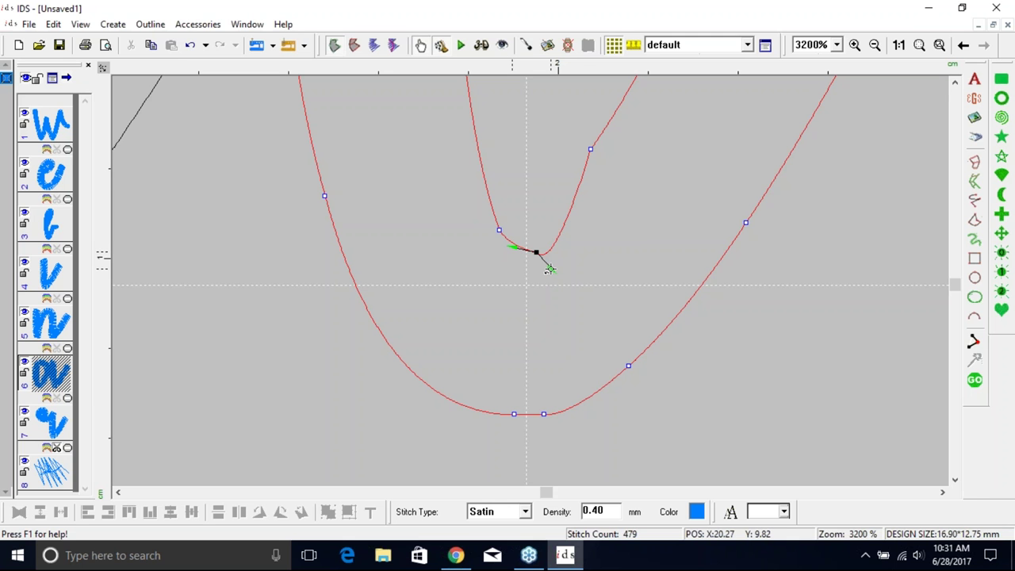
pyautogui.moveTo(553, 264); pyautogui.dragTo(551, 234)
pyautogui.moveTo(590, 148); pyautogui.dragTo(597, 157)
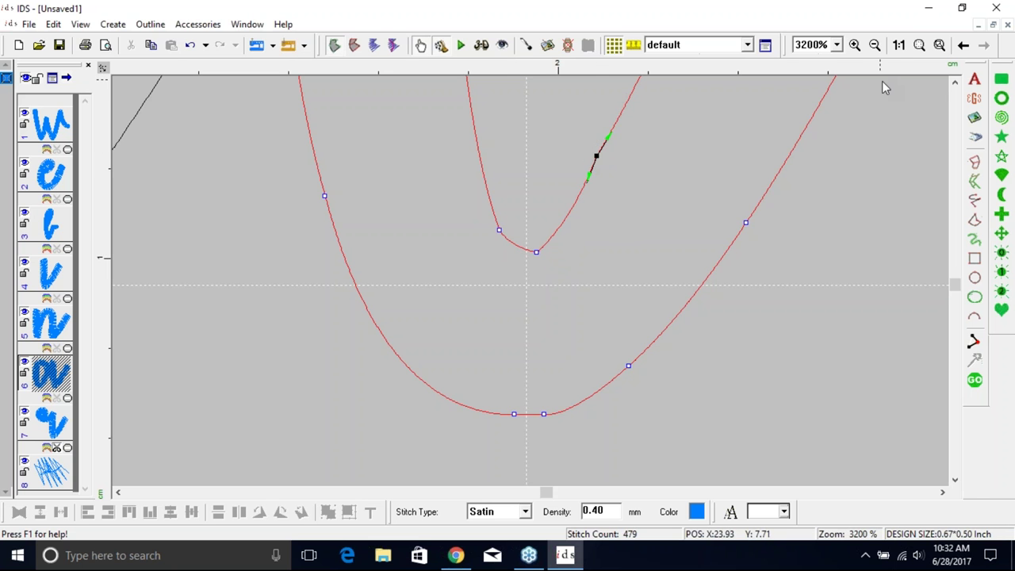
# Delete the point just above the tip on the right side of the a's inner opening and refine that edge.
pyautogui.click(955, 82)
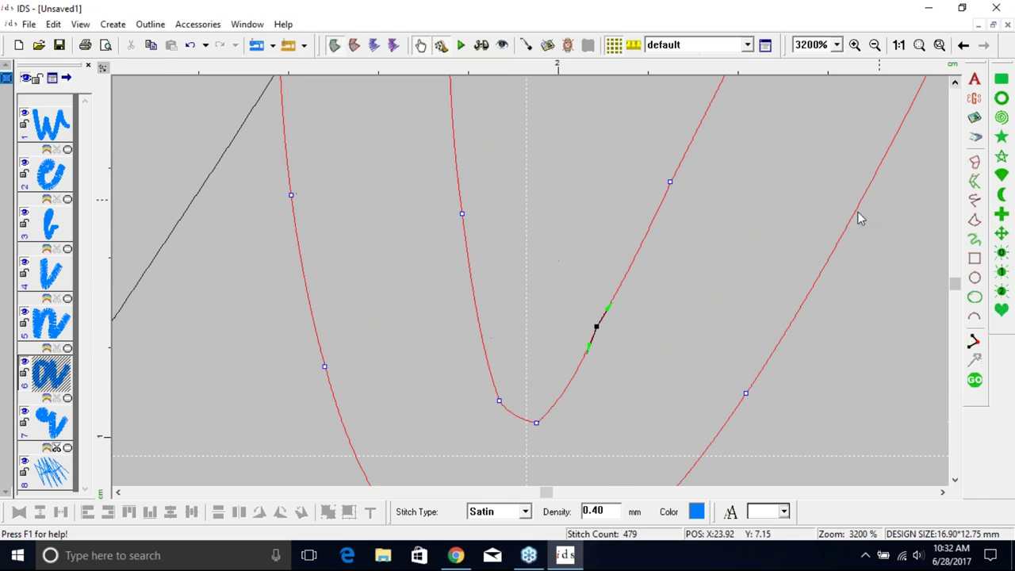
pyautogui.rightClick(598, 328)
pyautogui.click(620, 339)
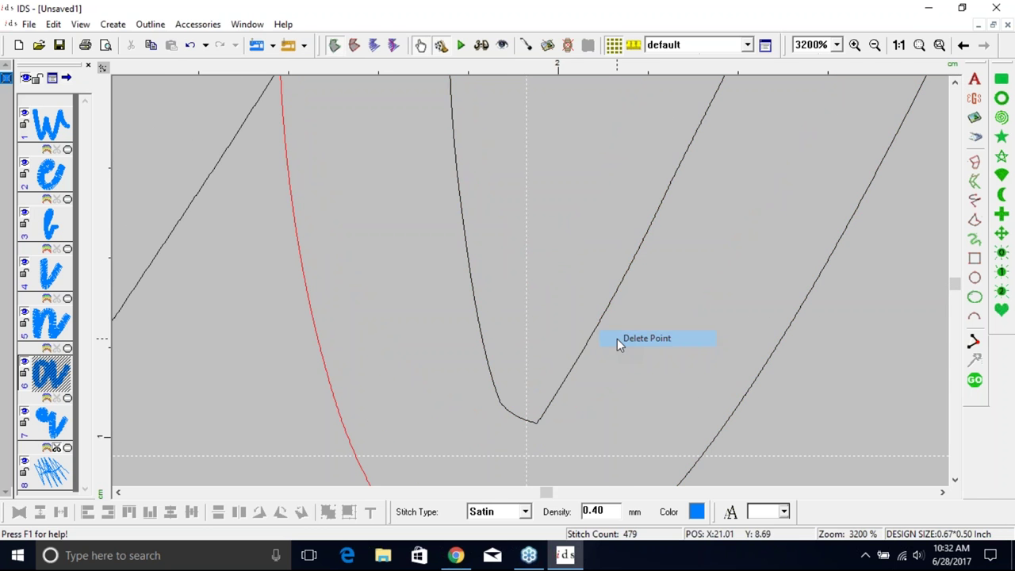
pyautogui.click(598, 325)
pyautogui.moveTo(605, 329)
pyautogui.mouseDown()
pyautogui.moveTo(578, 288)
pyautogui.moveTo(621, 332)
pyautogui.moveTo(610, 311)
pyautogui.mouseUp()
pyautogui.click(600, 341)
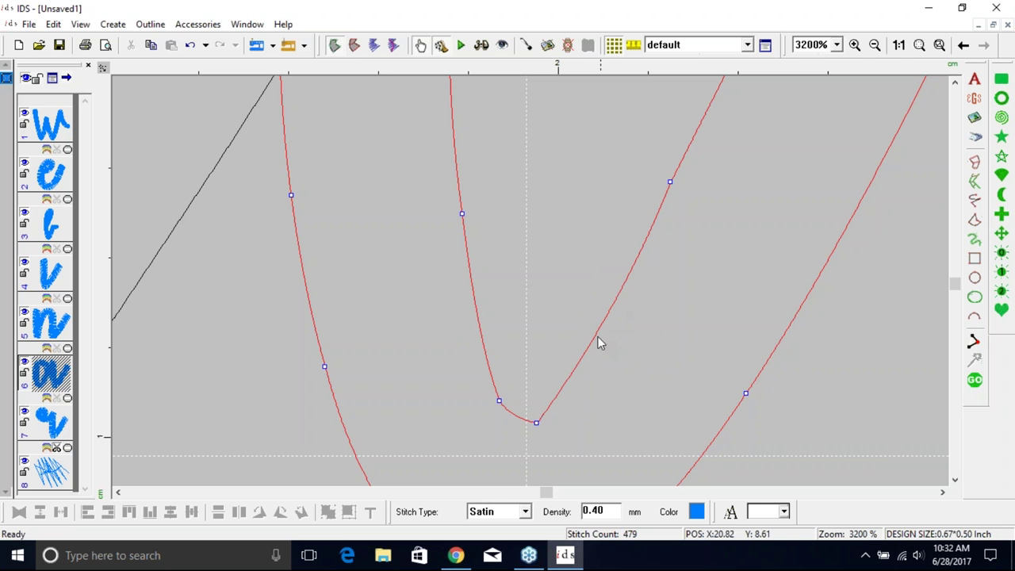
# Try pulling a new point outward on the right edge of the a's inner opening, and undo the move.
pyautogui.moveTo(605, 329)
pyautogui.mouseDown()
pyautogui.moveTo(569, 275)
pyautogui.moveTo(645, 346)
pyautogui.moveTo(611, 307)
pyautogui.moveTo(620, 322)
pyautogui.mouseUp()
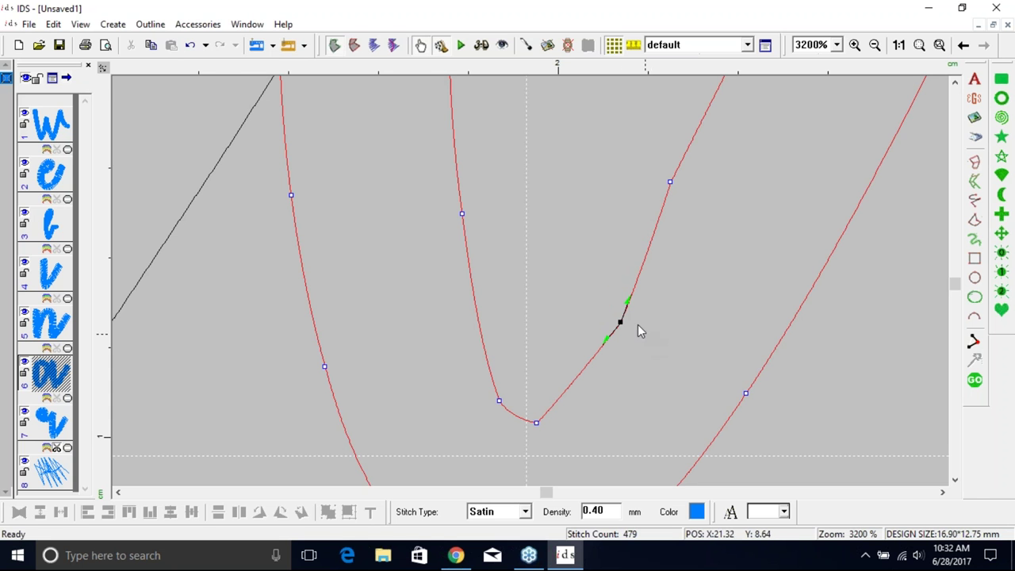
pyautogui.click(196, 46)
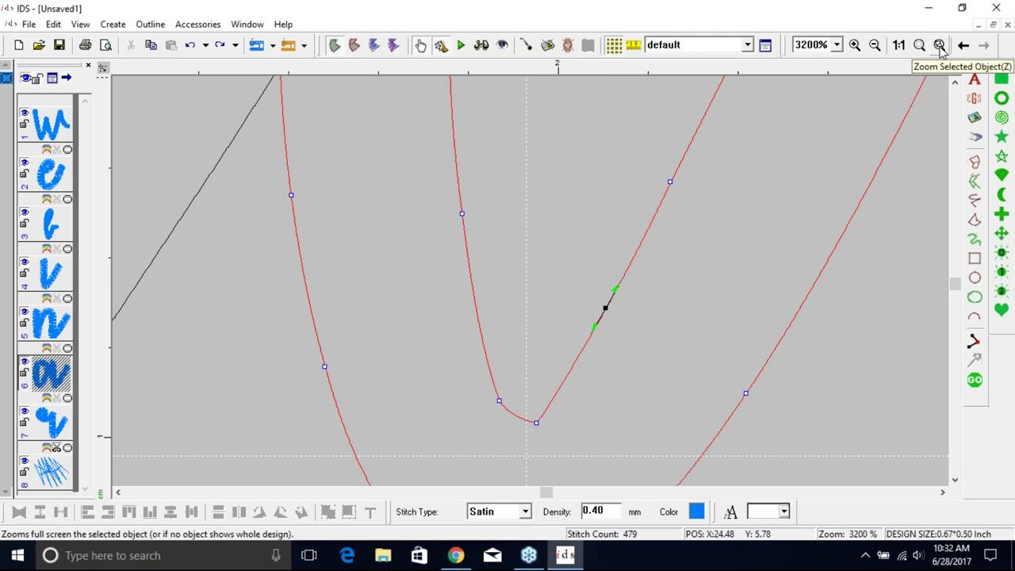
# Delete the two overlapping stray points at the lower end of the bump in the notch between the a's bowl and stem.
pyautogui.click(940, 45)
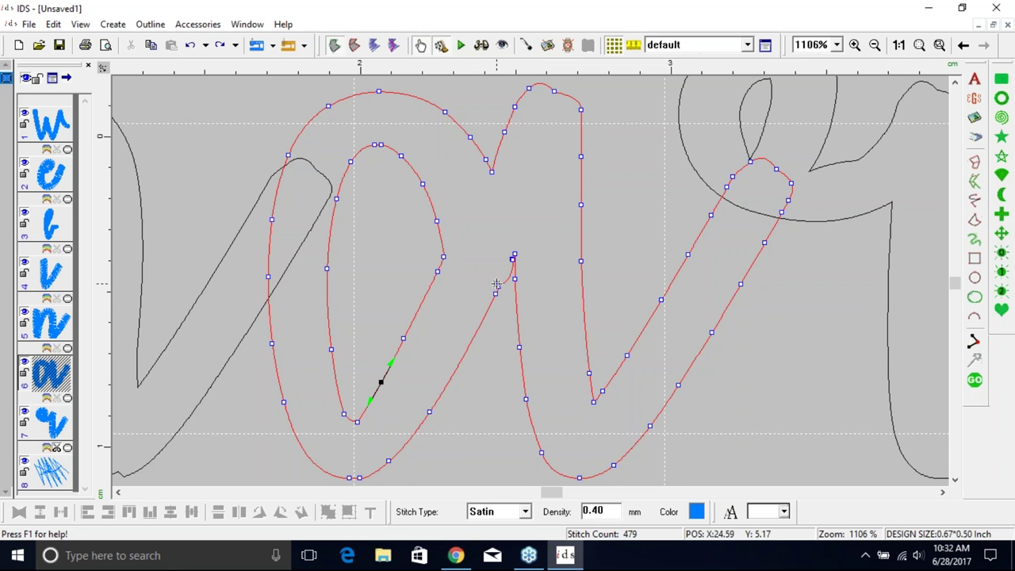
pyautogui.click(855, 45)
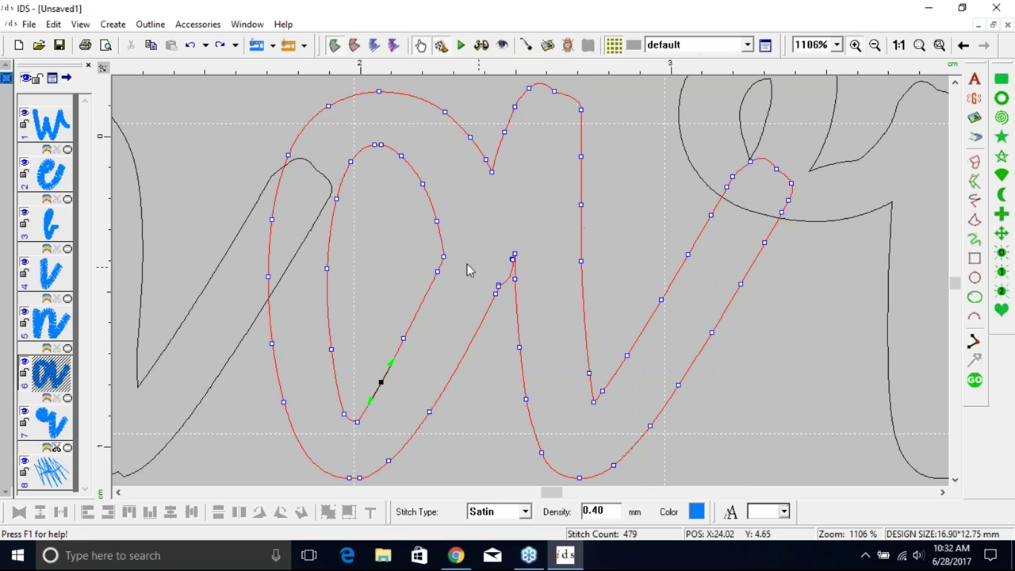
pyautogui.moveTo(477, 228); pyautogui.dragTo(548, 322)
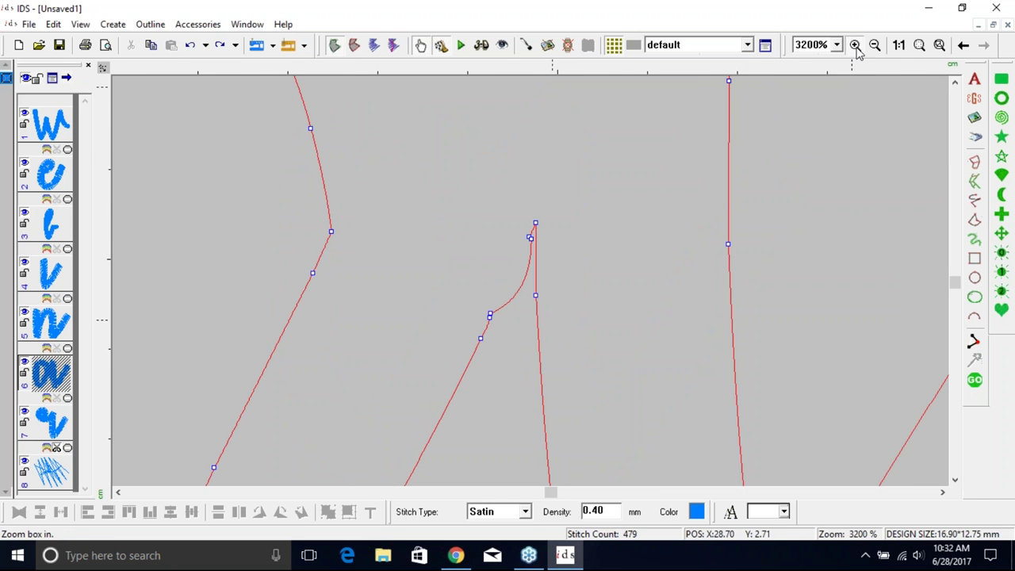
pyautogui.press('Escape')
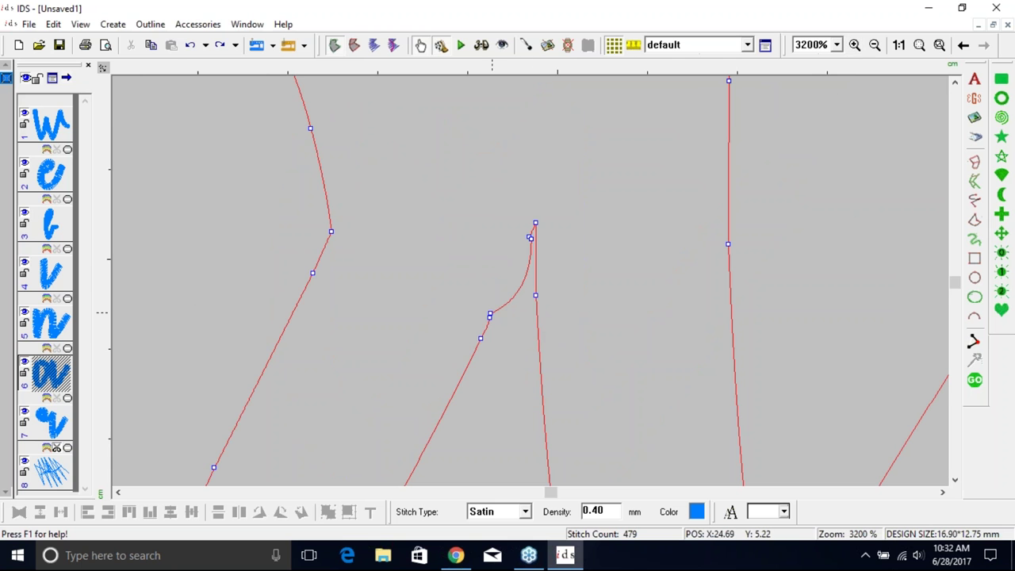
pyautogui.rightClick(490, 315)
pyautogui.click(519, 327)
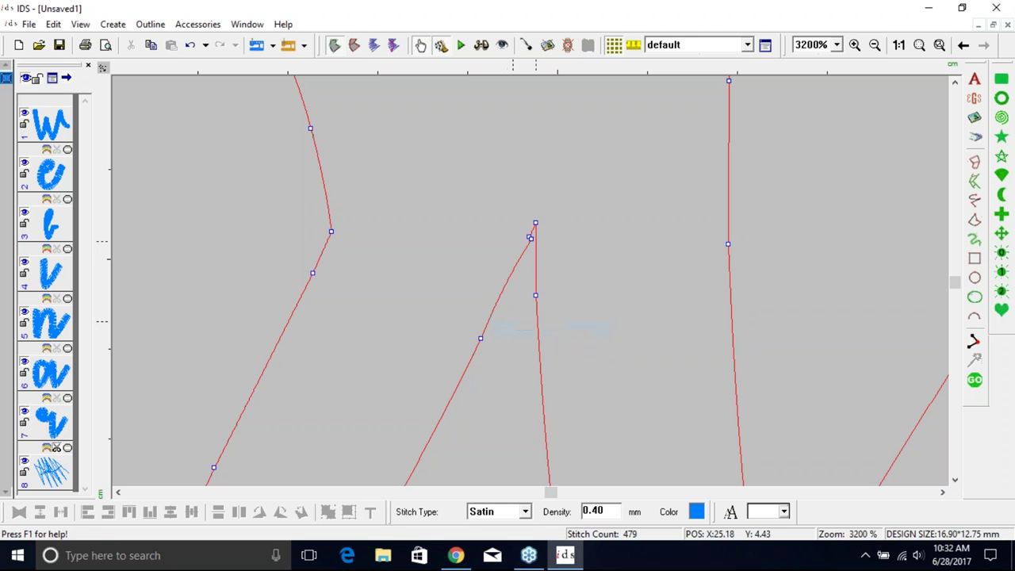
# Delete the two stray points just below the tip of the a's notch, accepting the self-crossed outline, to leave a clean edge.
pyautogui.rightClick(530, 237)
pyautogui.click(550, 251)
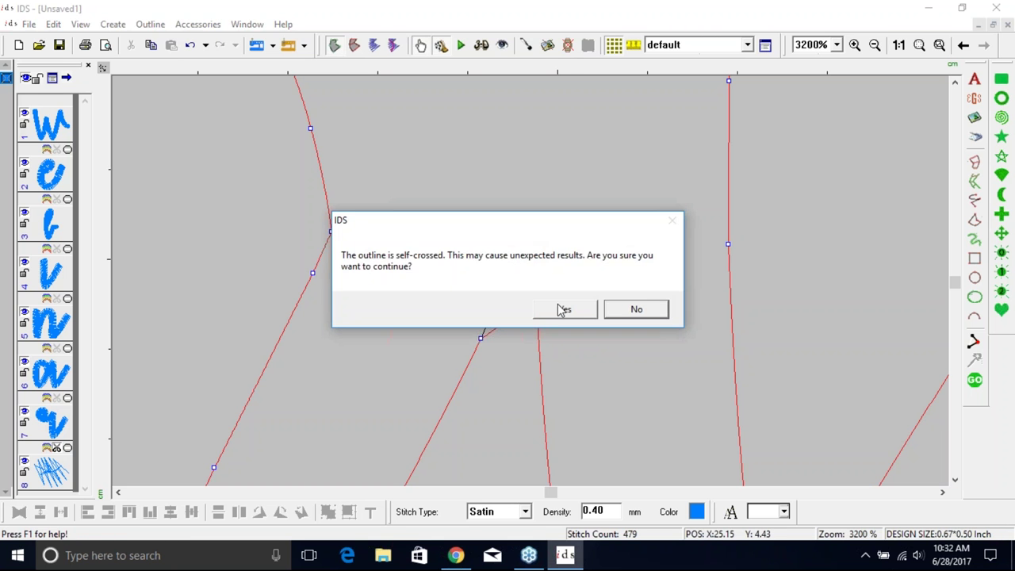
pyautogui.click(563, 310)
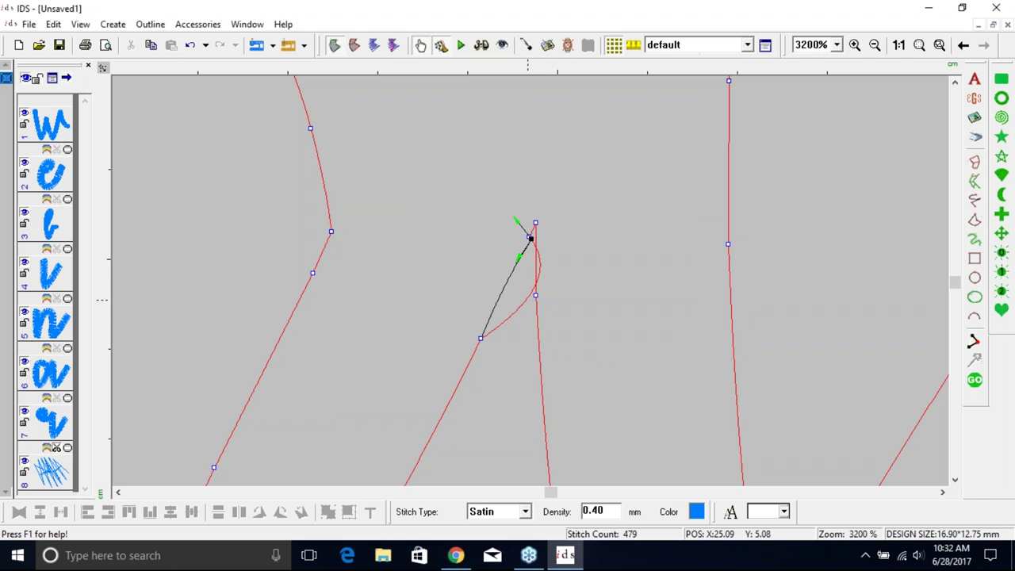
pyautogui.click(529, 236)
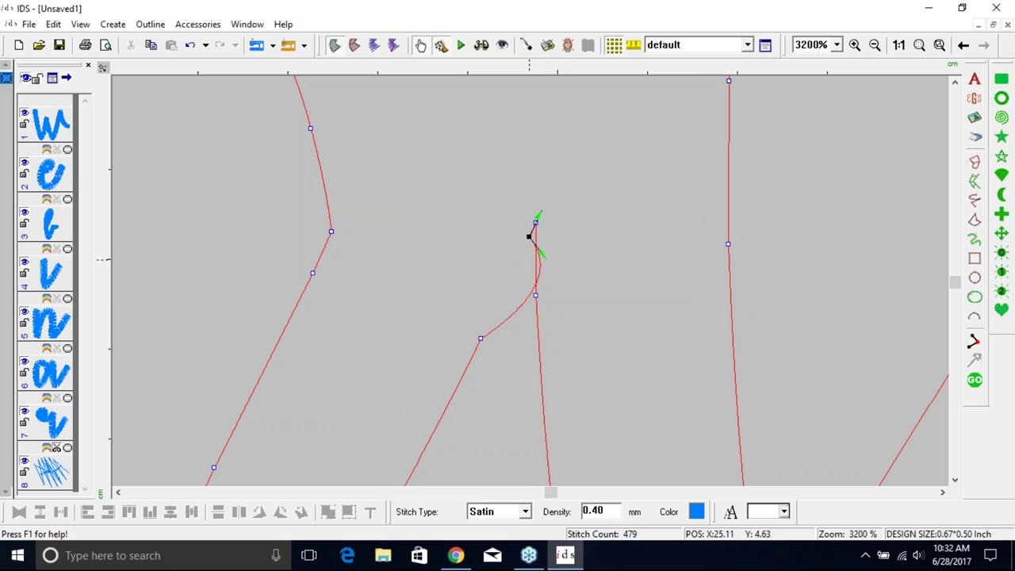
pyautogui.rightClick(529, 236)
pyautogui.click(567, 247)
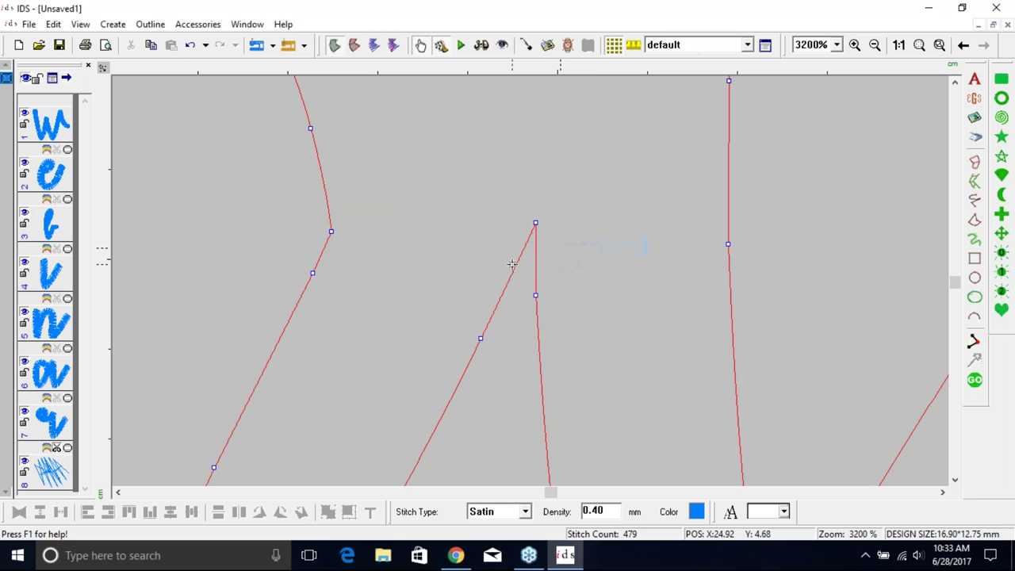
# Generate the stitches for the edited letter a, view the whole design at actual size, and deselect the letter.
pyautogui.click(940, 46)
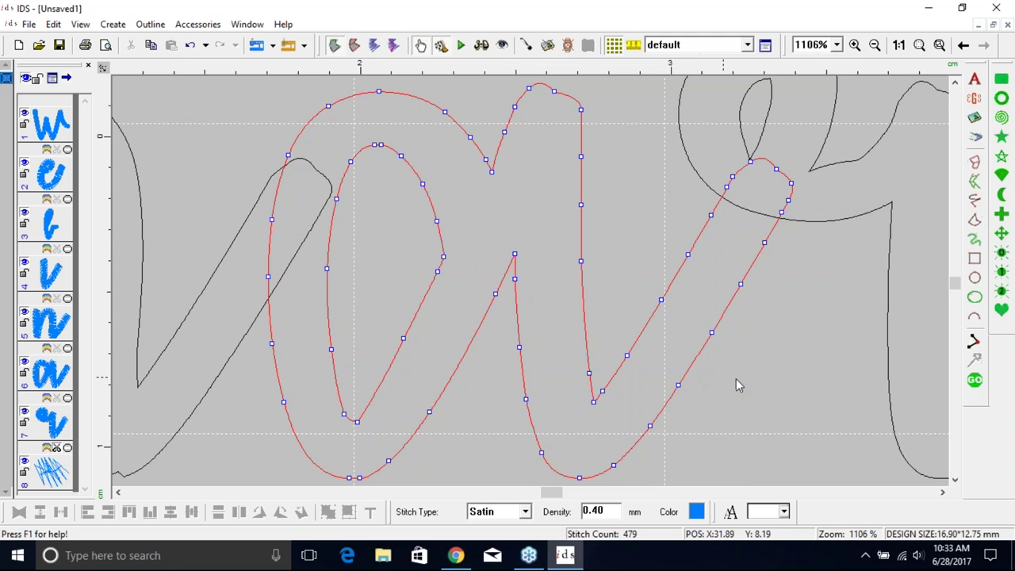
pyautogui.click(974, 382)
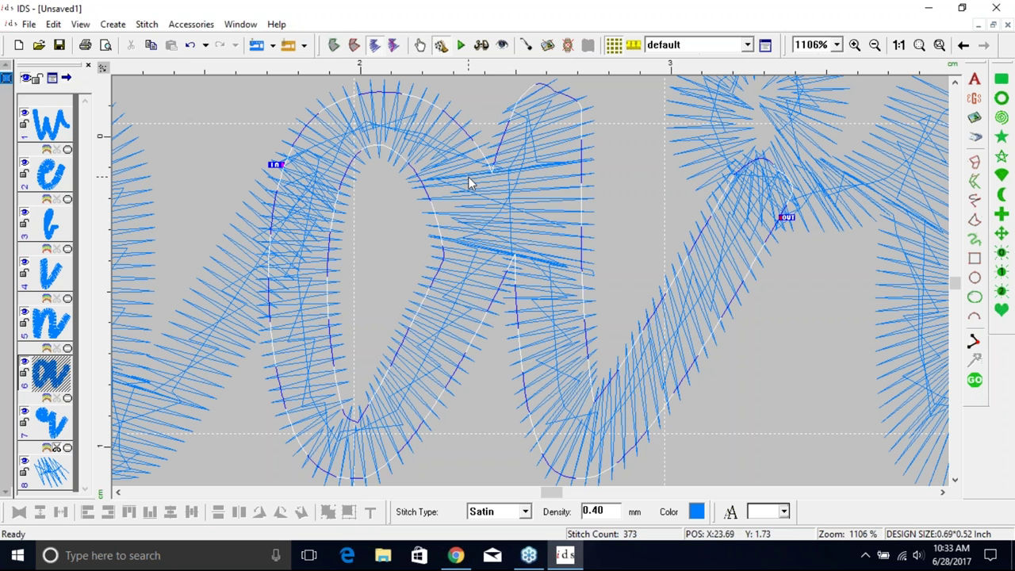
pyautogui.click(900, 46)
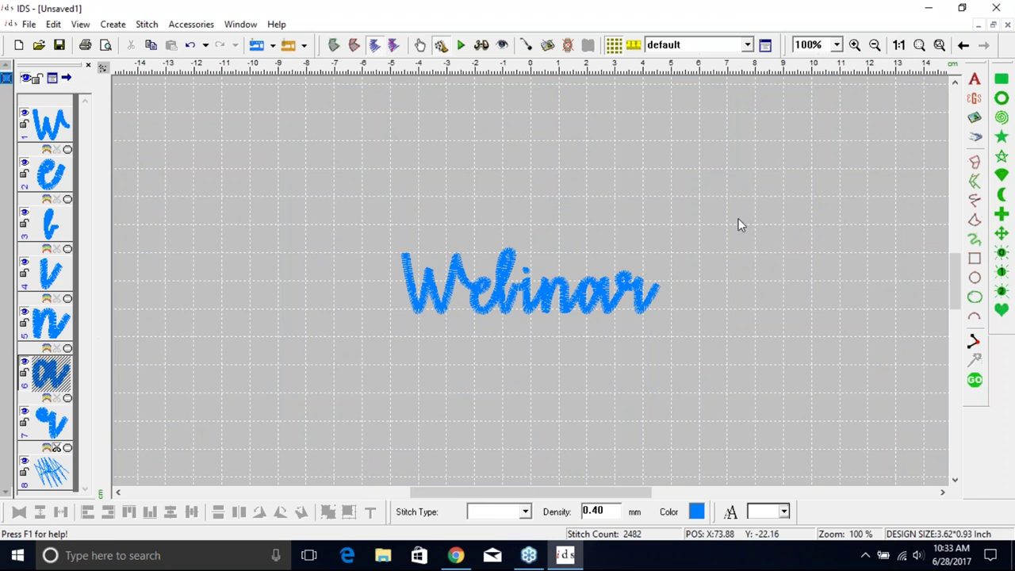
pyautogui.click(738, 220)
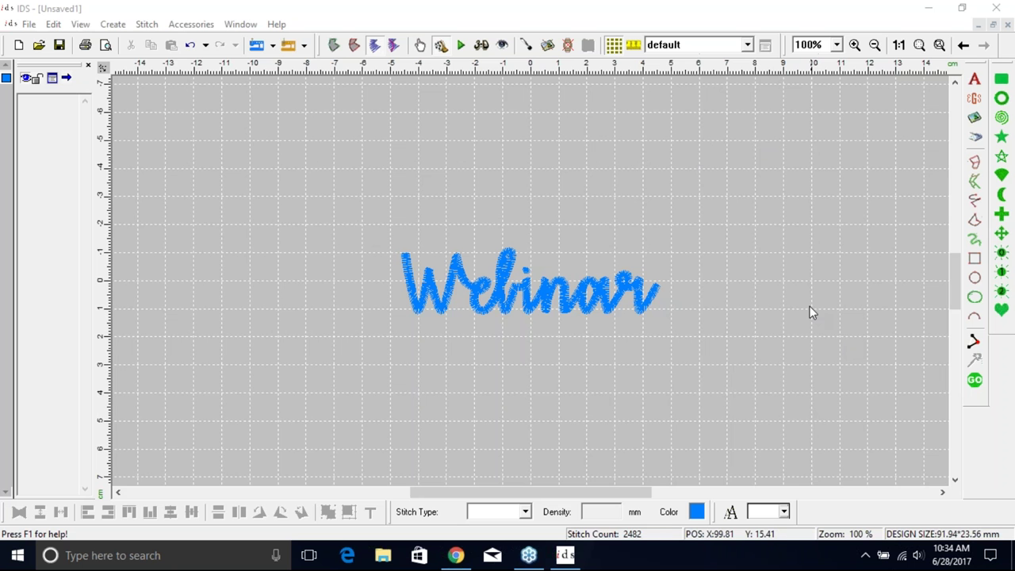
# In the outline view, fill the narrow void beside the first stem of the letter n with Fill A Void and regenerate the stitches.
pyautogui.click(334, 45)
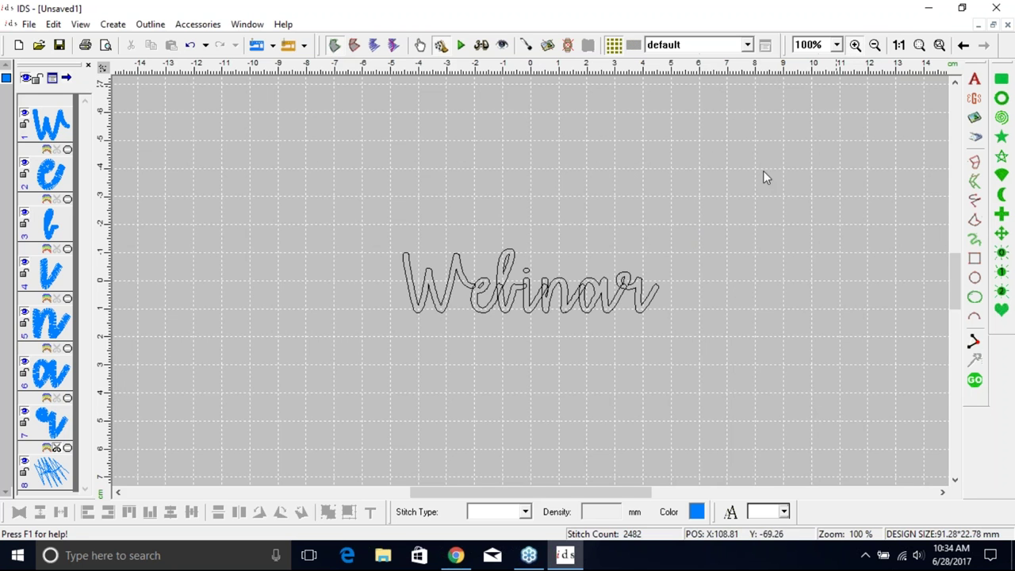
pyautogui.moveTo(444, 225); pyautogui.dragTo(679, 360)
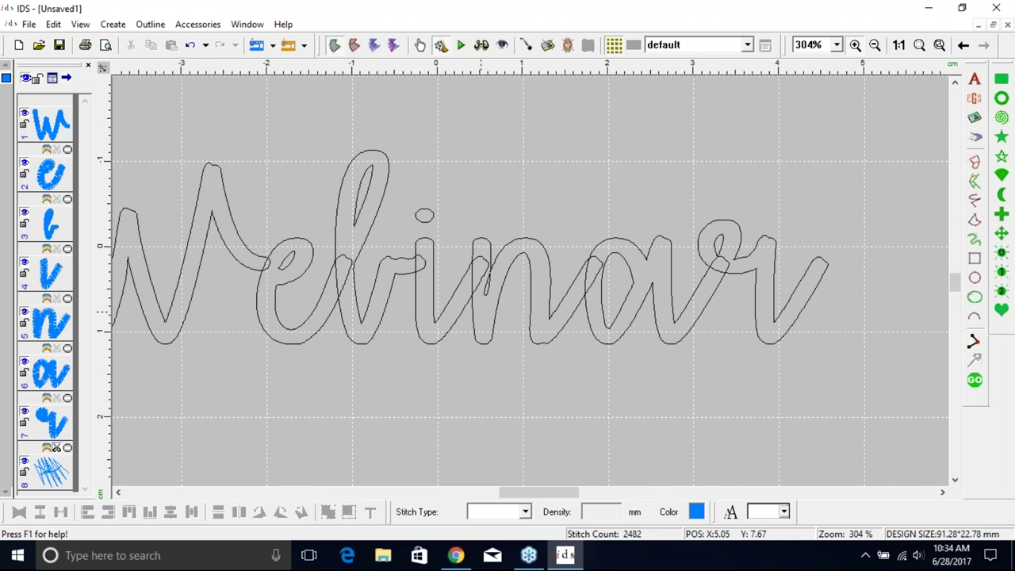
pyautogui.click(489, 307)
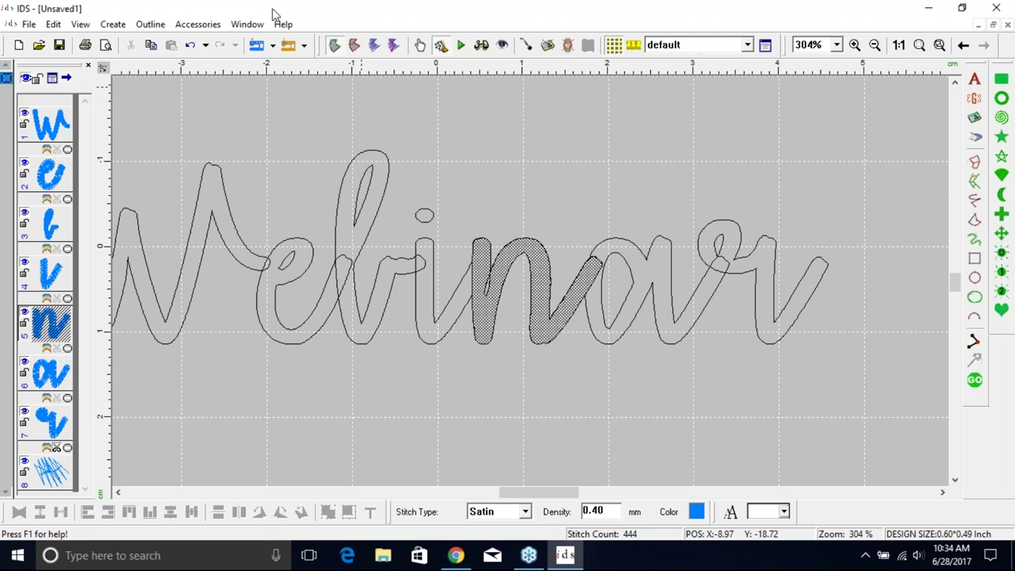
pyautogui.click(150, 24)
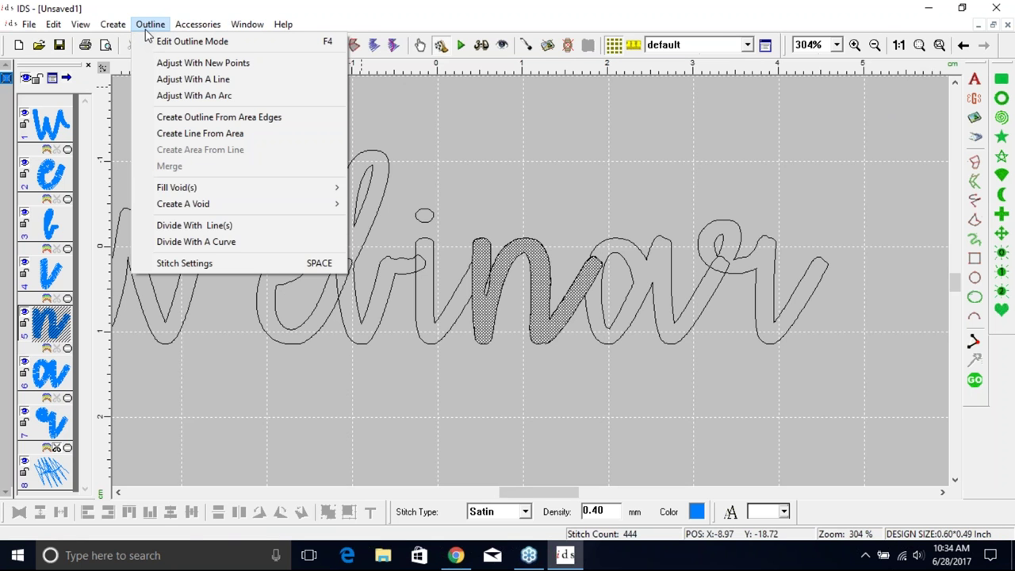
pyautogui.moveTo(225, 190)
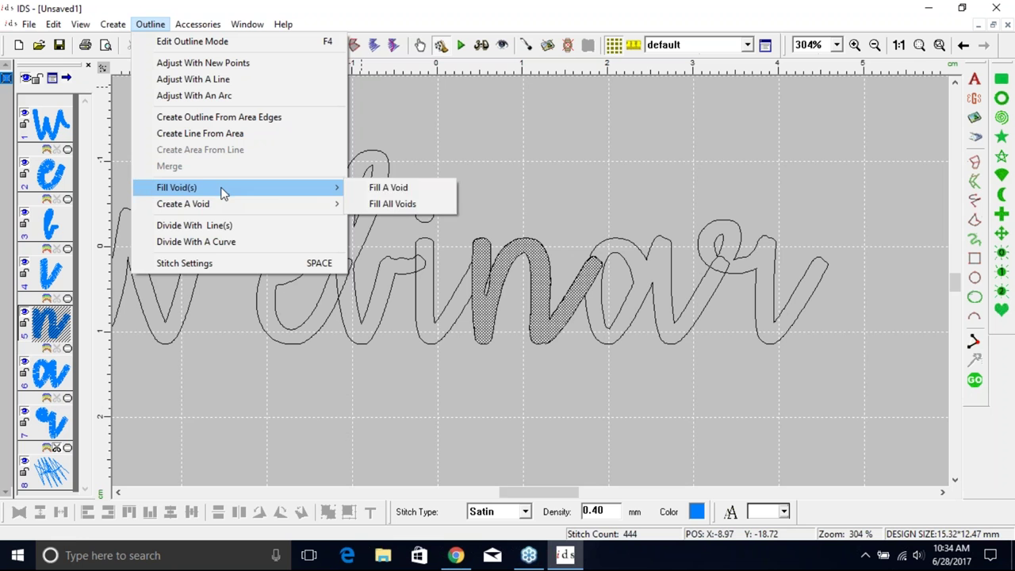
pyautogui.click(404, 188)
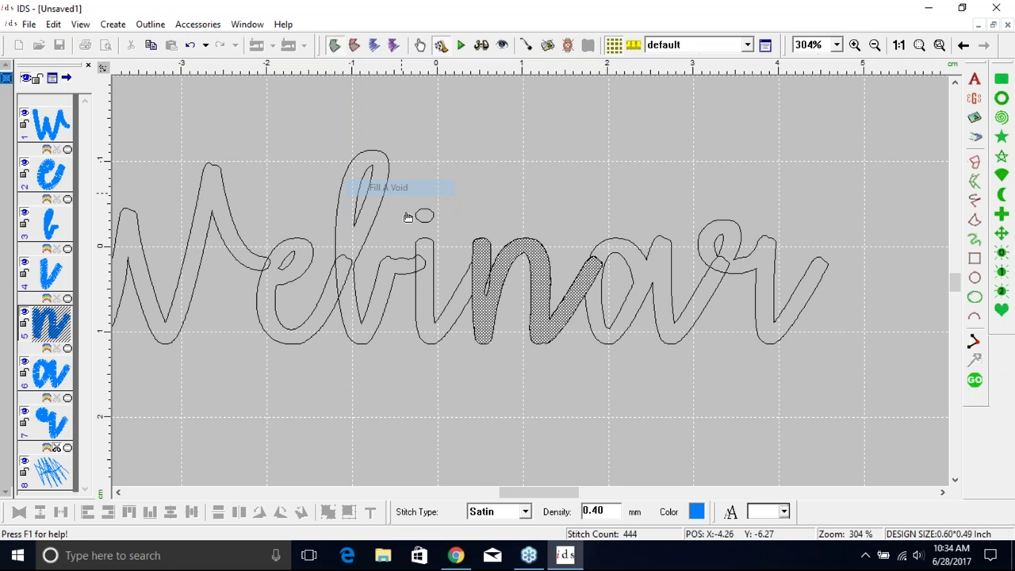
pyautogui.click(488, 282)
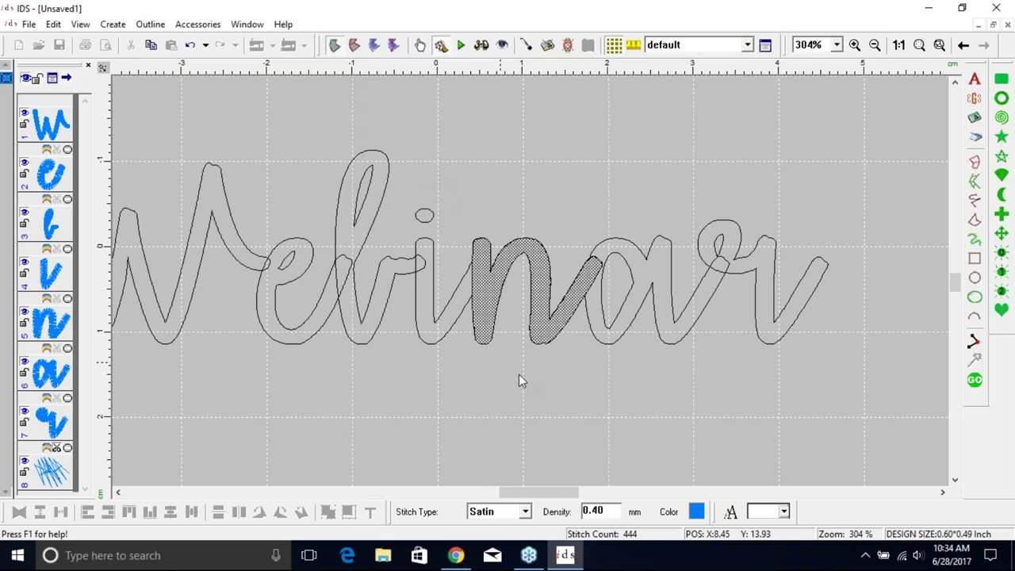
pyautogui.click(768, 383)
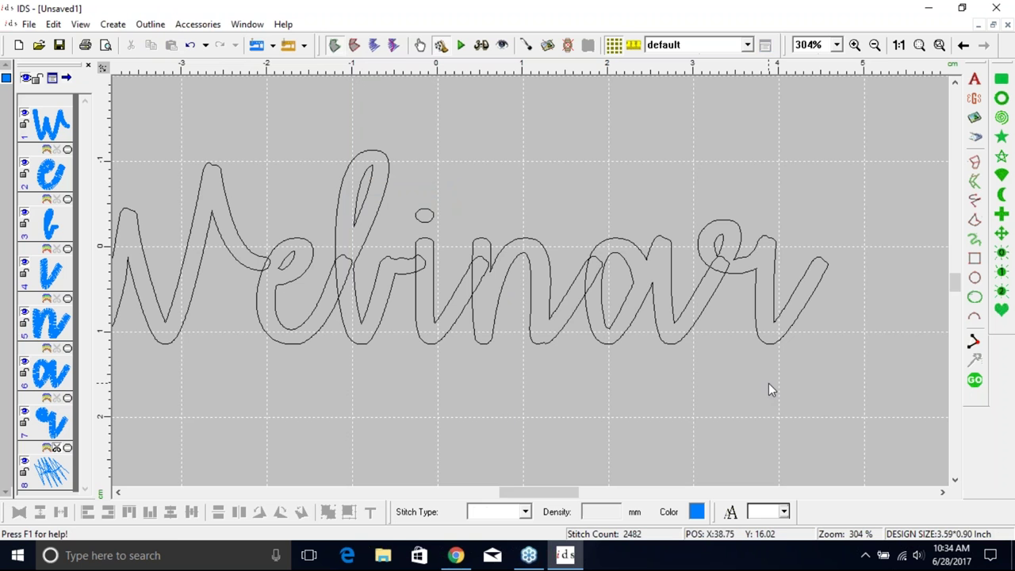
pyautogui.click(975, 381)
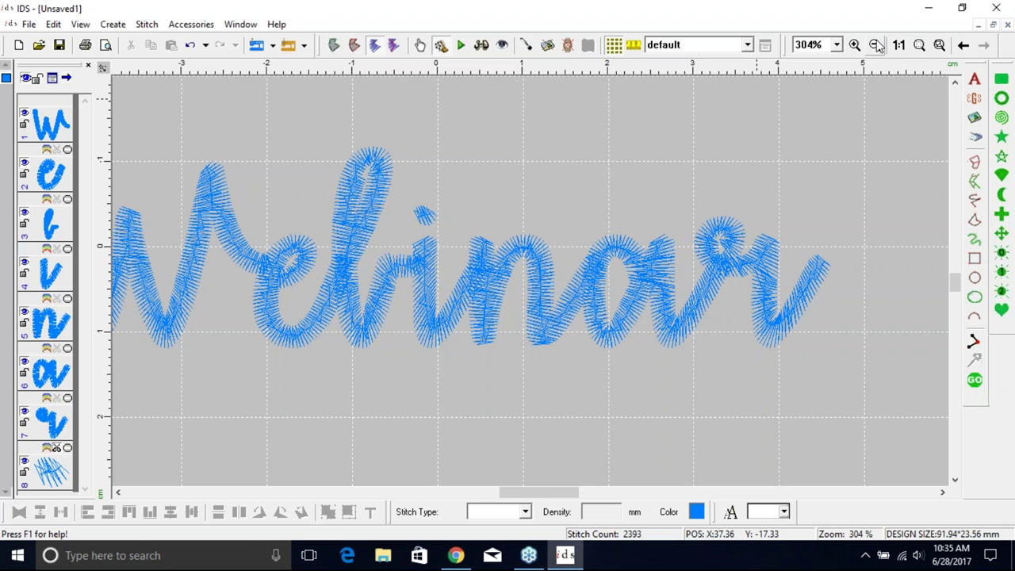
# Select the Webinar lettering and move the W about 2 mm away from the e using its spacing handle.
pyautogui.click(919, 46)
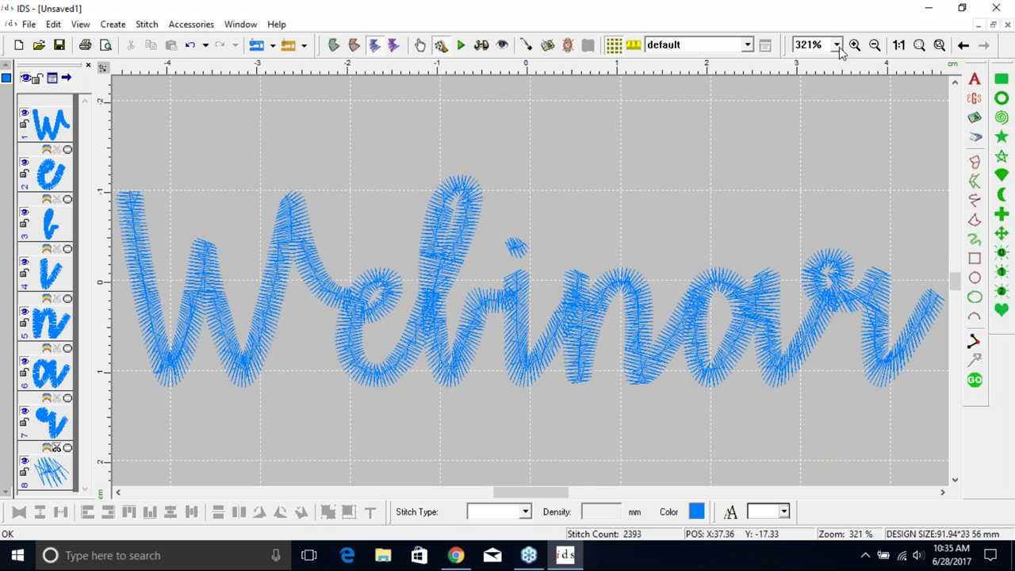
pyautogui.click(837, 46)
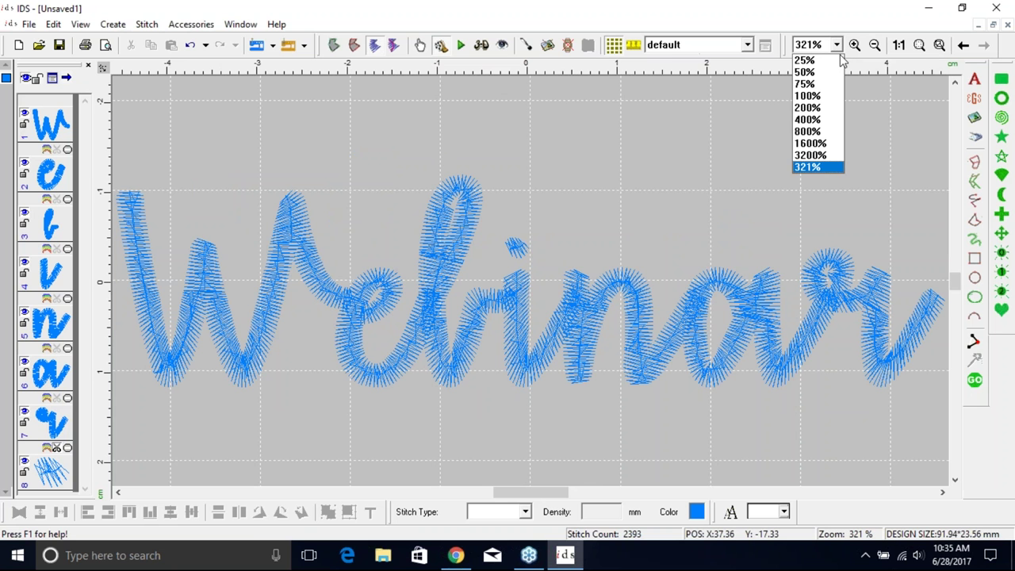
pyautogui.click(825, 111)
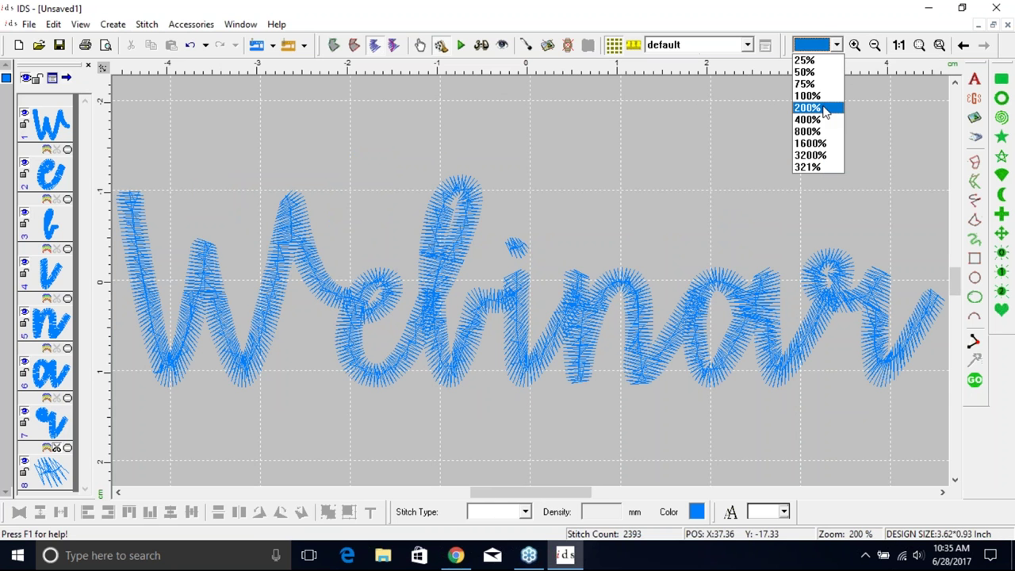
pyautogui.click(825, 111)
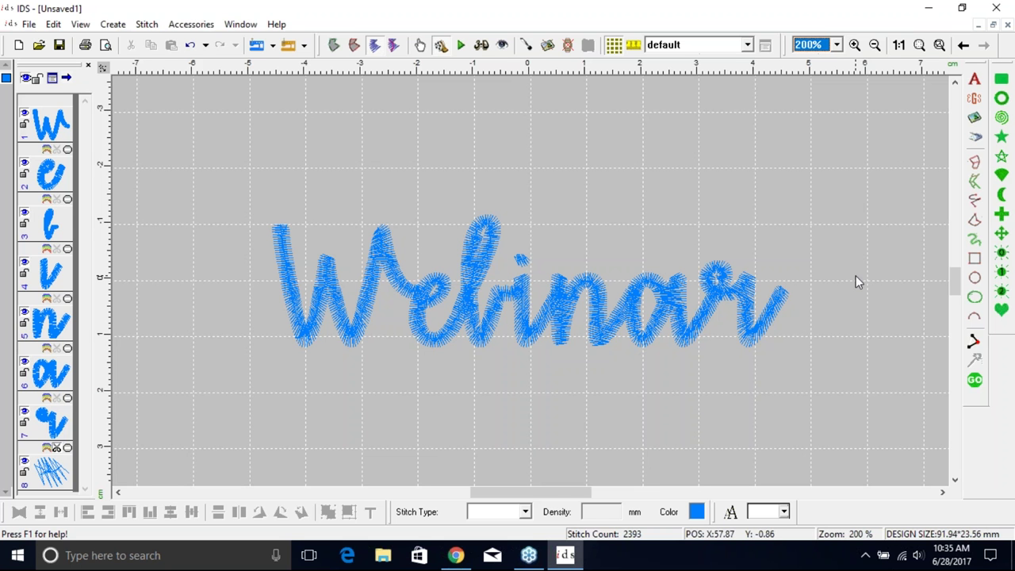
pyautogui.click(837, 44)
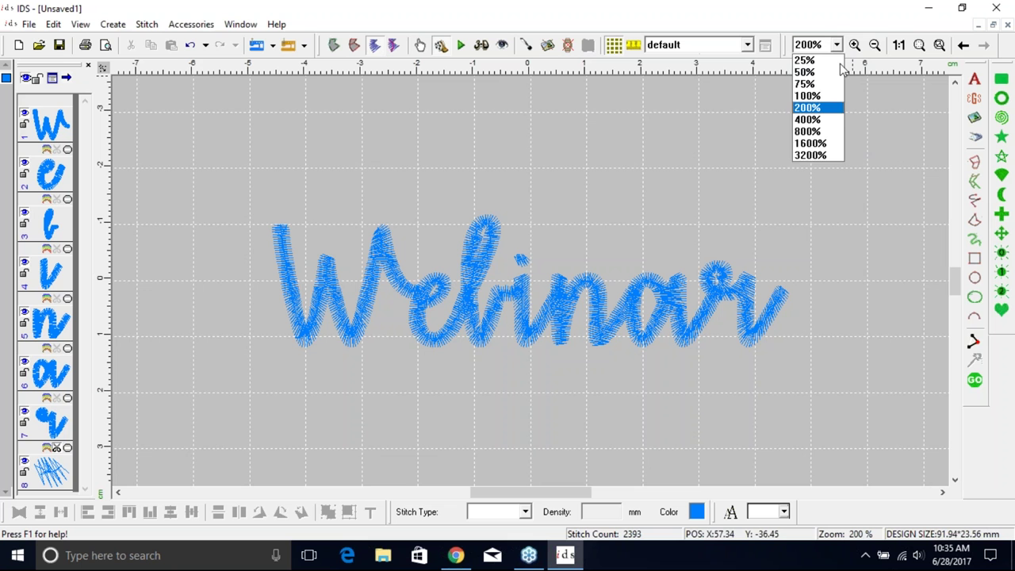
pyautogui.click(839, 111)
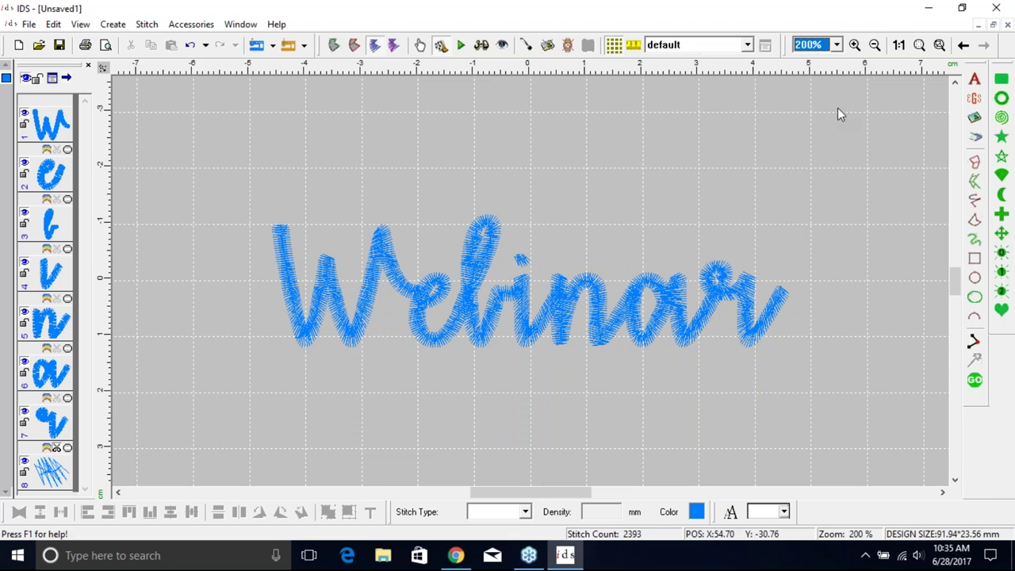
pyautogui.click(549, 308)
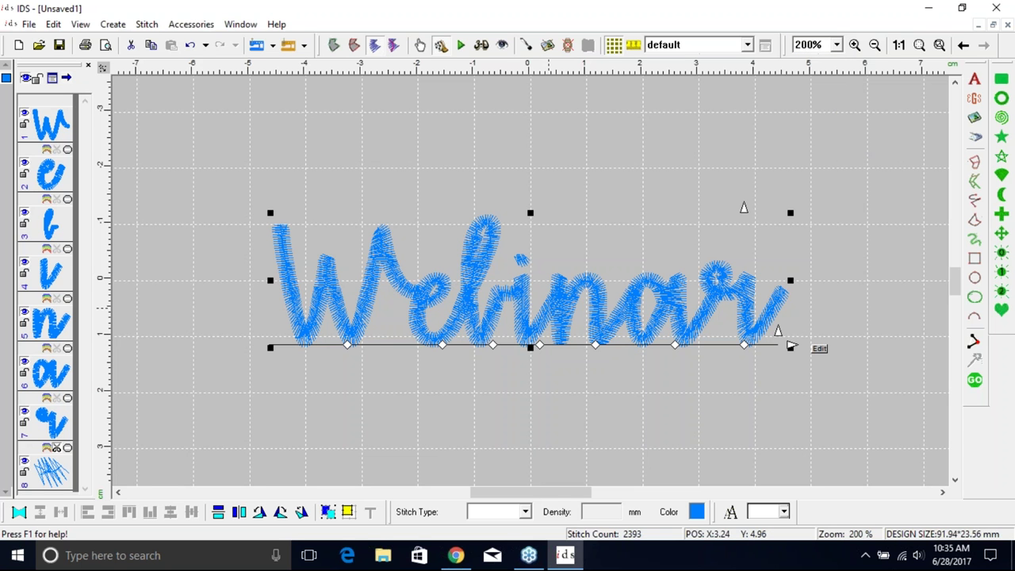
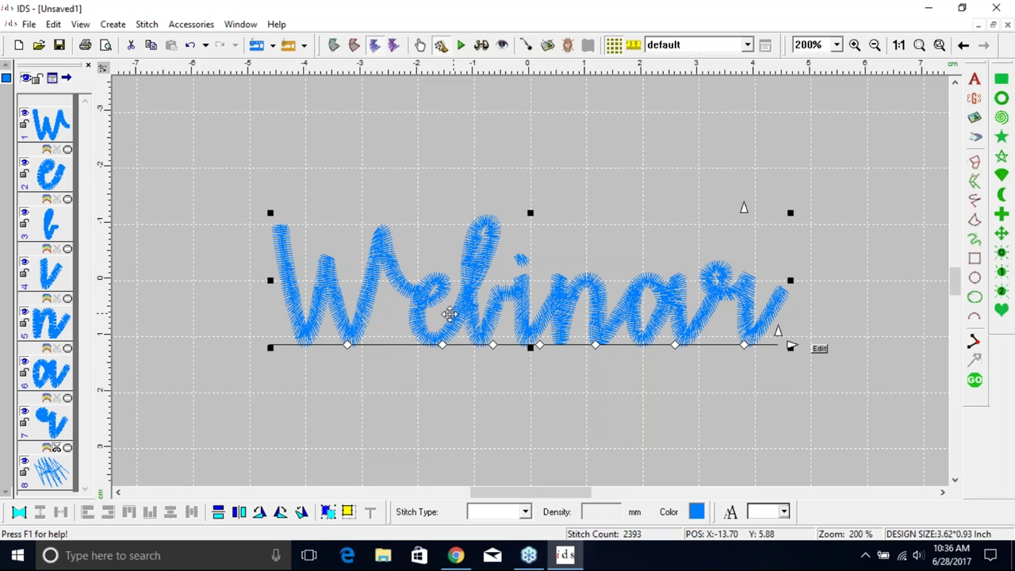
pyautogui.click(347, 345)
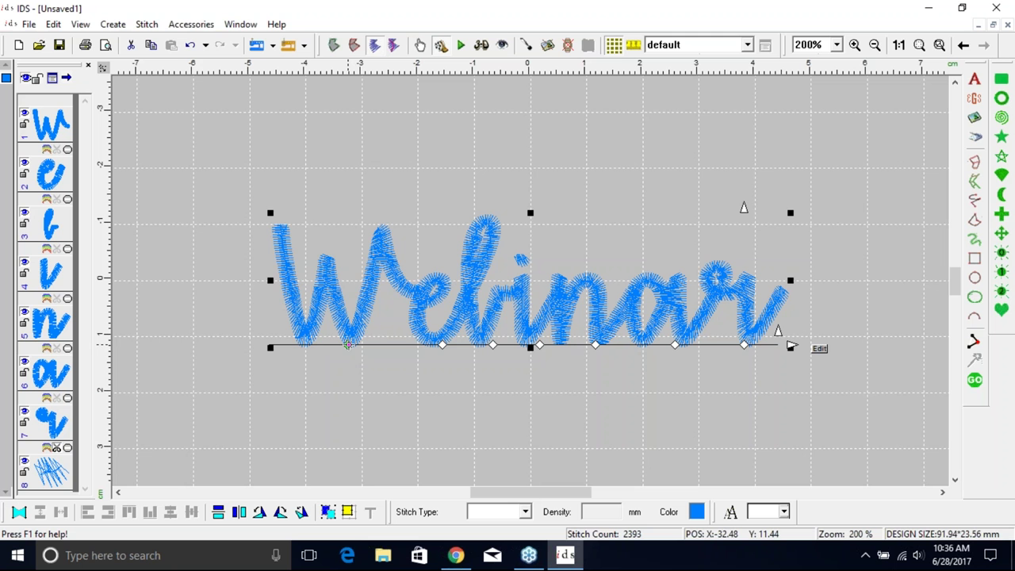
pyautogui.moveTo(349, 344)
pyautogui.mouseDown()
pyautogui.moveTo(264, 353)
pyautogui.moveTo(793, 349)
pyautogui.moveTo(204, 345)
pyautogui.moveTo(351, 330)
pyautogui.moveTo(334, 337)
pyautogui.mouseUp()
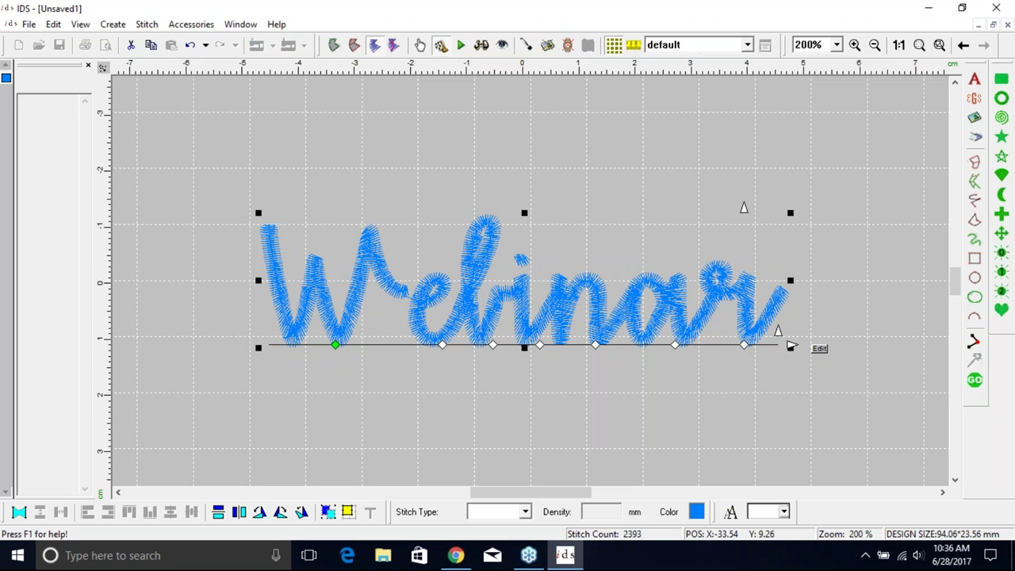
# Nudge the letter e slightly towards the W using its own spacing handle on the baseline.
pyautogui.click(442, 346)
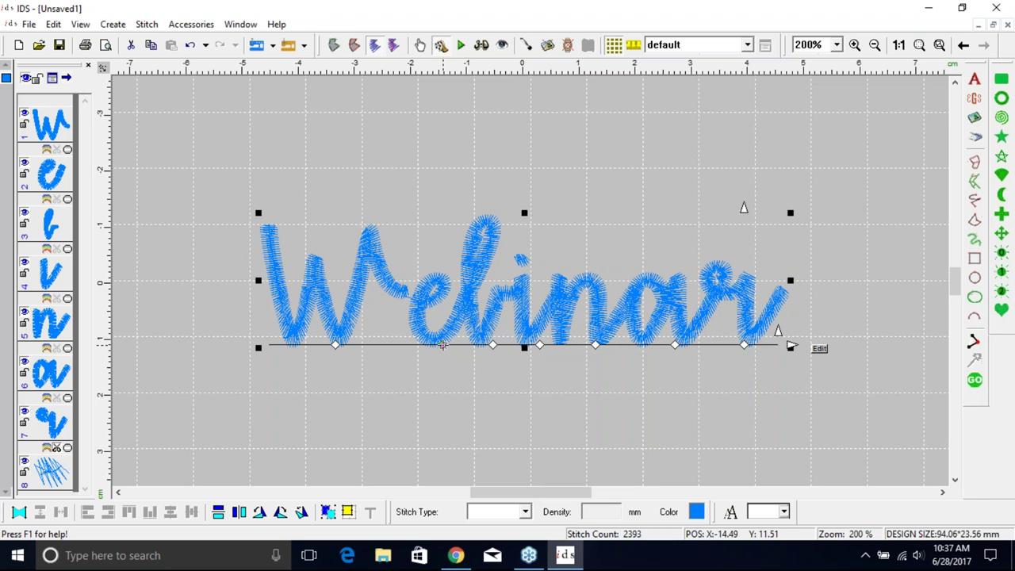
pyautogui.click(442, 345)
pyautogui.click(443, 349)
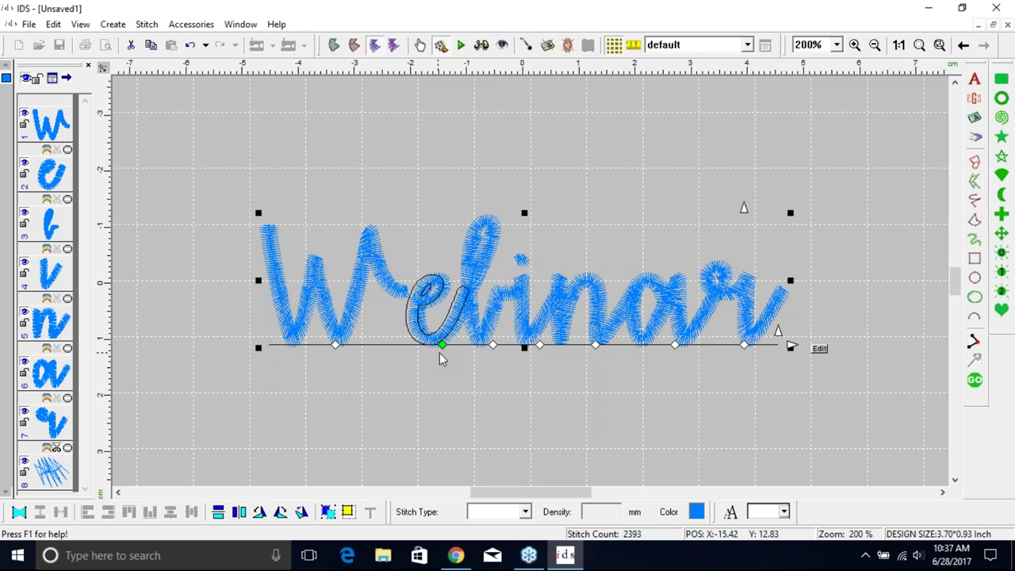
pyautogui.click(441, 353)
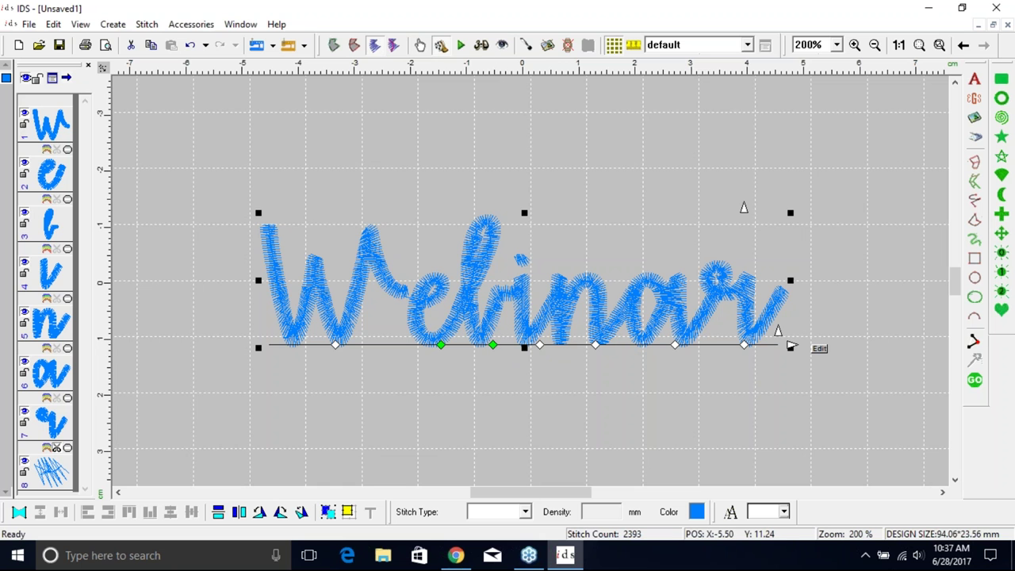
# Select the spacing handles of e, b, i, n and a together and nudge these letters slightly towards the W.
pyautogui.click(539, 344)
pyautogui.click(597, 346)
pyautogui.click(676, 346)
pyautogui.click(677, 345)
pyautogui.click(597, 346)
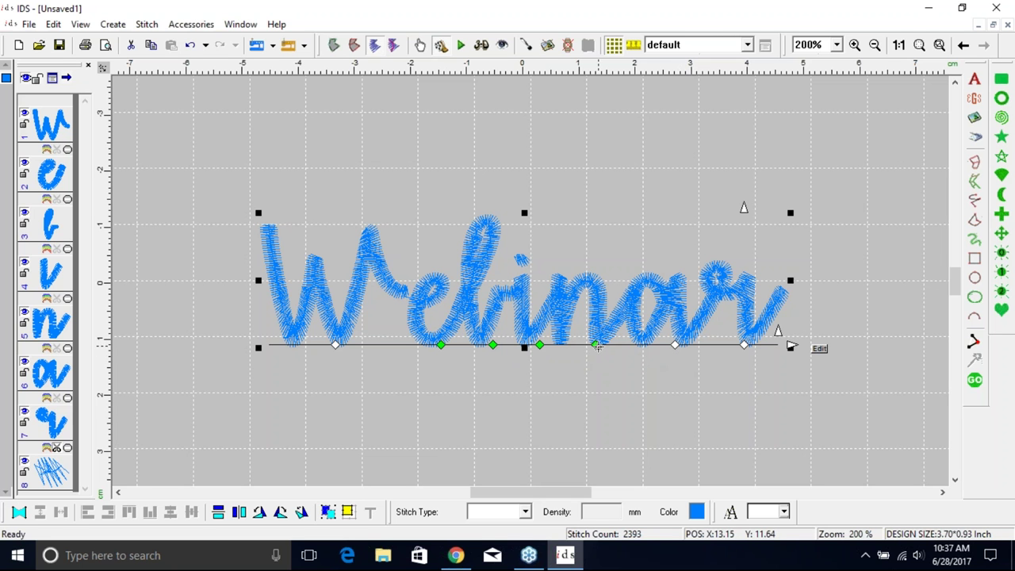
pyautogui.click(597, 346)
pyautogui.click(676, 345)
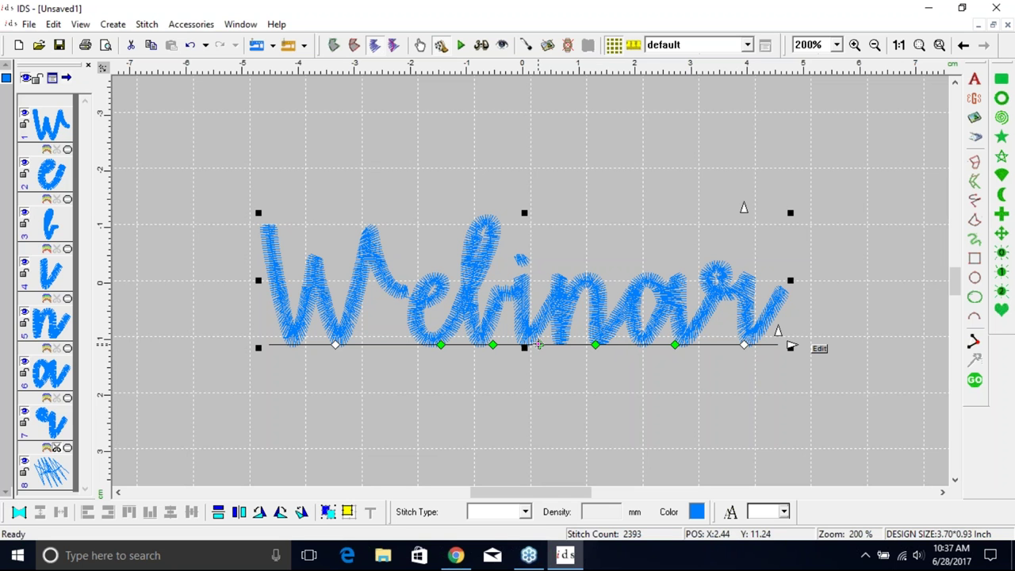
pyautogui.moveTo(539, 345); pyautogui.dragTo(806, 359)
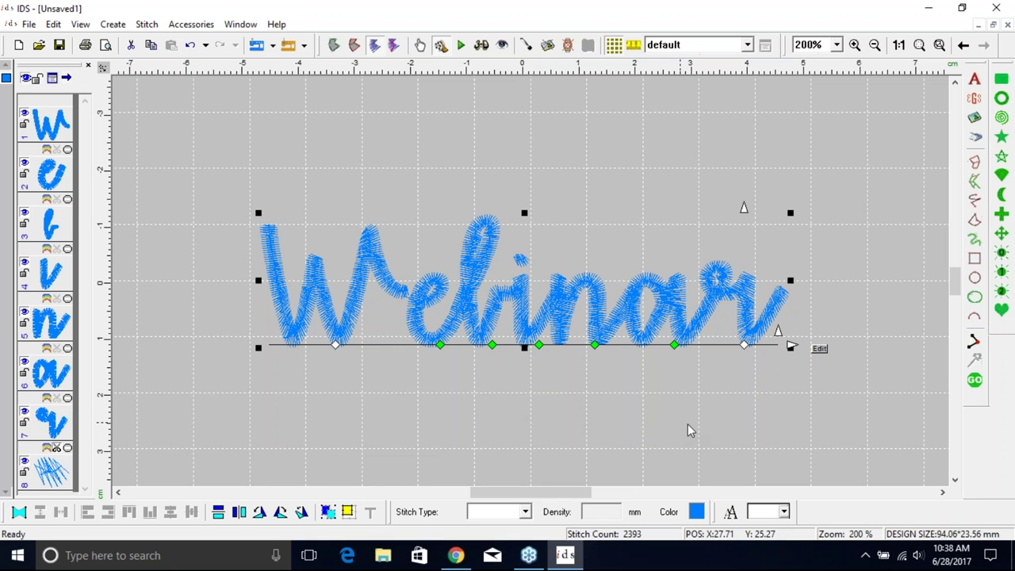
pyautogui.click(889, 322)
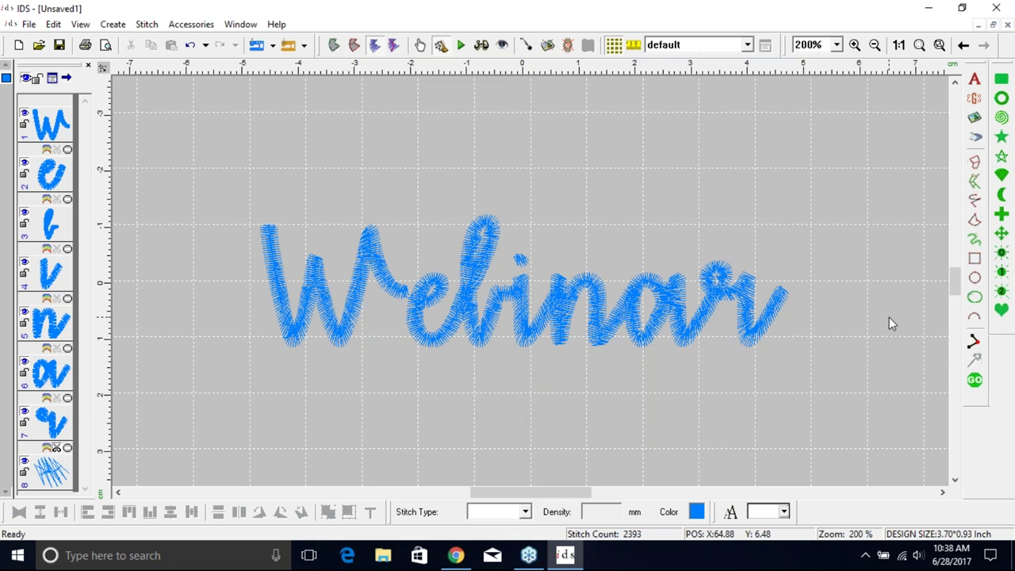
# Stretch the Webinar lettering to about 25 mm high and regenerate its stitches.
pyautogui.click(600, 311)
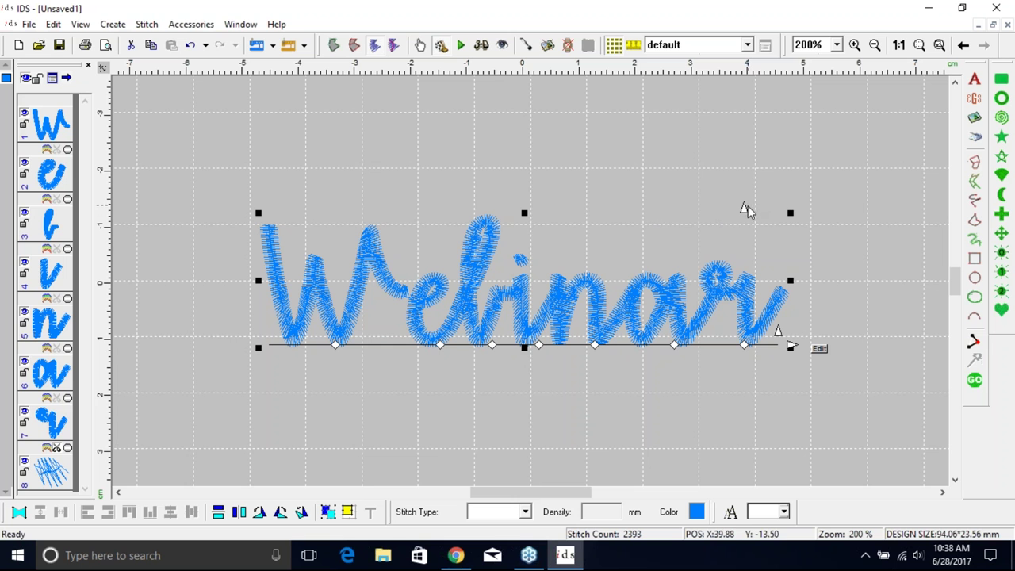
pyautogui.moveTo(791, 347); pyautogui.dragTo(691, 211)
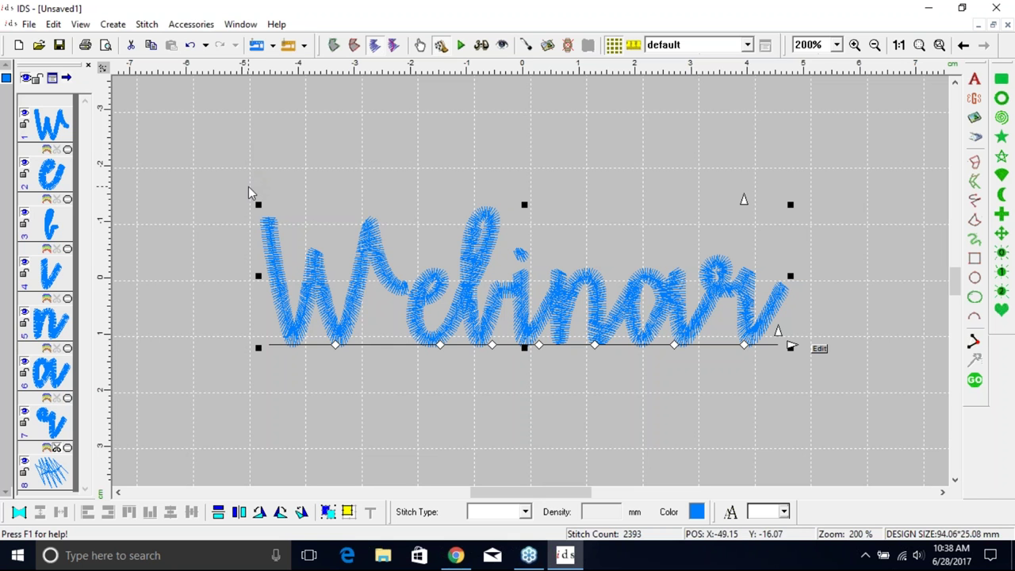
pyautogui.click(348, 511)
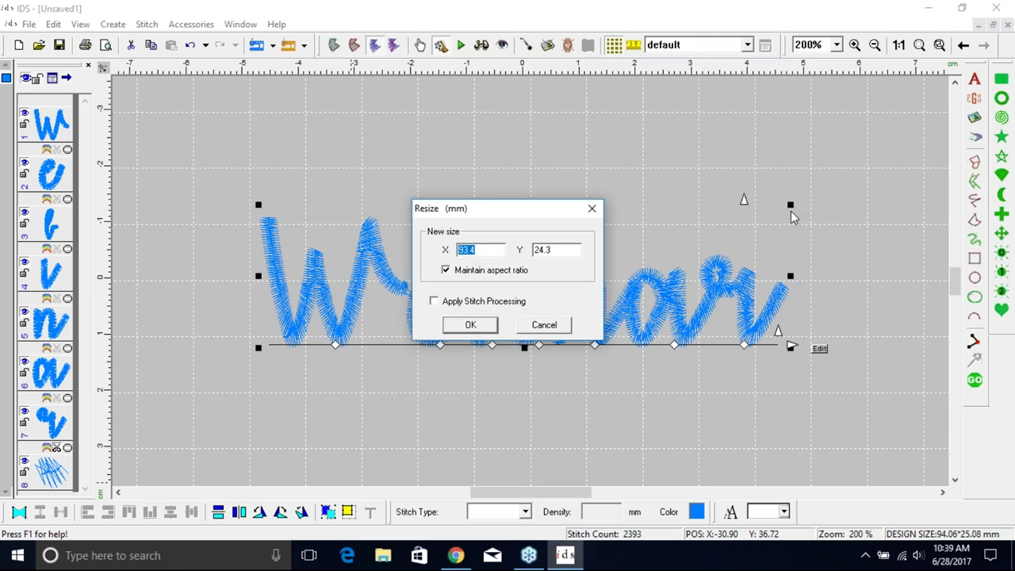
pyautogui.click(546, 326)
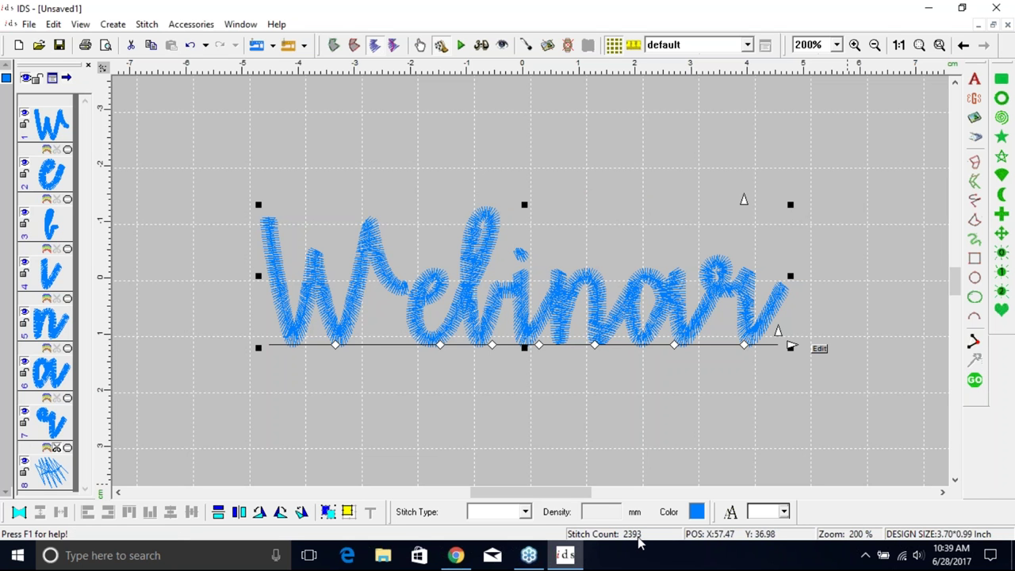
pyautogui.click(976, 383)
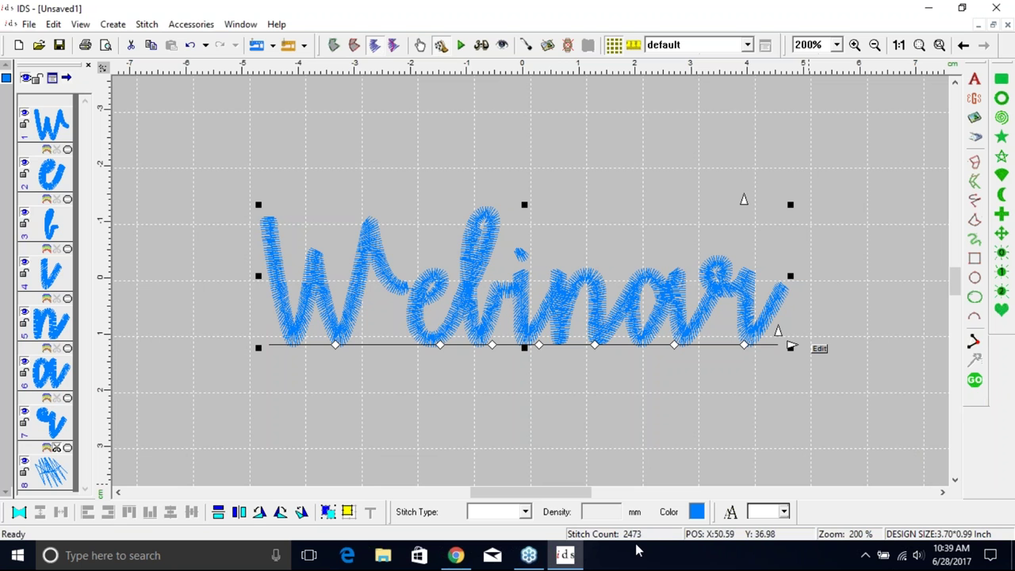
# Check the overall design size of the lettering.
pyautogui.moveTo(920, 547)
pyautogui.click(930, 538)
pyautogui.click(961, 533)
pyautogui.click(1001, 537)
pyautogui.click(999, 539)
pyautogui.click(1000, 538)
pyautogui.click(1002, 537)
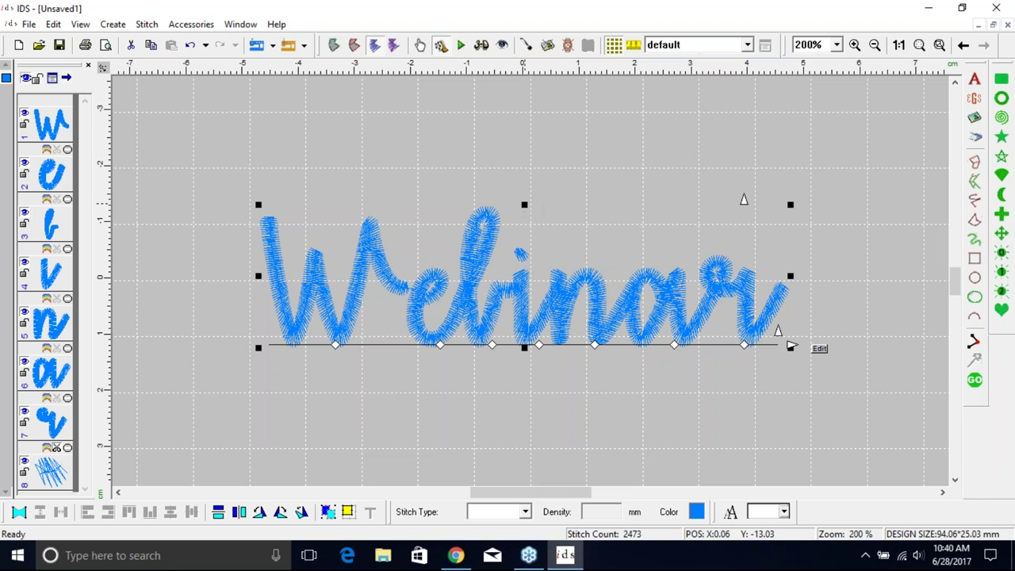
# Stretch the lettering vertically in both directions to about 29 mm high.
pyautogui.moveTo(525, 205); pyautogui.dragTo(556, 199)
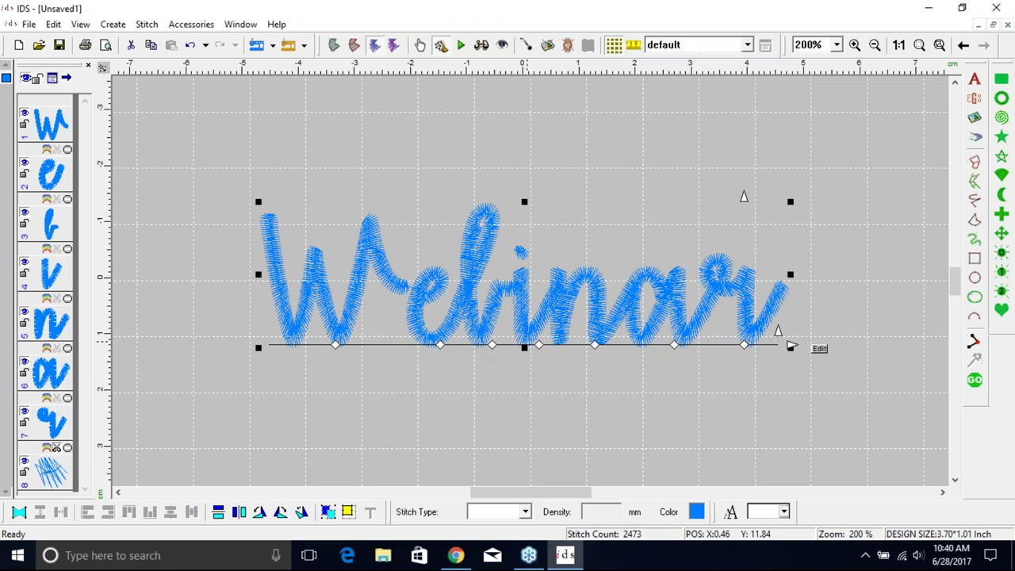
pyautogui.click(529, 361)
pyautogui.moveTo(529, 361); pyautogui.dragTo(554, 369)
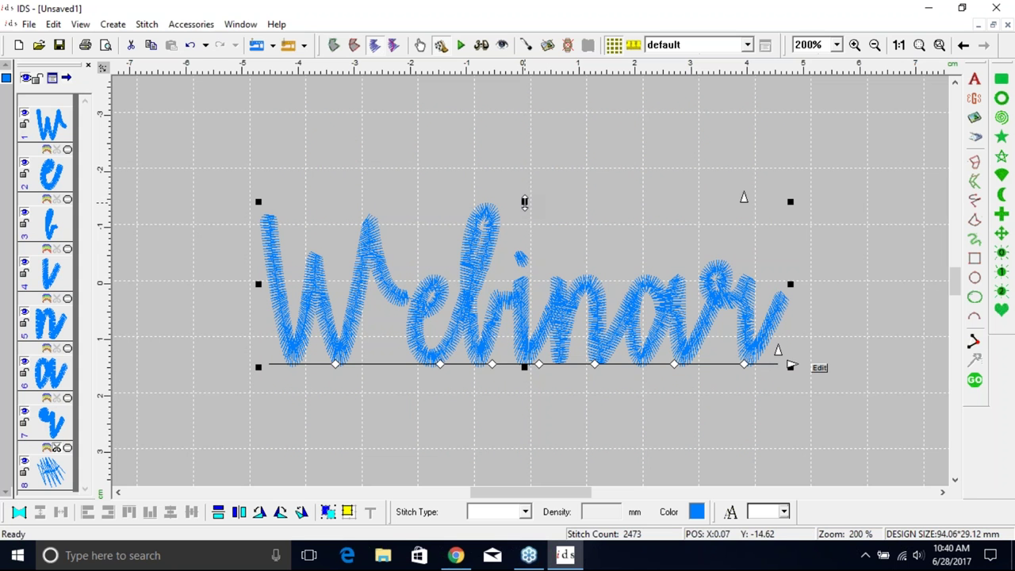
# Compress the lettering to about 18.5 mm high and 75 mm wide, and regenerate its stitches.
pyautogui.moveTo(524, 202); pyautogui.dragTo(533, 165)
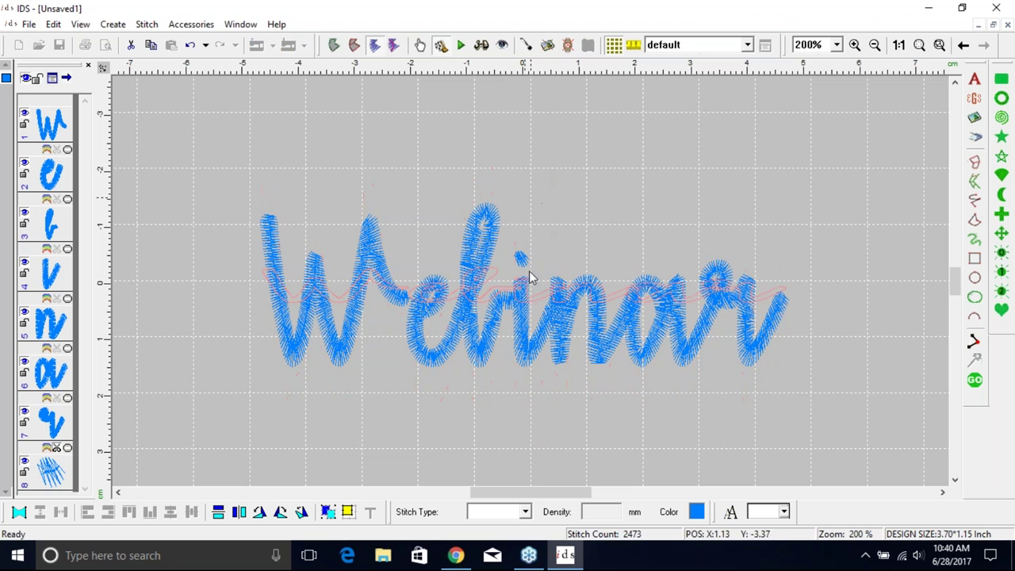
pyautogui.moveTo(515, 236); pyautogui.dragTo(514, 232)
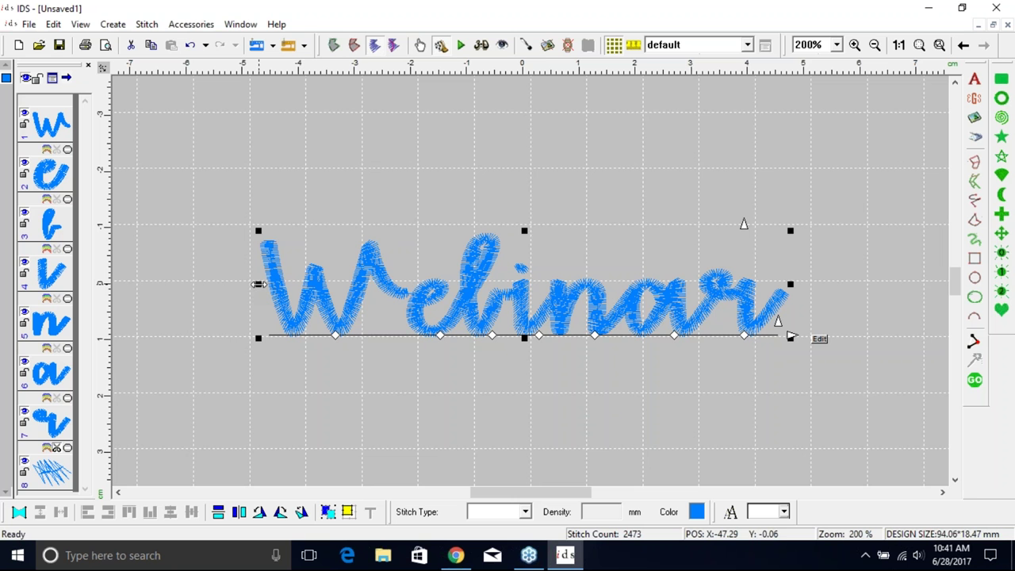
pyautogui.moveTo(258, 289); pyautogui.dragTo(334, 332)
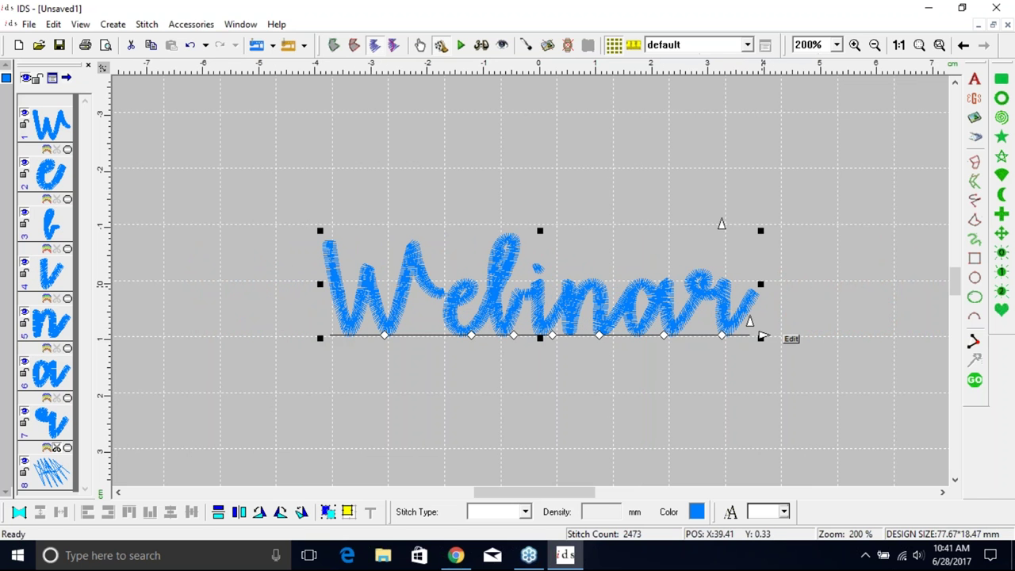
pyautogui.moveTo(760, 283); pyautogui.dragTo(812, 282)
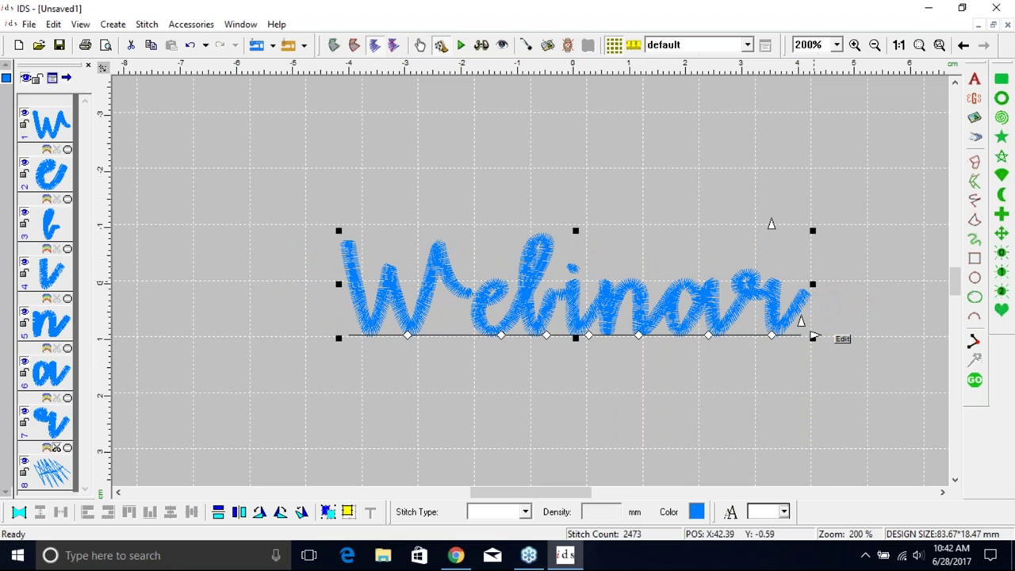
pyautogui.click(812, 292)
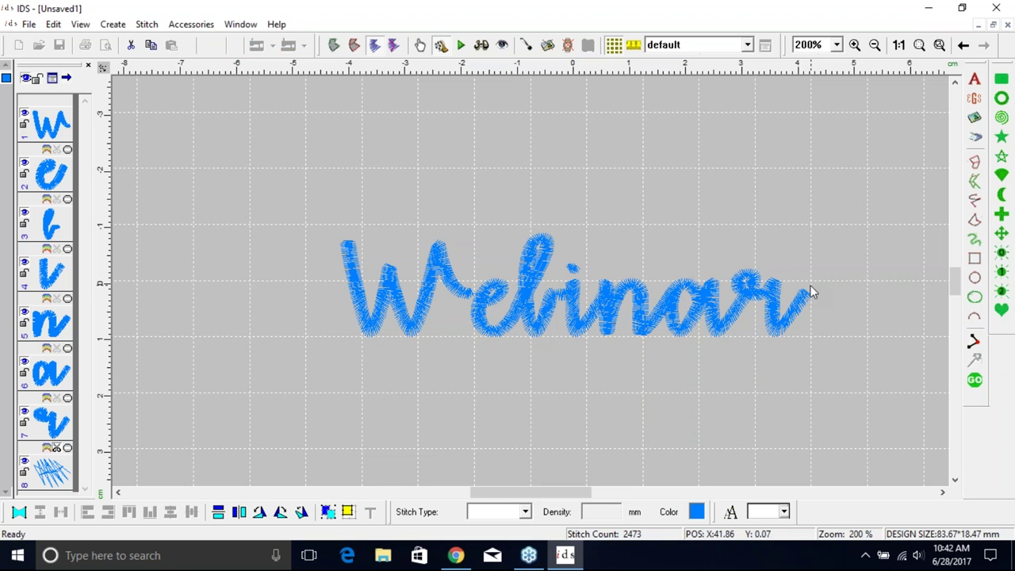
pyautogui.click(798, 303)
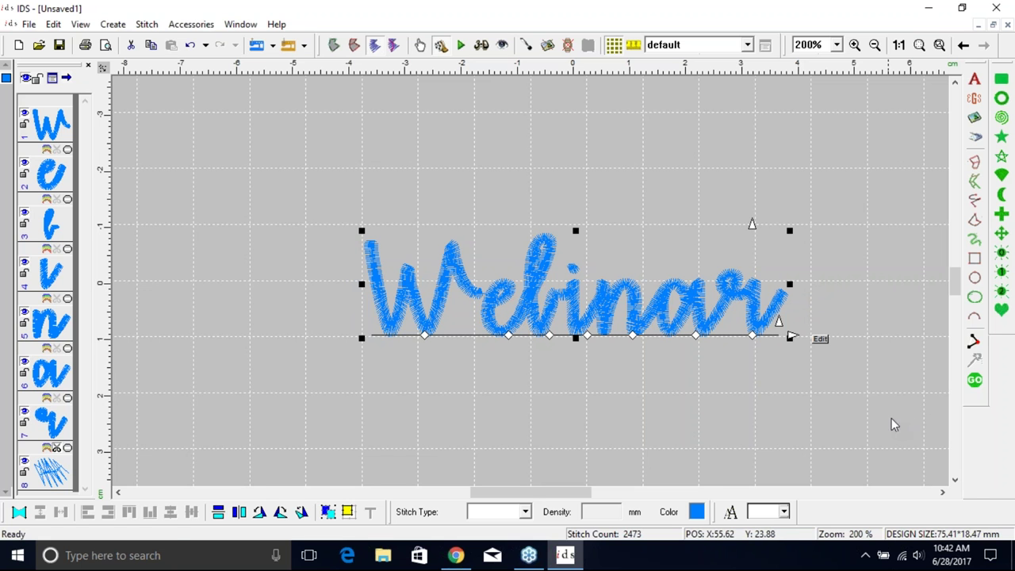
pyautogui.click(977, 381)
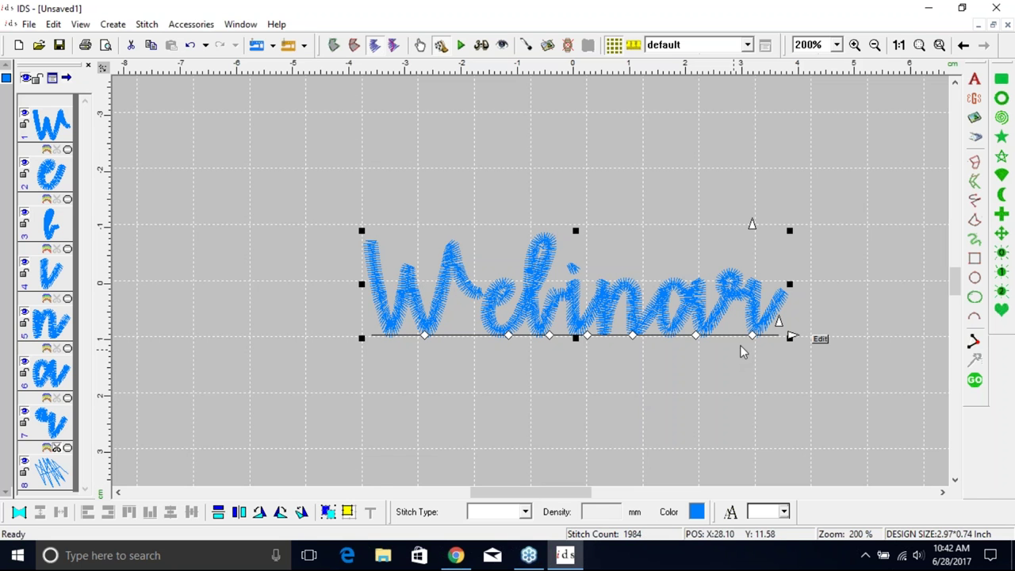
# Scale the lettering up proportionally to about 82.5 by 20.4 mm and regenerate the stitches.
pyautogui.click(361, 234)
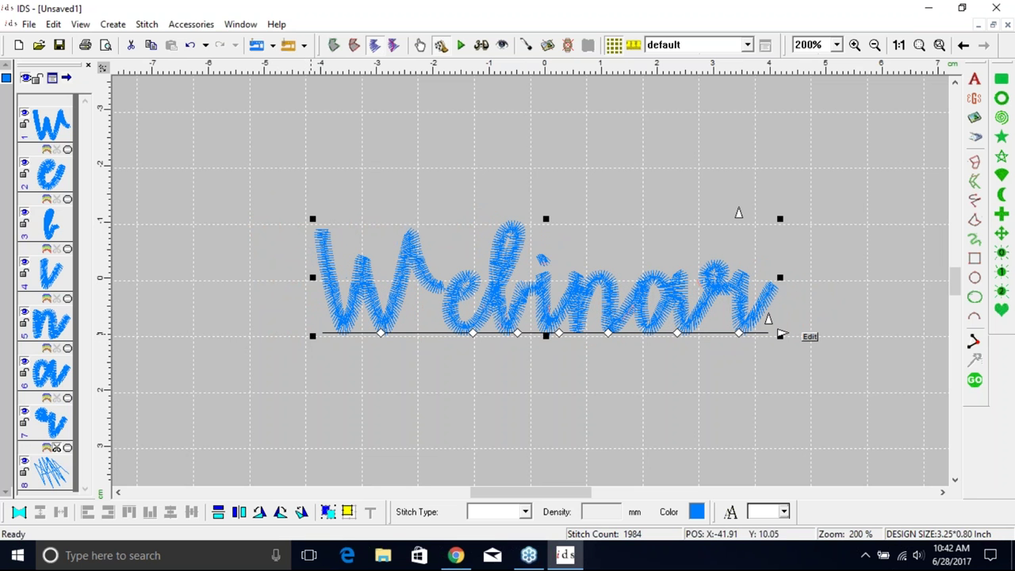
pyautogui.click(975, 380)
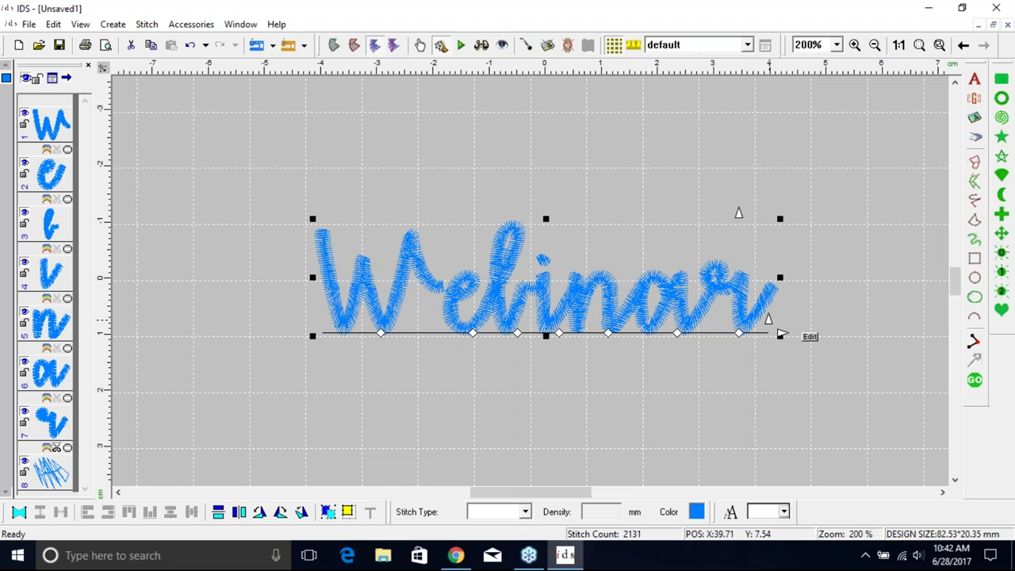
# Reposition the whole lettering by its baseline, placing it about 5 mm higher in the design area.
pyautogui.moveTo(775, 331); pyautogui.dragTo(757, 456)
pyautogui.moveTo(725, 458); pyautogui.dragTo(711, 304)
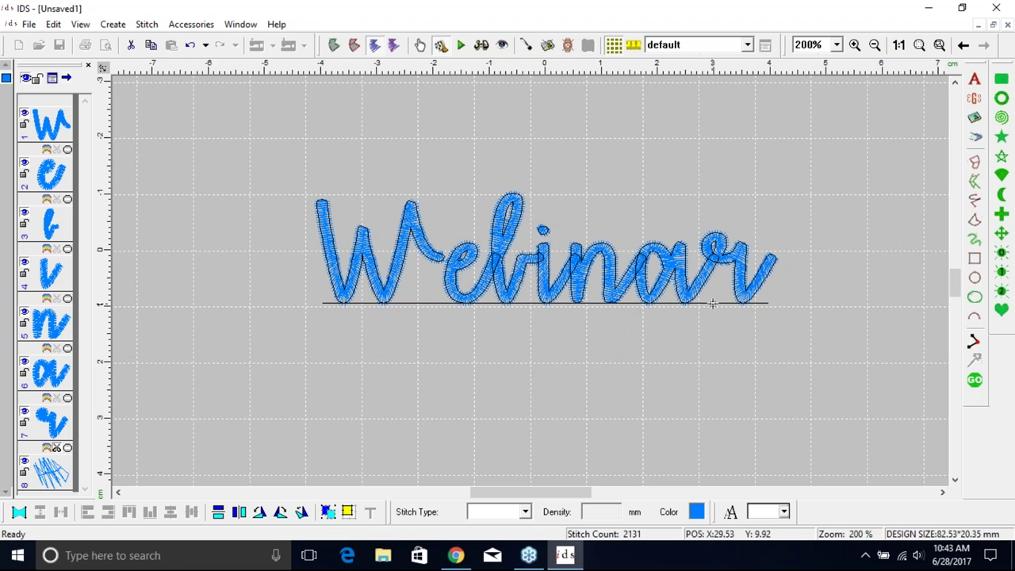
# Try tilting the lettering's baseline slightly, and undo the tilt to level it again.
pyautogui.moveTo(712, 304); pyautogui.dragTo(674, 303)
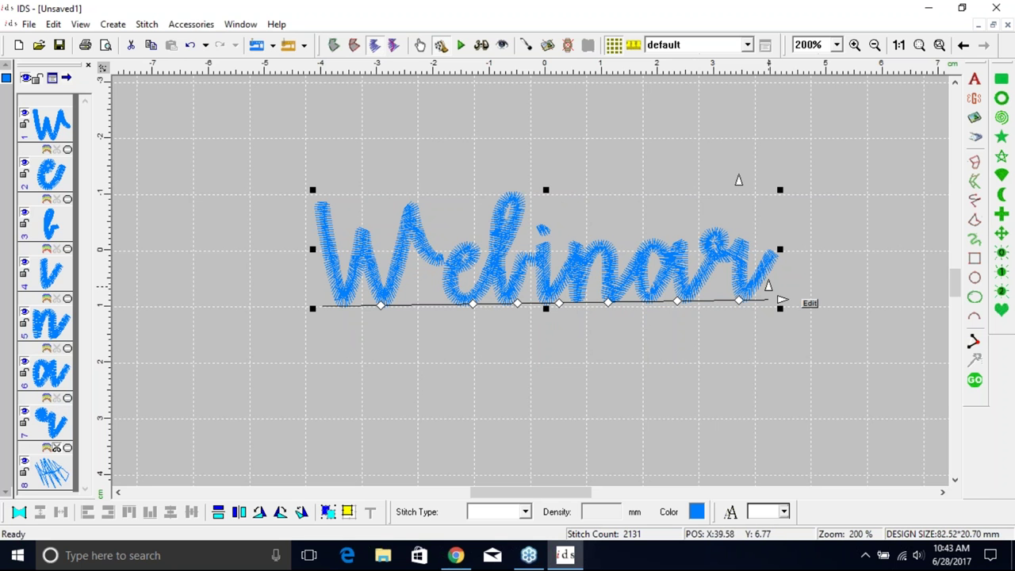
pyautogui.moveTo(781, 300); pyautogui.dragTo(767, 302)
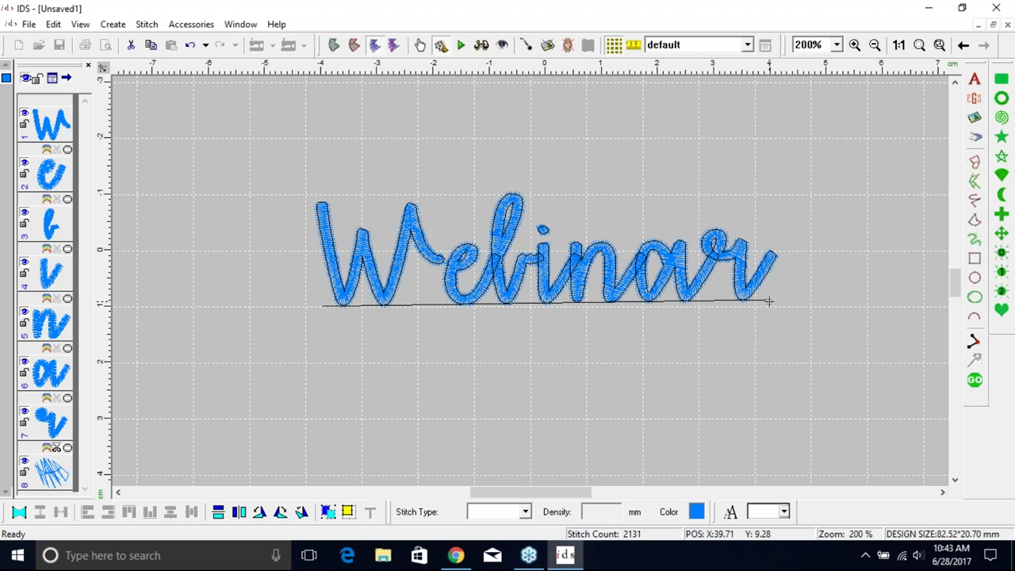
pyautogui.click(190, 45)
pyautogui.click(189, 46)
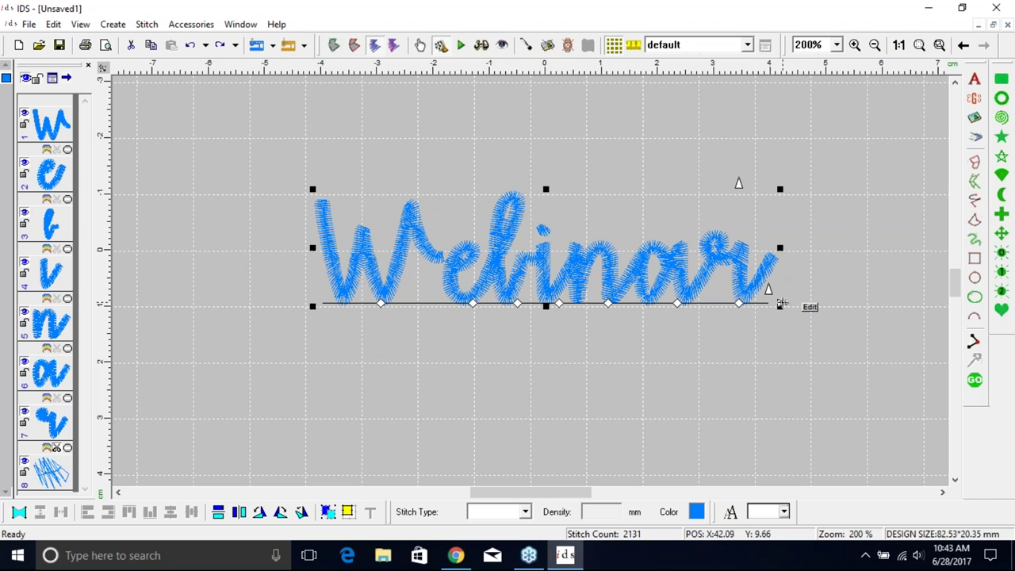
# Adjust the letter spacing along the baseline so the whole lettering is about 84 mm wide.
pyautogui.moveTo(780, 304); pyautogui.dragTo(687, 300)
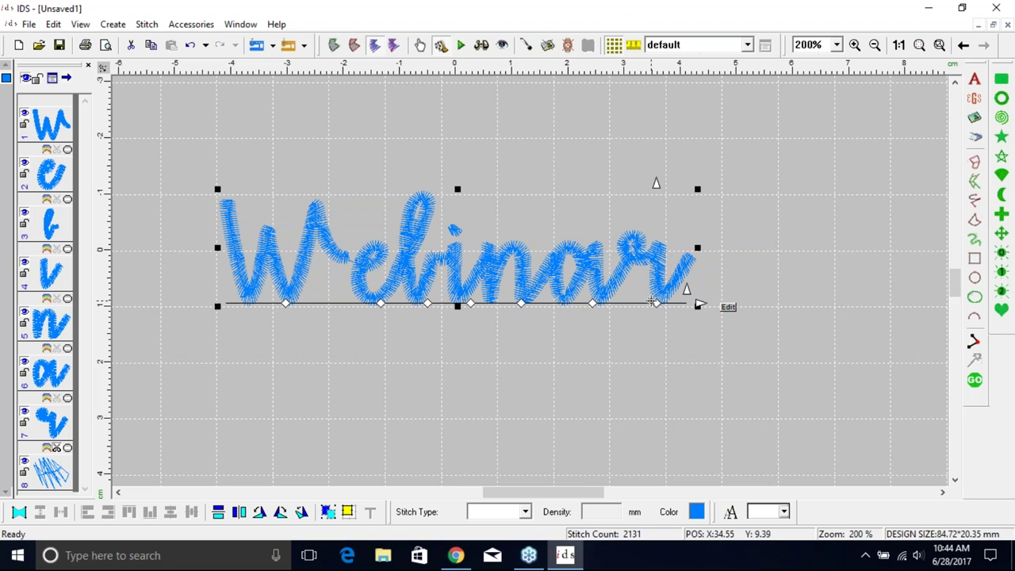
pyautogui.moveTo(657, 300); pyautogui.dragTo(655, 304)
pyautogui.click(692, 304)
pyautogui.click(683, 304)
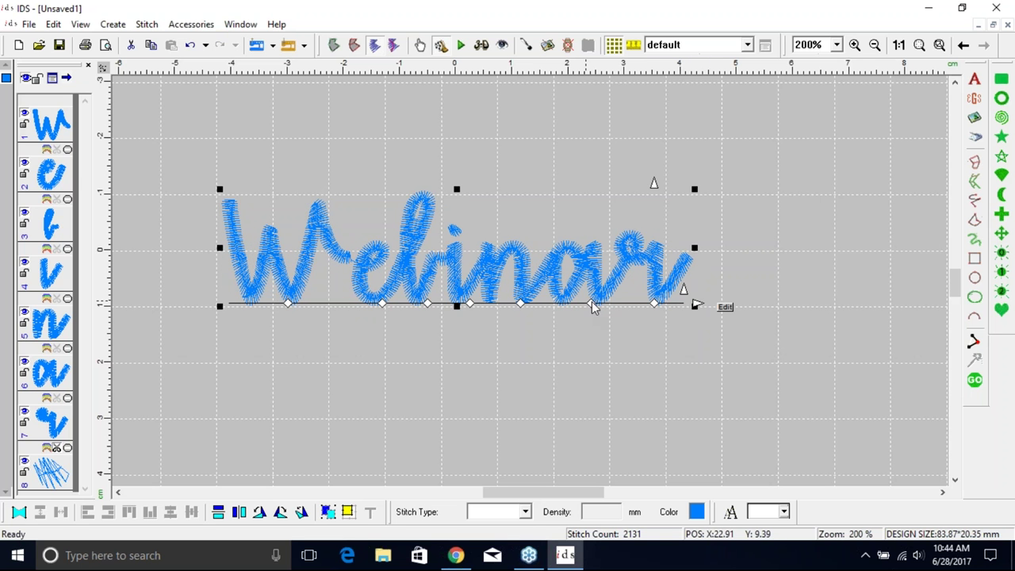
pyautogui.click(680, 290)
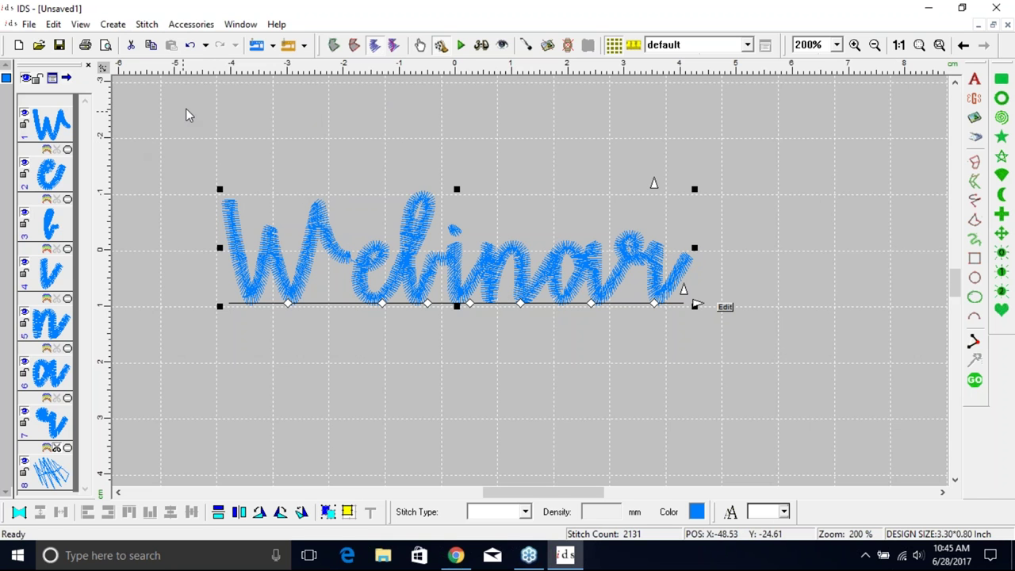
# Ungroup the Webinar lettering and select its letters one after another, from the W to the r.
pyautogui.click(53, 25)
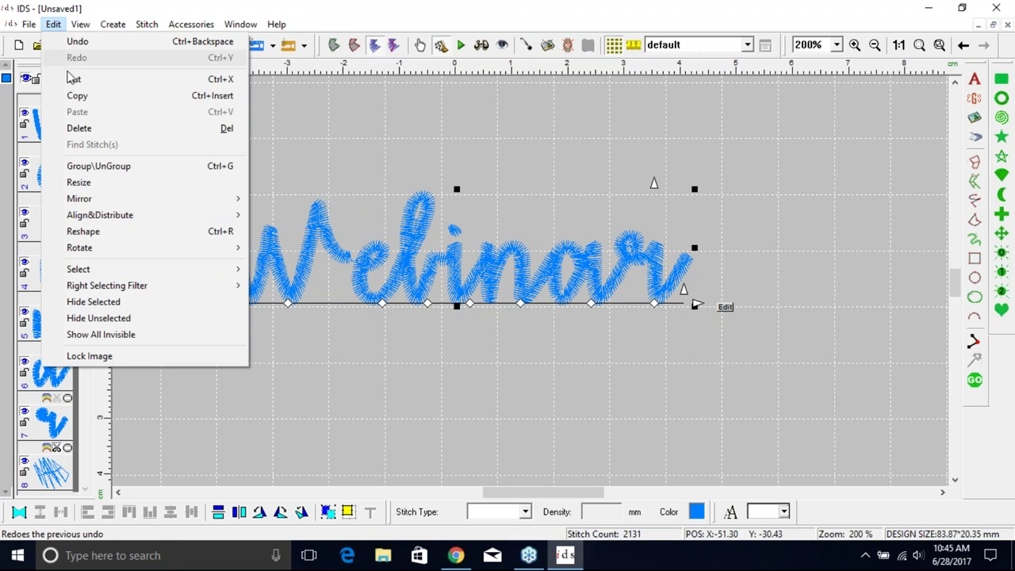
pyautogui.click(83, 167)
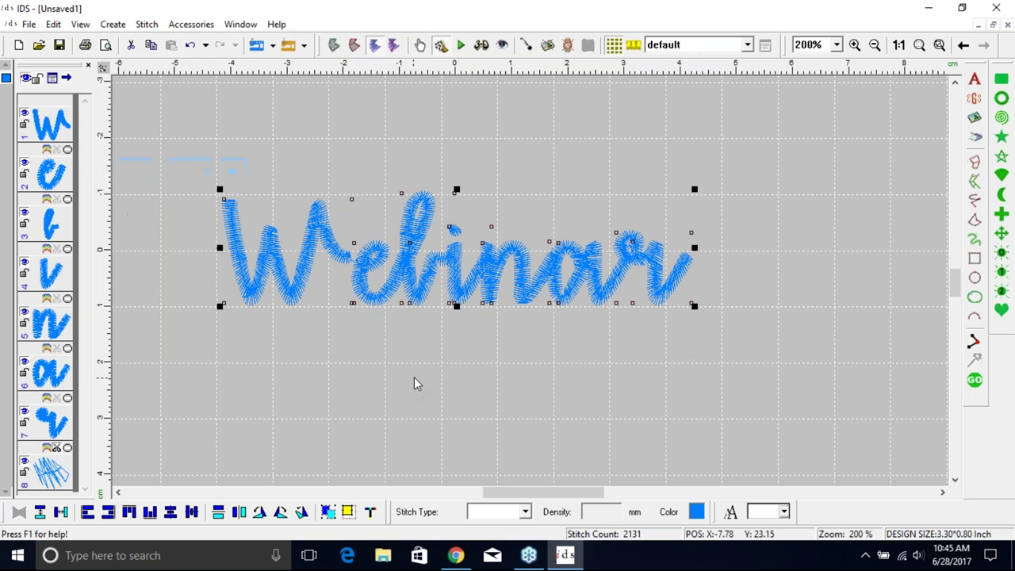
pyautogui.click(548, 408)
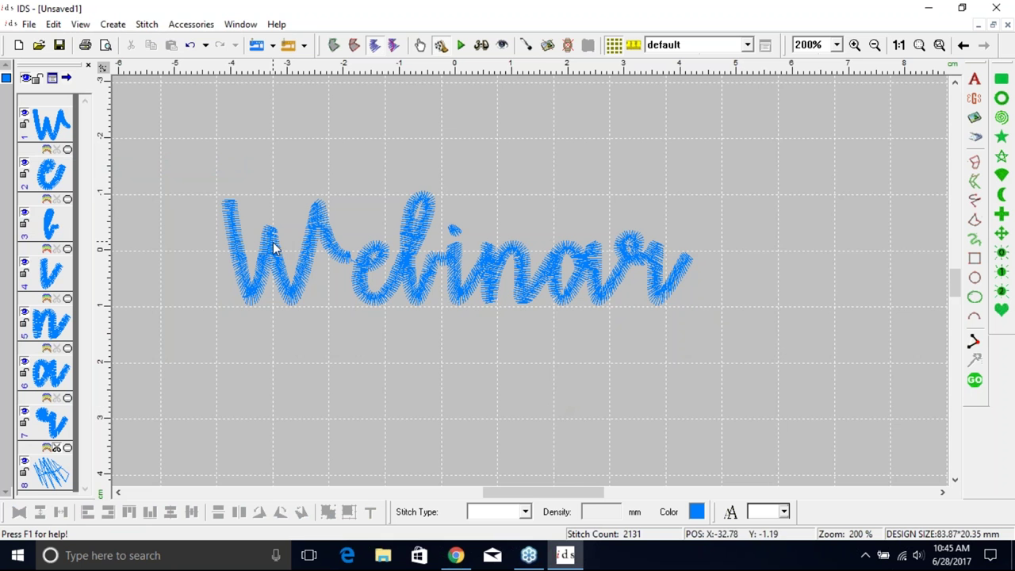
pyautogui.click(289, 268)
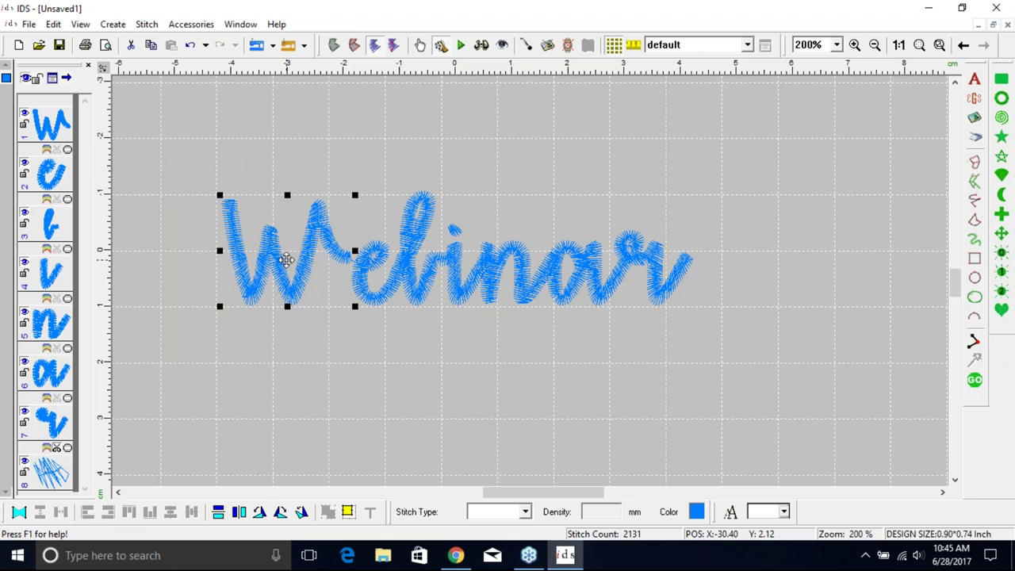
pyautogui.click(370, 298)
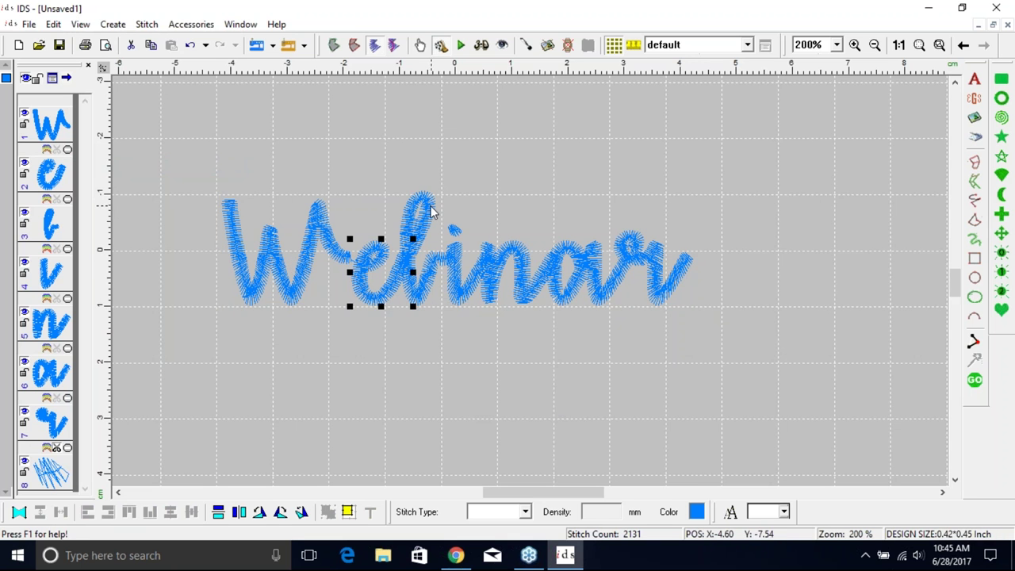
pyautogui.click(435, 213)
pyautogui.click(460, 276)
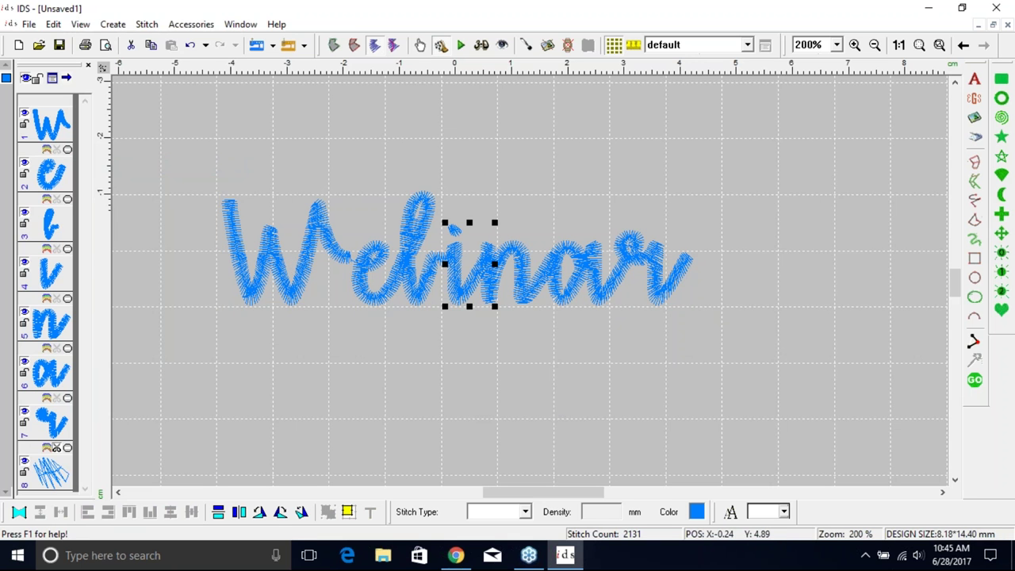
pyautogui.click(517, 269)
pyautogui.click(593, 262)
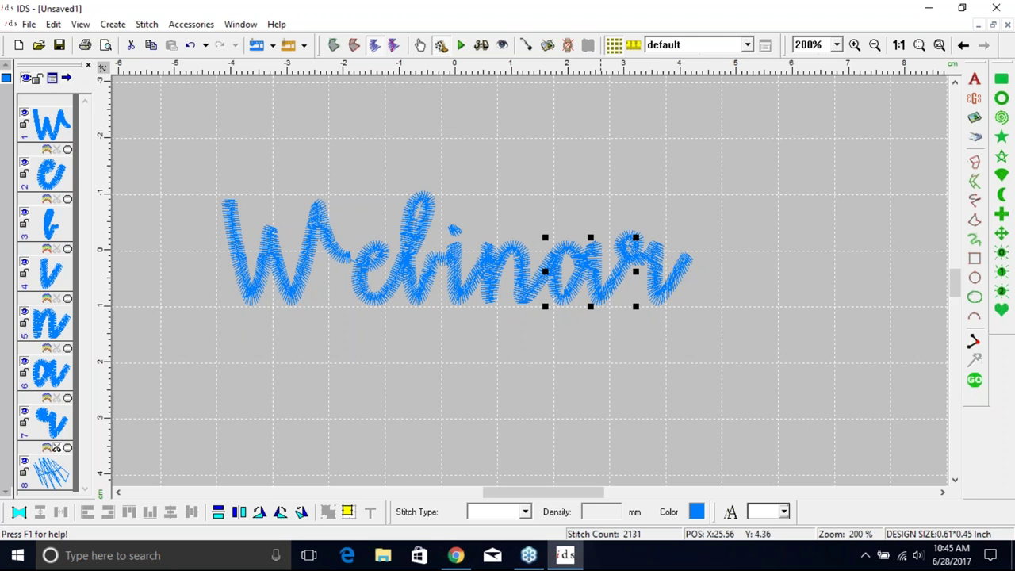
pyautogui.click(655, 272)
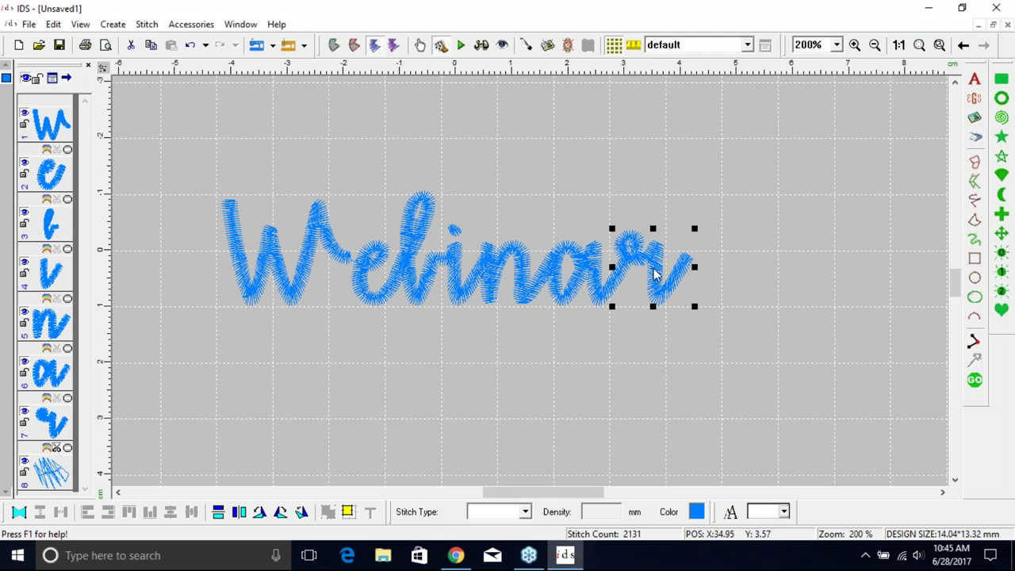
# Select all the separate Webinar letters and group them into one object.
pyautogui.click(708, 356)
pyautogui.moveTo(766, 372); pyautogui.dragTo(238, 144)
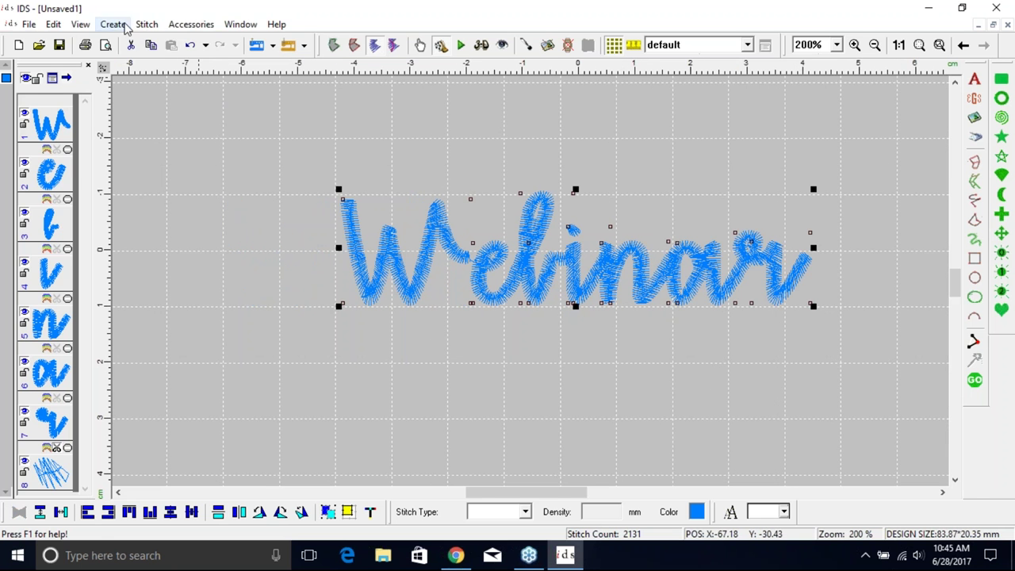
pyautogui.click(53, 24)
pyautogui.click(82, 167)
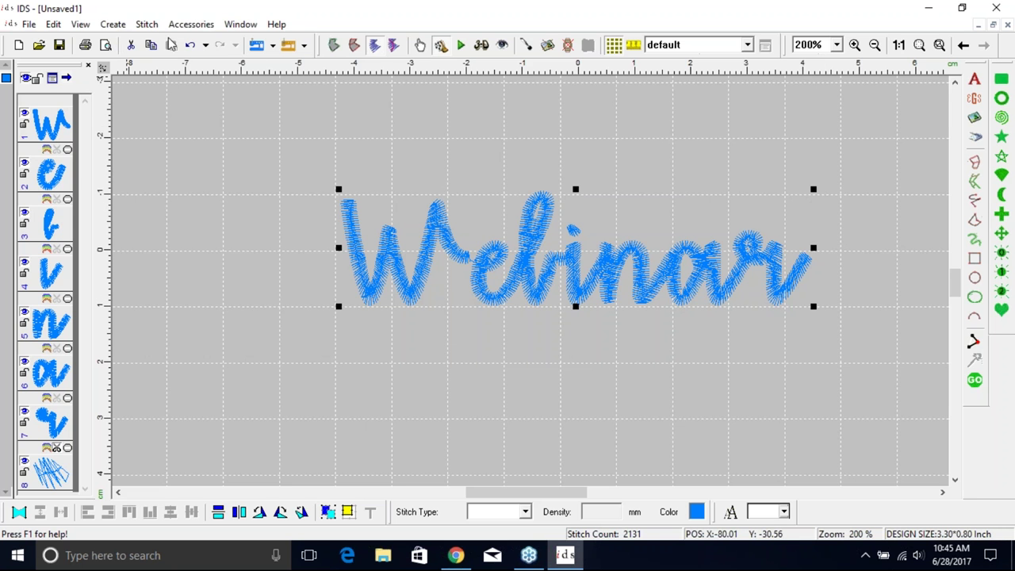
# Undo the grouping and ungrouping to restore the editable lettering with its baseline, and deselect it.
pyautogui.click(191, 45)
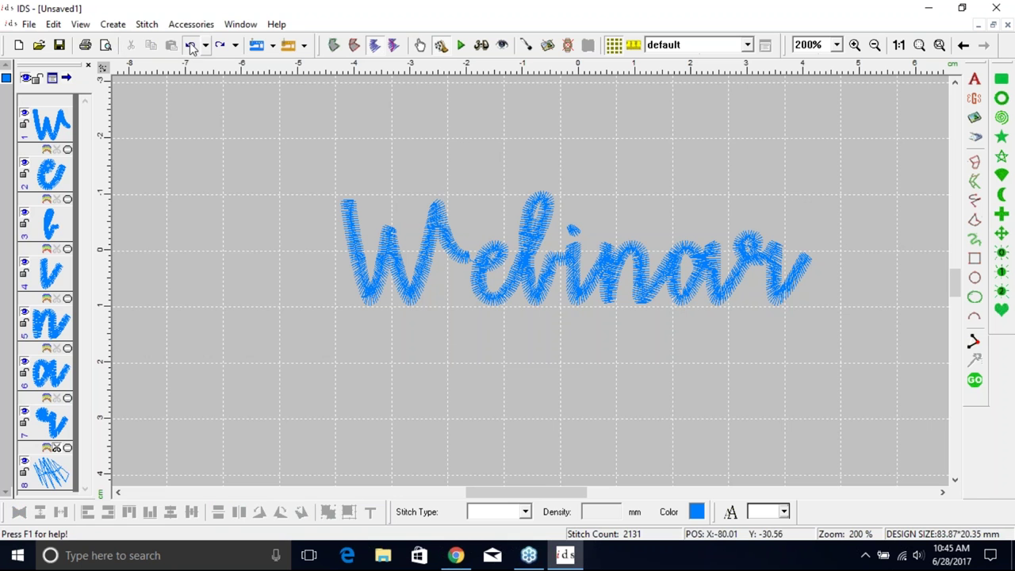
pyautogui.hotkey('ctrl', 'y')
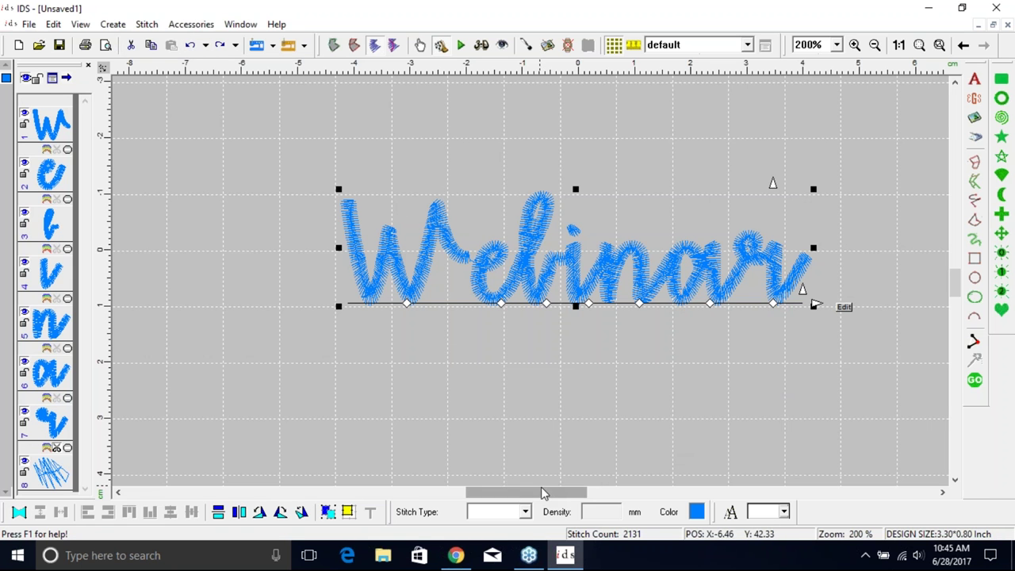
pyautogui.click(556, 479)
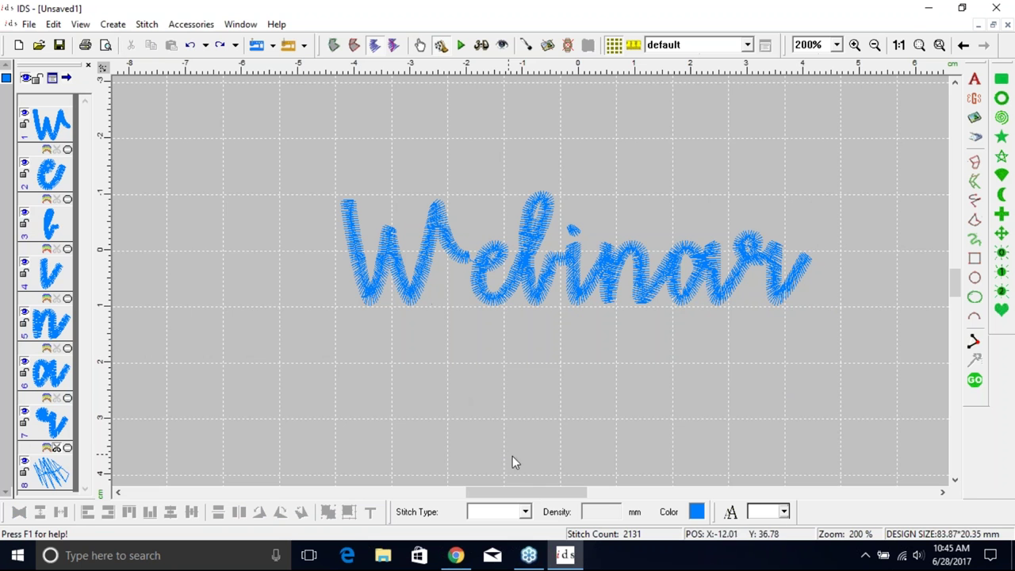
pyautogui.moveTo(517, 500); pyautogui.dragTo(522, 498)
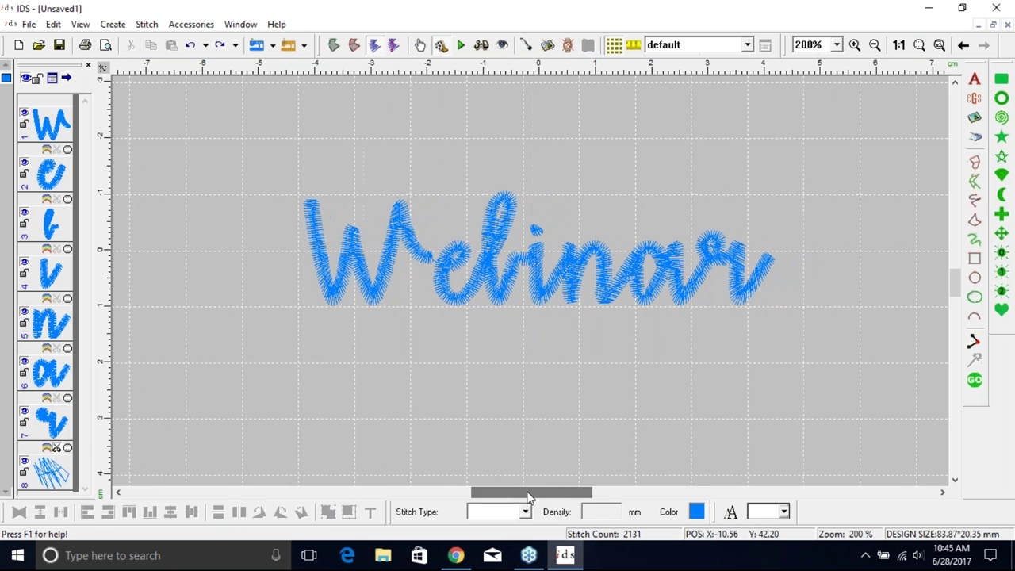
# Change the Webinar lettering's position relative to its baseline to Centered on the line.
pyautogui.click(532, 274)
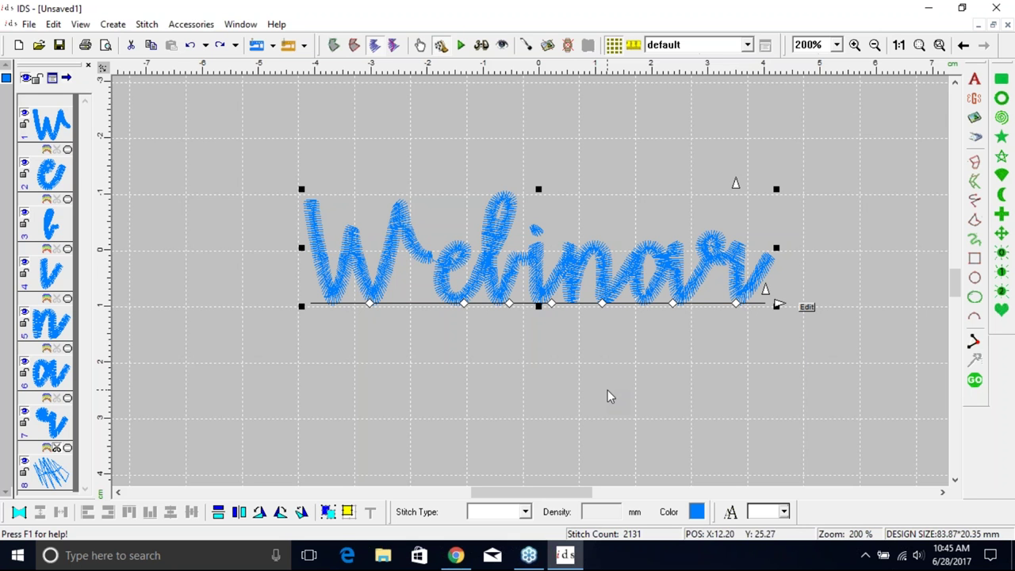
pyautogui.click(807, 307)
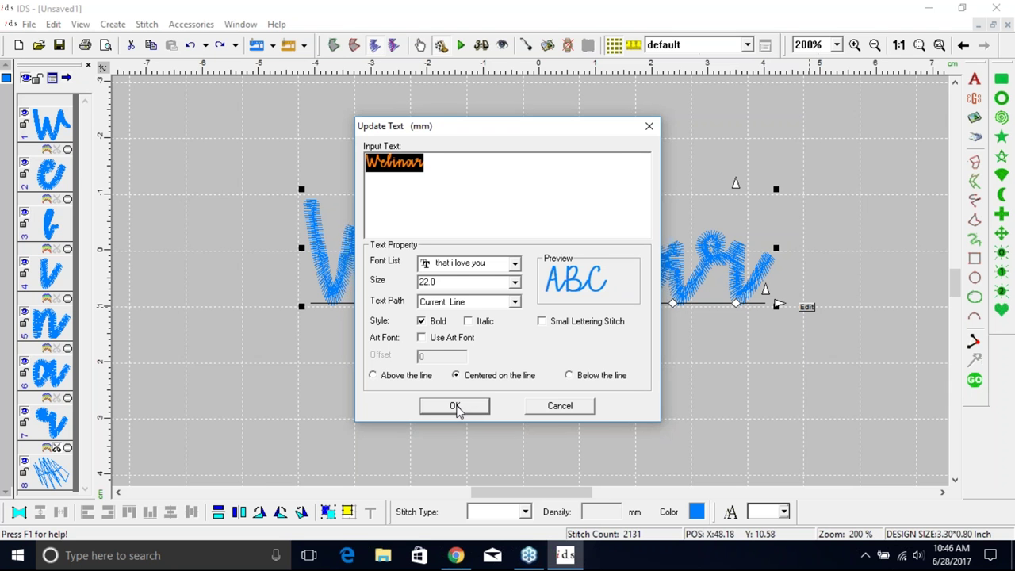
pyautogui.click(456, 406)
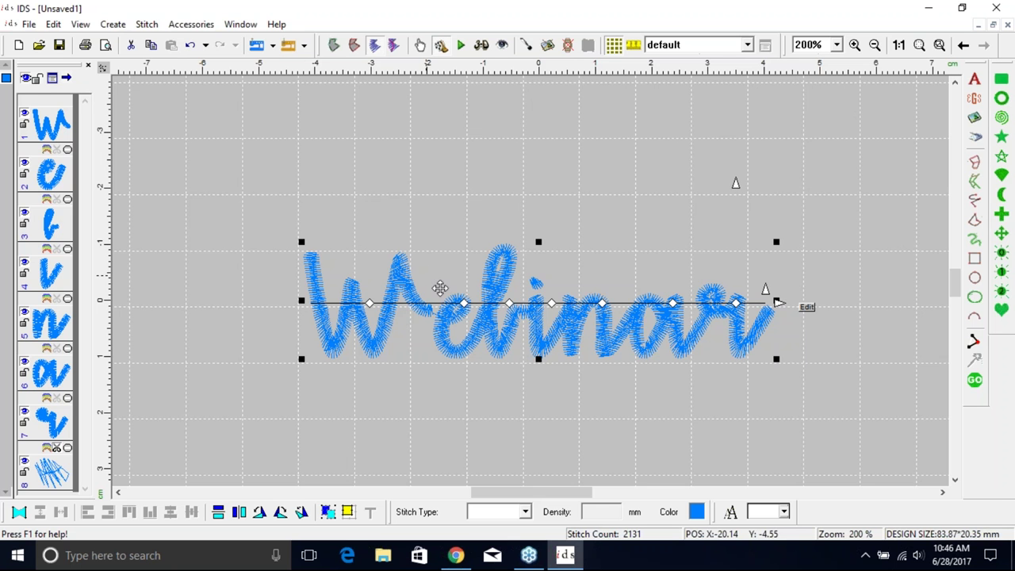
# Try the lettering with the Below the line position, and set it back to Above the line.
pyautogui.click(809, 309)
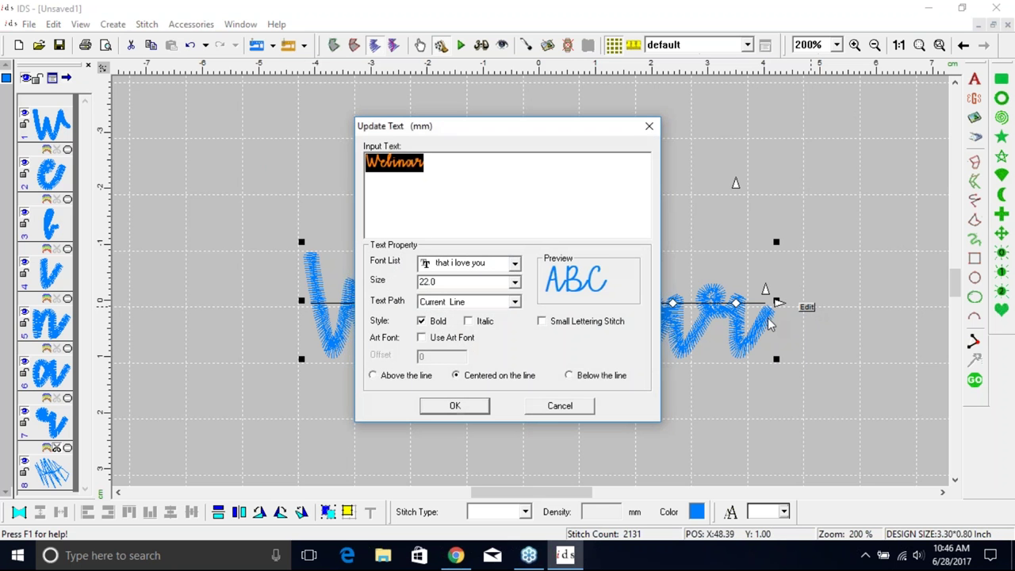
pyautogui.click(568, 377)
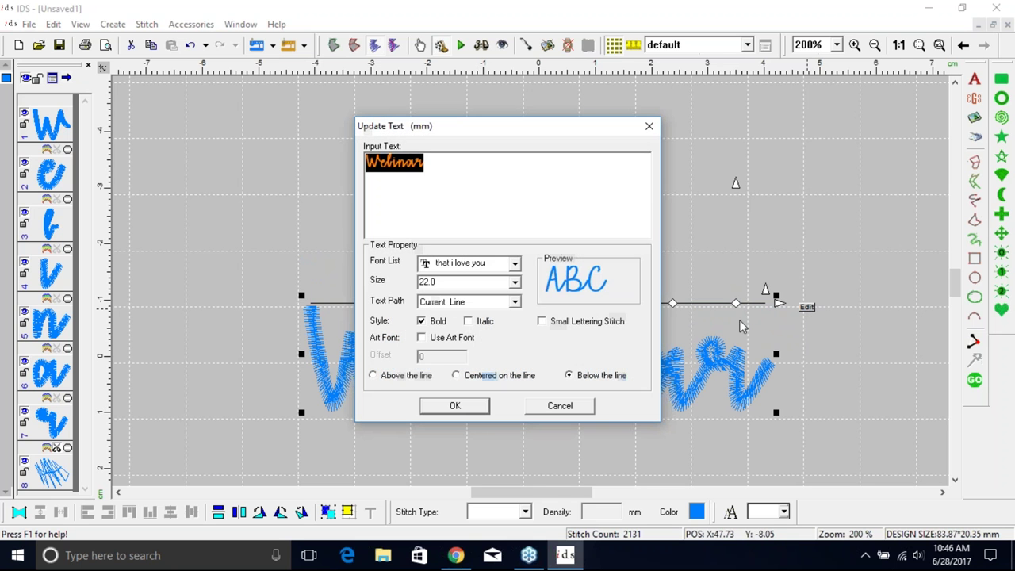
pyautogui.click(374, 376)
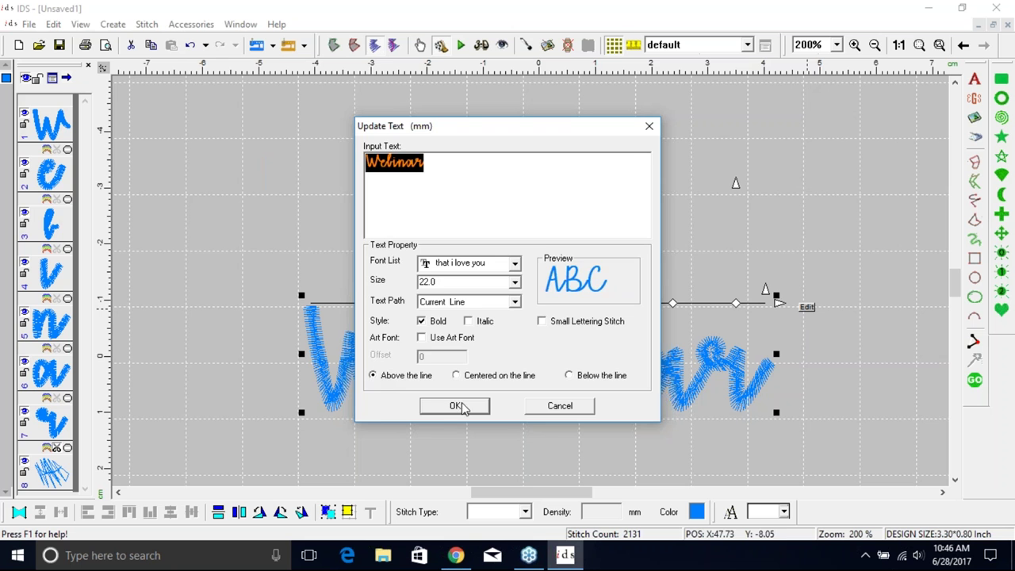
pyautogui.click(464, 409)
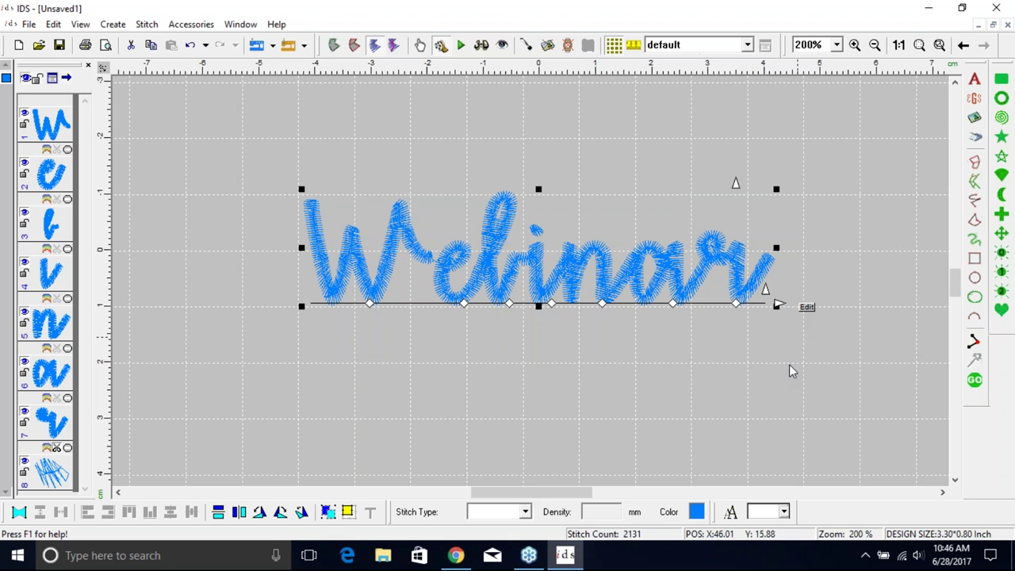
# Open the Webinar lettering's text properties for editing.
pyautogui.click(808, 308)
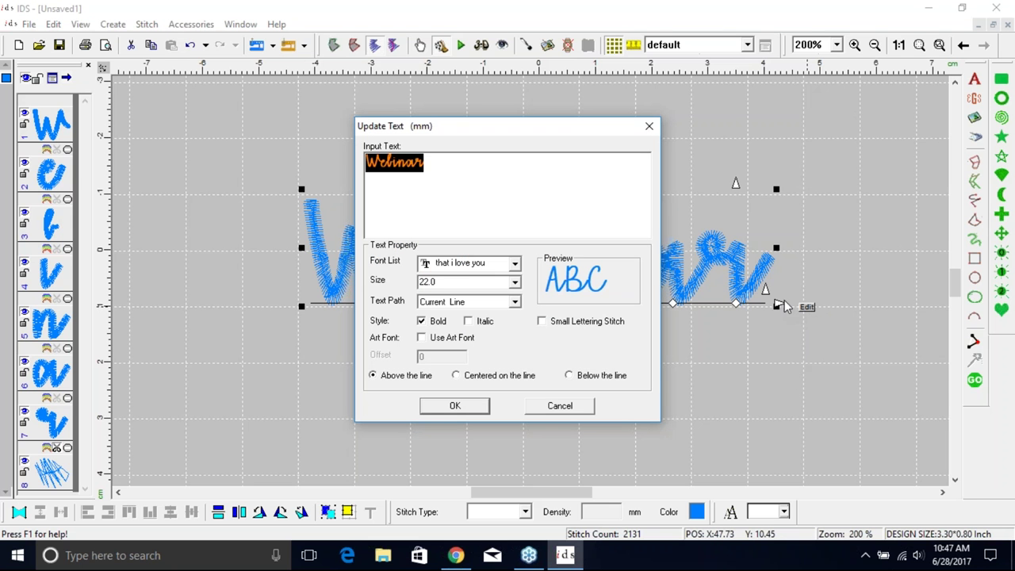
# Try a Line text path sloping down to the right for the Webinar lettering and undo it.
pyautogui.click(515, 302)
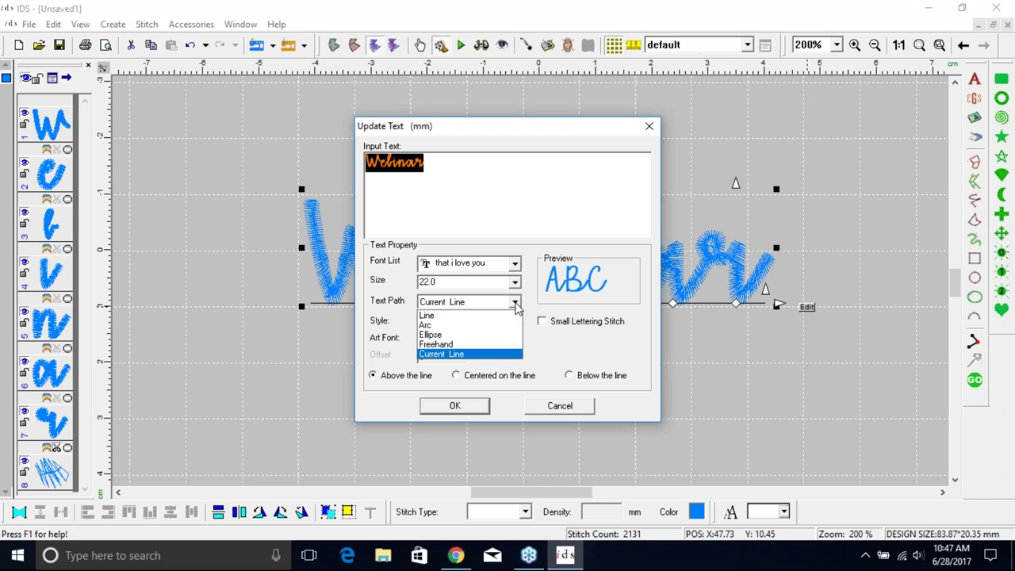
pyautogui.click(502, 316)
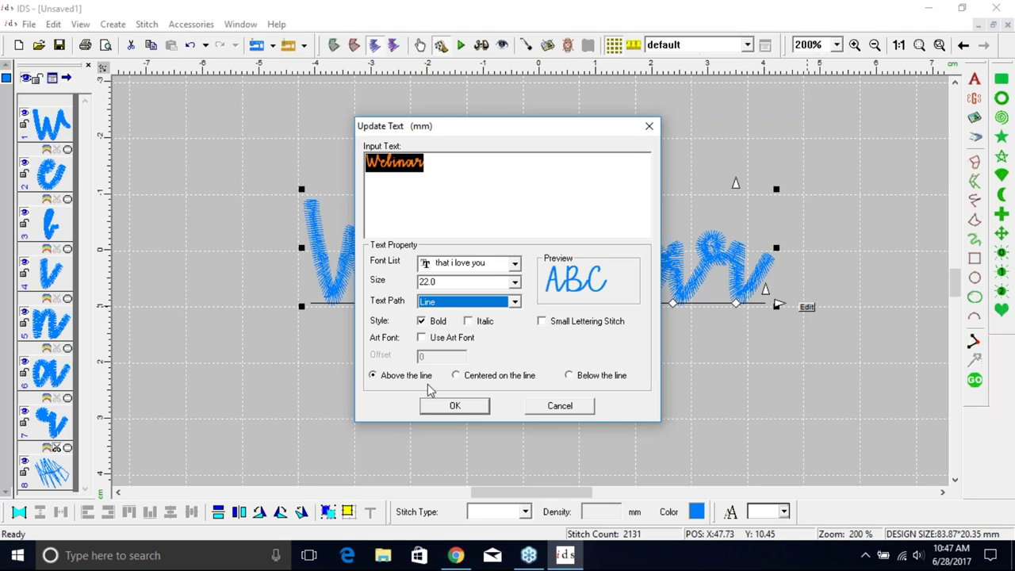
pyautogui.click(453, 405)
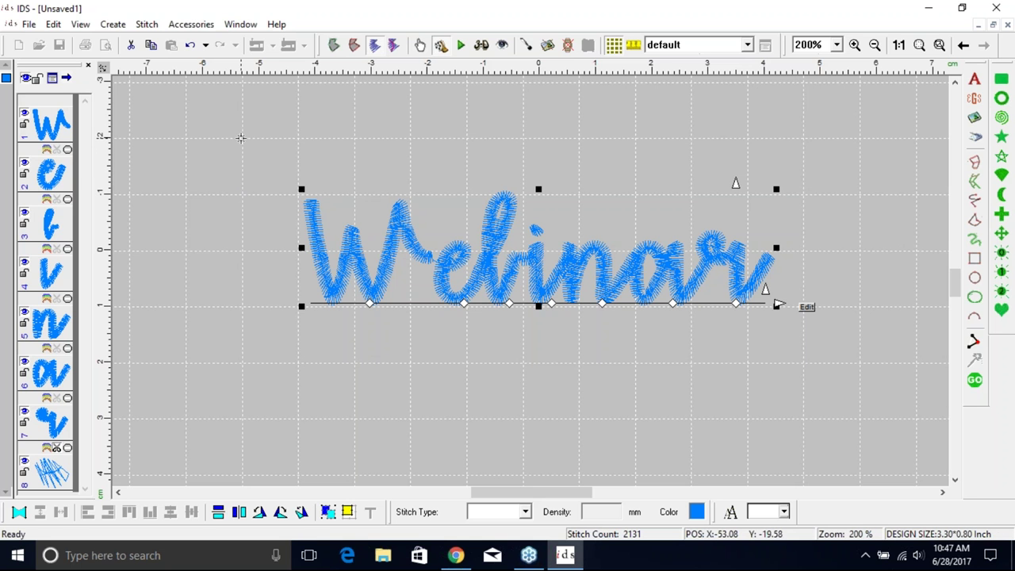
pyautogui.click(241, 139)
pyautogui.press('Escape')
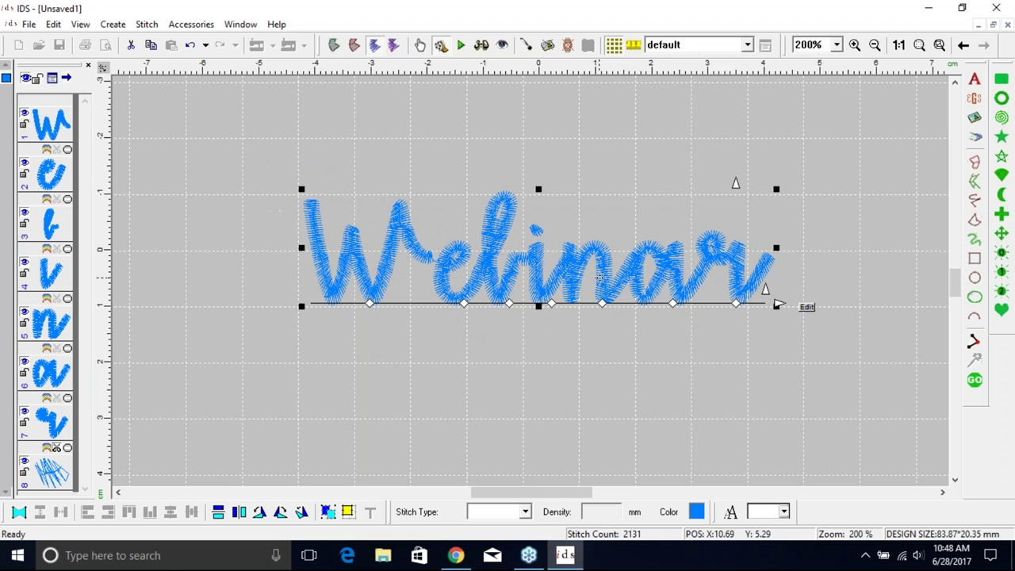
pyautogui.click(269, 189)
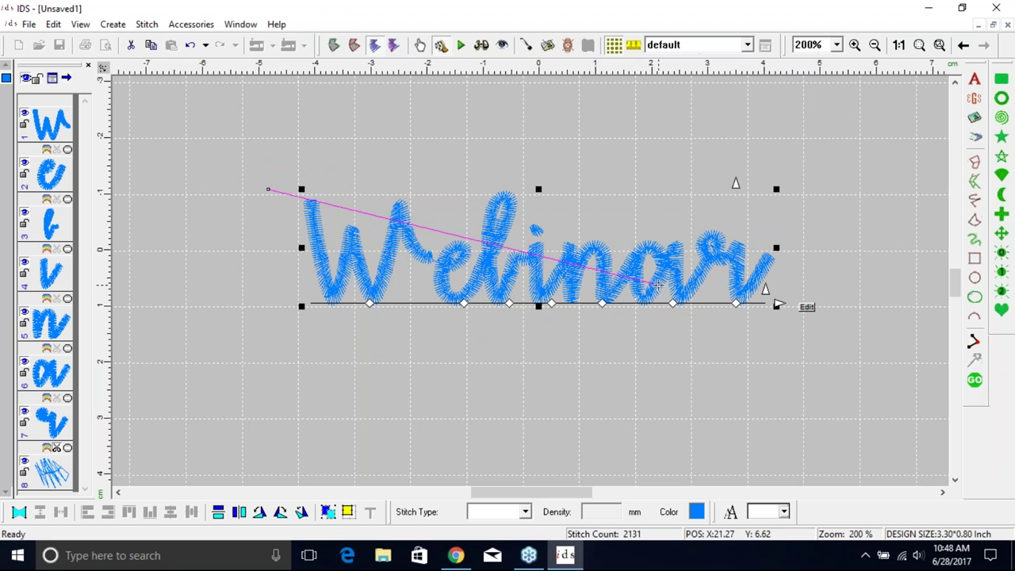
pyautogui.click(747, 305)
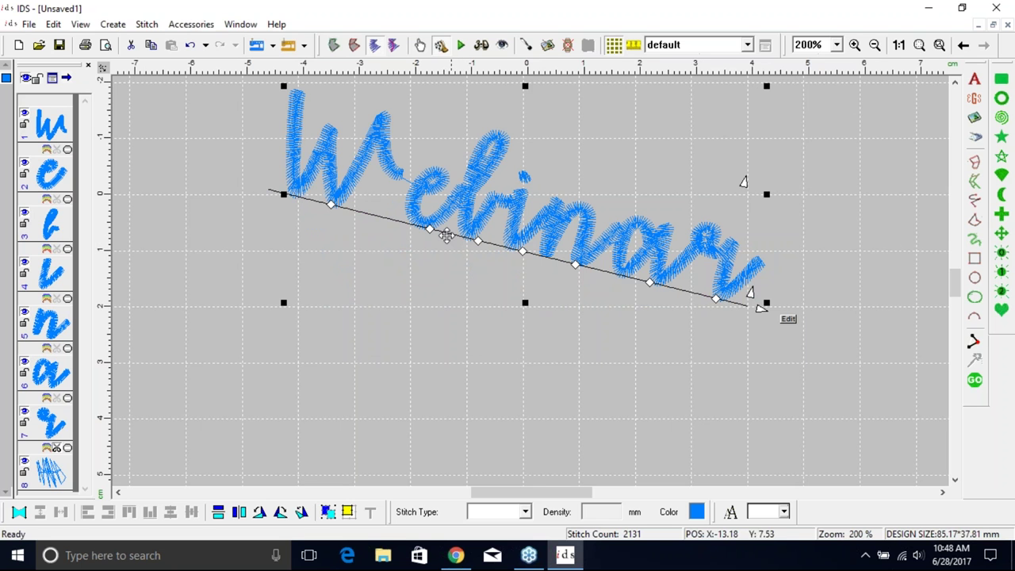
pyautogui.click(974, 380)
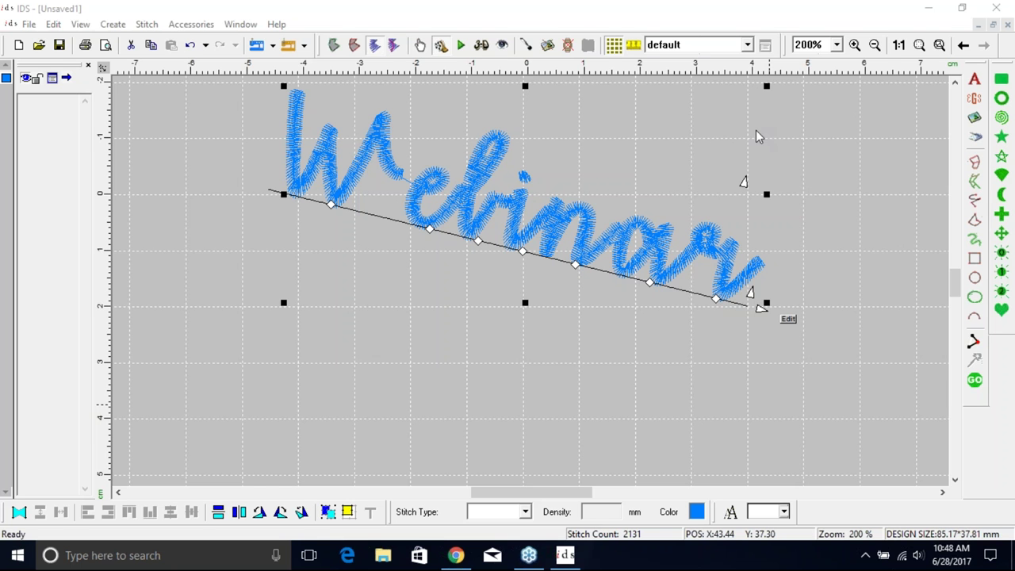
pyautogui.click(190, 46)
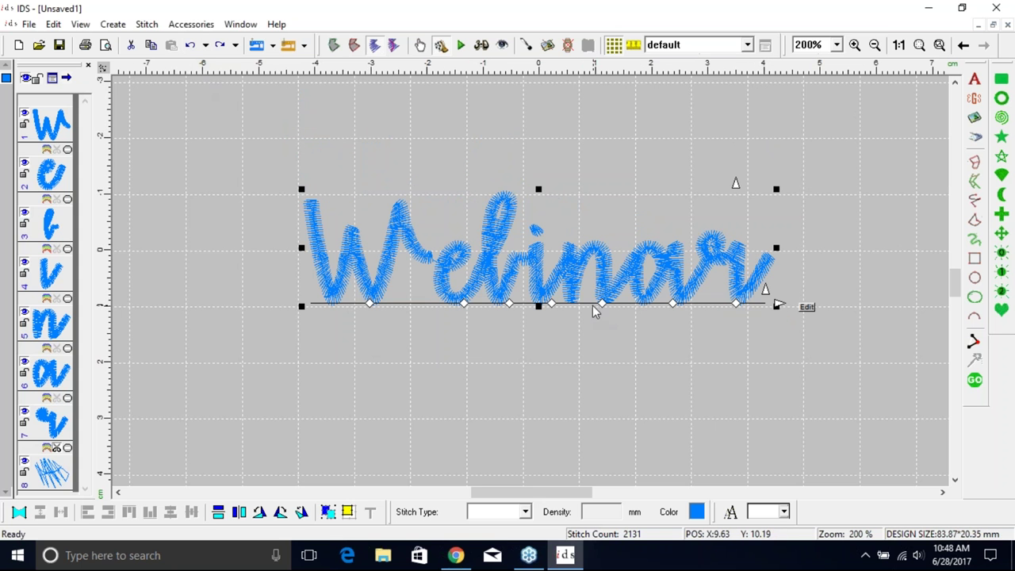
# Ungroup the Webinar lettering into separate letters and clear the selection.
pyautogui.click(53, 24)
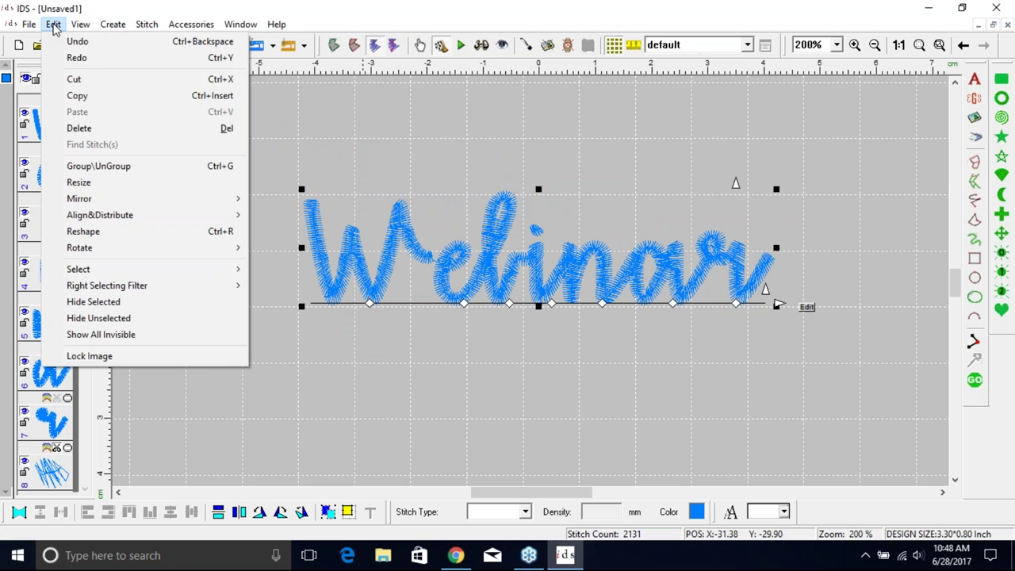
pyautogui.click(100, 167)
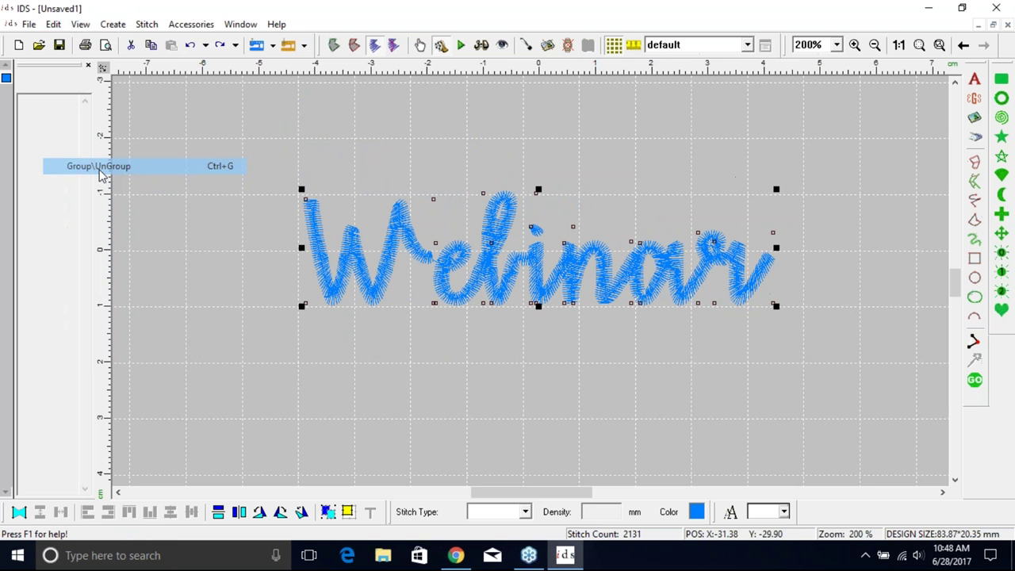
pyautogui.click(564, 396)
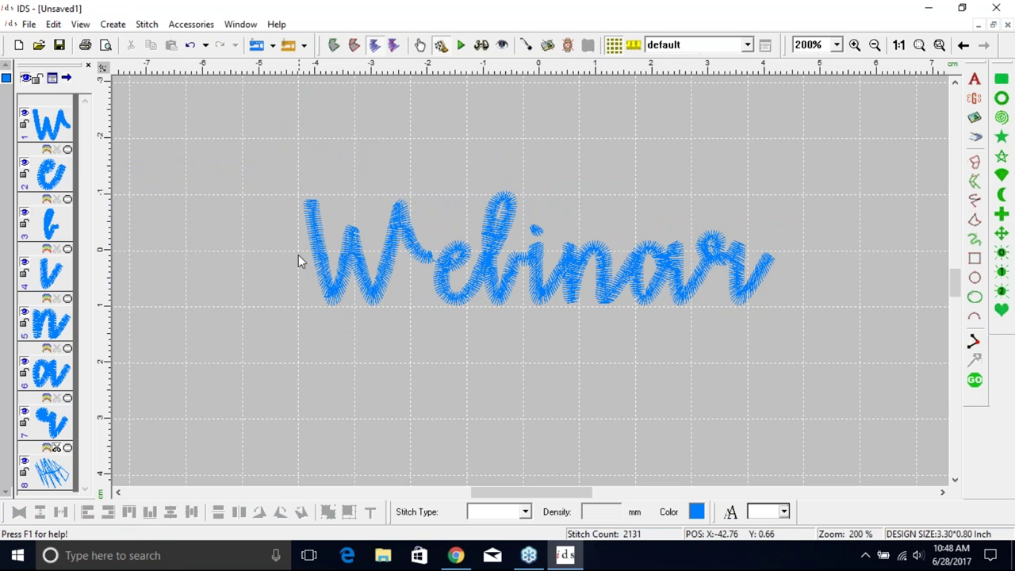
# Try moving the letter W slightly away from the e and undo the move.
pyautogui.click(355, 270)
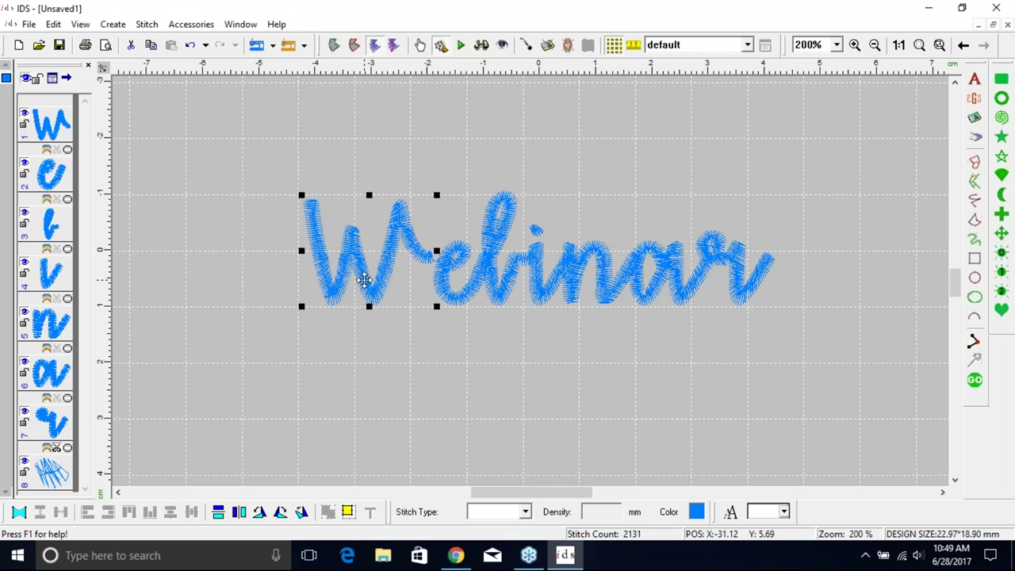
pyautogui.moveTo(363, 280); pyautogui.dragTo(342, 295)
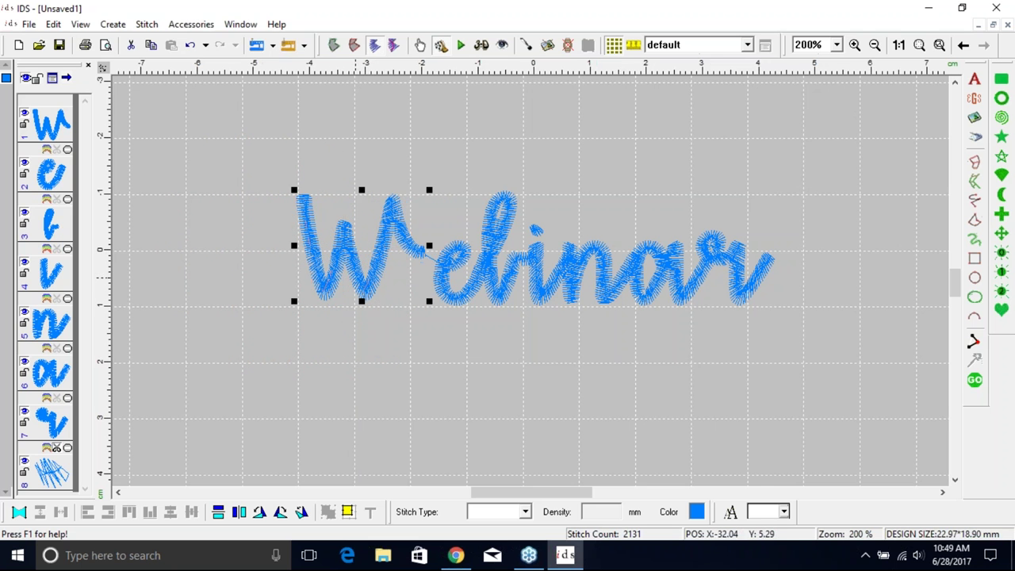
pyautogui.click(195, 48)
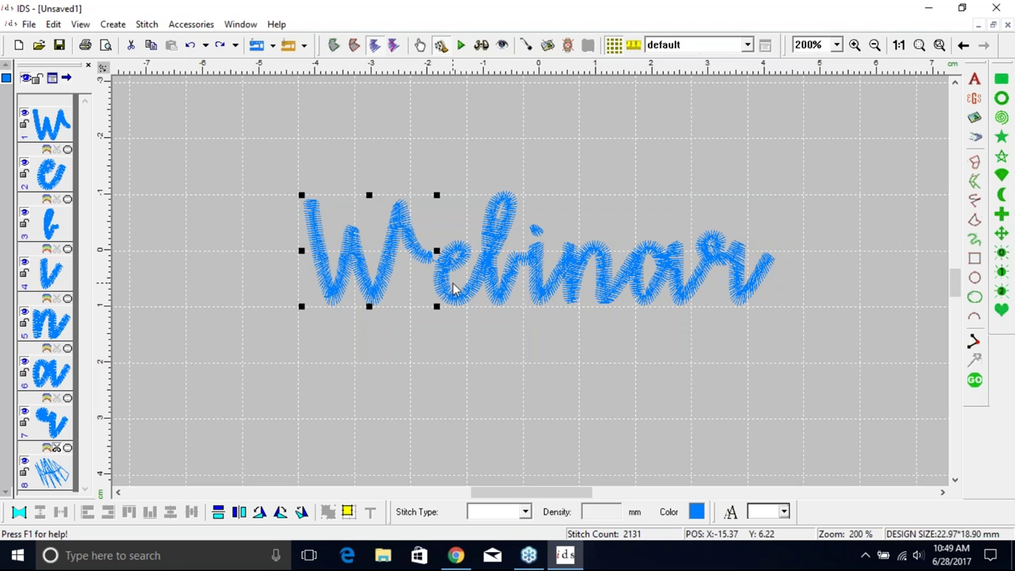
# Reposition the letter W so it joins the e, and select all the letters of Webinar together.
pyautogui.moveTo(370, 251)
pyautogui.mouseDown()
pyautogui.moveTo(264, 257)
pyautogui.moveTo(359, 251)
pyautogui.moveTo(372, 210)
pyautogui.moveTo(375, 253)
pyautogui.mouseUp()
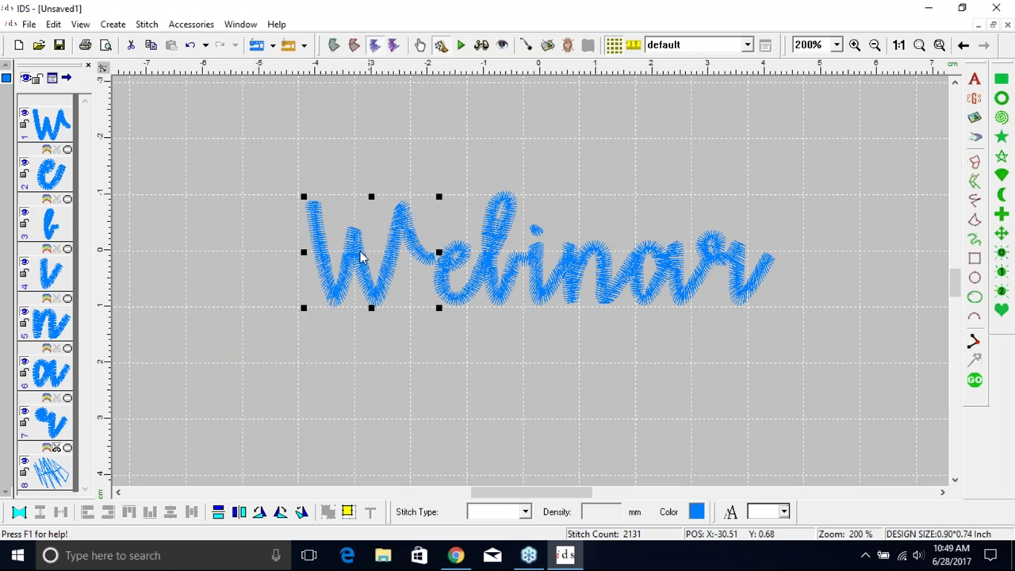
pyautogui.moveTo(361, 256); pyautogui.dragTo(449, 270)
pyautogui.moveTo(421, 279); pyautogui.dragTo(372, 225)
pyautogui.moveTo(381, 167); pyautogui.dragTo(372, 253)
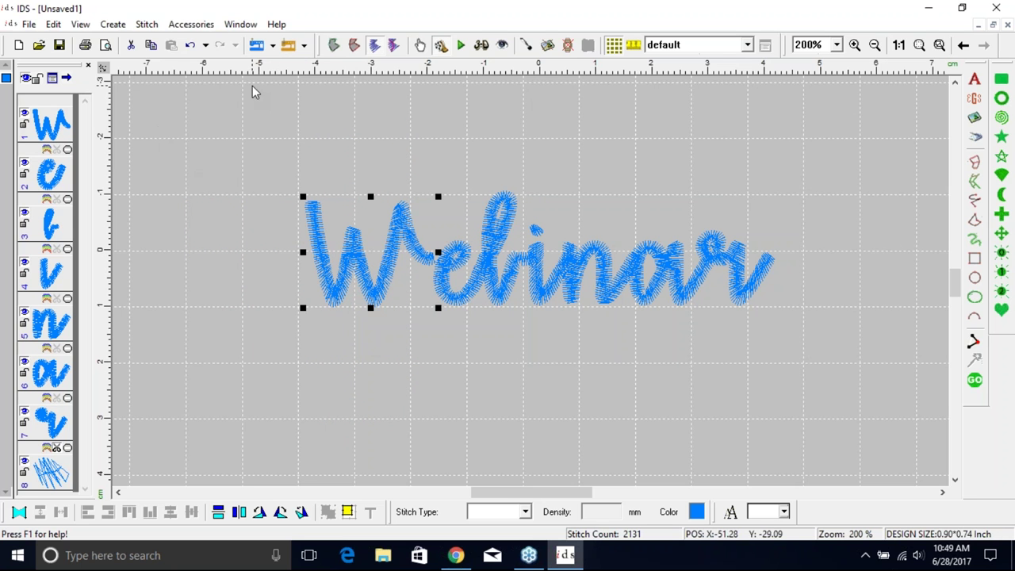
pyautogui.click(852, 410)
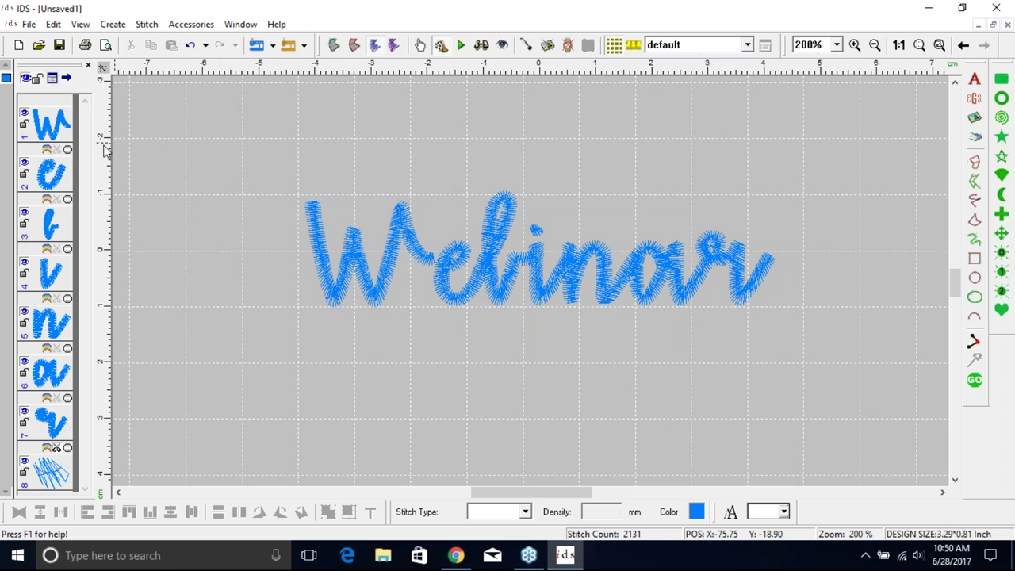
pyautogui.moveTo(244, 165); pyautogui.dragTo(858, 356)
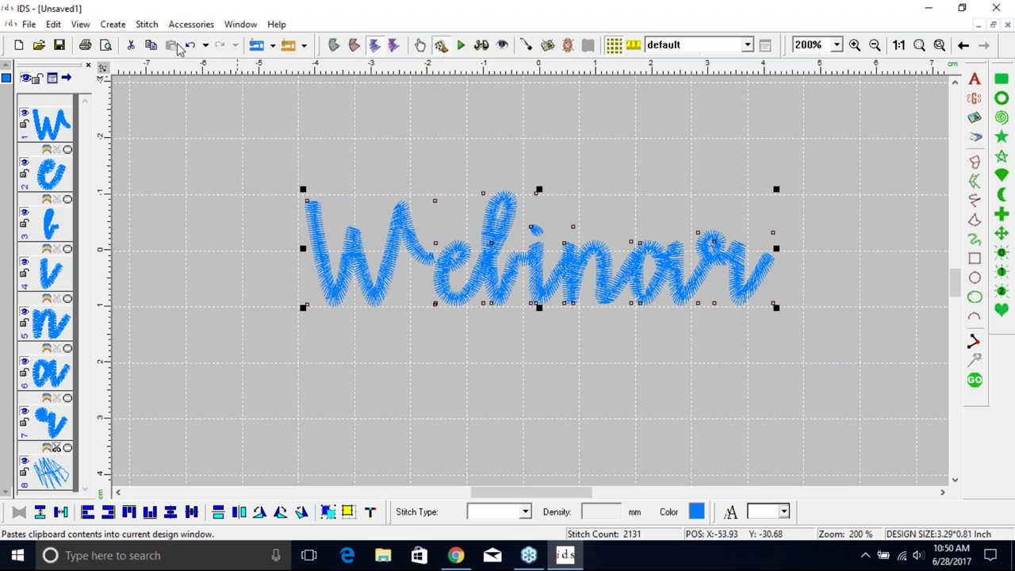
# Start a new design and insert the text Webinar with an Arc text path, centered on the line.
pyautogui.click(30, 23)
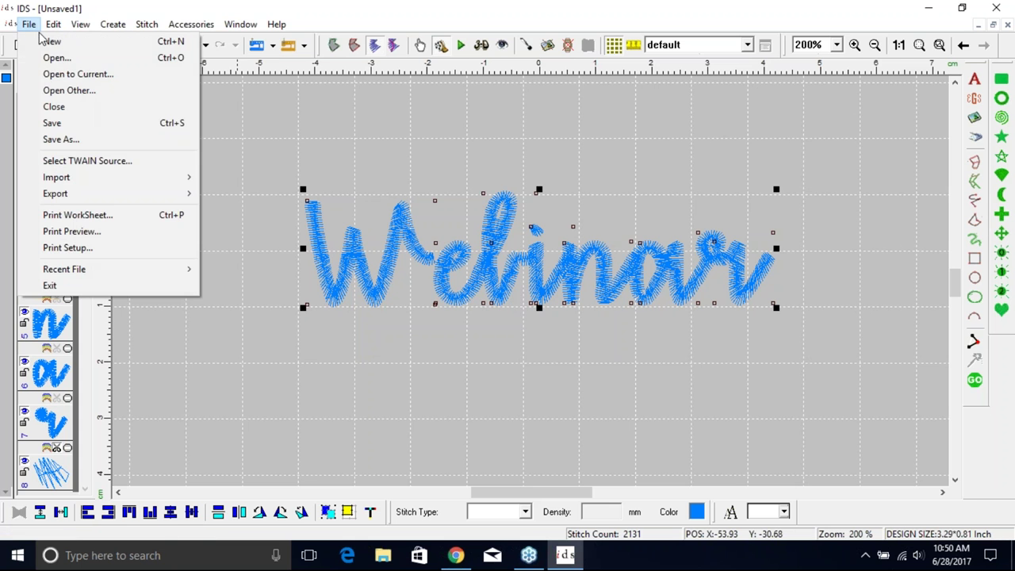
pyautogui.click(43, 44)
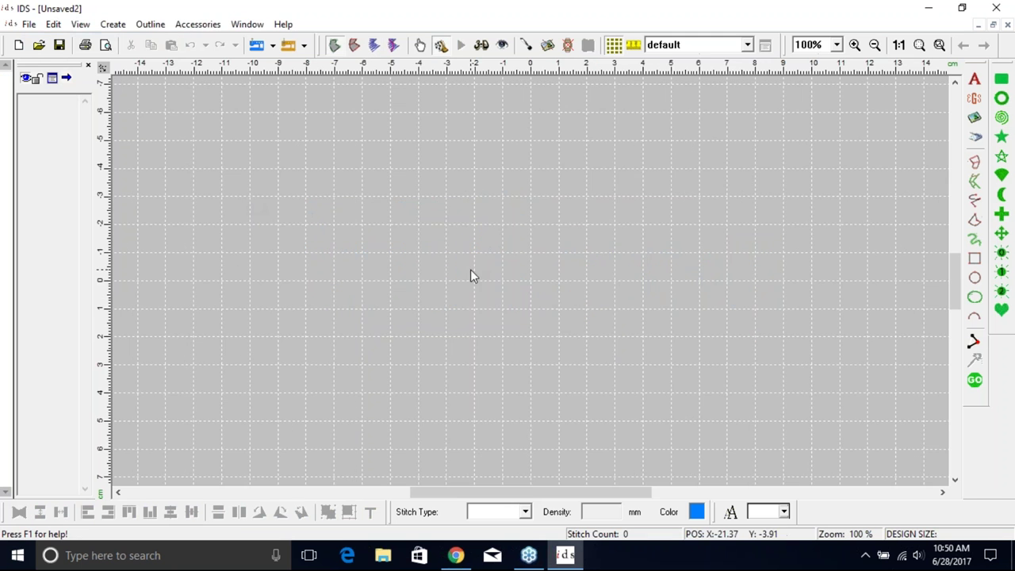
pyautogui.click(975, 79)
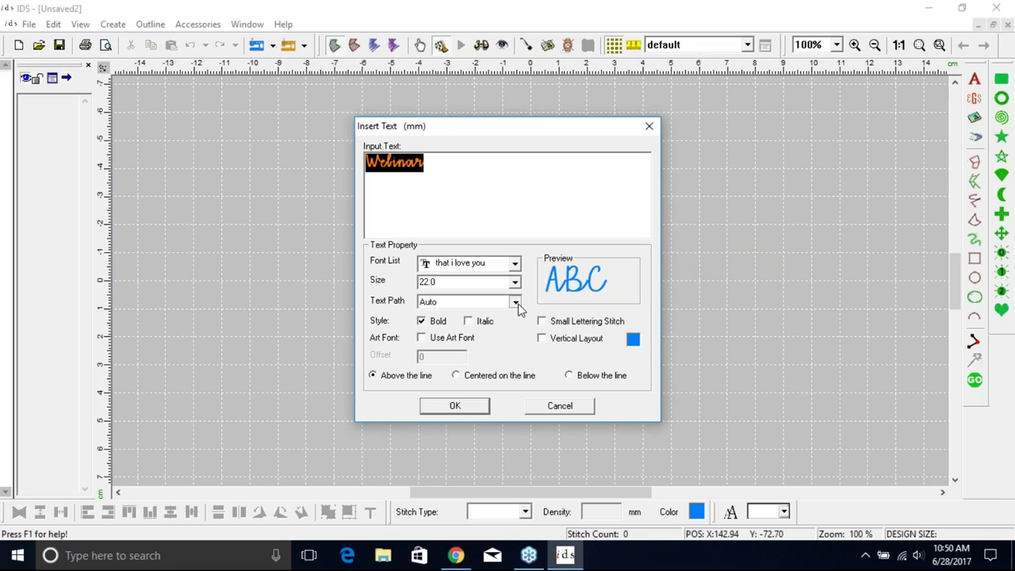
pyautogui.click(516, 304)
pyautogui.click(484, 334)
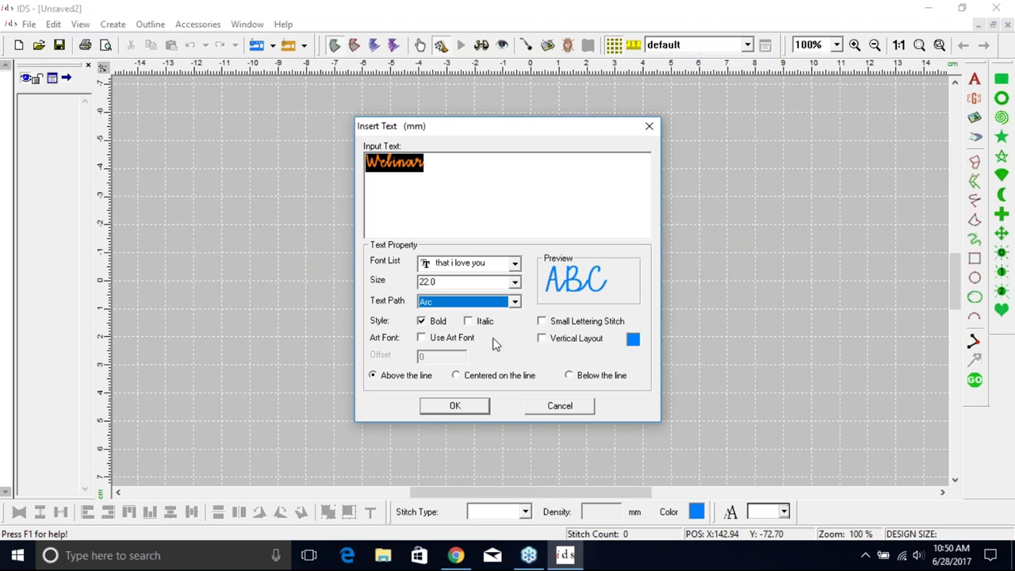
pyautogui.click(457, 376)
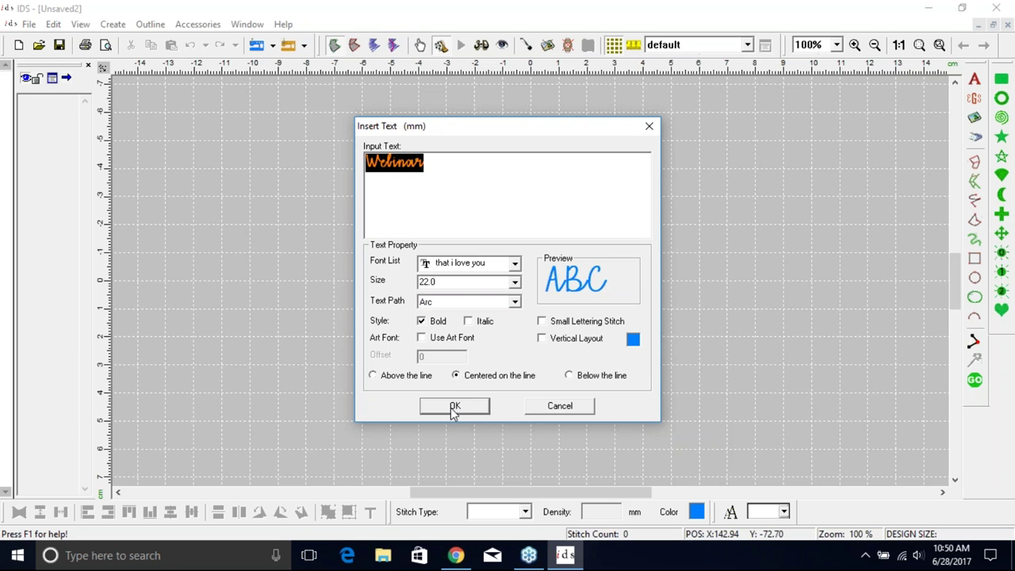
pyautogui.click(455, 407)
pyautogui.click(456, 407)
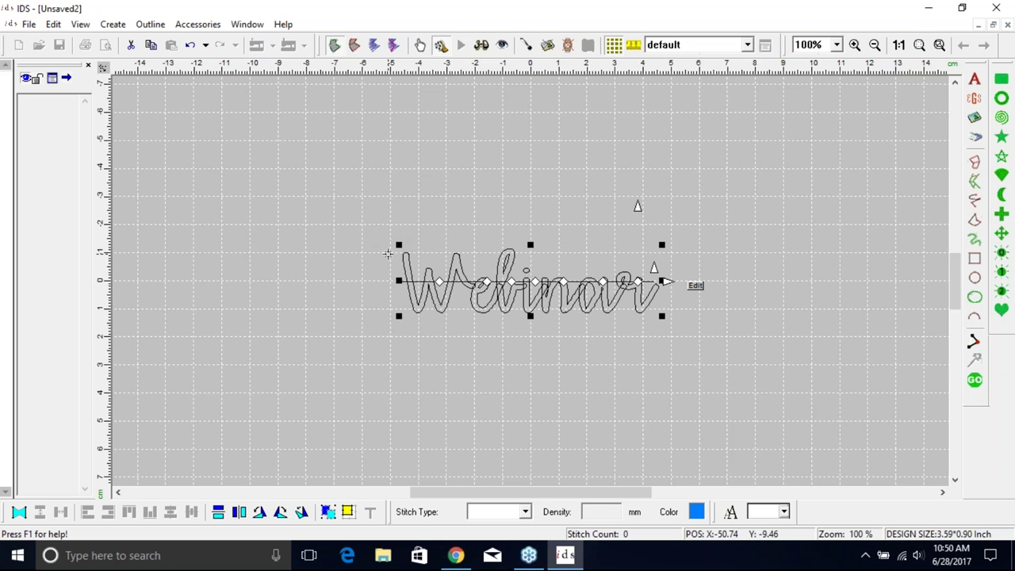
# Draw an upward-bulging arc about 10 cm wide as the text path.
pyautogui.moveTo(389, 252); pyautogui.dragTo(673, 255)
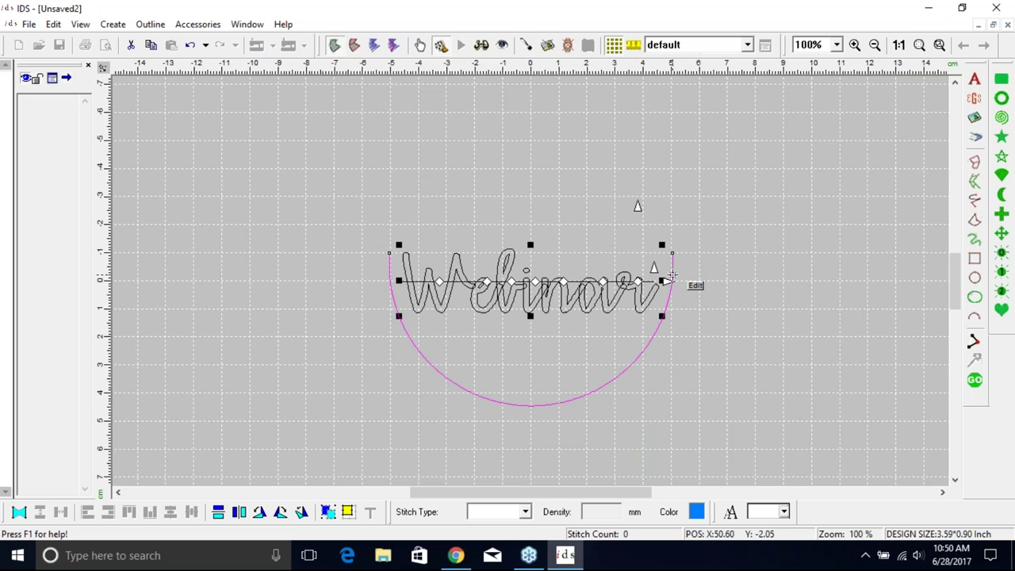
pyautogui.moveTo(671, 275); pyautogui.dragTo(531, 196)
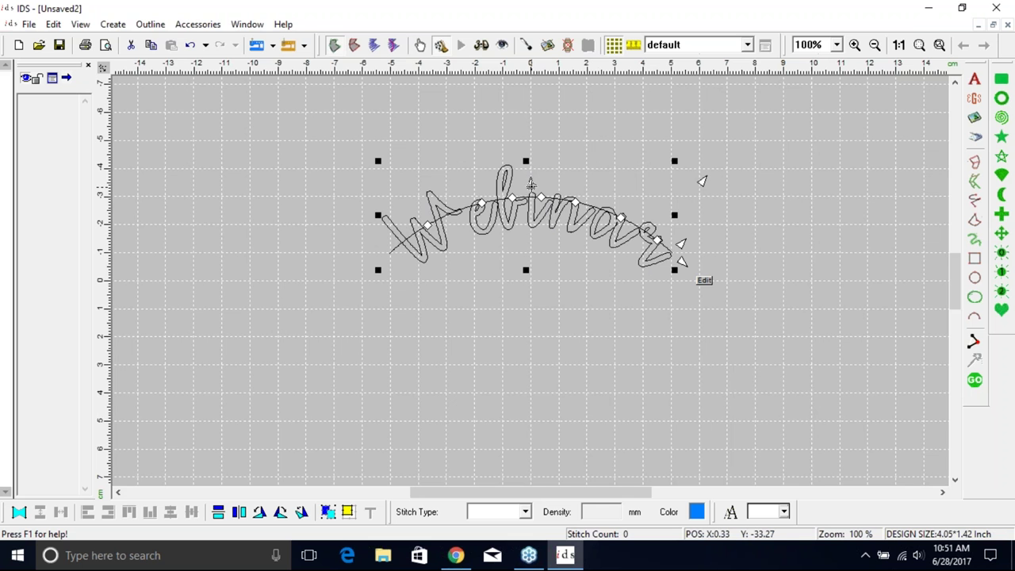
# Lower the peak of the text arc slightly and shorten the arc a little.
pyautogui.click(532, 183)
pyautogui.moveTo(531, 180)
pyautogui.mouseDown()
pyautogui.moveTo(537, 100)
pyautogui.moveTo(533, 440)
pyautogui.moveTo(532, 192)
pyautogui.mouseUp()
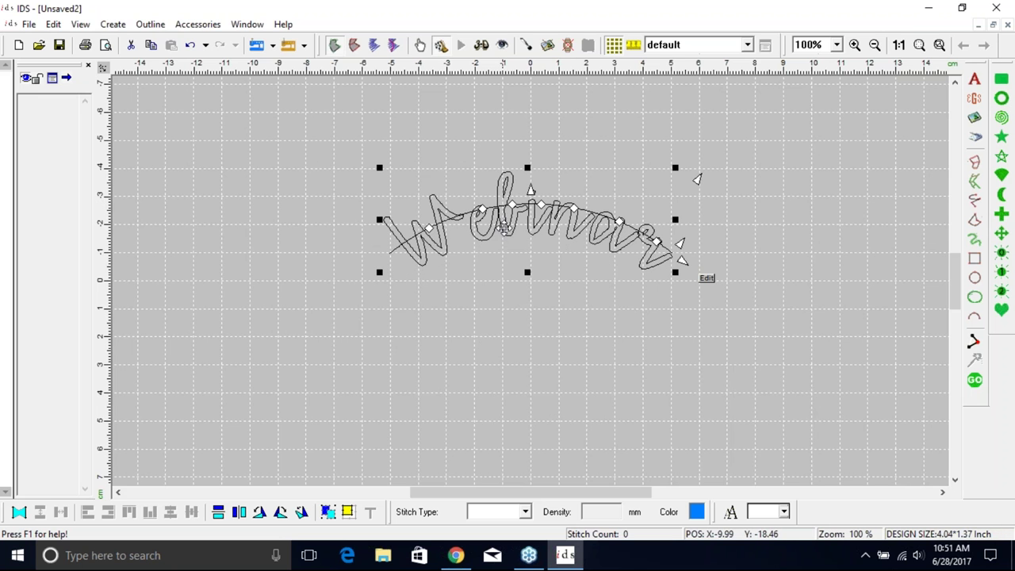
pyautogui.click(683, 261)
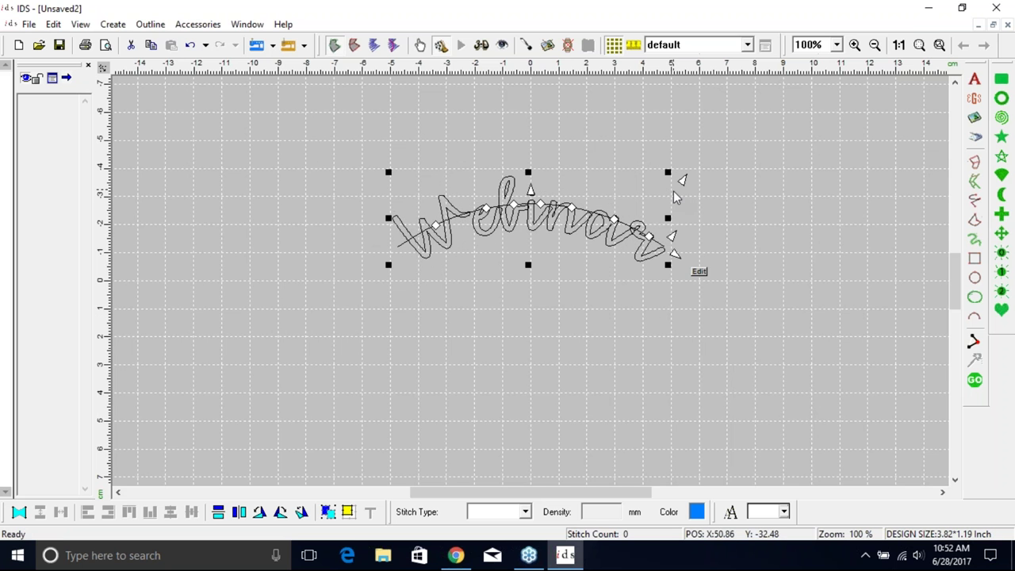
pyautogui.moveTo(701, 268)
pyautogui.mouseDown()
pyautogui.moveTo(709, 195)
pyautogui.moveTo(743, 159)
pyautogui.moveTo(691, 324)
pyautogui.moveTo(689, 254)
pyautogui.moveTo(710, 190)
pyautogui.moveTo(687, 256)
pyautogui.mouseUp()
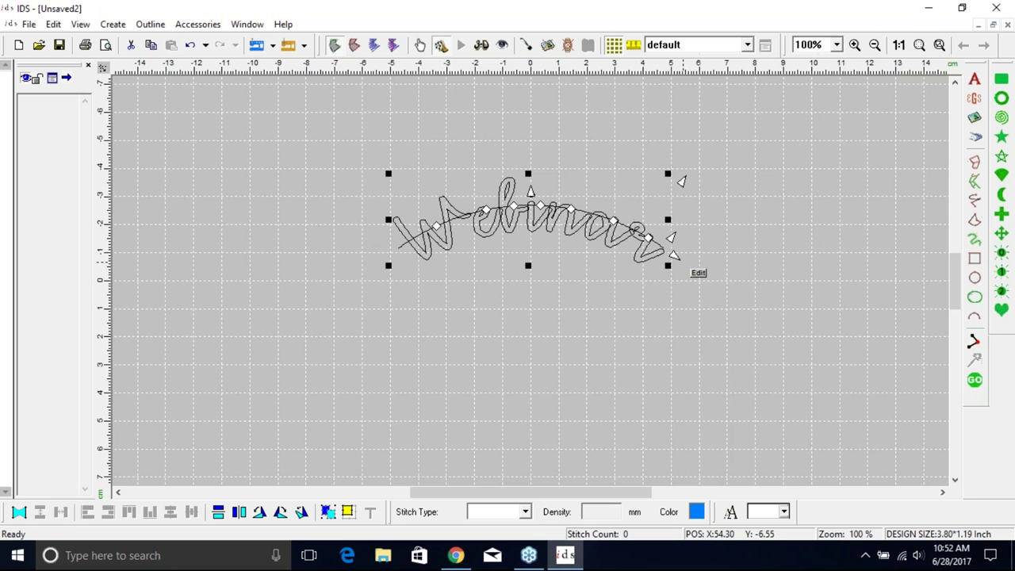
# Update the arched Webinar text to sit above the line on the current arc.
pyautogui.click(700, 275)
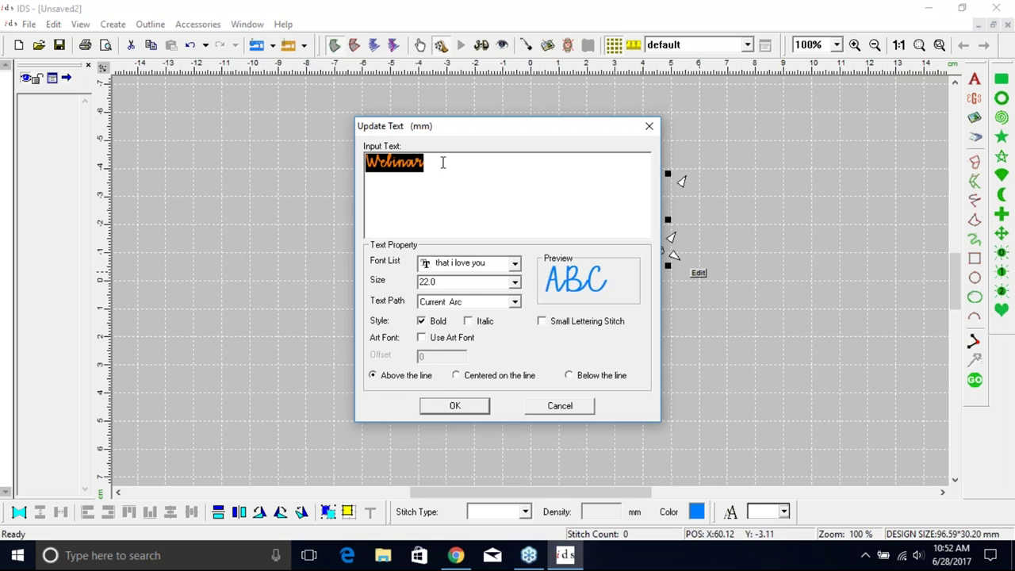
pyautogui.moveTo(479, 136); pyautogui.dragTo(181, 111)
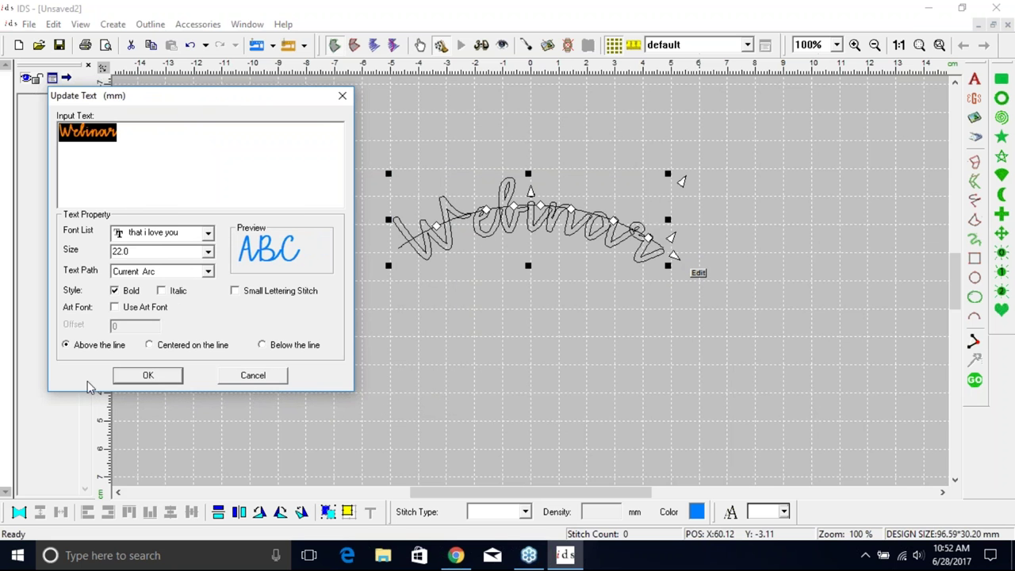
pyautogui.click(147, 375)
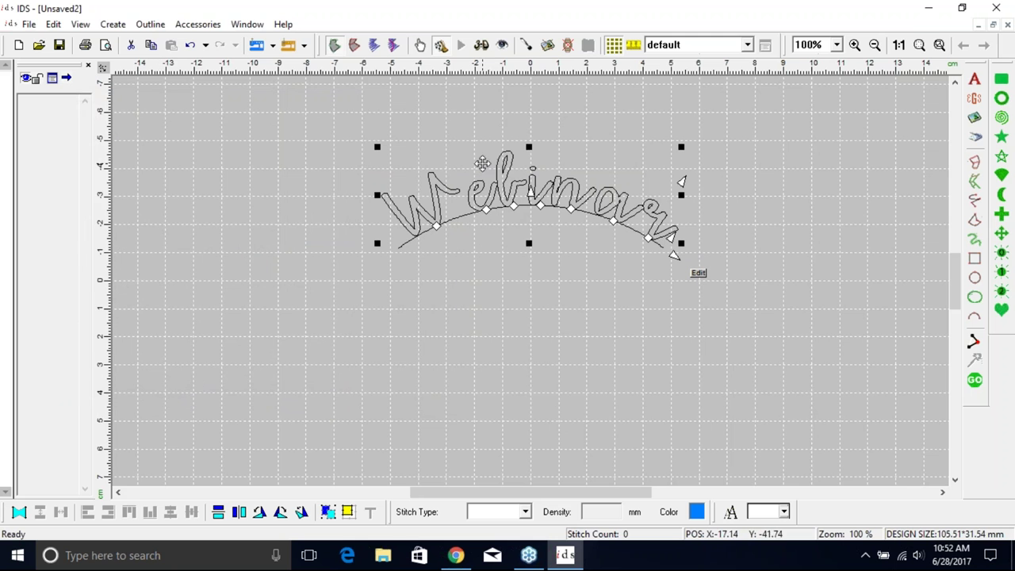
# Update the arched Webinar text to be centered on the line of the current arc.
pyautogui.click(698, 273)
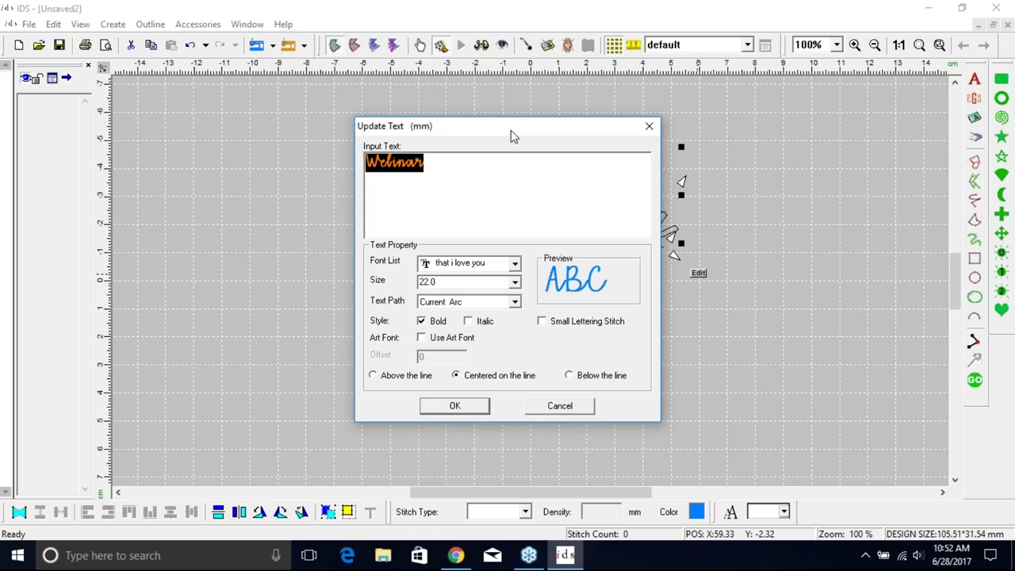
pyautogui.moveTo(524, 129); pyautogui.dragTo(293, 108)
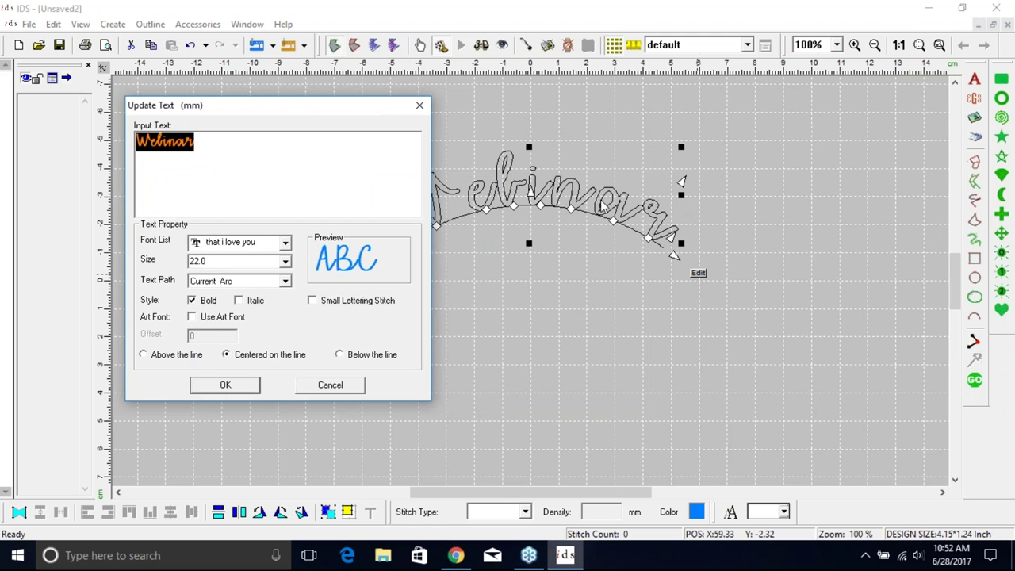
pyautogui.click(228, 385)
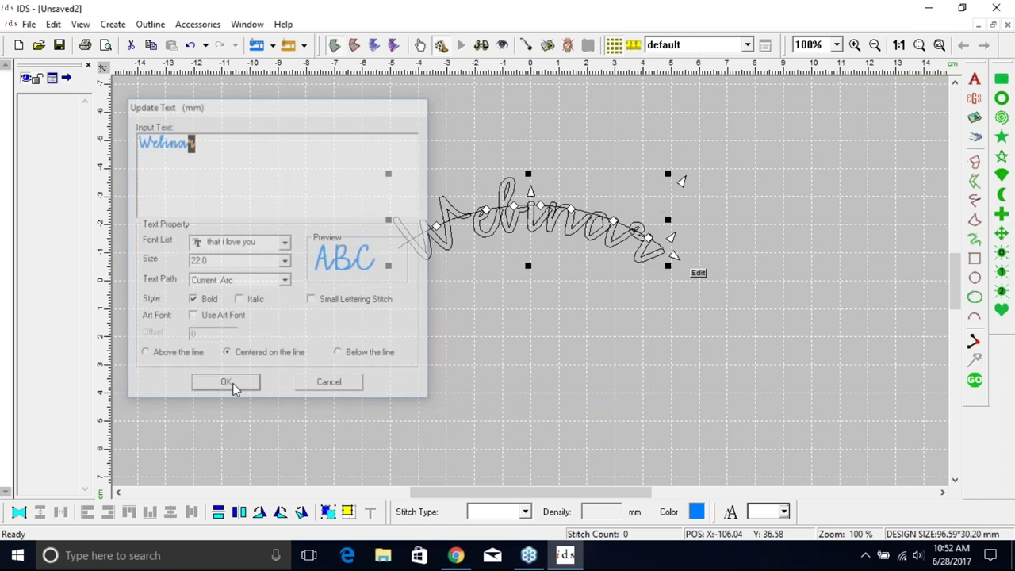
# Update the arched Webinar text to sit below the line of the current arc and generate its stitches.
pyautogui.click(698, 274)
pyautogui.click(570, 377)
pyautogui.click(472, 405)
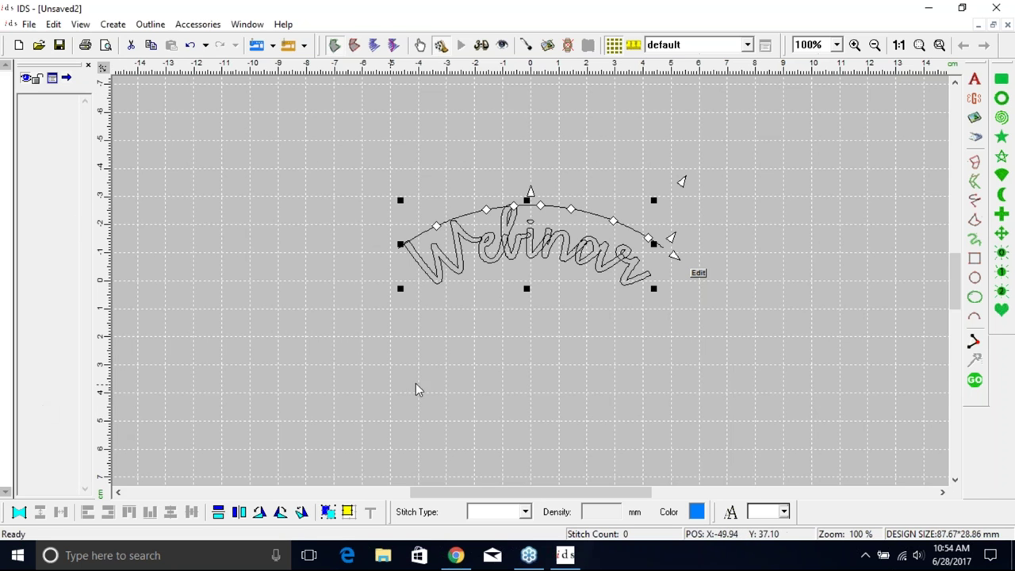
pyautogui.click(975, 381)
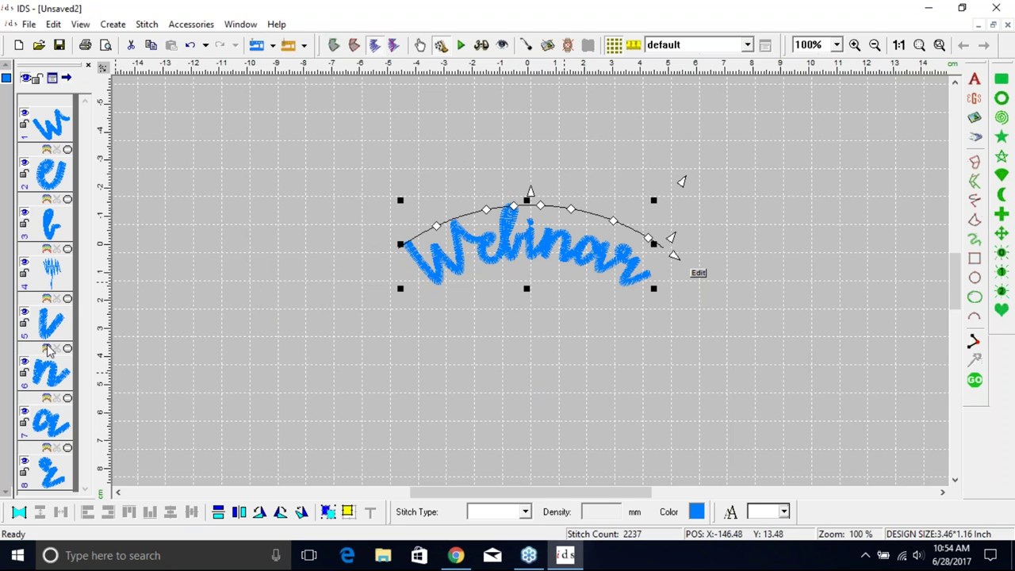
# Try to set the stitching order to the i stem, i dot, b, e and W, then regenerate the stitches.
pyautogui.click(199, 26)
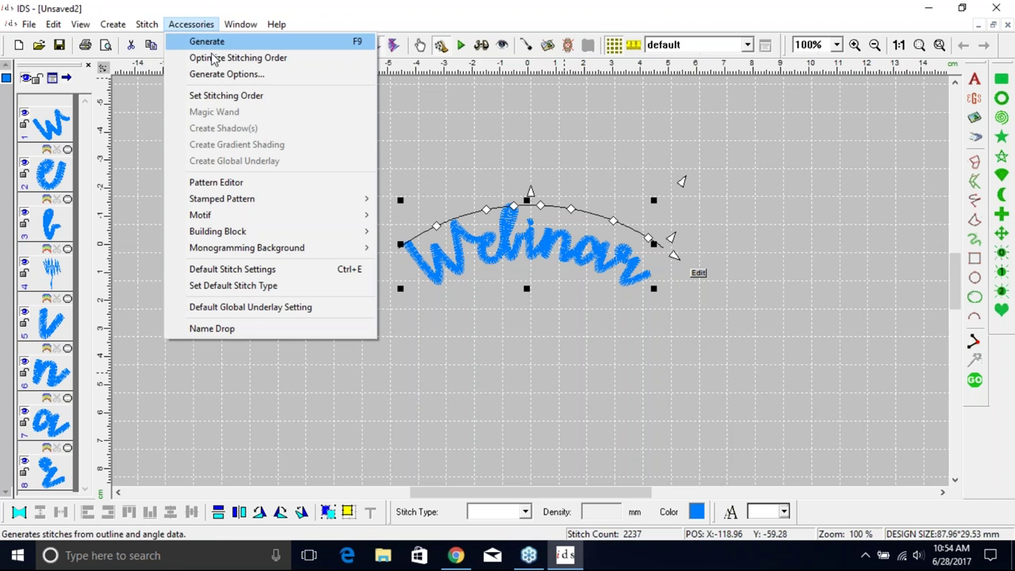
pyautogui.click(222, 101)
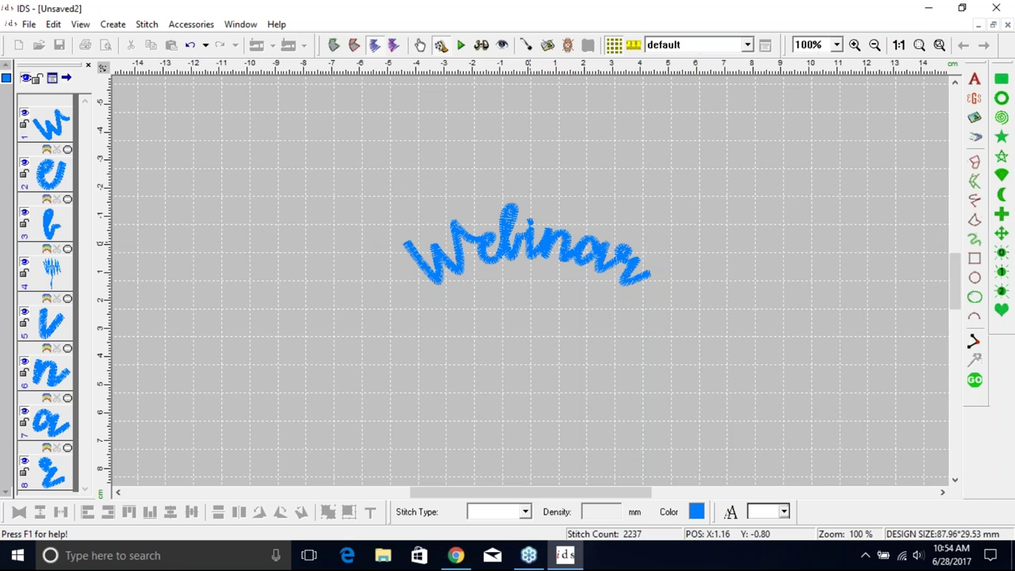
pyautogui.click(530, 251)
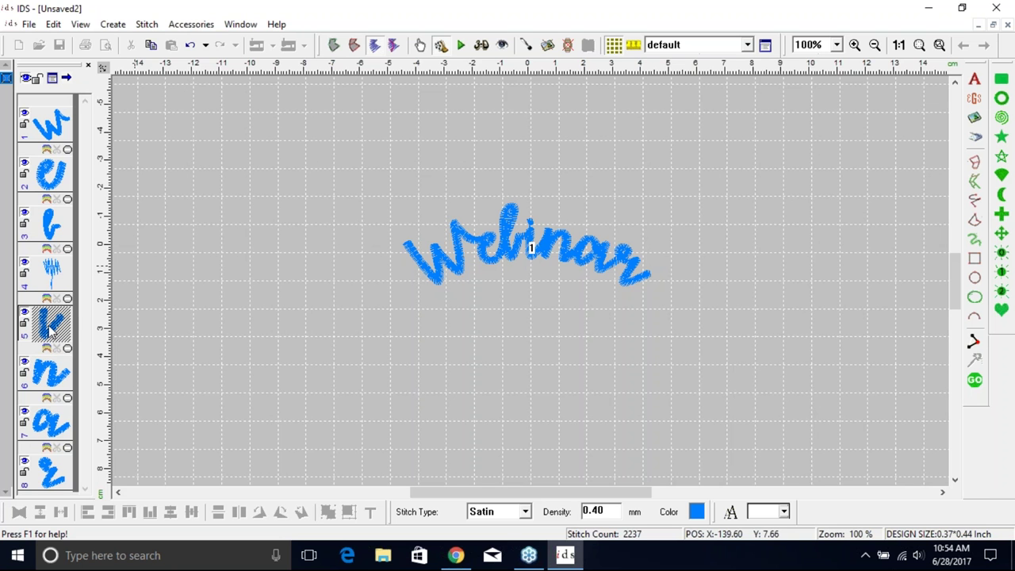
pyautogui.keyDown('ctrl'); pyautogui.click(532, 228); pyautogui.keyUp('ctrl')
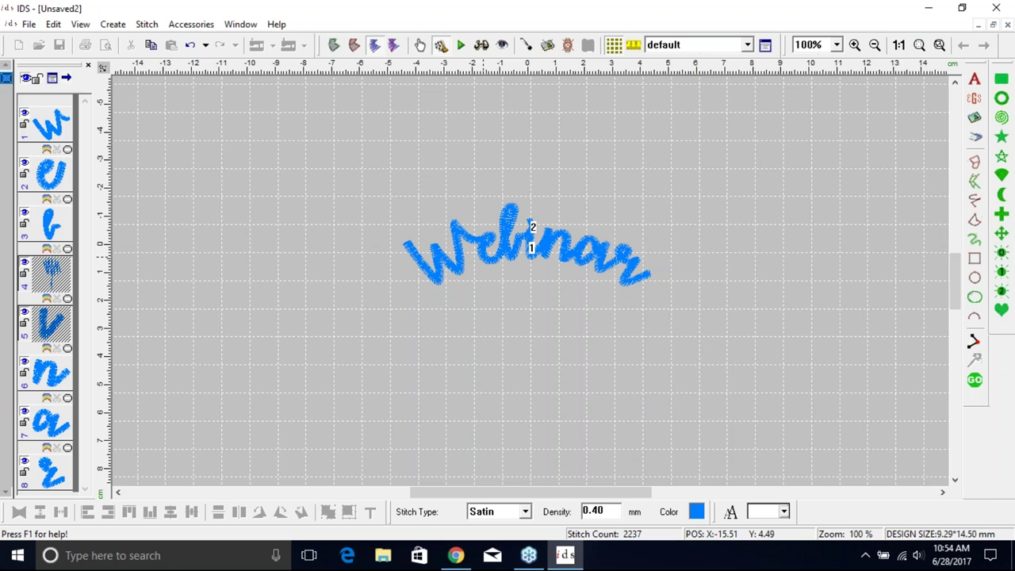
pyautogui.keyDown('ctrl'); pyautogui.click(485, 260); pyautogui.keyUp('ctrl')
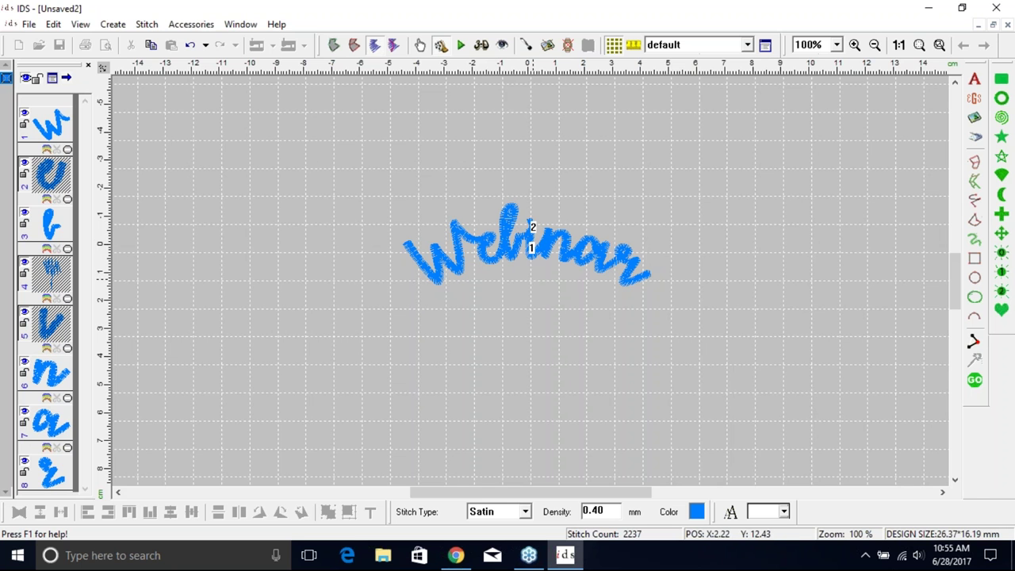
pyautogui.click(508, 257)
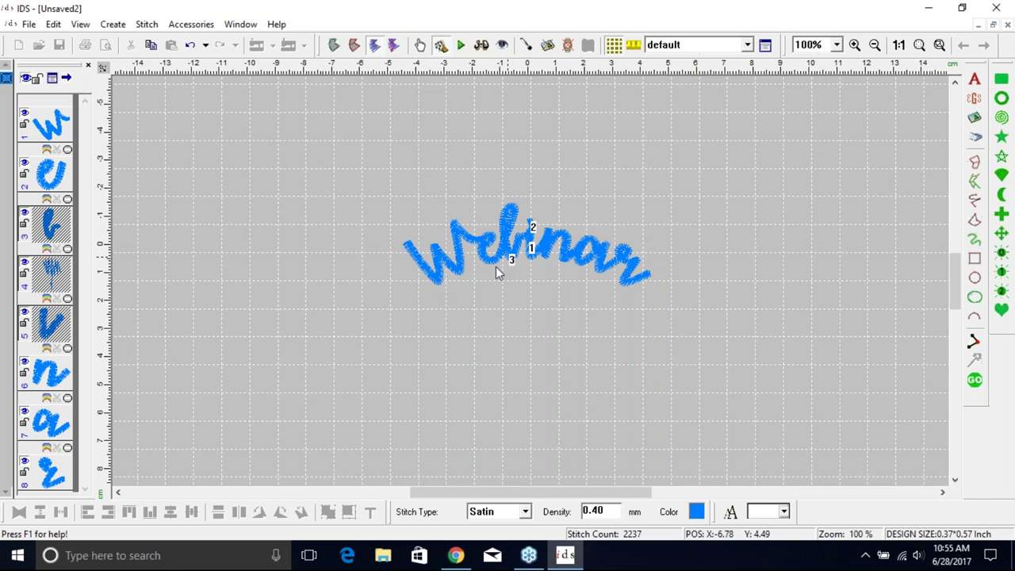
pyautogui.keyDown('ctrl'); pyautogui.click(488, 265); pyautogui.keyUp('ctrl')
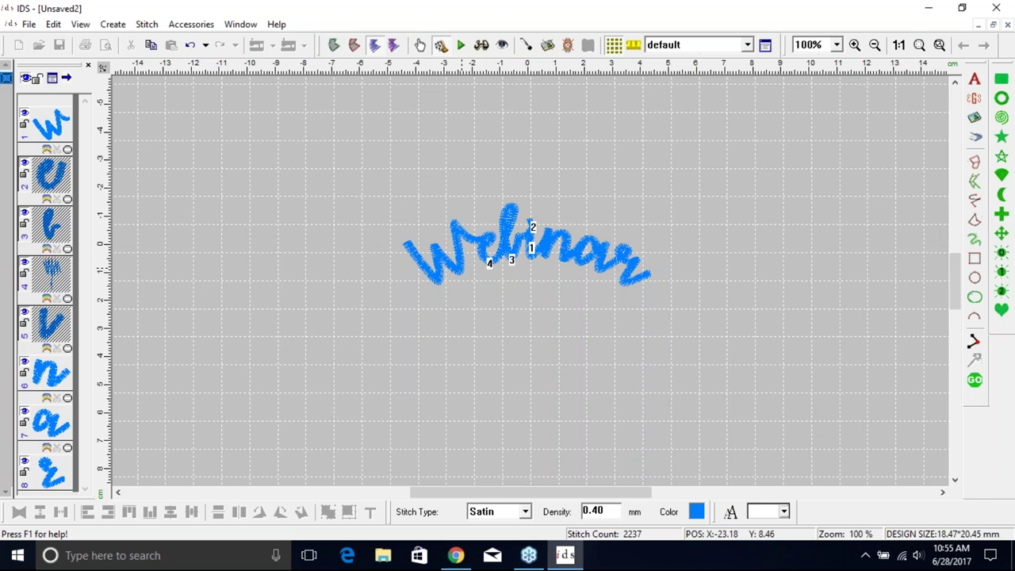
pyautogui.keyDown('ctrl'); pyautogui.click(463, 271); pyautogui.keyUp('ctrl')
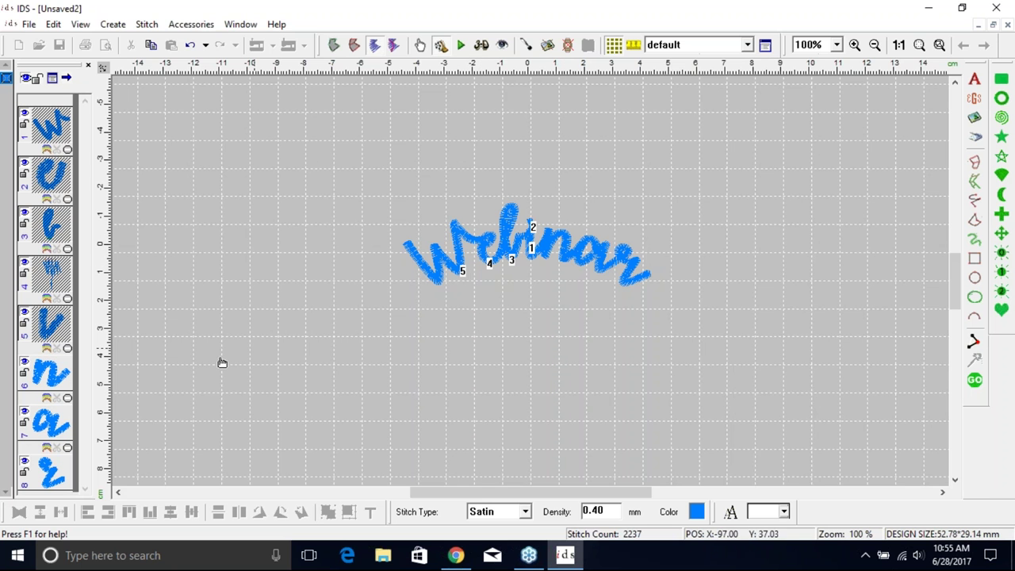
pyautogui.click(381, 304)
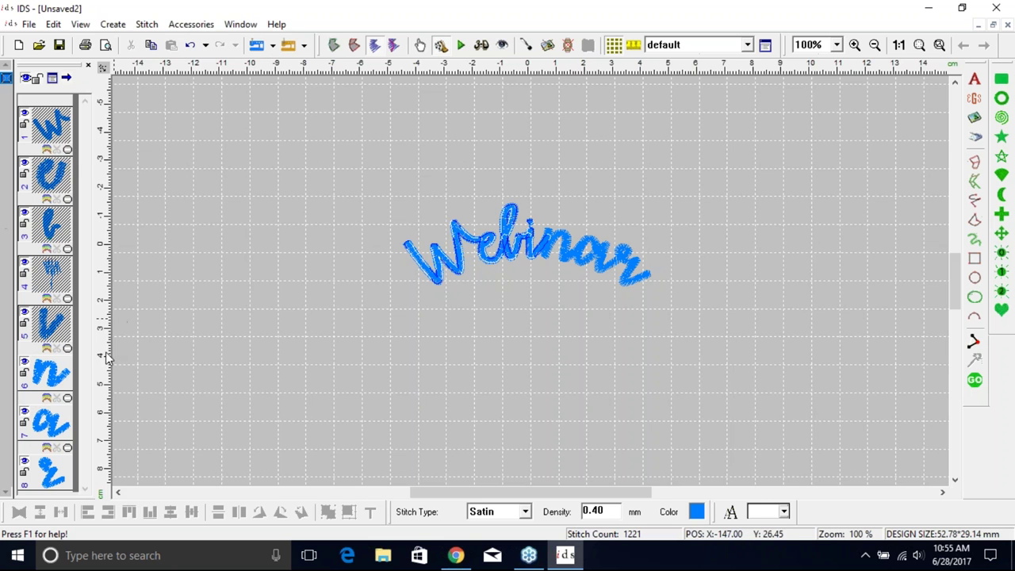
pyautogui.click(256, 308)
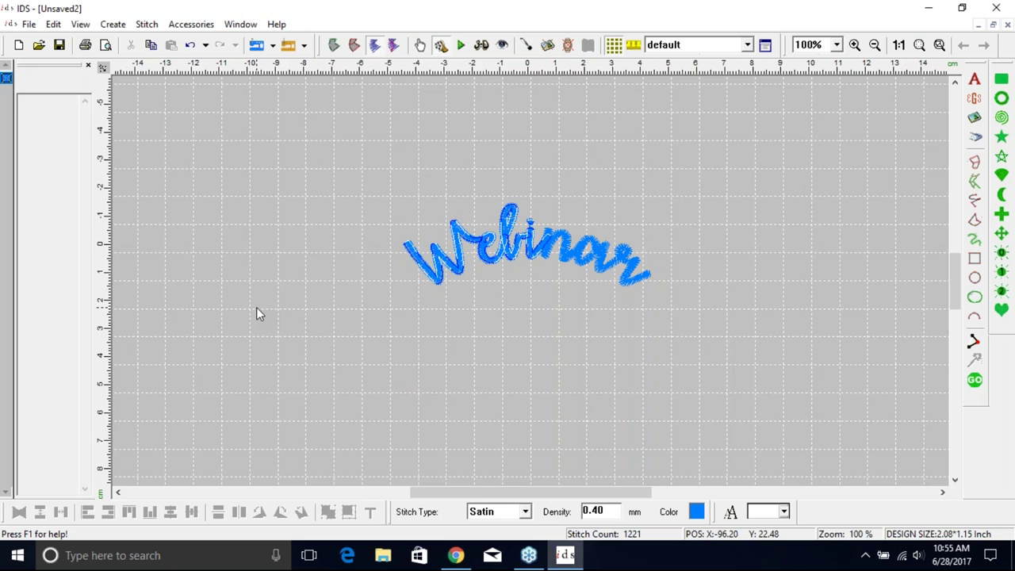
pyautogui.click(975, 382)
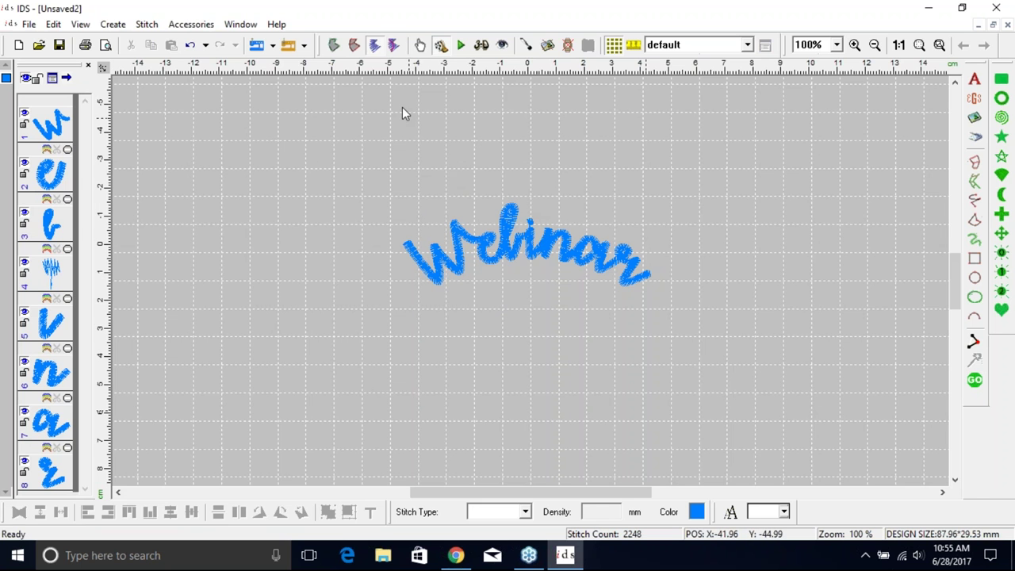
# Set the stitching order so the i stem sews first, followed by the i dot, b, e and W.
pyautogui.click(186, 25)
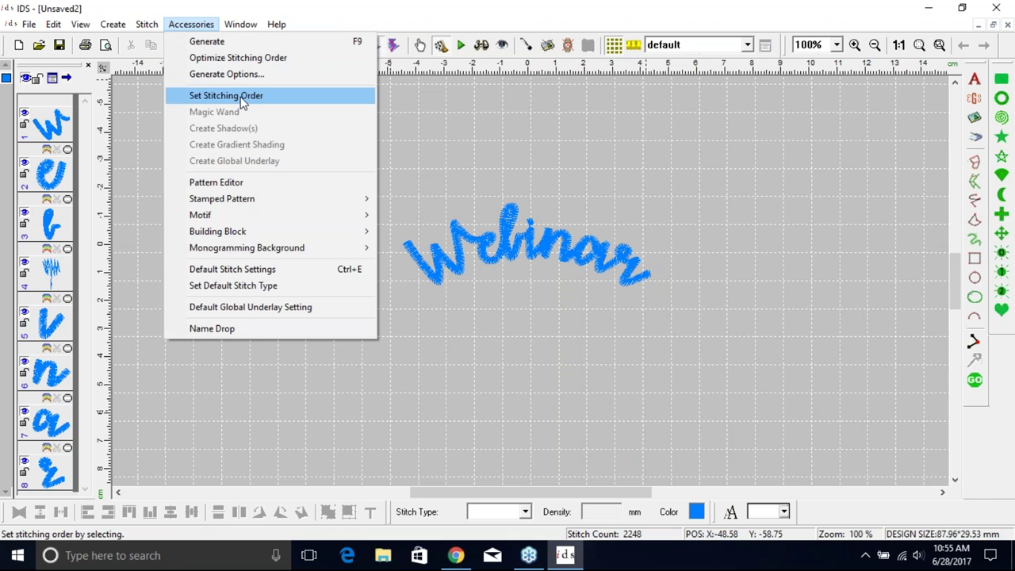
pyautogui.click(238, 96)
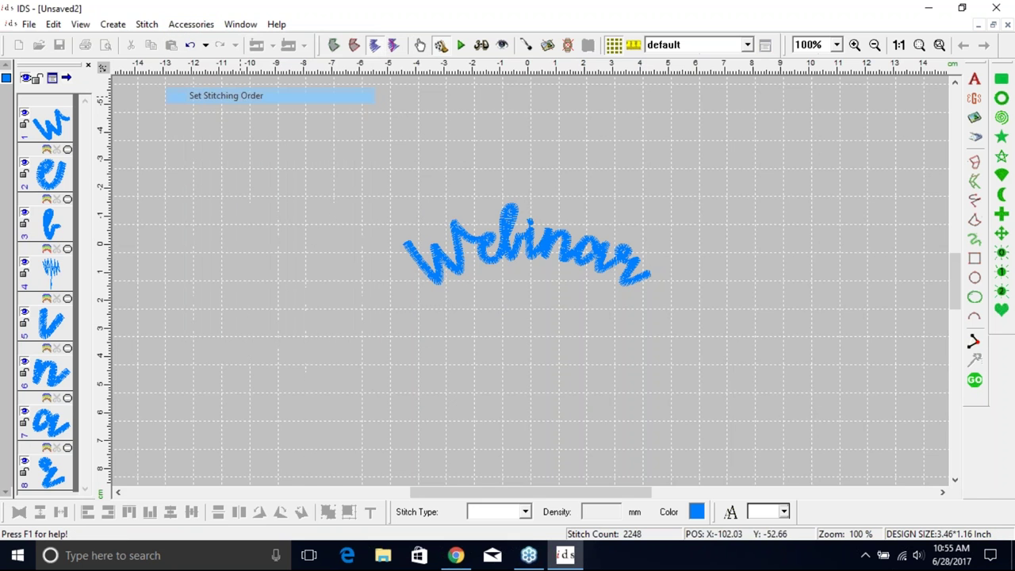
pyautogui.click(531, 246)
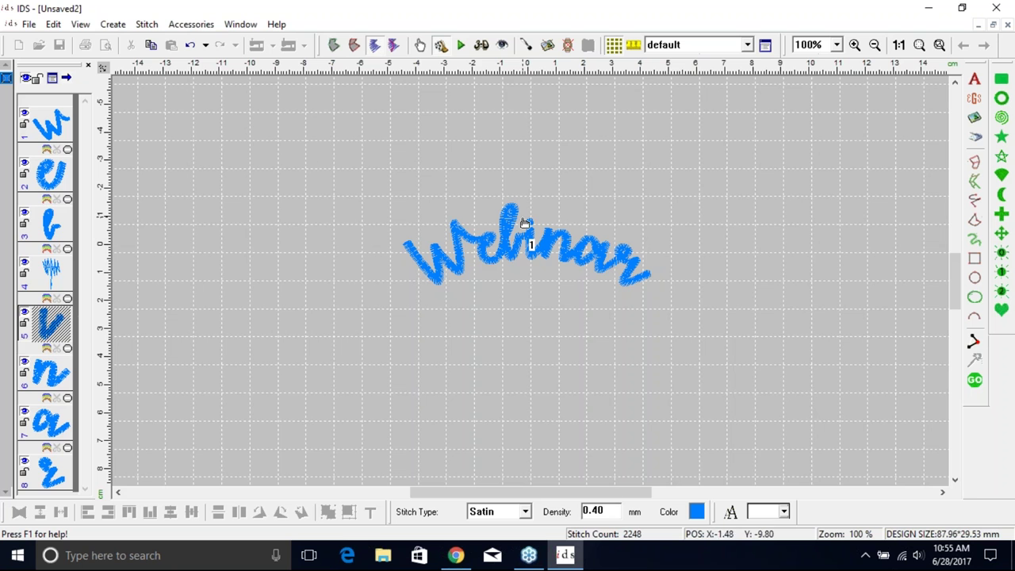
pyautogui.click(530, 228)
pyautogui.click(510, 254)
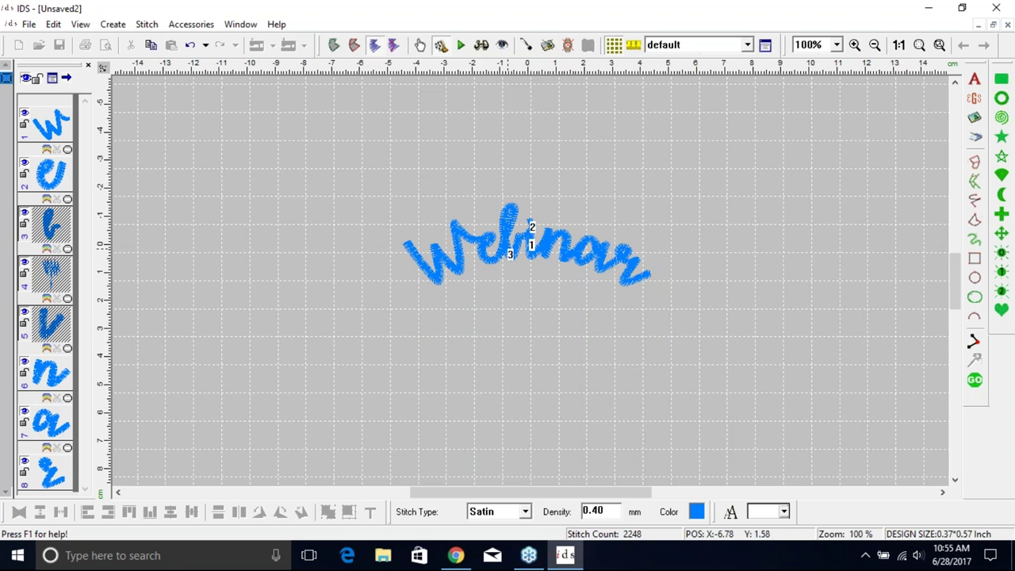
pyautogui.click(489, 264)
pyautogui.click(453, 267)
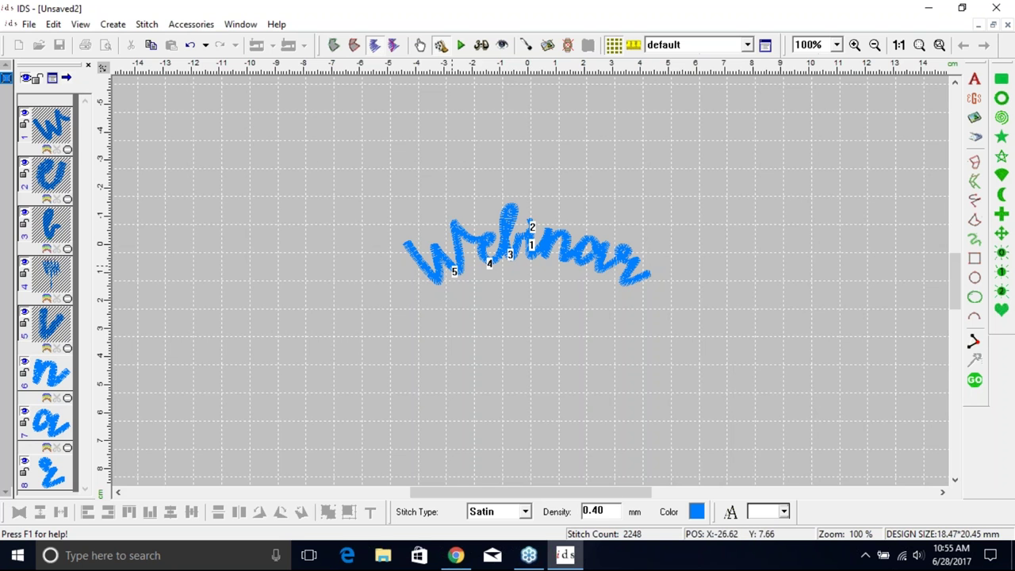
pyautogui.rightClick(553, 340)
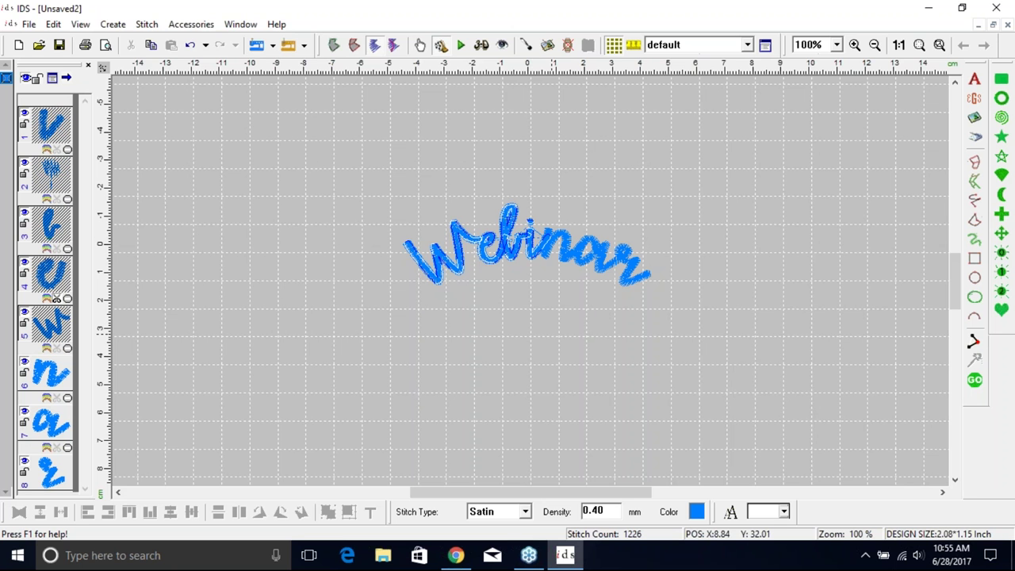
# Regenerate the lettering's stitches with the new stitching order.
pyautogui.click(563, 330)
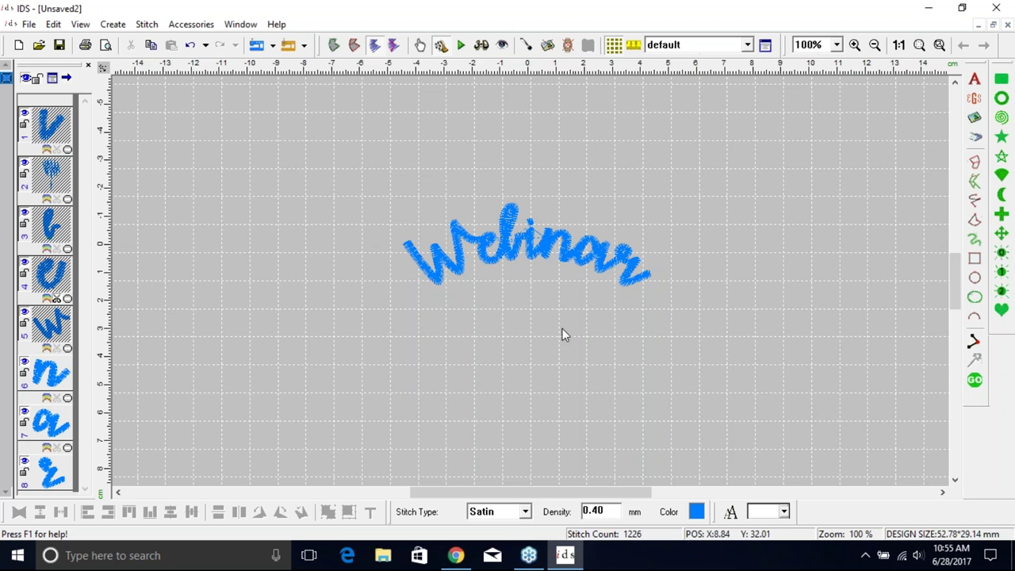
pyautogui.click(974, 380)
pyautogui.click(516, 341)
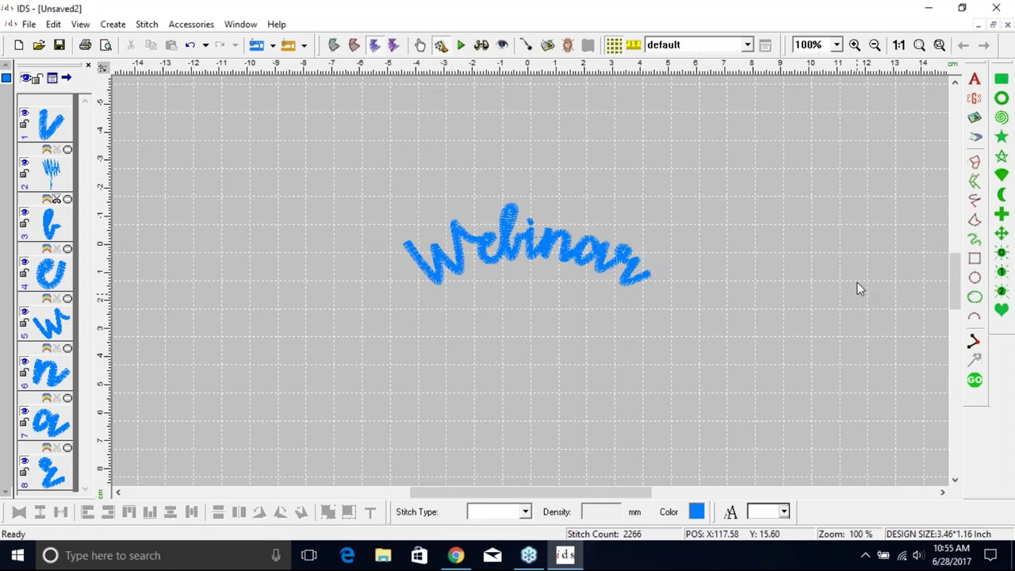
pyautogui.click(975, 381)
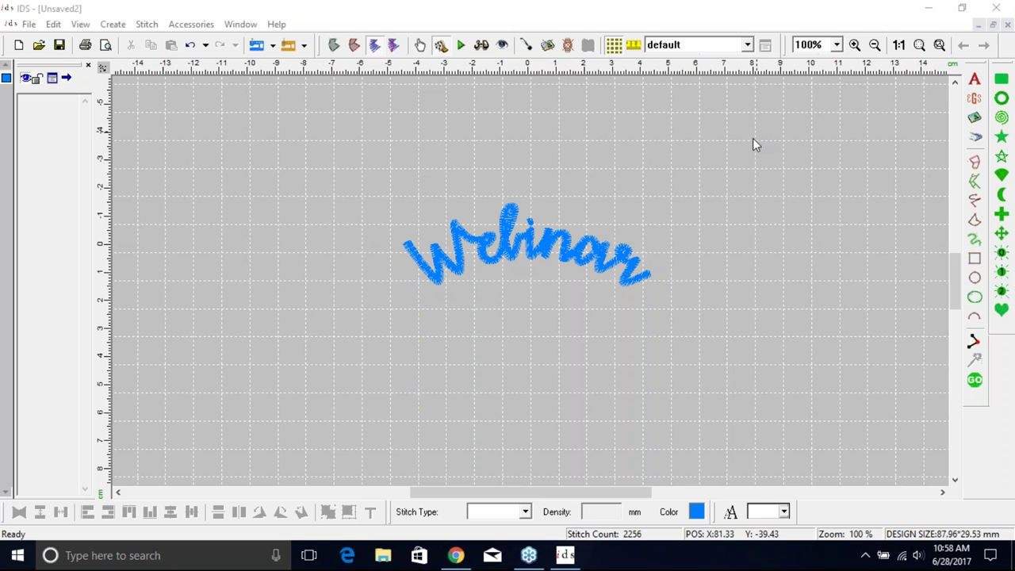
# Select all the Webinar letters and show them enlarged in outline view.
pyautogui.click(458, 256)
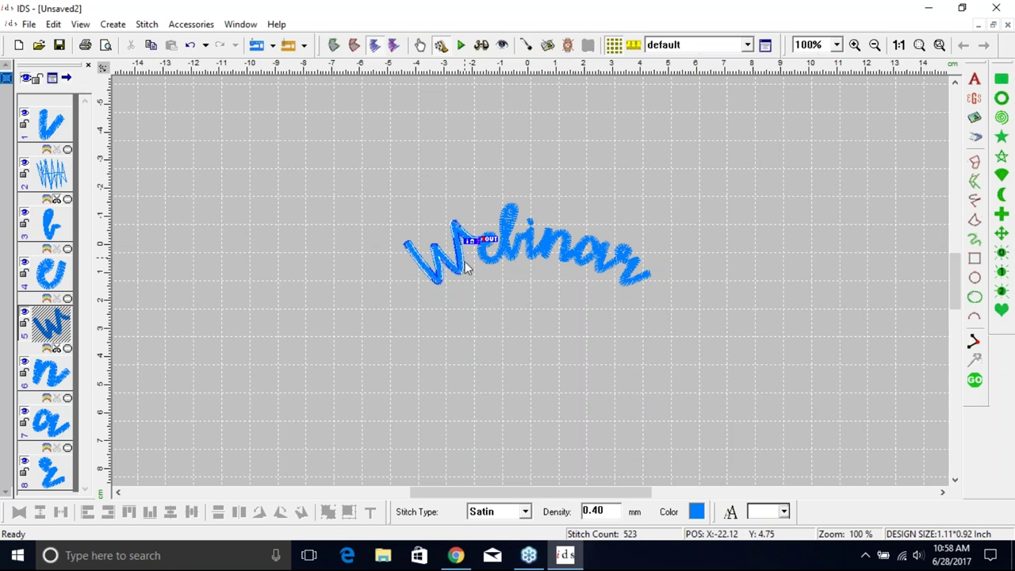
pyautogui.moveTo(335, 163); pyautogui.dragTo(710, 345)
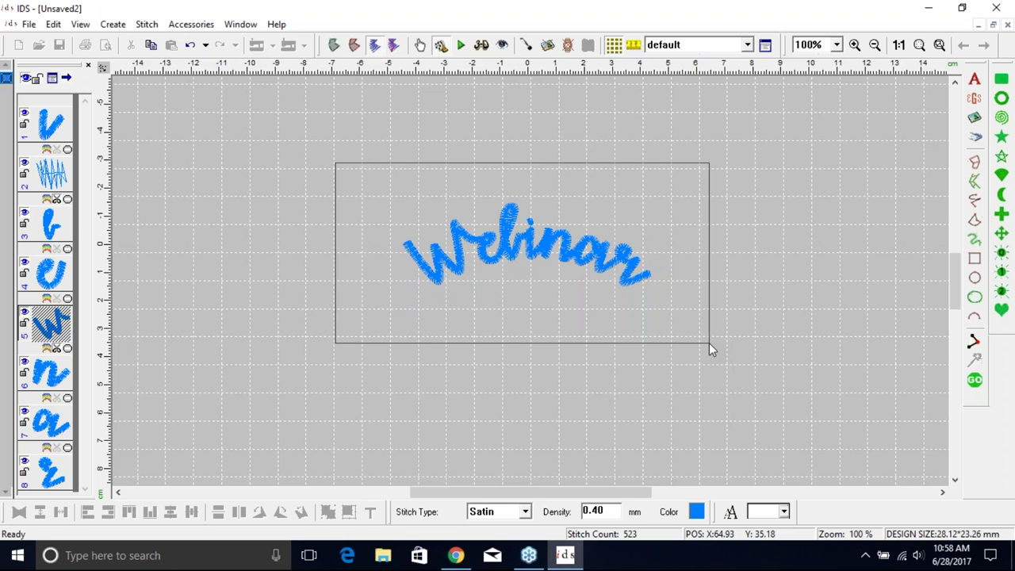
pyautogui.moveTo(709, 343); pyautogui.dragTo(711, 342)
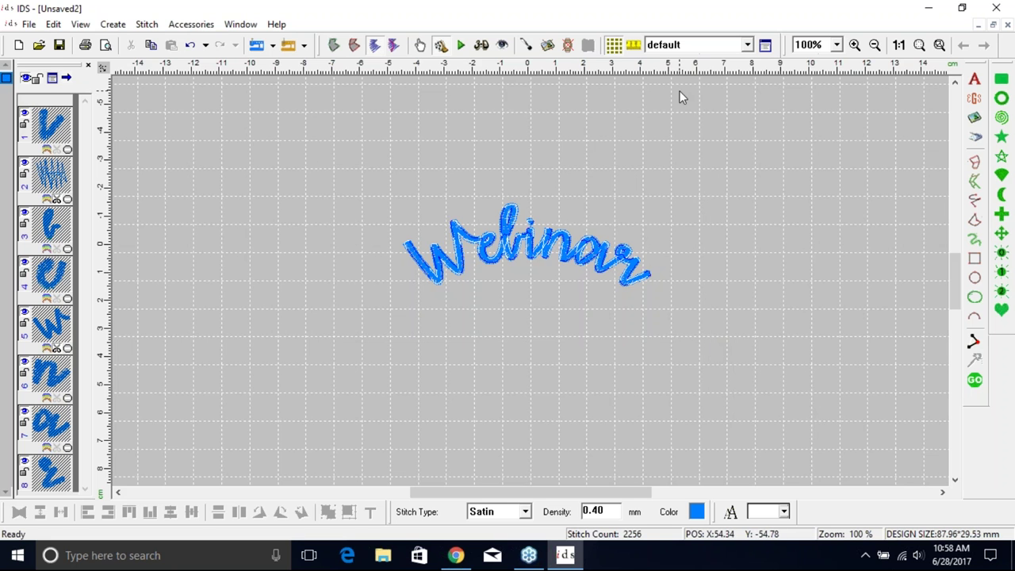
pyautogui.click(855, 44)
pyautogui.moveTo(419, 188); pyautogui.dragTo(649, 299)
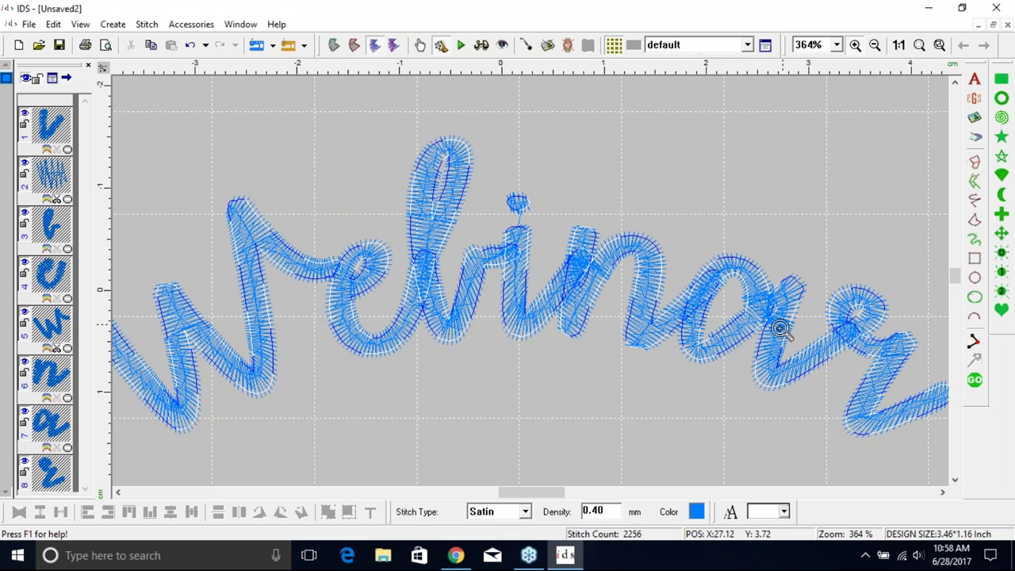
pyautogui.click(80, 24)
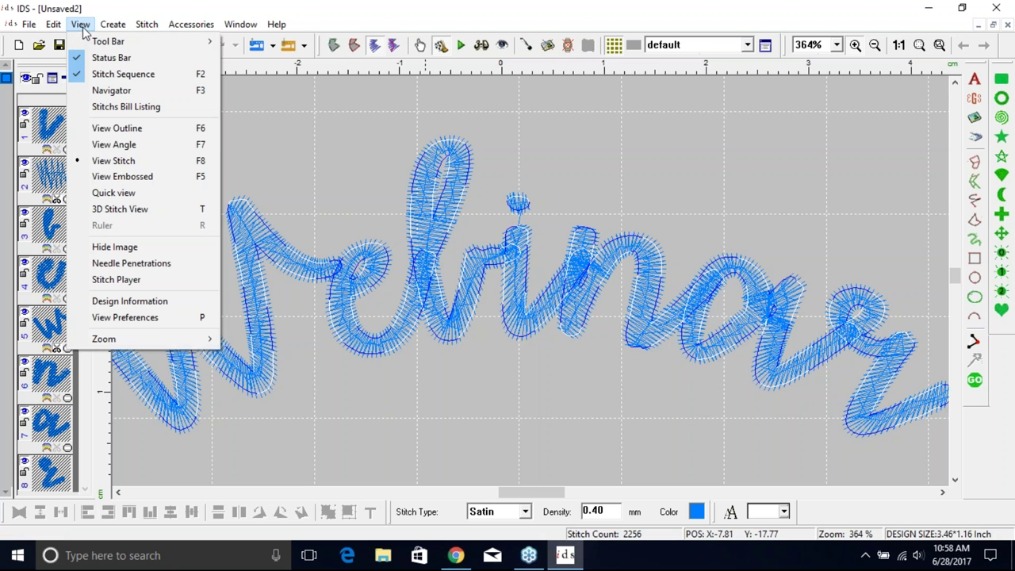
pyautogui.click(119, 130)
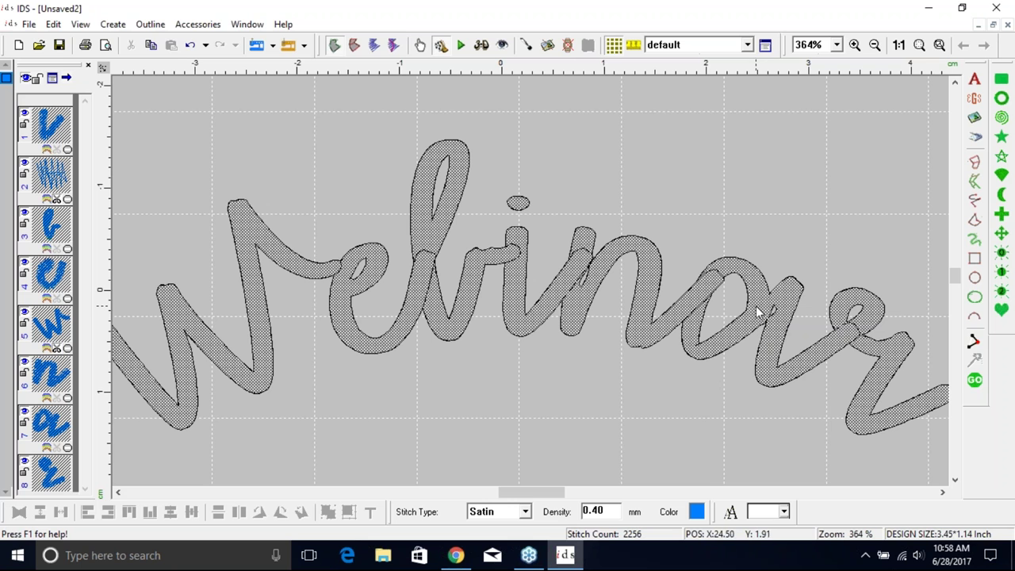
# Fill the small void in the letter a and regenerate the lettering's stitches.
pyautogui.click(155, 25)
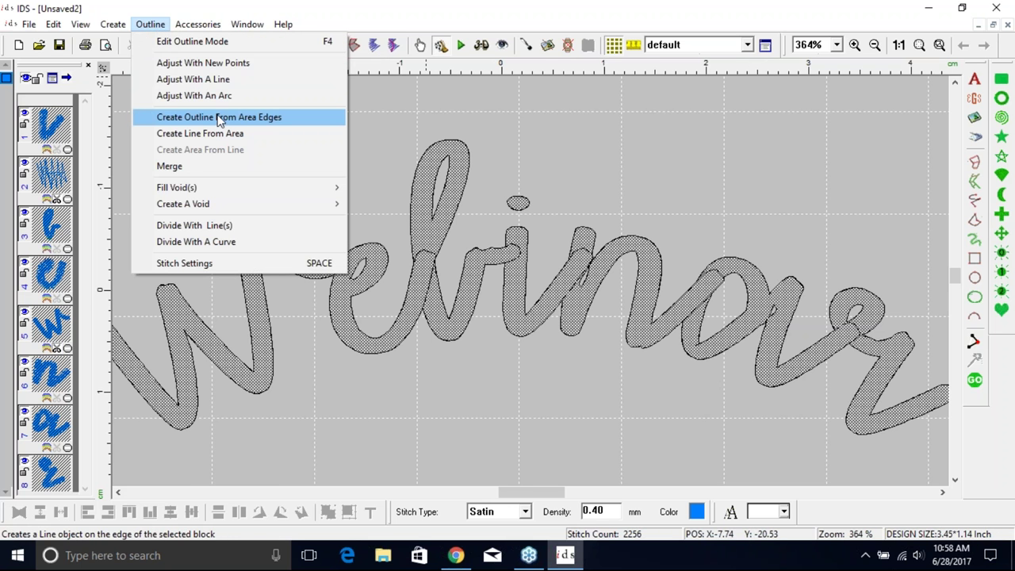
pyautogui.moveTo(228, 190)
pyautogui.click(383, 188)
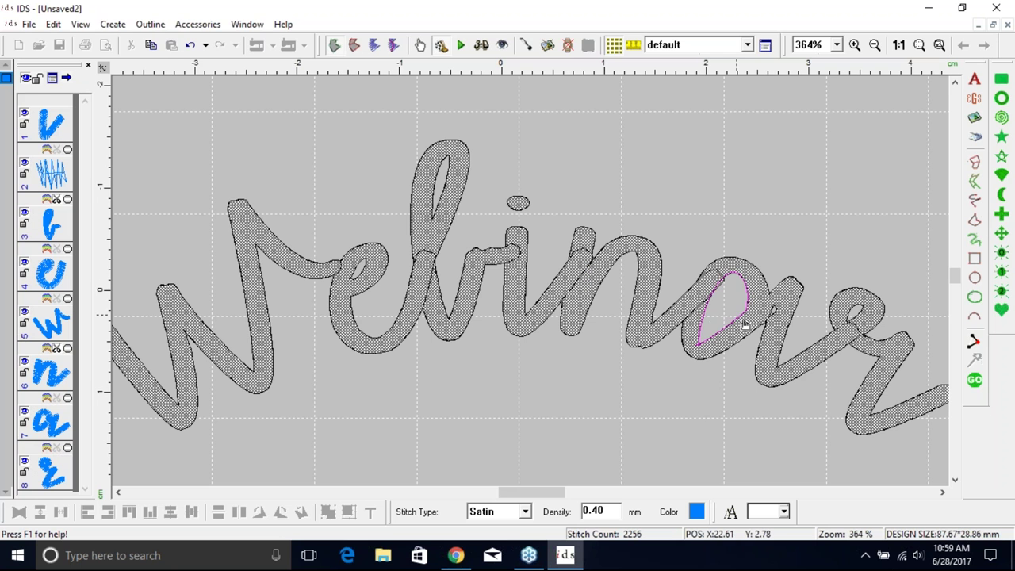
pyautogui.click(776, 387)
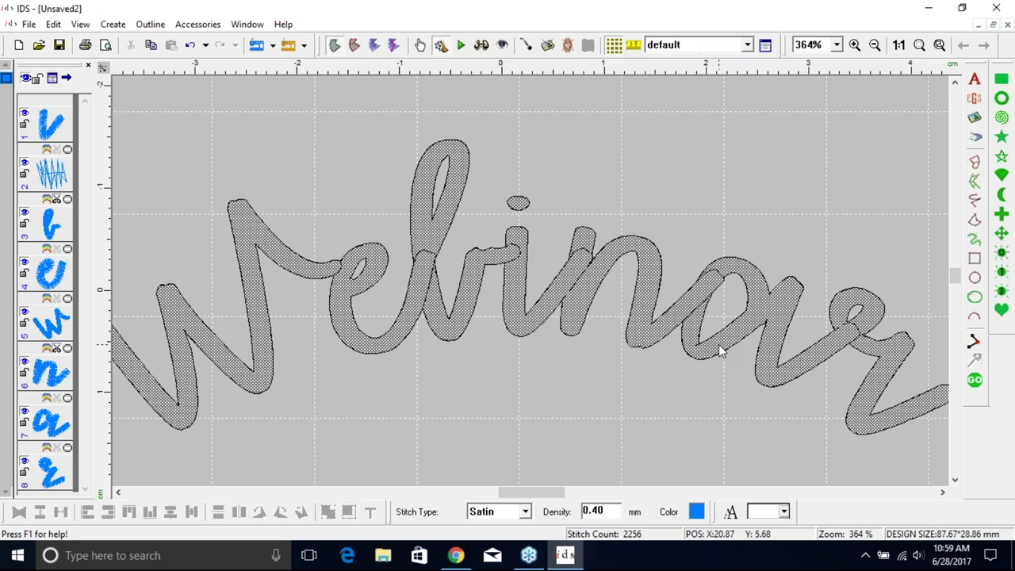
pyautogui.click(972, 379)
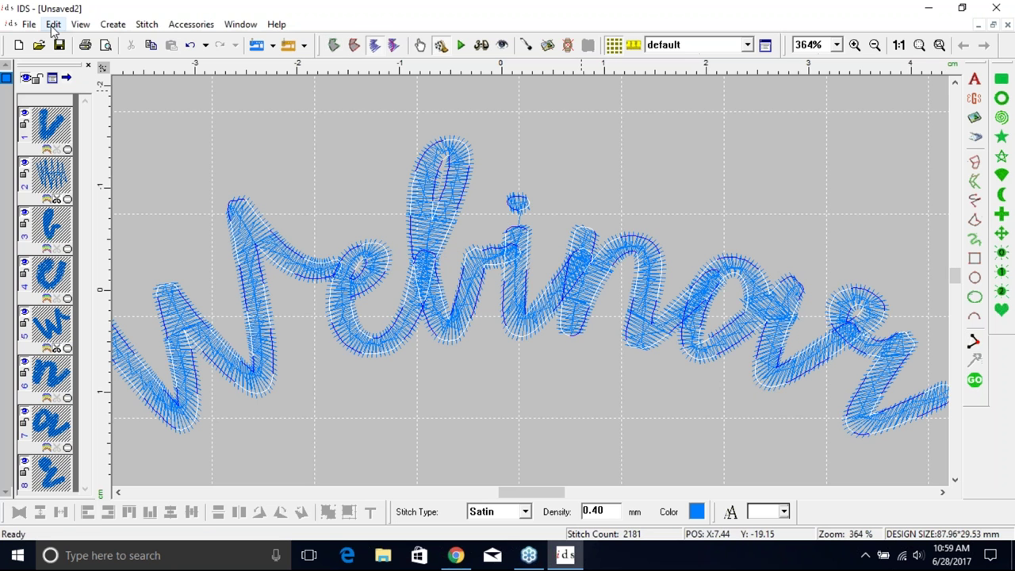
# Create a satin border outline from the lettering's area edges on all borders, with width 1.000 and offset 0.
pyautogui.click(144, 27)
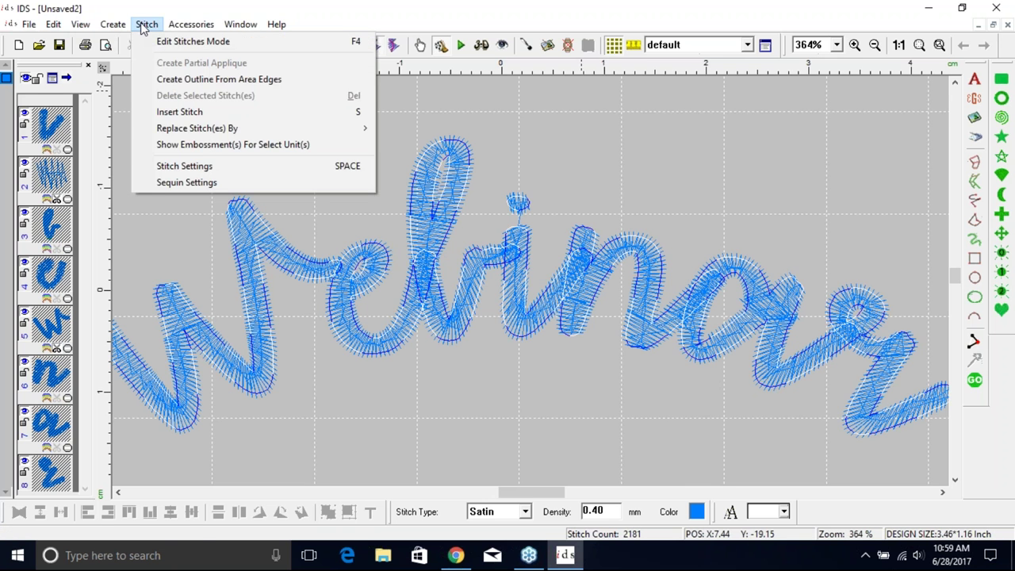
pyautogui.click(175, 82)
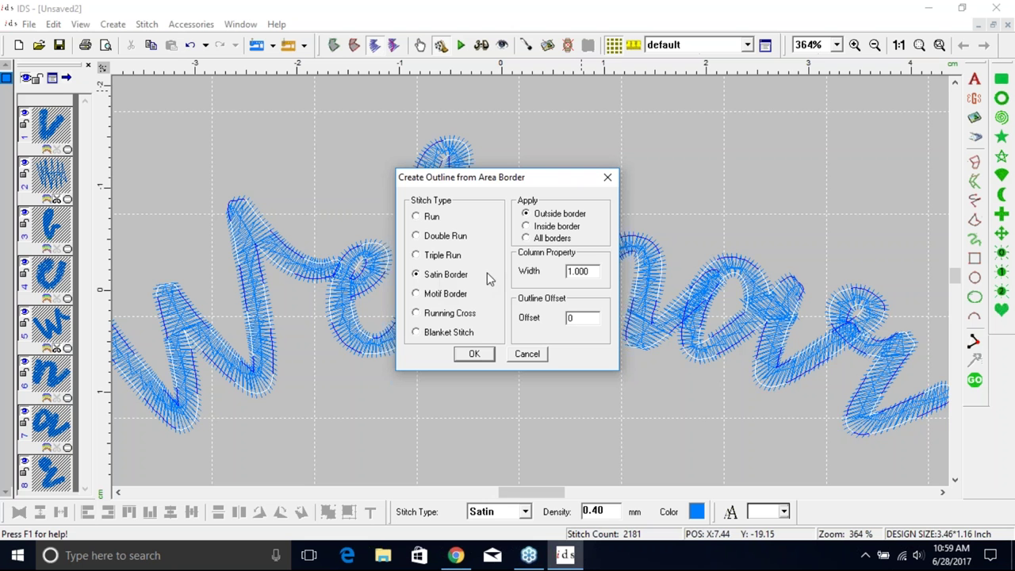
pyautogui.click(526, 238)
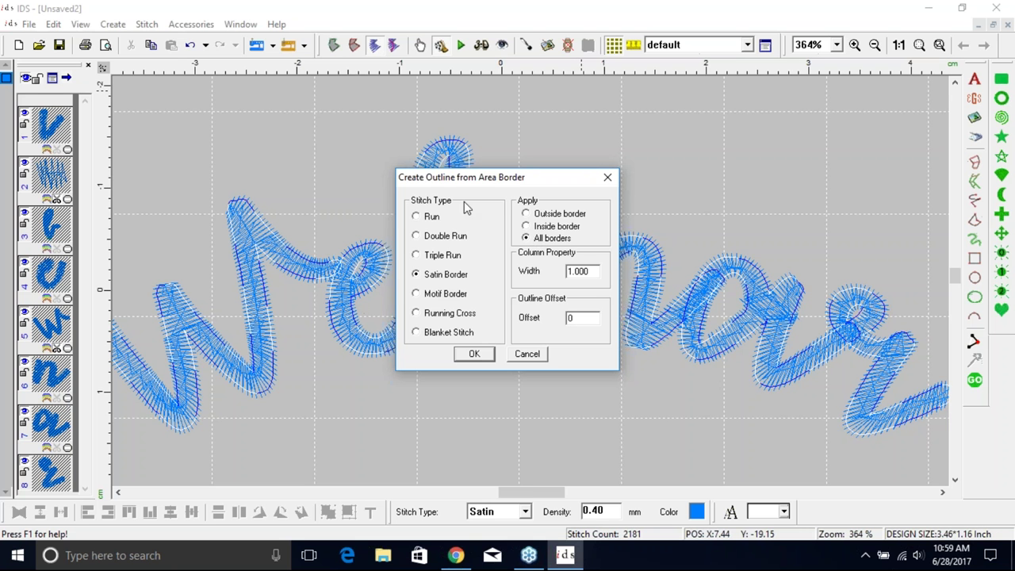
pyautogui.moveTo(466, 177); pyautogui.dragTo(635, 65)
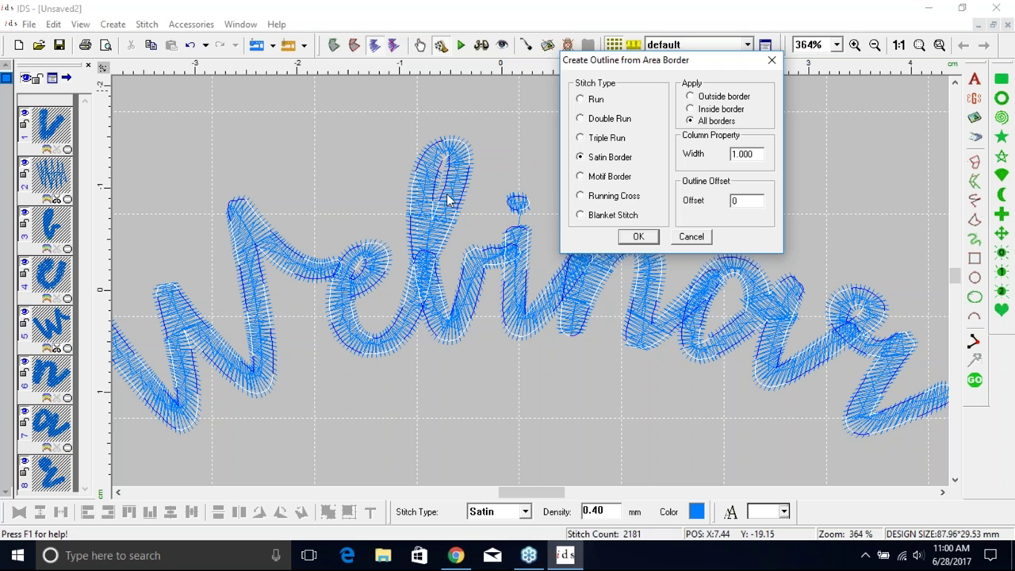
pyautogui.click(738, 201)
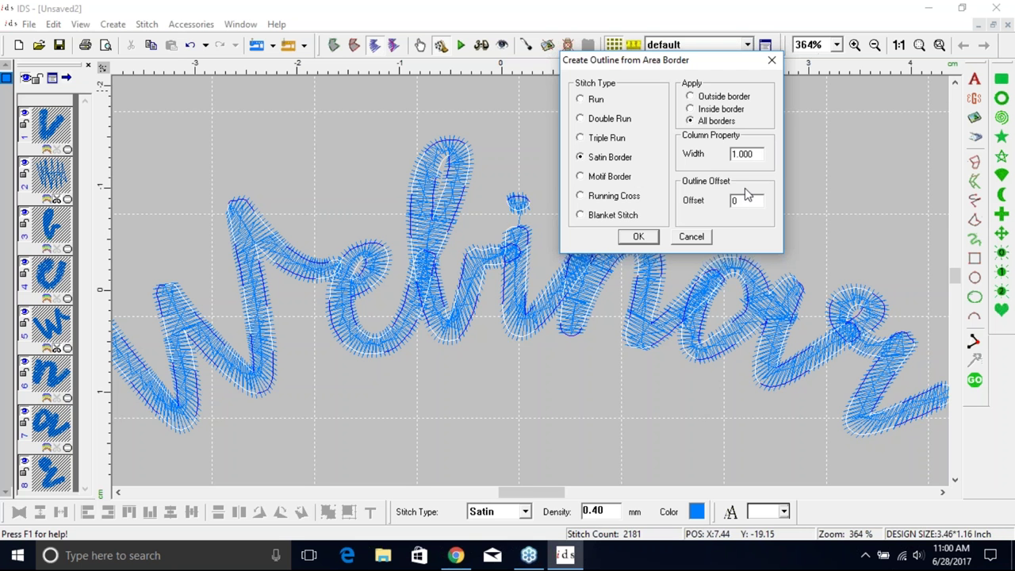
pyautogui.click(639, 237)
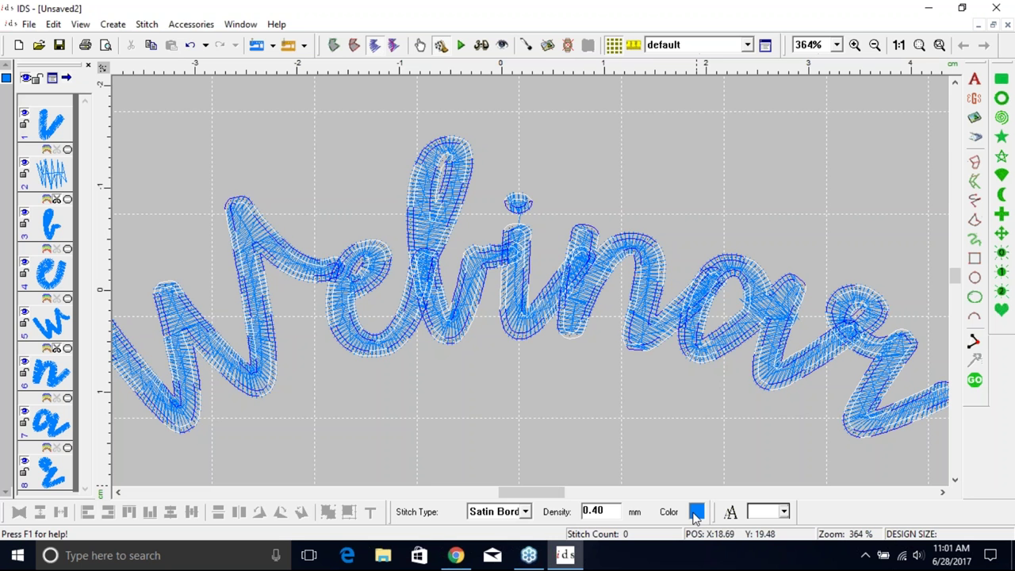
# Change the new outline's thread color to orange and deselect it.
pyautogui.click(695, 512)
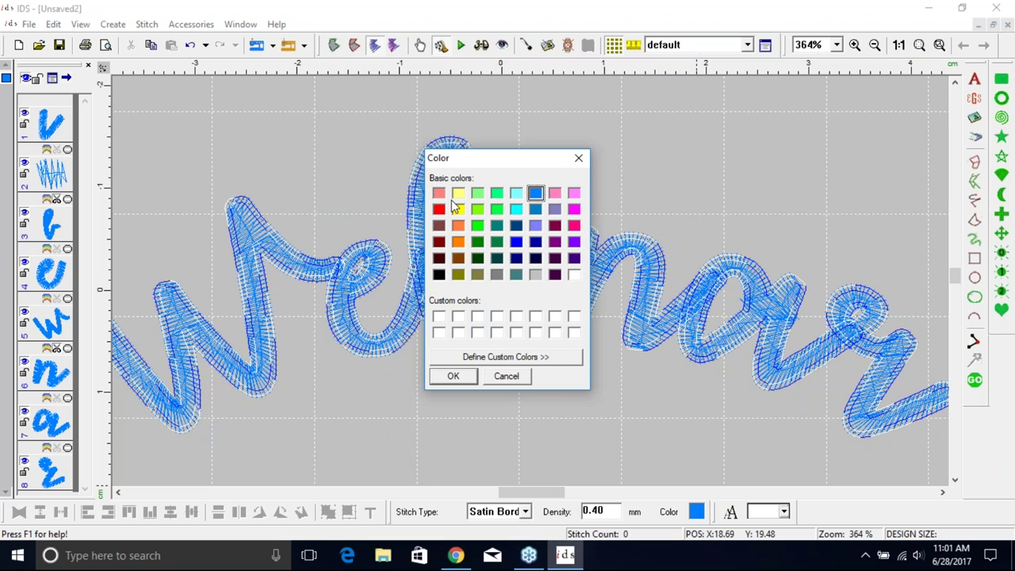
pyautogui.click(458, 225)
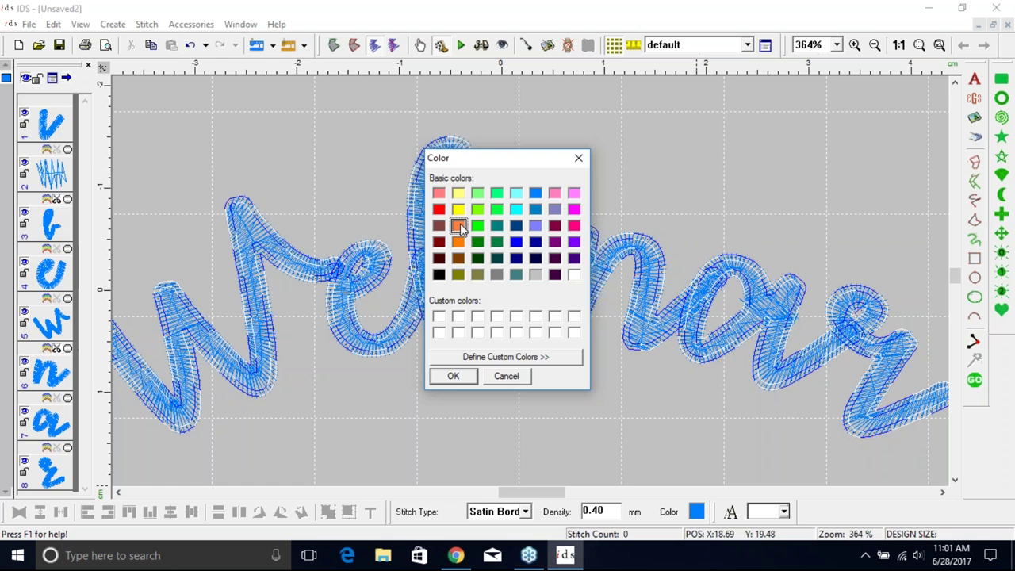
pyautogui.click(451, 378)
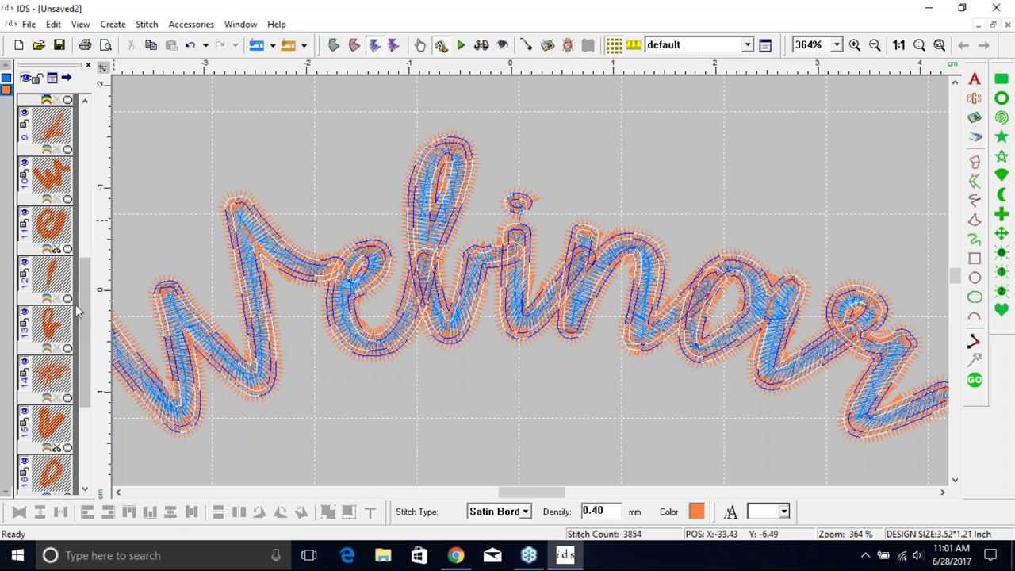
pyautogui.click(465, 108)
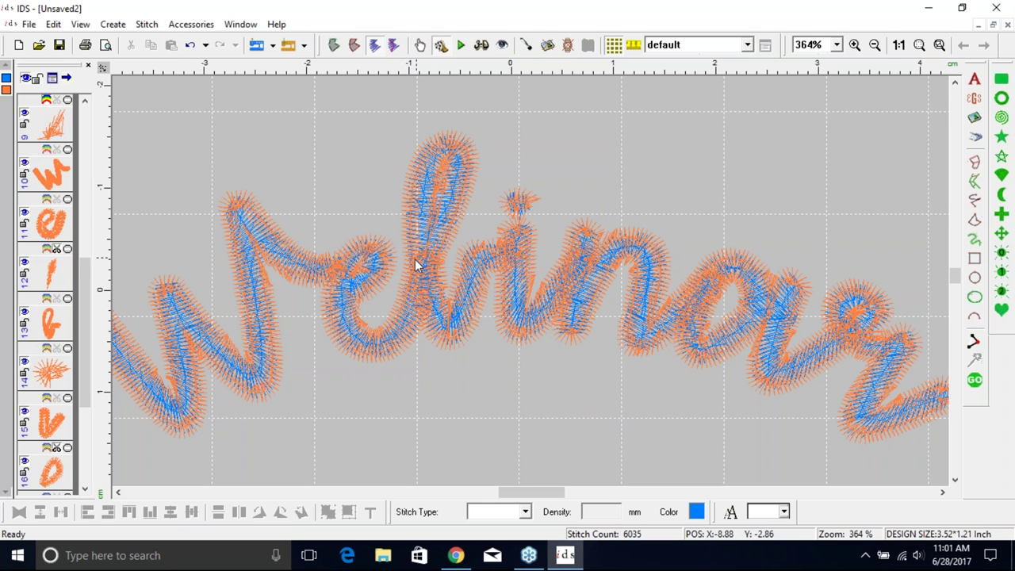
# Examine the lower bend of the letter a in stitch and outline views, including its inner border shape.
pyautogui.click(854, 46)
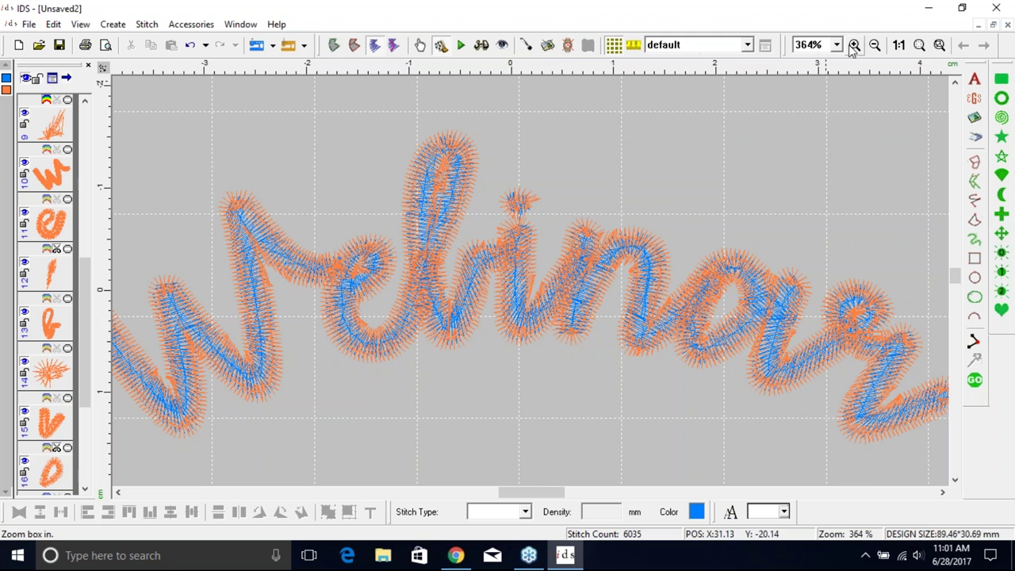
pyautogui.moveTo(661, 288); pyautogui.dragTo(753, 382)
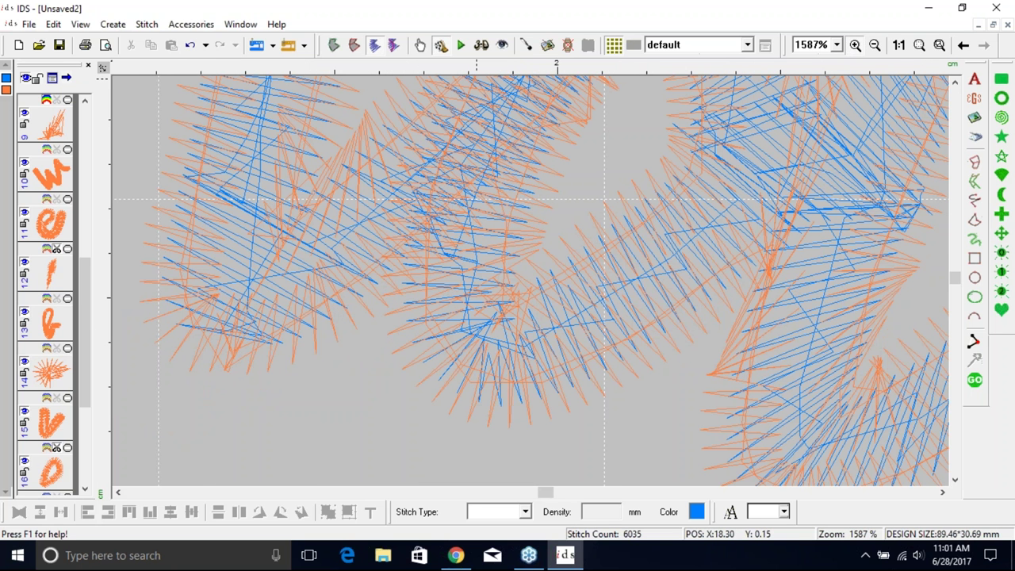
pyautogui.click(334, 46)
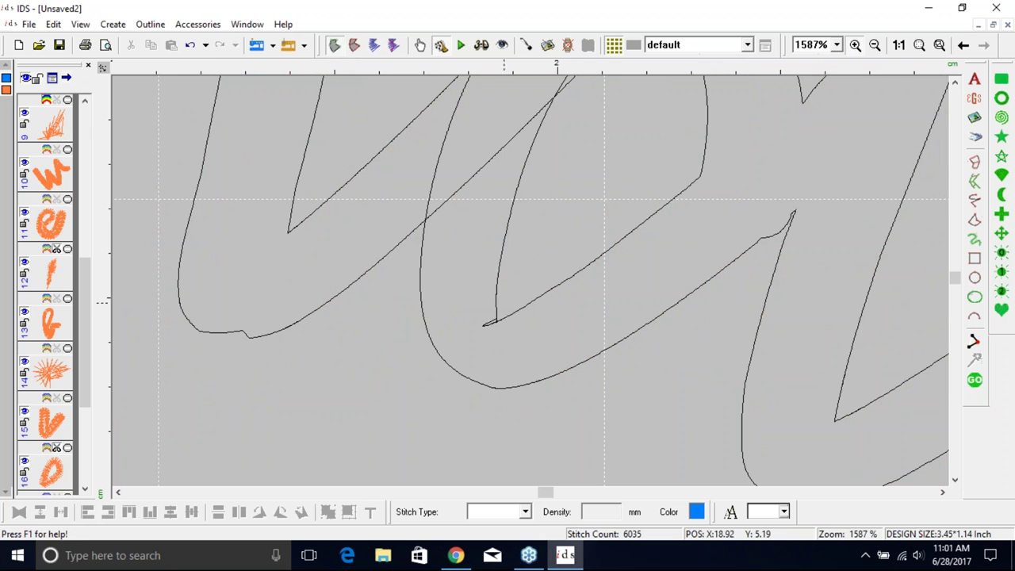
pyautogui.click(498, 281)
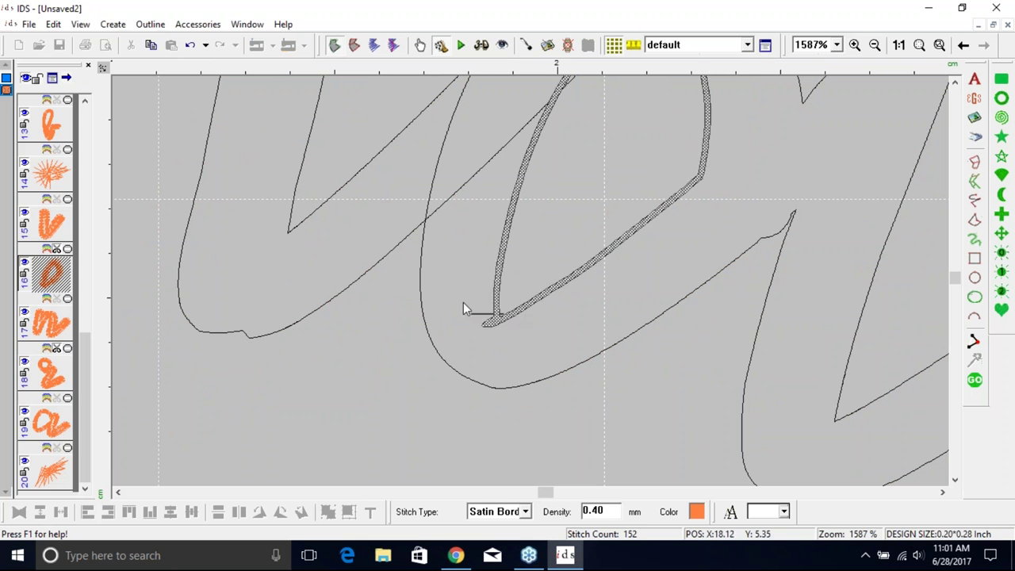
pyautogui.click(504, 320)
pyautogui.click(498, 310)
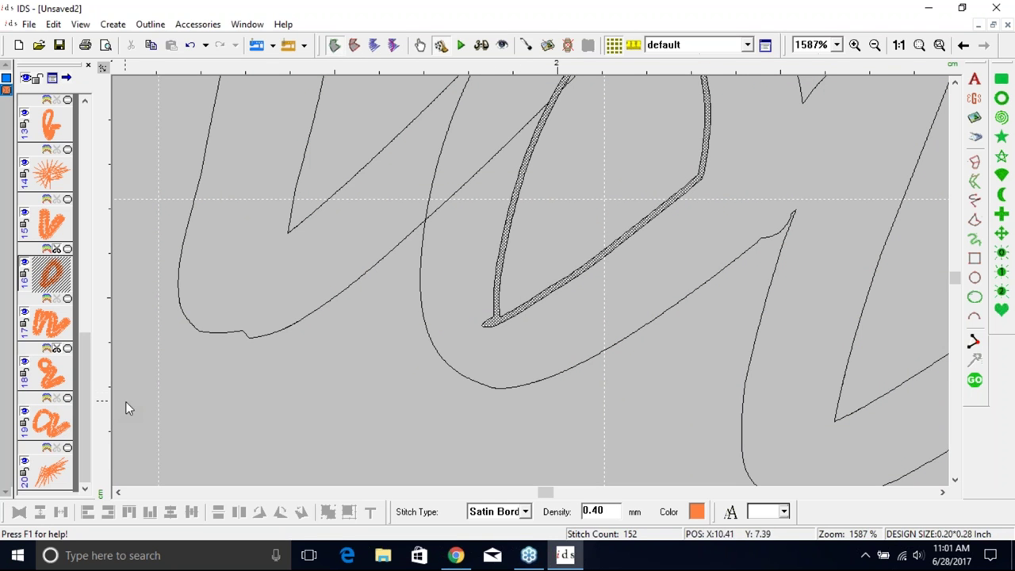
pyautogui.press('0')
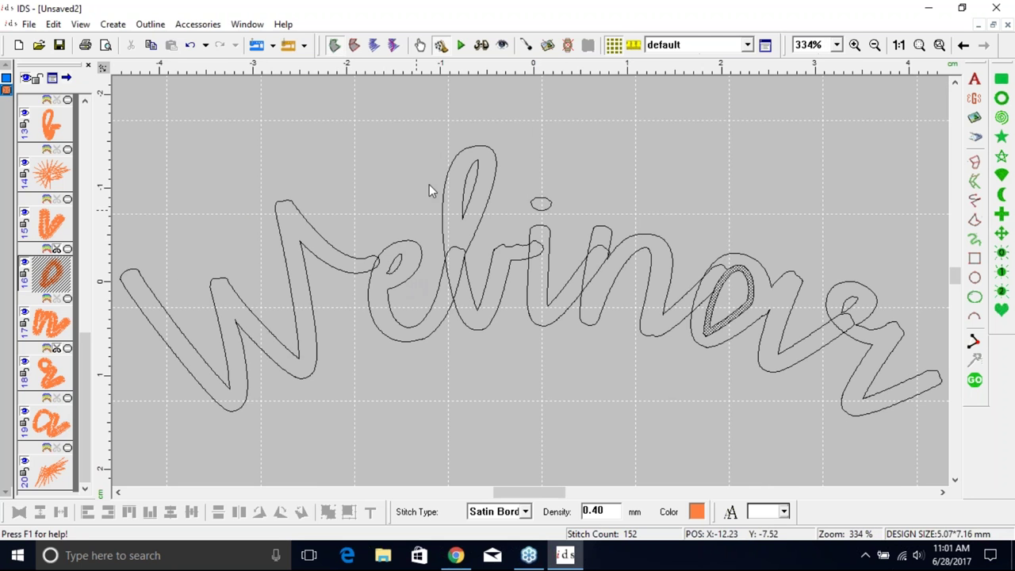
# Examine the satin outline around the letter b's loop in outline and stitch views, and deselect the design.
pyautogui.click(855, 45)
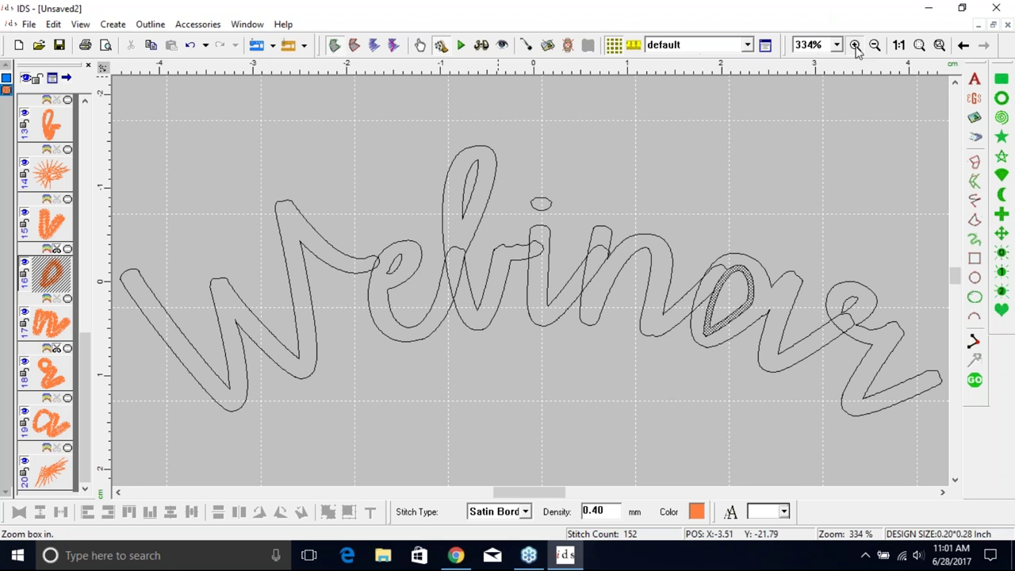
pyautogui.moveTo(376, 100); pyautogui.dragTo(550, 265)
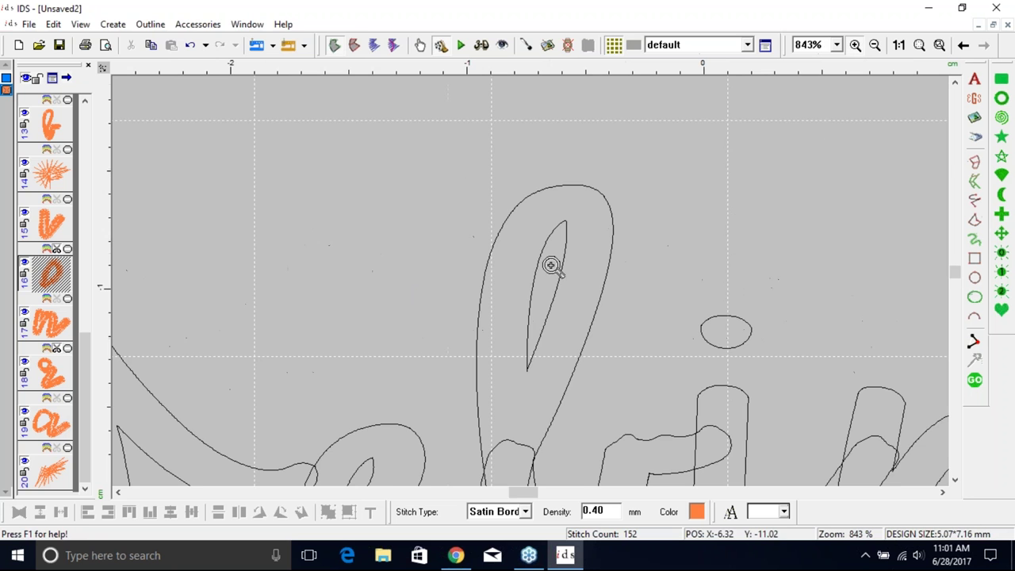
pyautogui.click(374, 45)
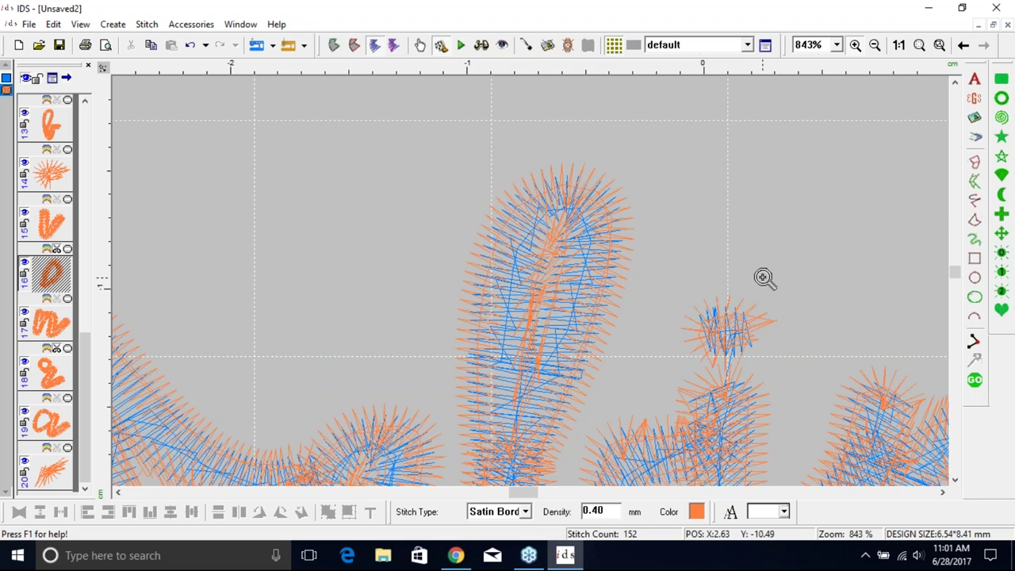
pyautogui.rightClick(773, 215)
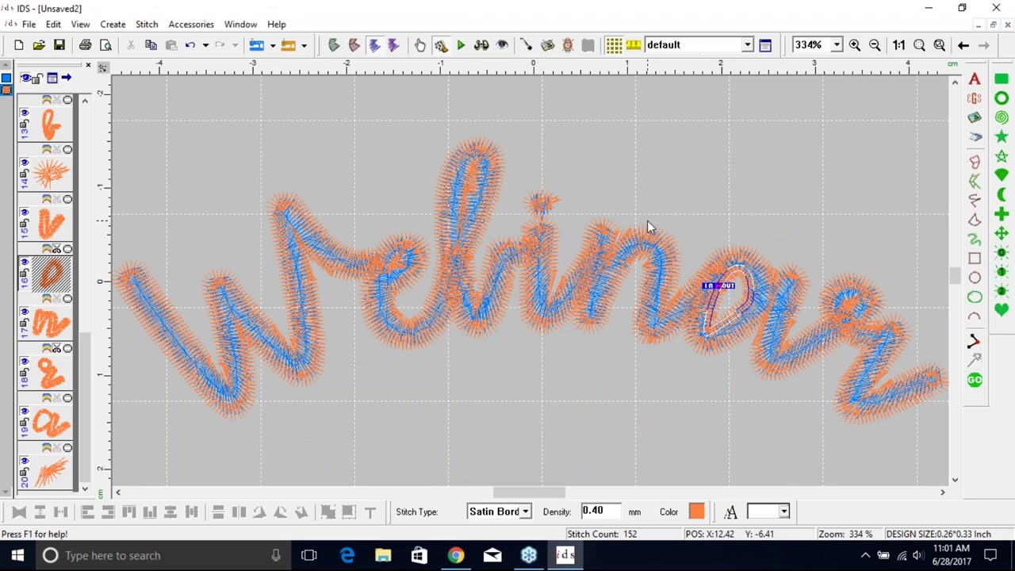
pyautogui.click(681, 156)
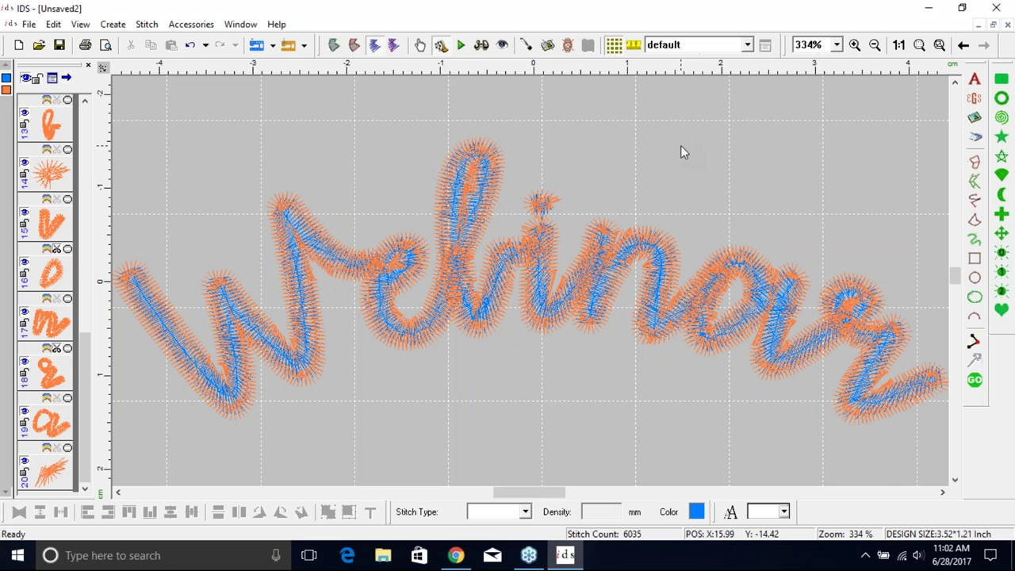
pyautogui.scroll(-2, 668, 164)
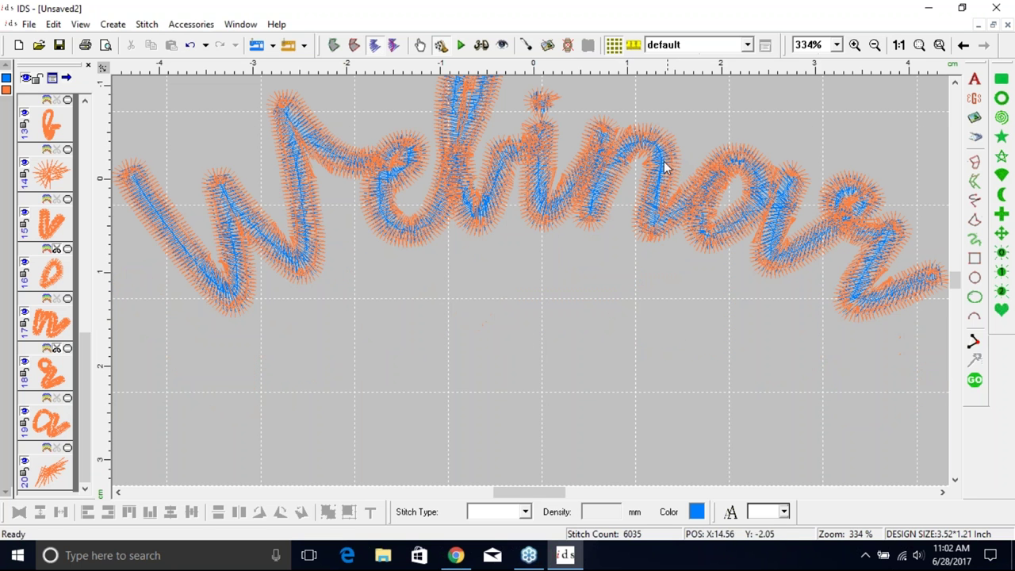
# Select all the orange outline units and set their stitch type to Triple Run.
pyautogui.click(7, 90)
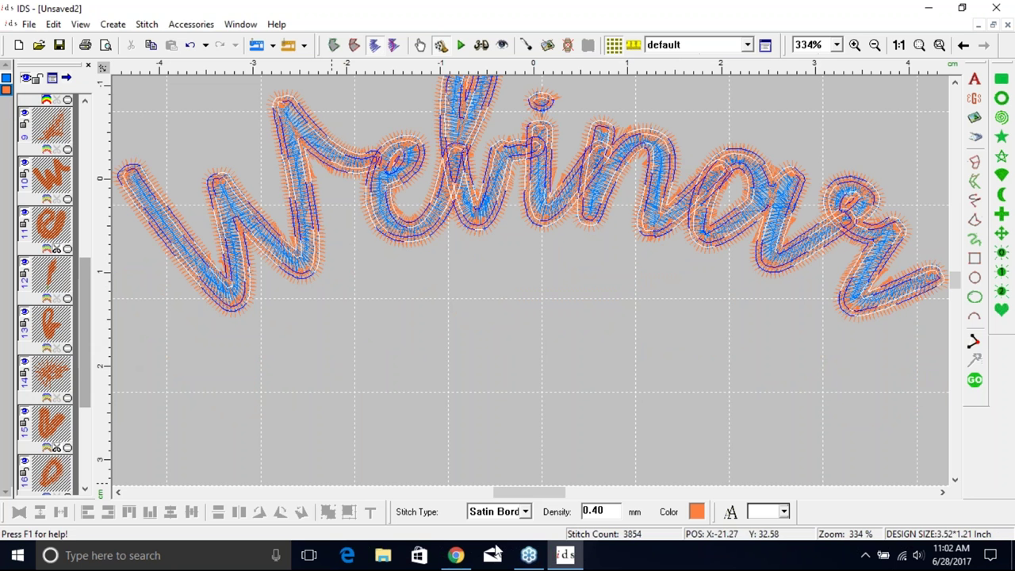
pyautogui.click(524, 512)
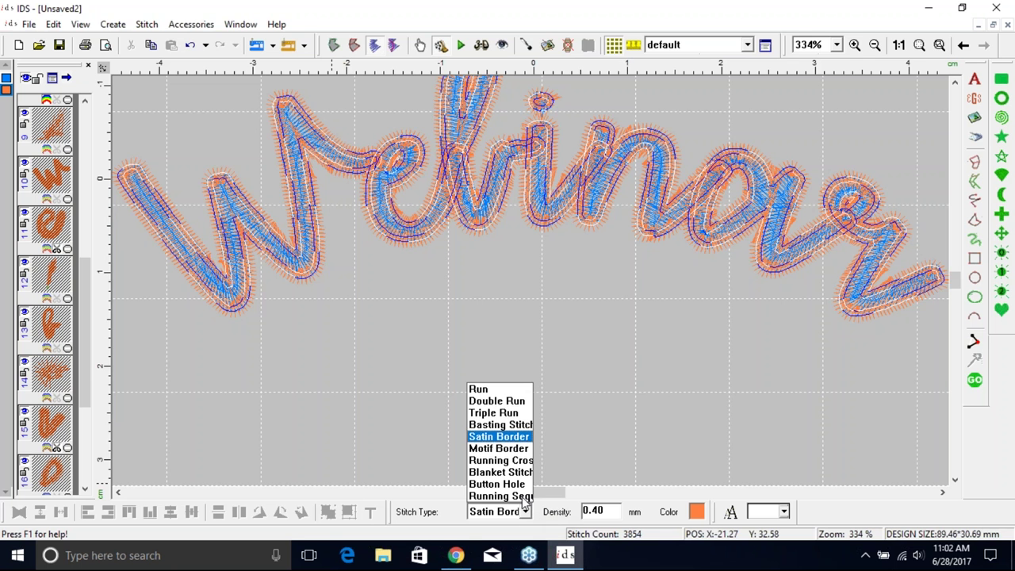
pyautogui.click(513, 415)
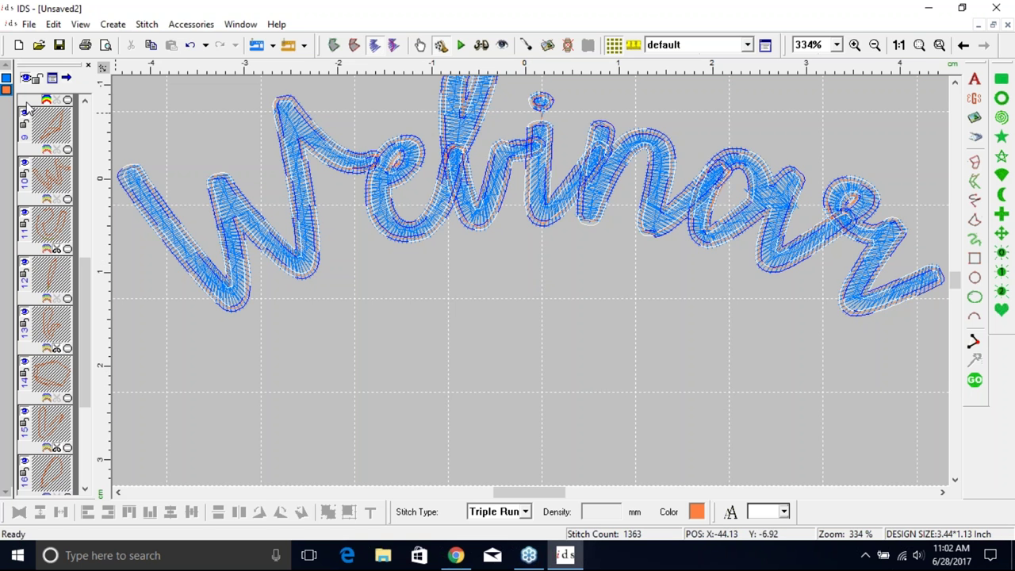
# Show the design at actual size, remove the orange outline, and undo the removal.
pyautogui.click(901, 45)
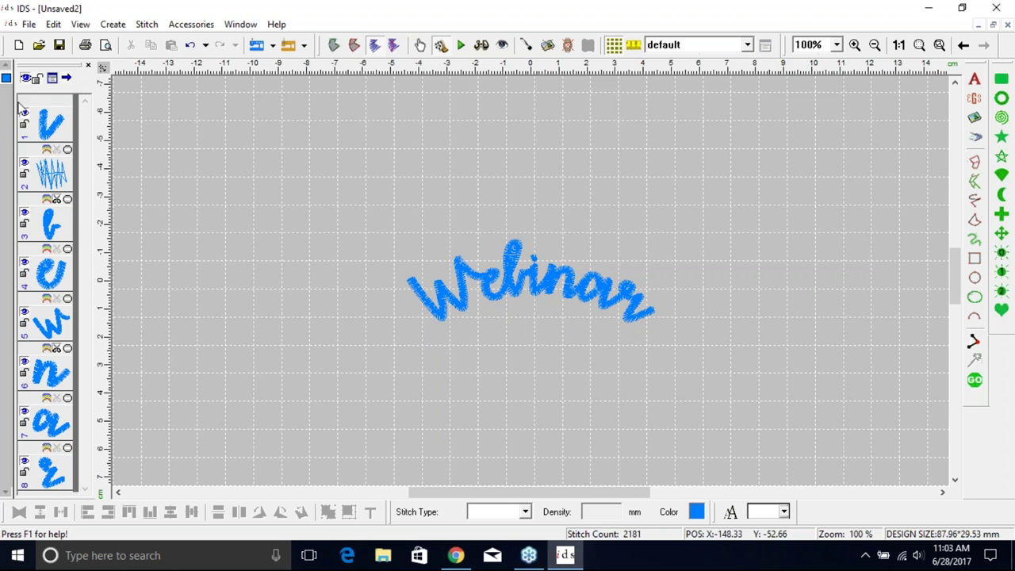
pyautogui.click(508, 281)
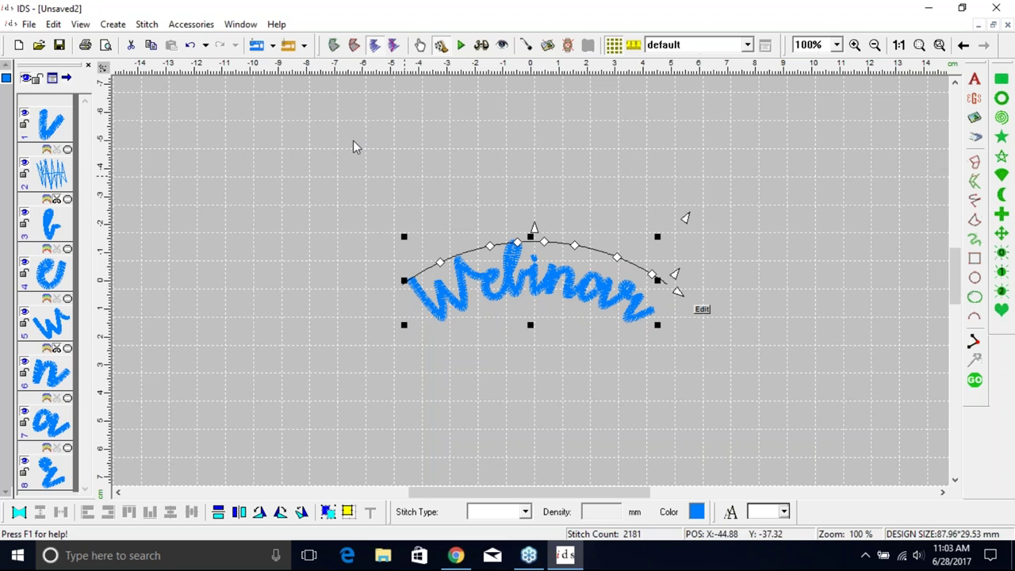
pyautogui.click(190, 47)
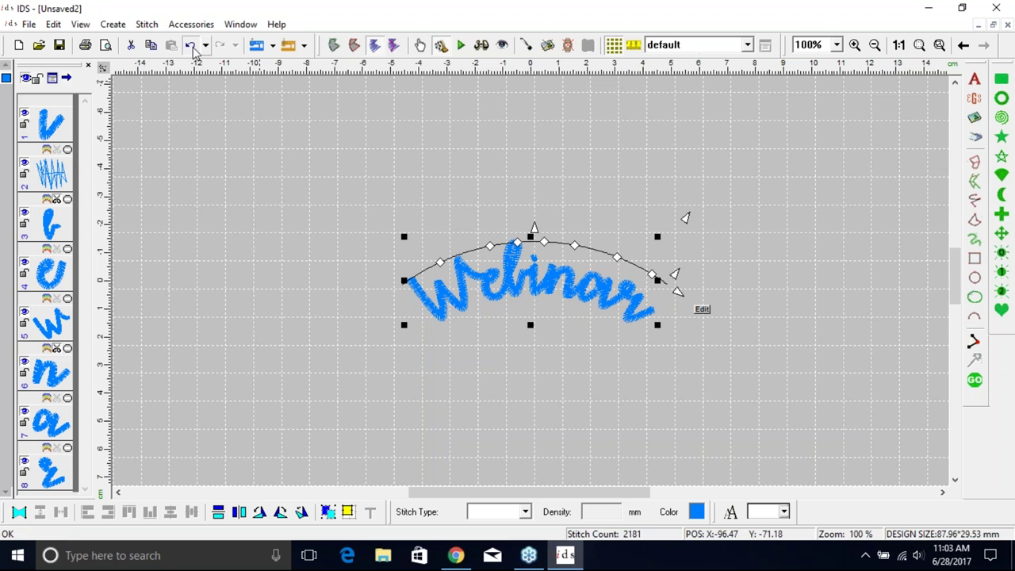
# Try shifting the letter i along the arc path toward the n, and undo the shift.
pyautogui.click(486, 296)
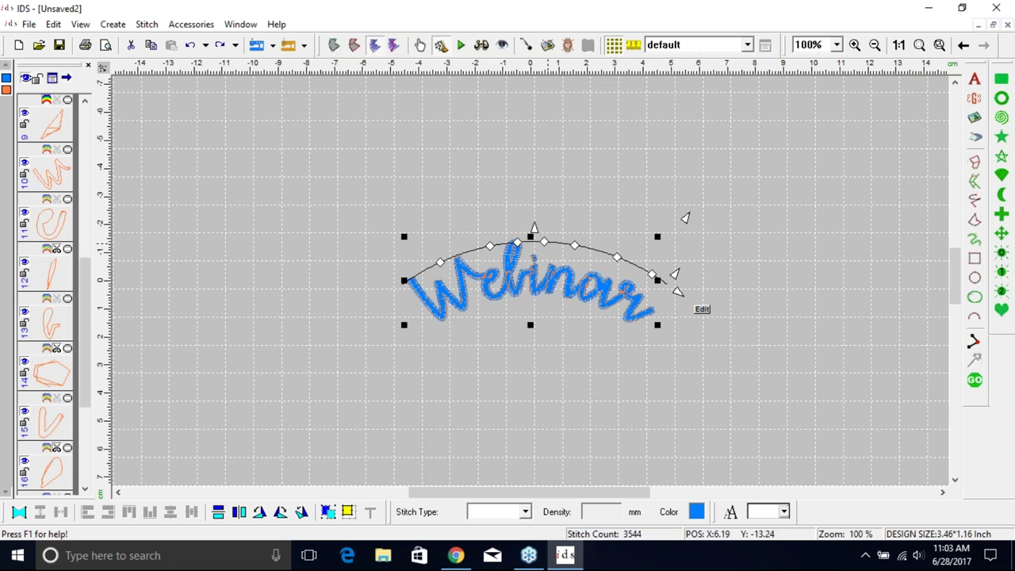
pyautogui.click(544, 242)
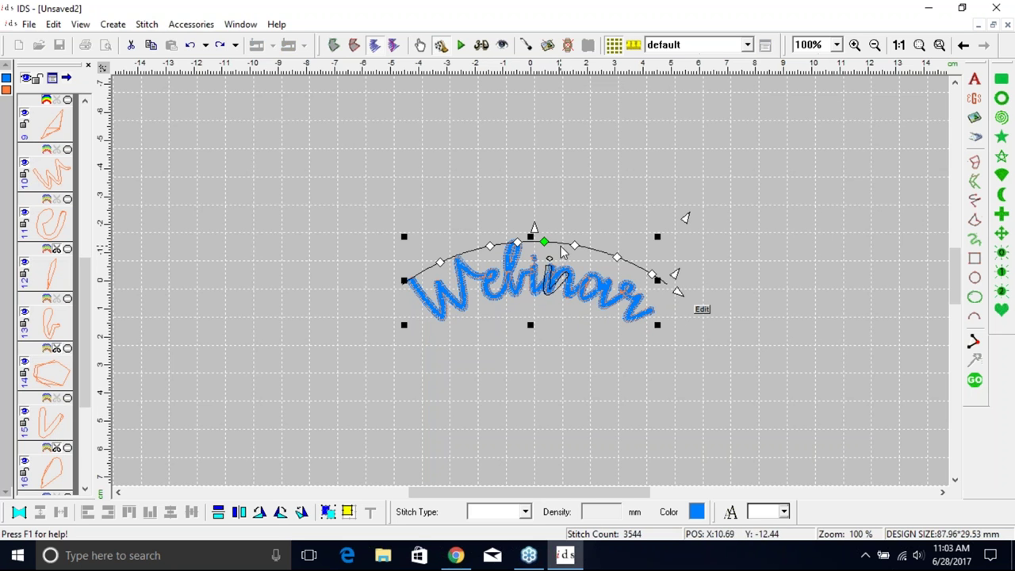
pyautogui.moveTo(544, 241); pyautogui.dragTo(554, 243)
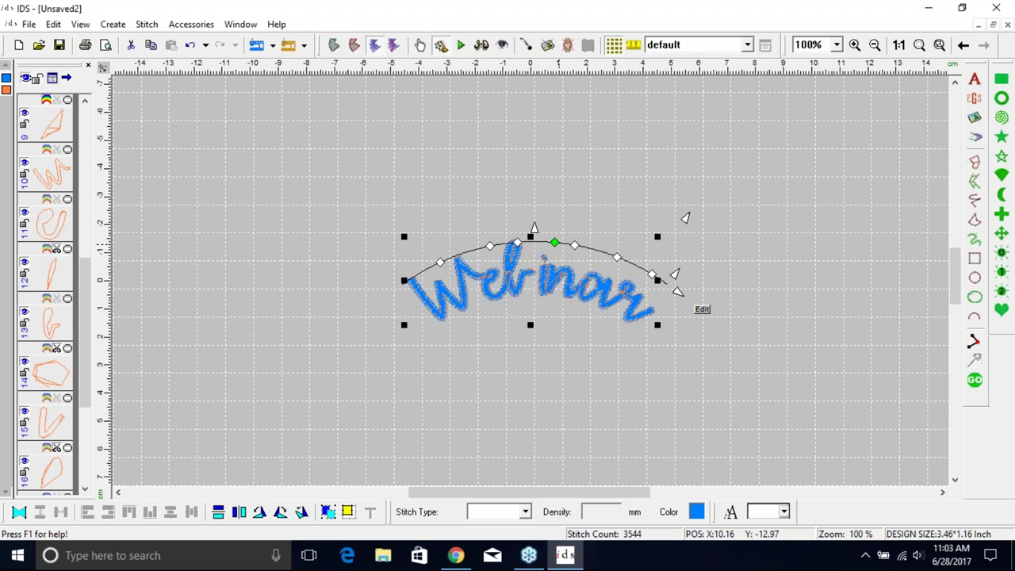
pyautogui.hotkey('ctrl', 'z')
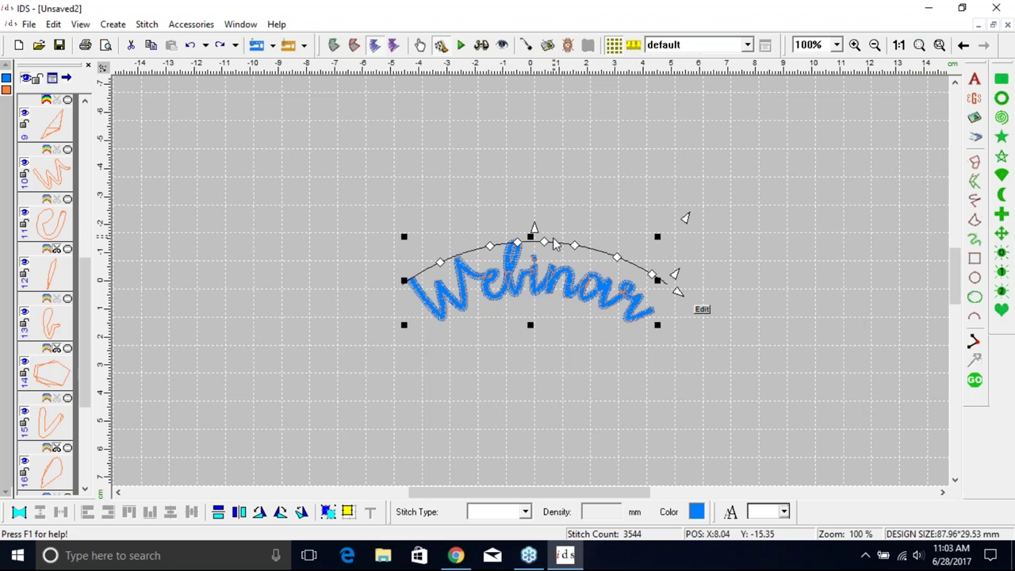
# Remove the orange outline from the design and select the Webinar lettering.
pyautogui.click(192, 45)
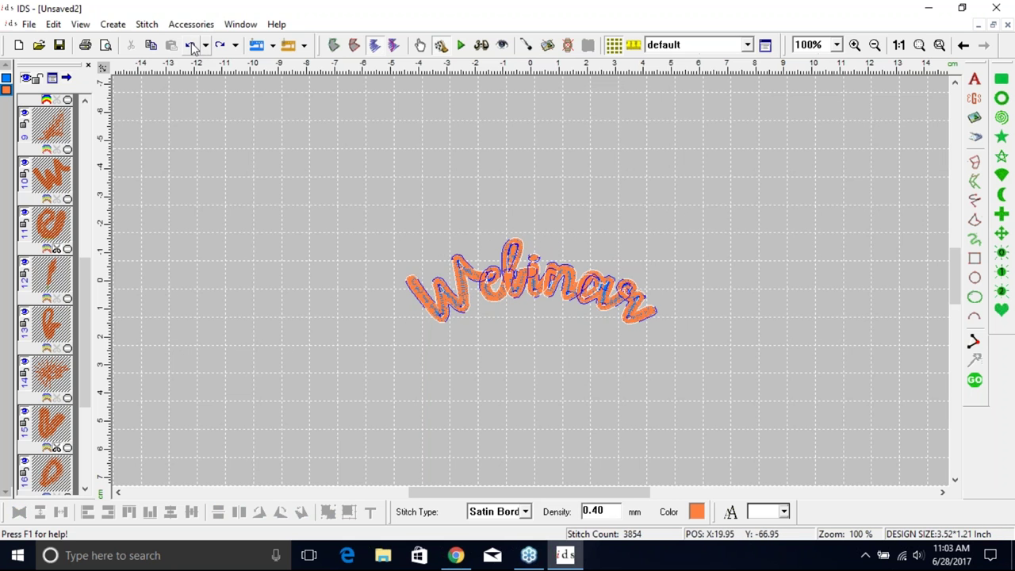
pyautogui.hotkey('ctrl', 'y')
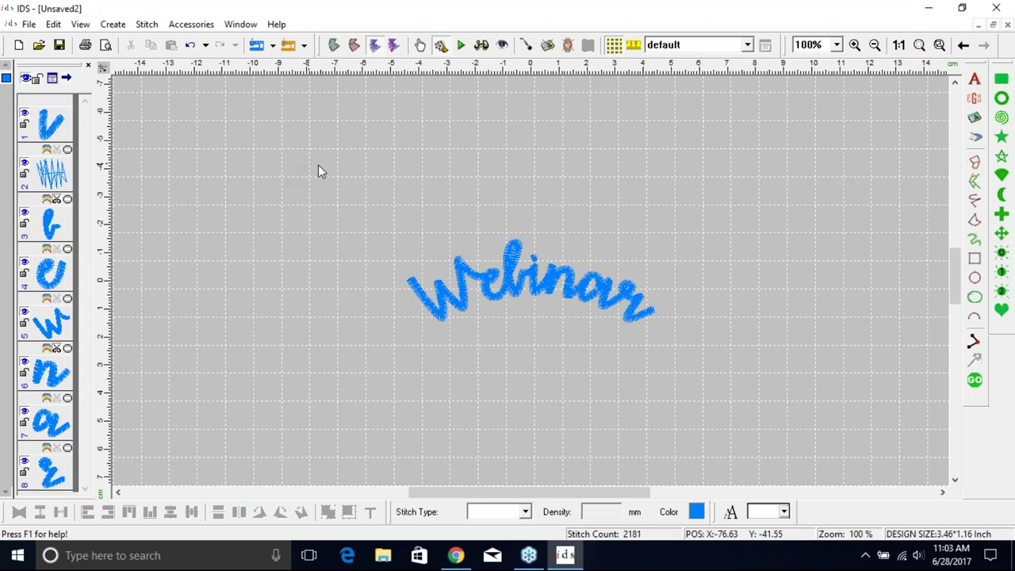
pyautogui.click(641, 310)
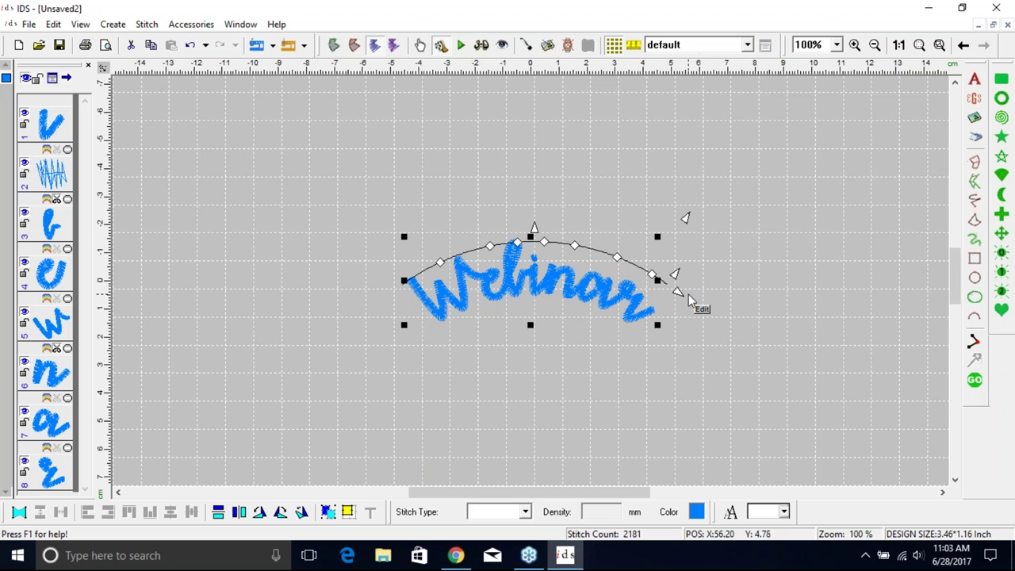
# Refit the Webinar lettering to an Ellipse path, centered on the line and drawn as a circle, and enlarge the circle slightly.
pyautogui.click(706, 311)
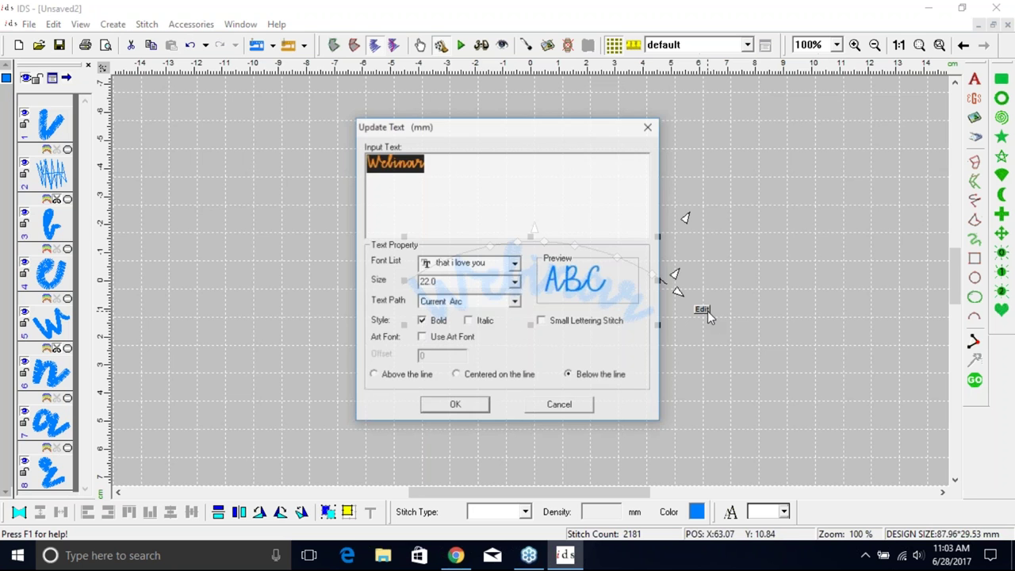
pyautogui.click(516, 303)
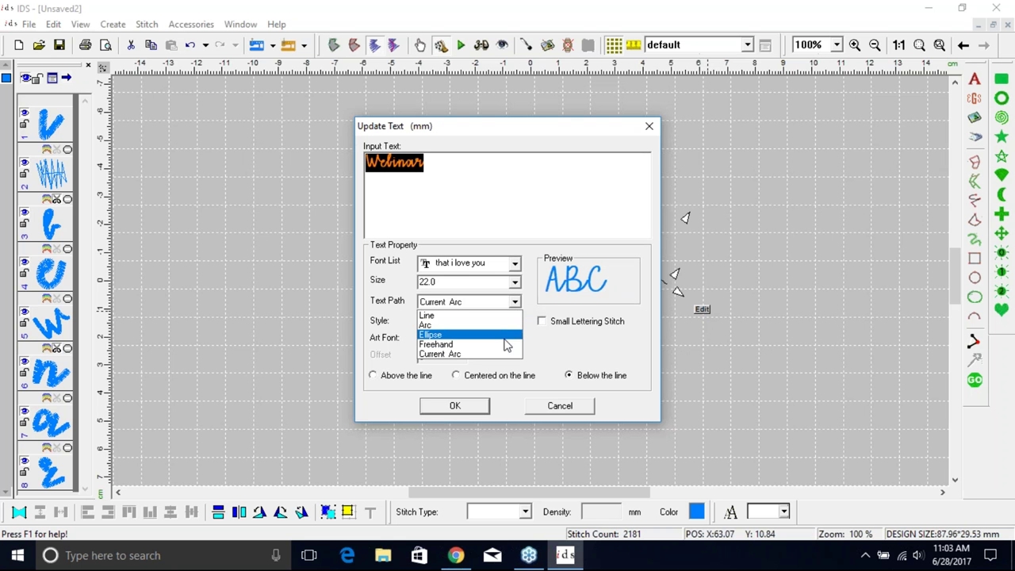
pyautogui.click(506, 335)
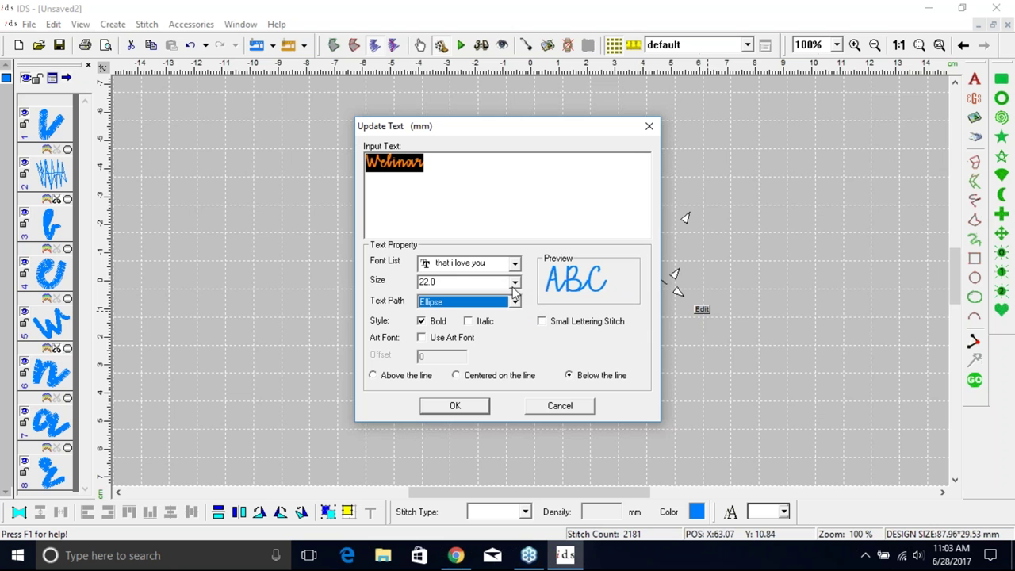
pyautogui.click(474, 378)
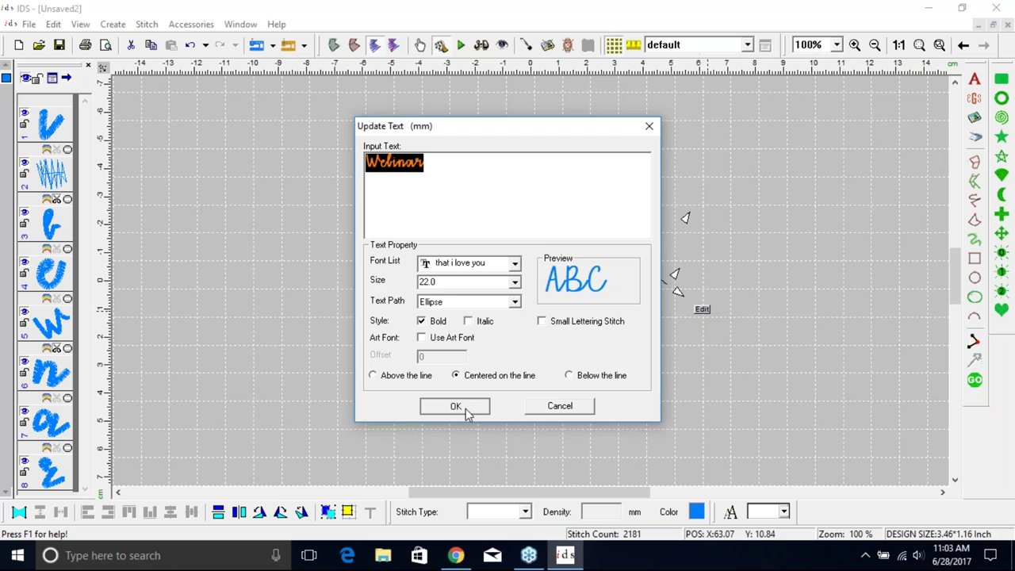
pyautogui.click(455, 406)
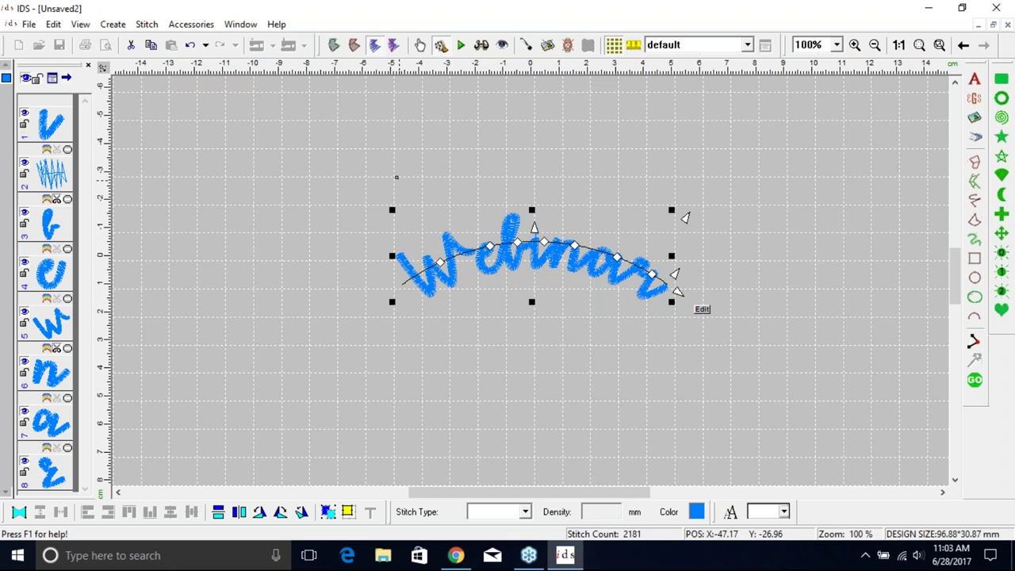
pyautogui.moveTo(397, 176); pyautogui.dragTo(691, 417)
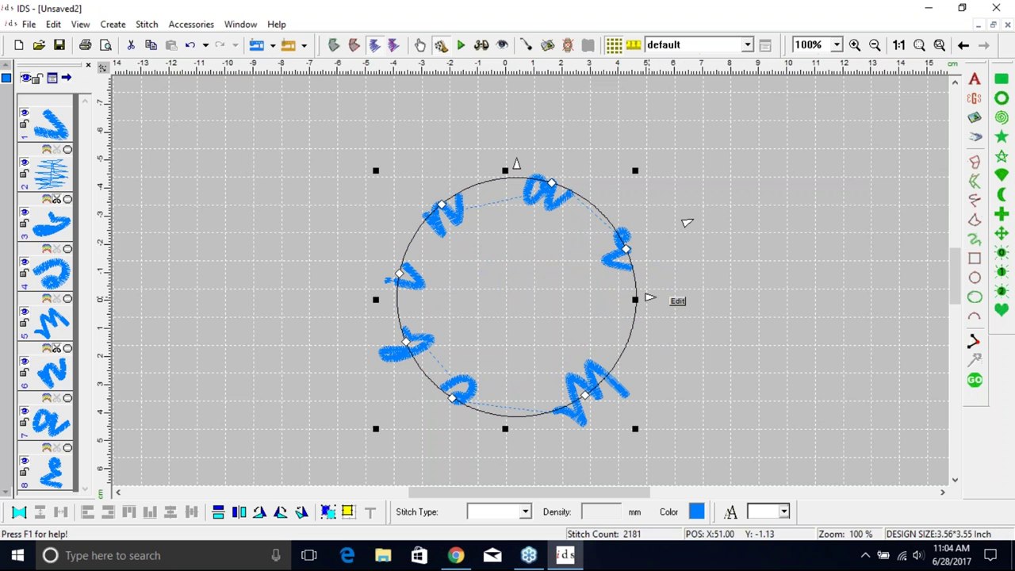
pyautogui.moveTo(648, 298)
pyautogui.mouseDown()
pyautogui.moveTo(743, 294)
pyautogui.moveTo(600, 290)
pyautogui.moveTo(649, 297)
pyautogui.mouseUp()
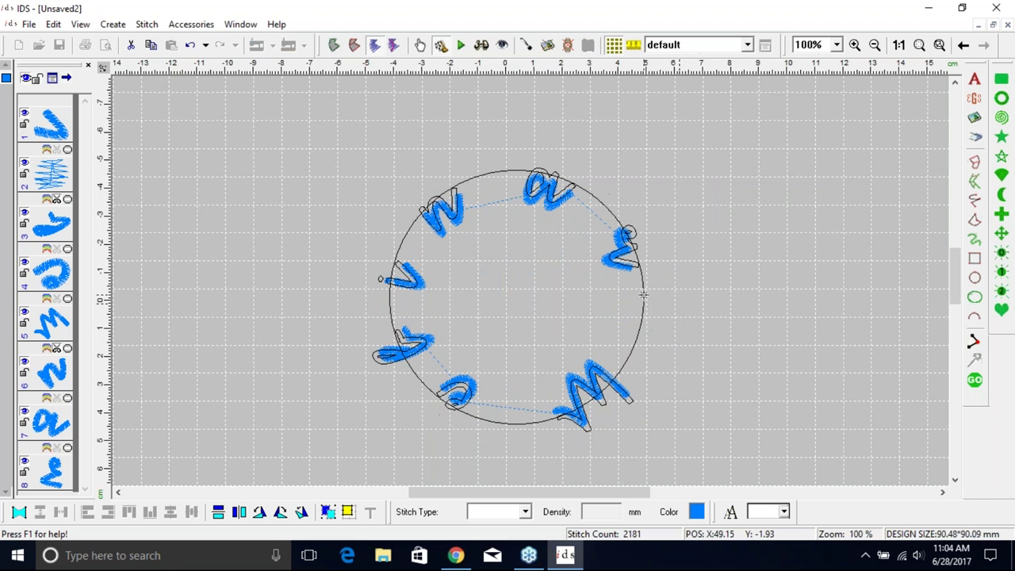
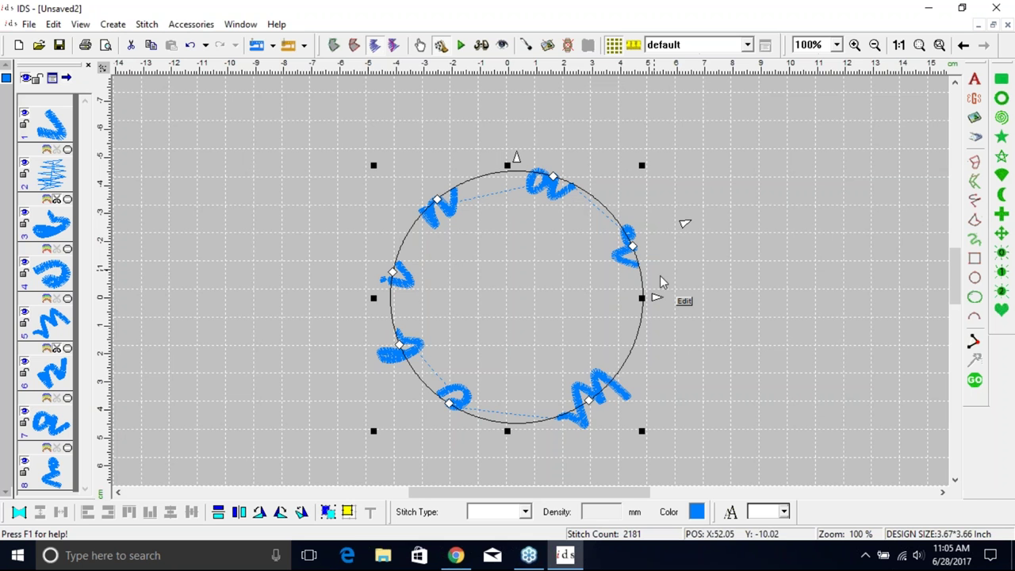
# Change the Webinar lettering's text path to Freehand.
pyautogui.click(685, 301)
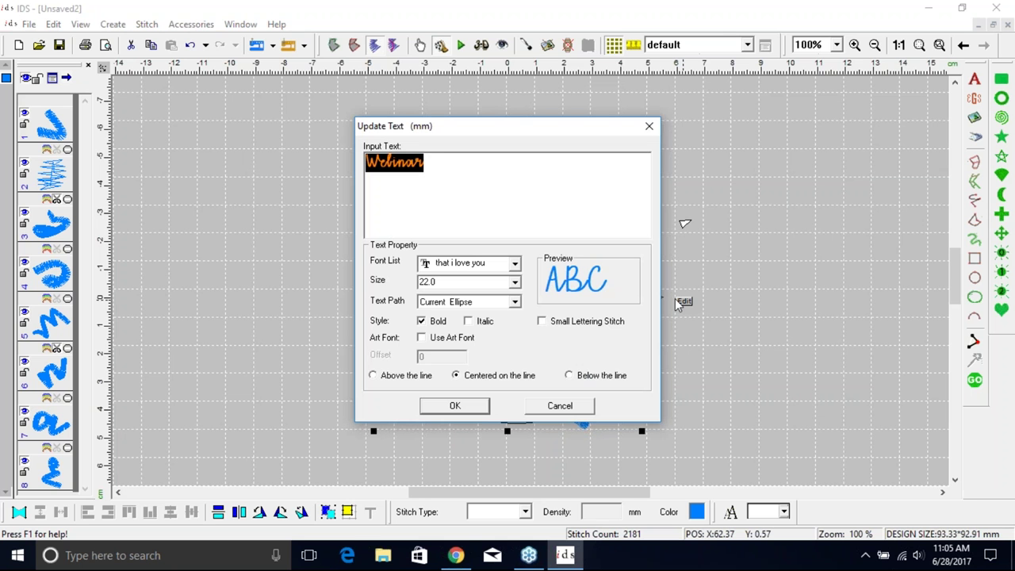
pyautogui.click(514, 301)
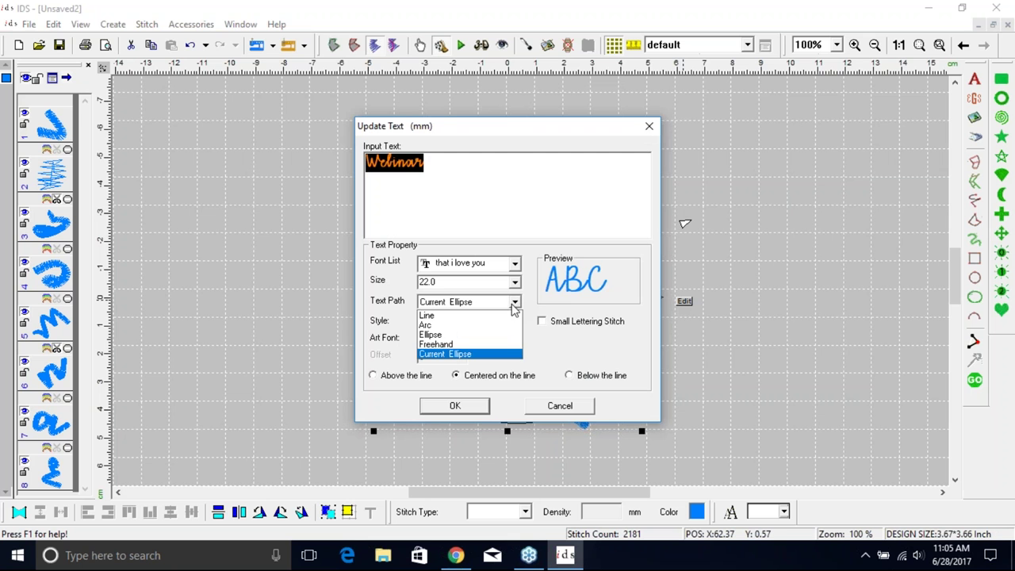
pyautogui.click(441, 344)
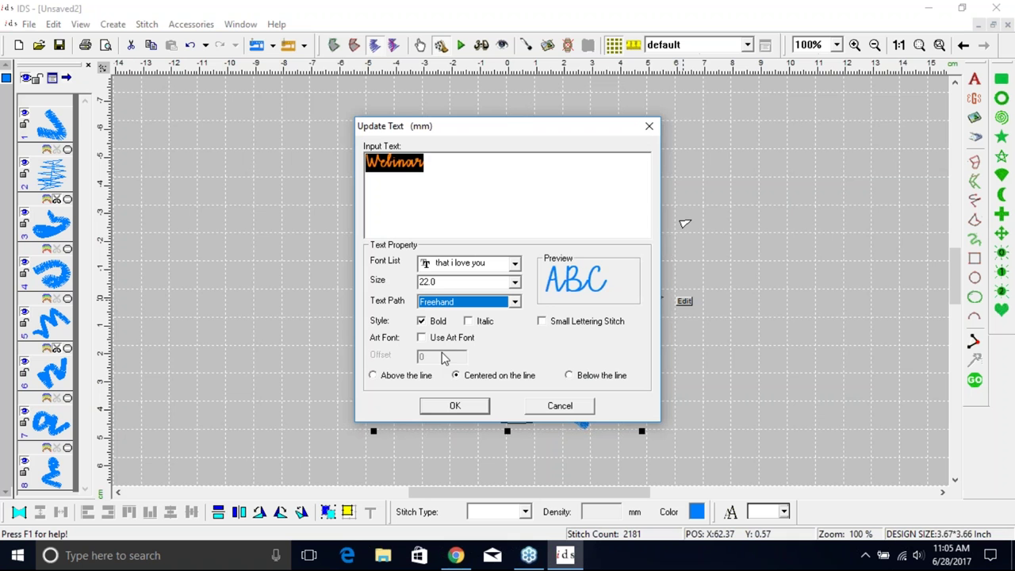
pyautogui.click(455, 407)
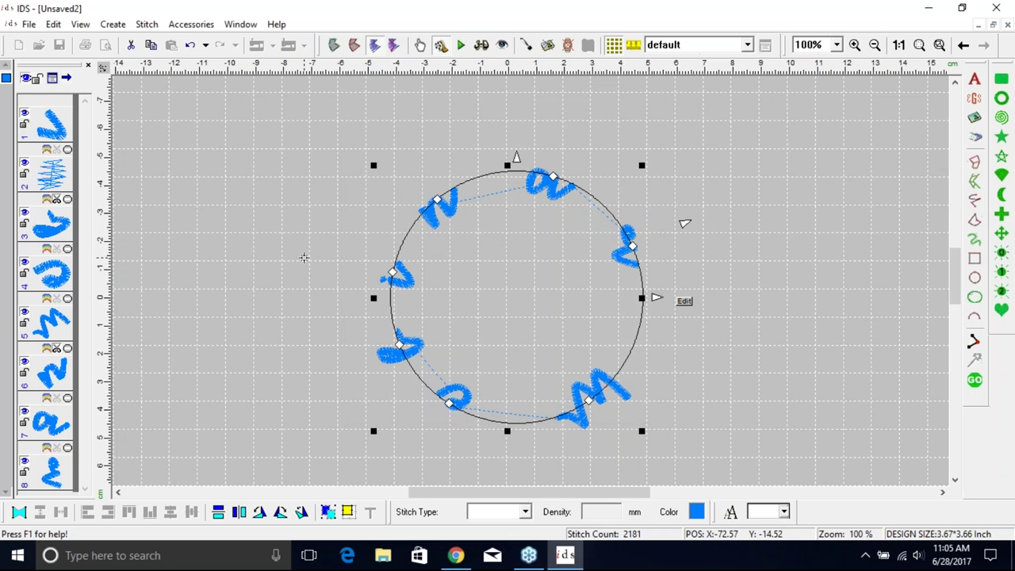
pyautogui.click(254, 288)
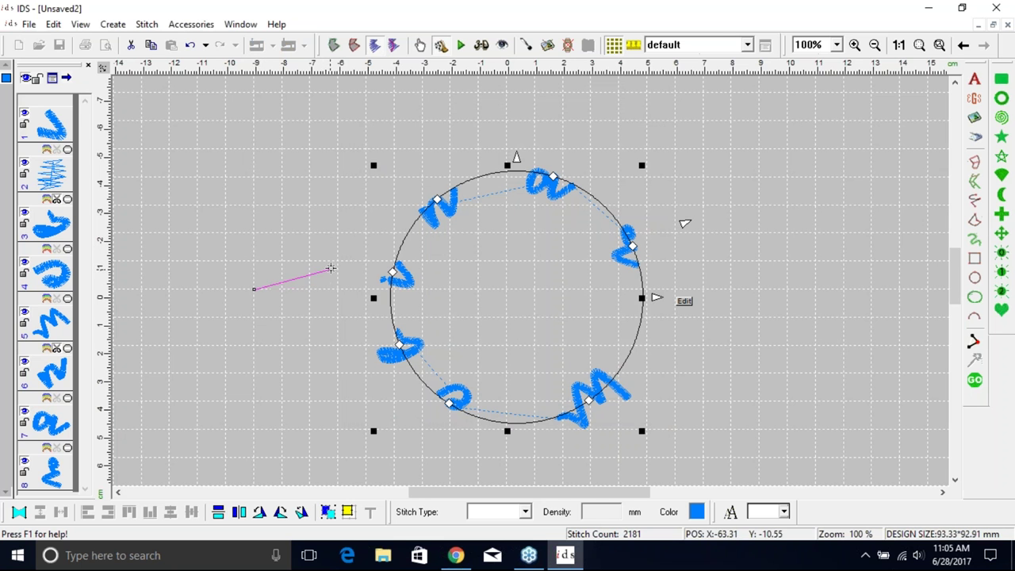
pyautogui.click(357, 262)
pyautogui.click(506, 302)
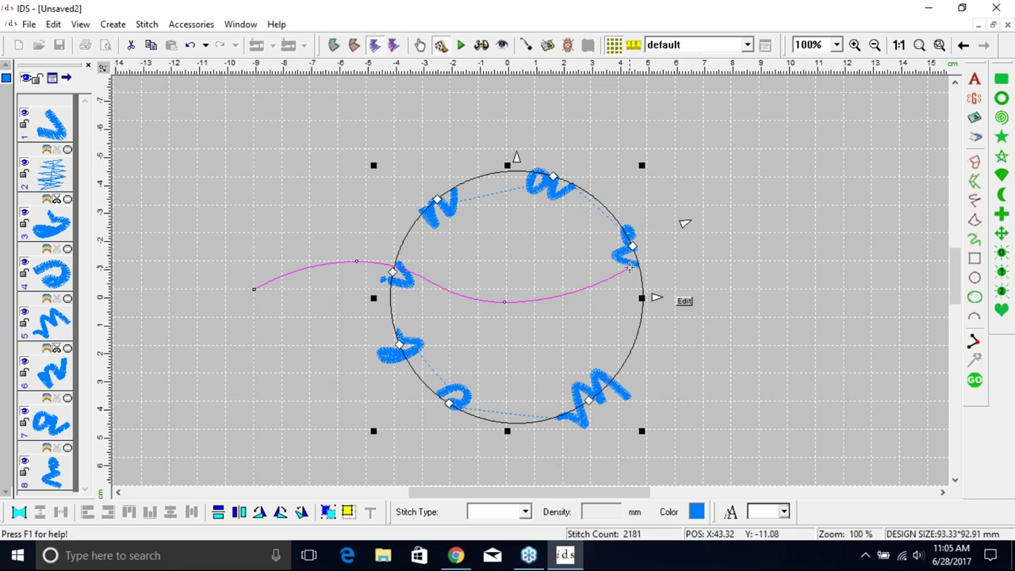
pyautogui.press('BackSpace')
pyautogui.press('BackSpace')
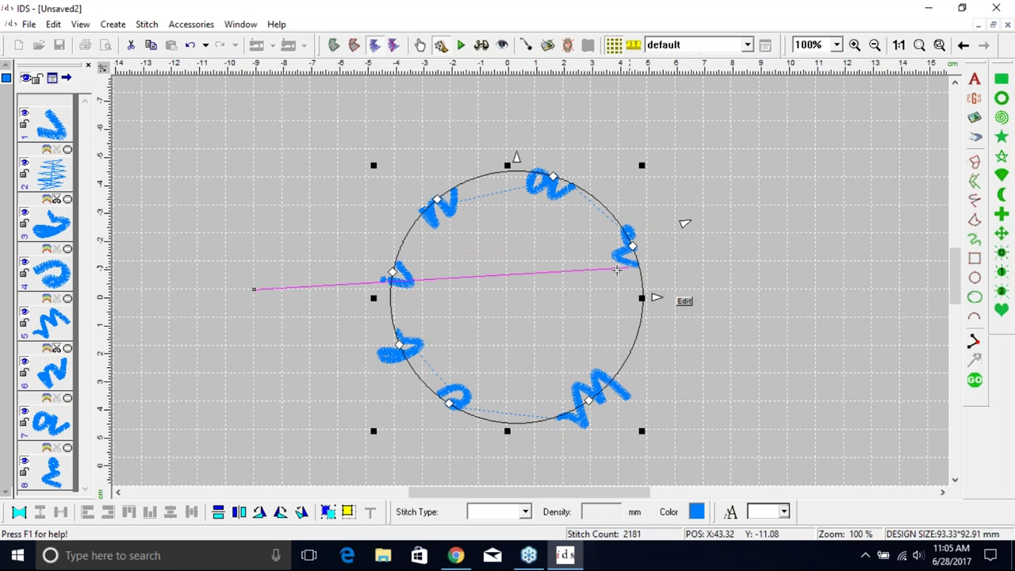
pyautogui.press('BackSpace')
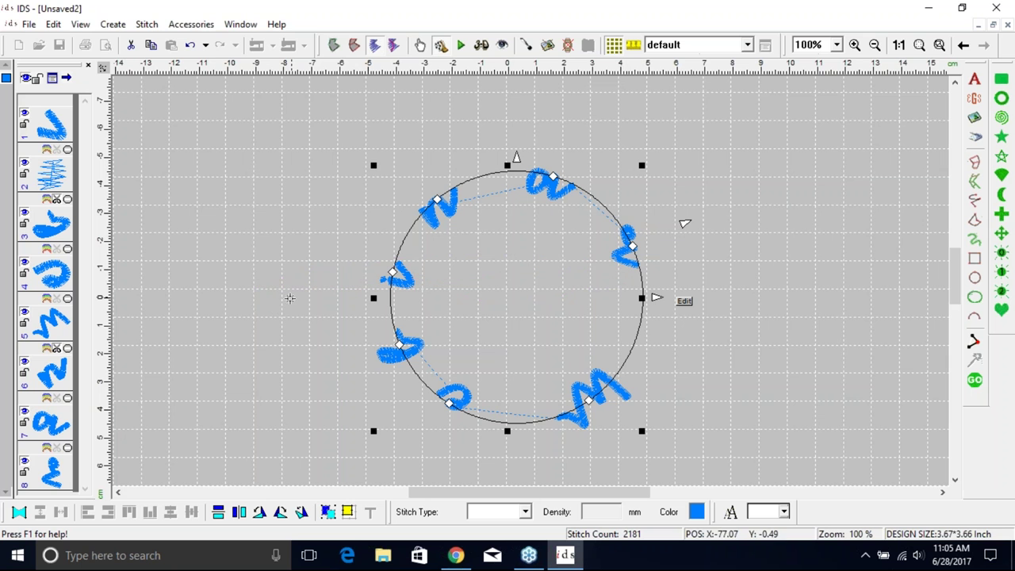
# Draw a wavy four-point freehand path for the lettering, about 3.61 by 1.01 inches, and move the lettering toward the design's center.
pyautogui.click(278, 307)
pyautogui.click(368, 278)
pyautogui.click(441, 303)
pyautogui.click(520, 283)
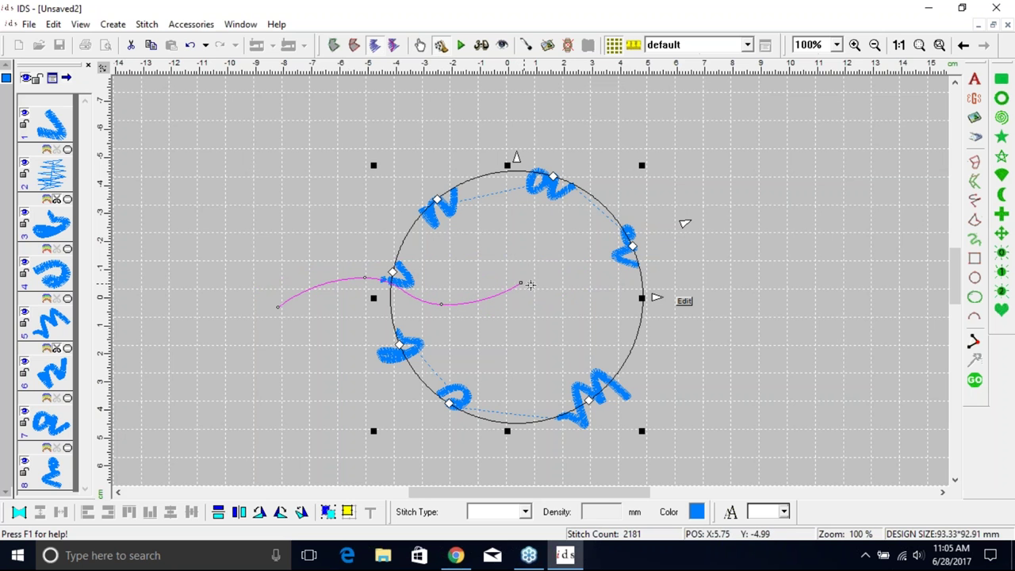
pyautogui.rightClick(706, 372)
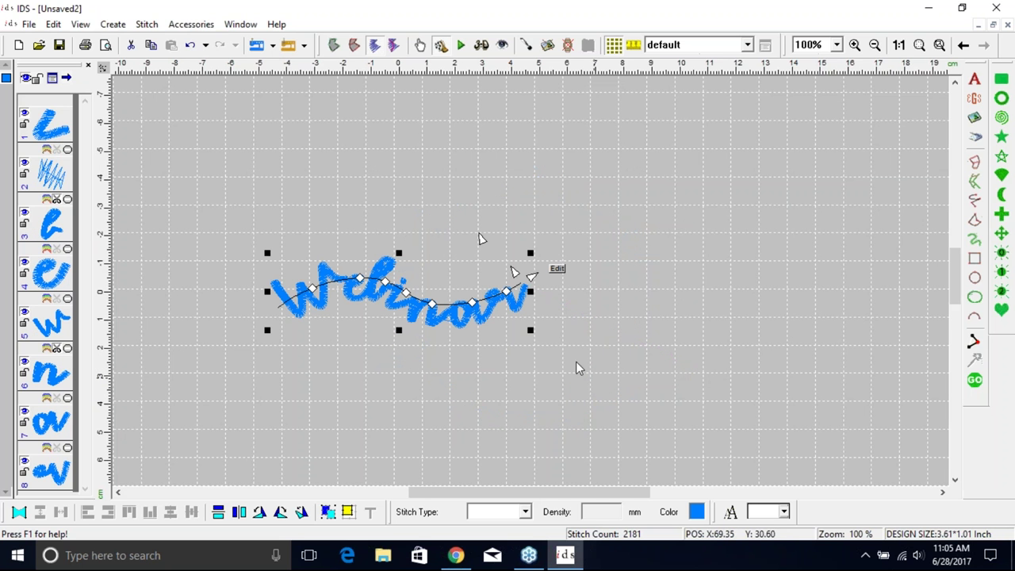
pyautogui.moveTo(458, 321); pyautogui.dragTo(569, 301)
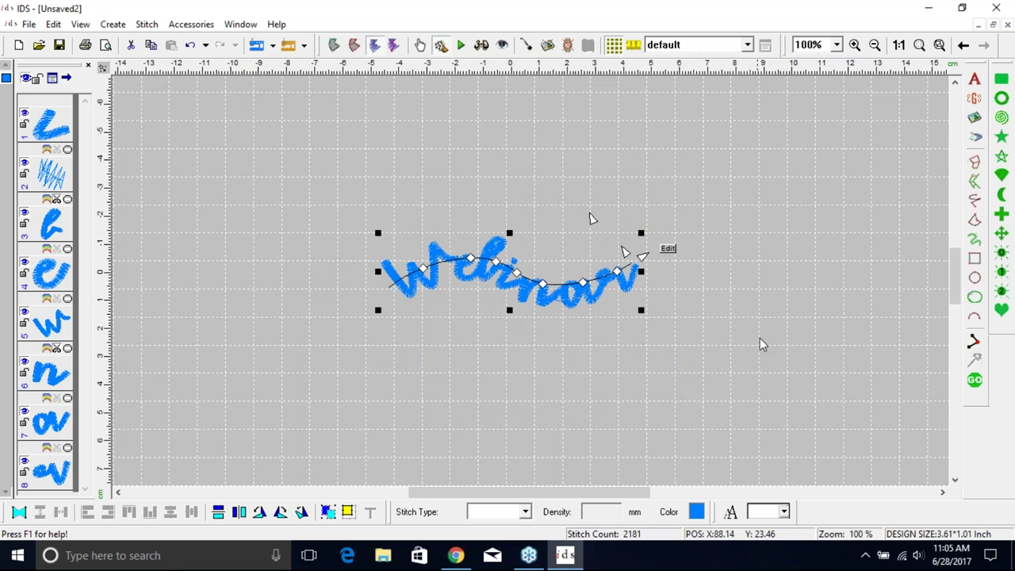
# Try the Webinar lettering above its freehand line and below the line.
pyautogui.click(669, 250)
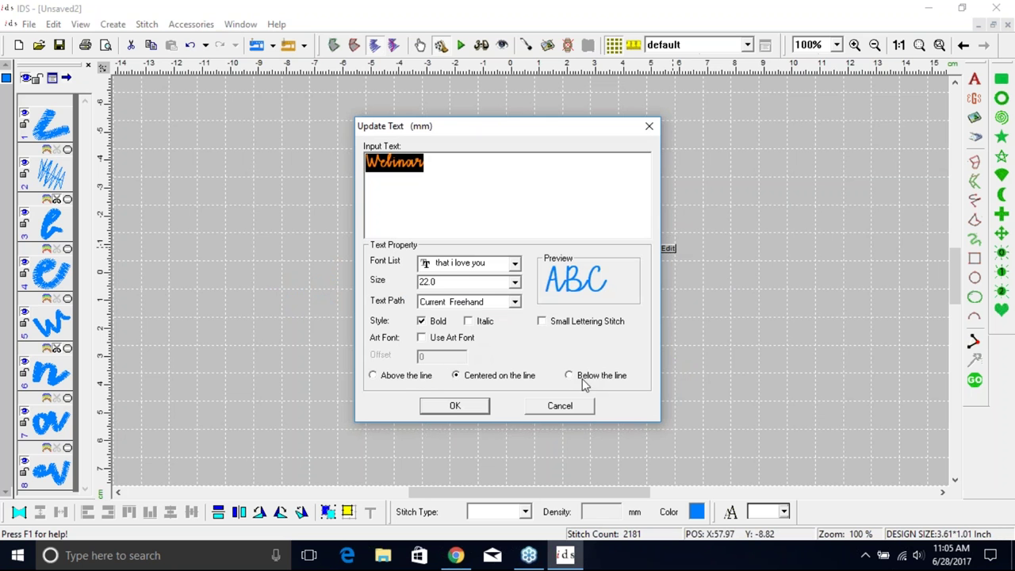
pyautogui.click(398, 377)
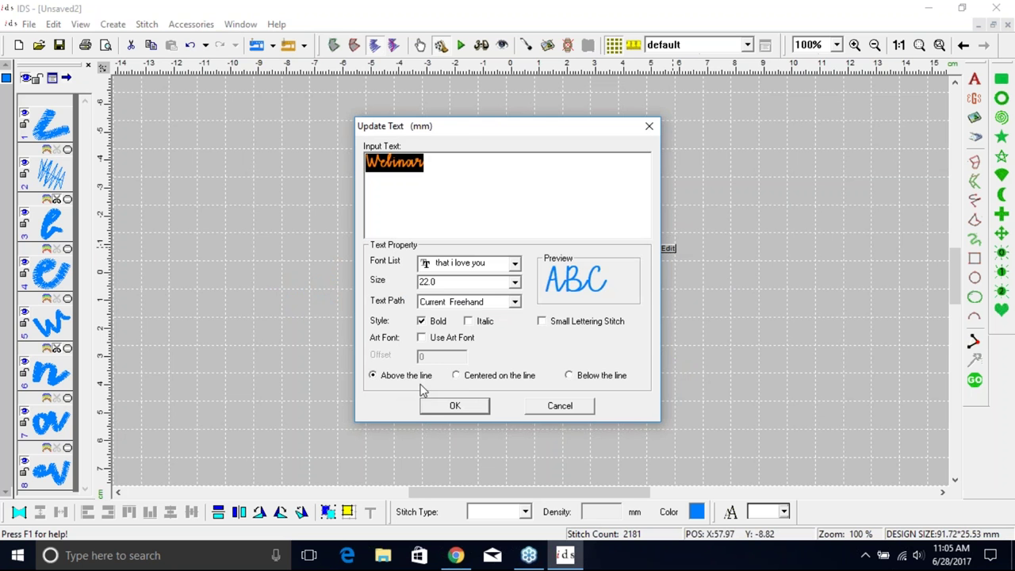
pyautogui.click(455, 406)
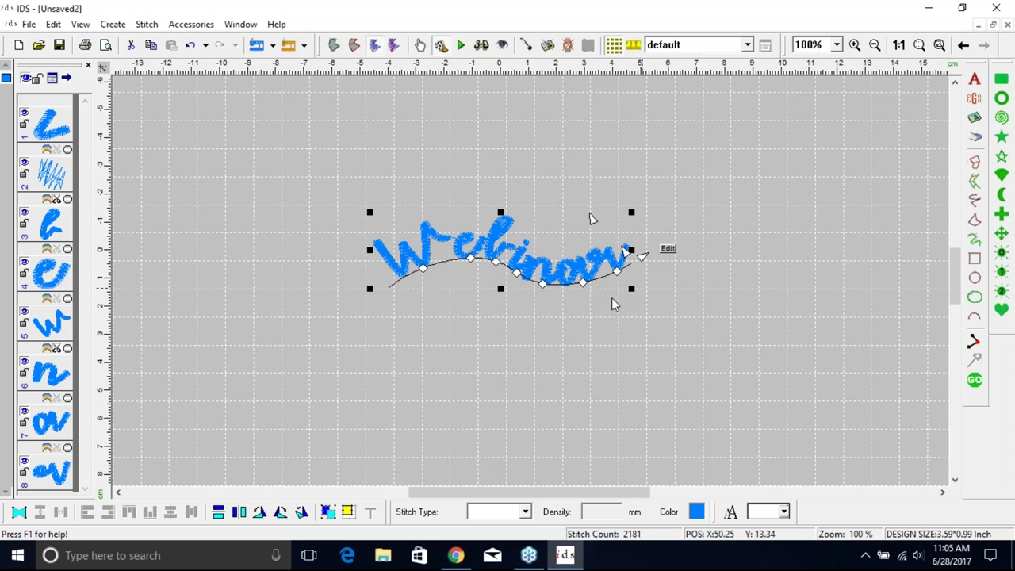
pyautogui.click(669, 252)
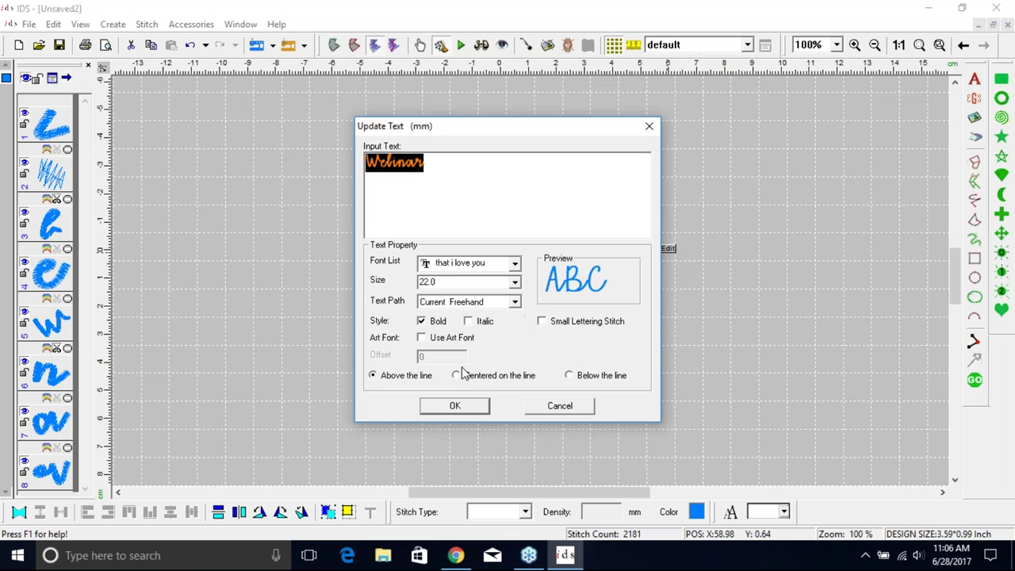
pyautogui.click(593, 379)
pyautogui.click(453, 407)
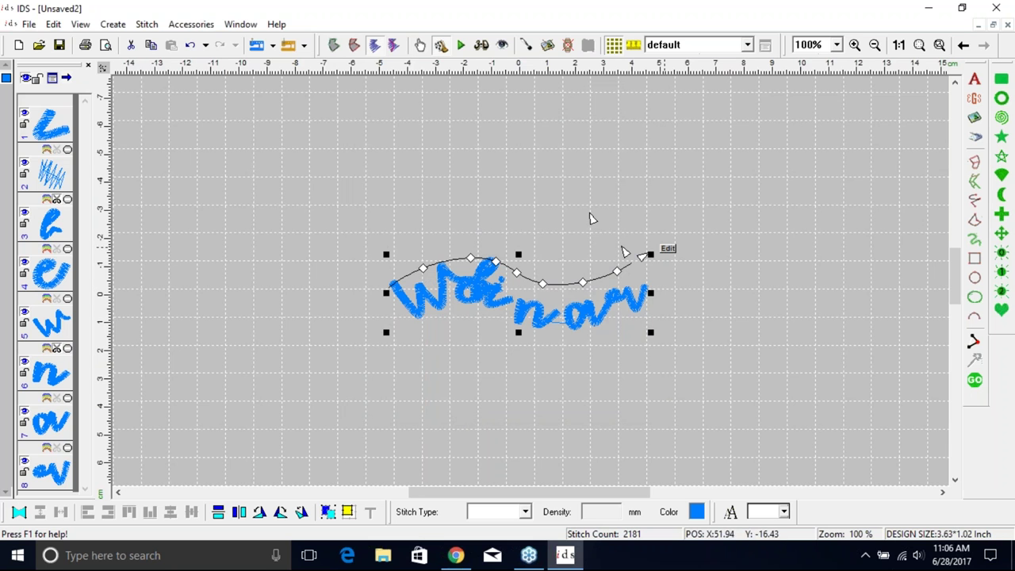
# Set the Webinar lettering to sit centered on its freehand line.
pyautogui.click(668, 249)
pyautogui.click(464, 377)
pyautogui.click(468, 406)
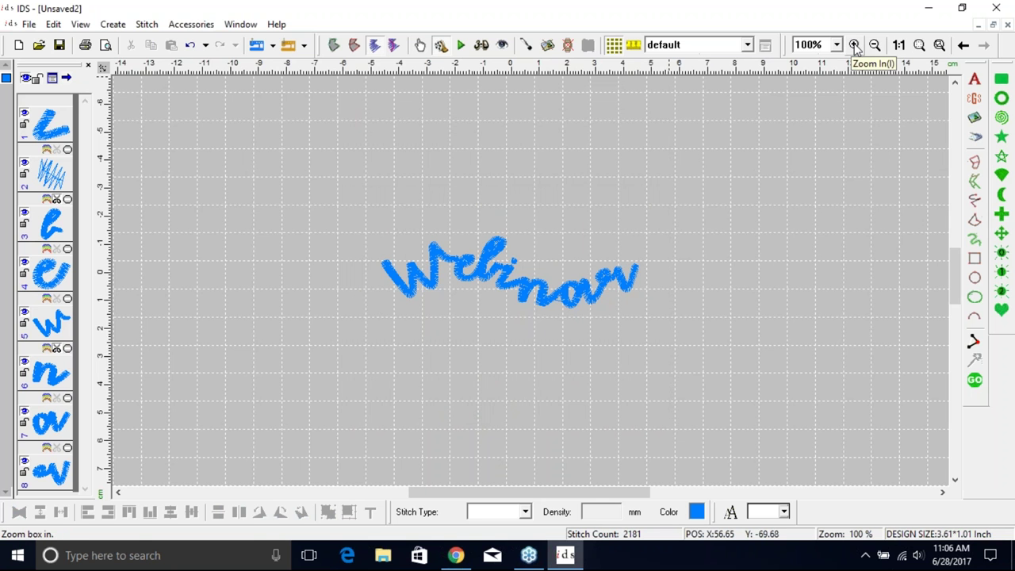
# Run the GO command on the wavy Webinar lettering to recalculate its stitches.
pyautogui.click(920, 45)
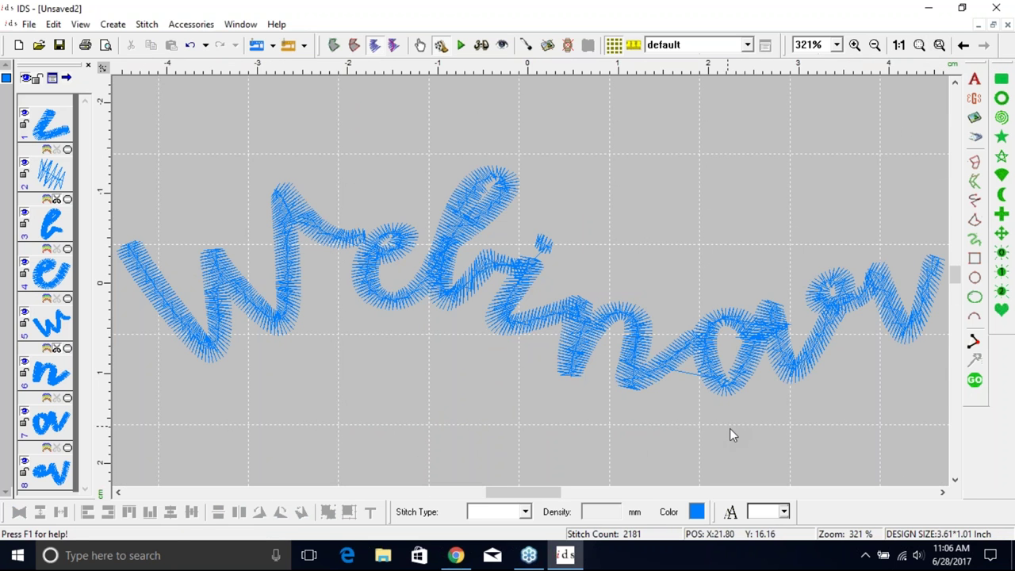
pyautogui.click(975, 384)
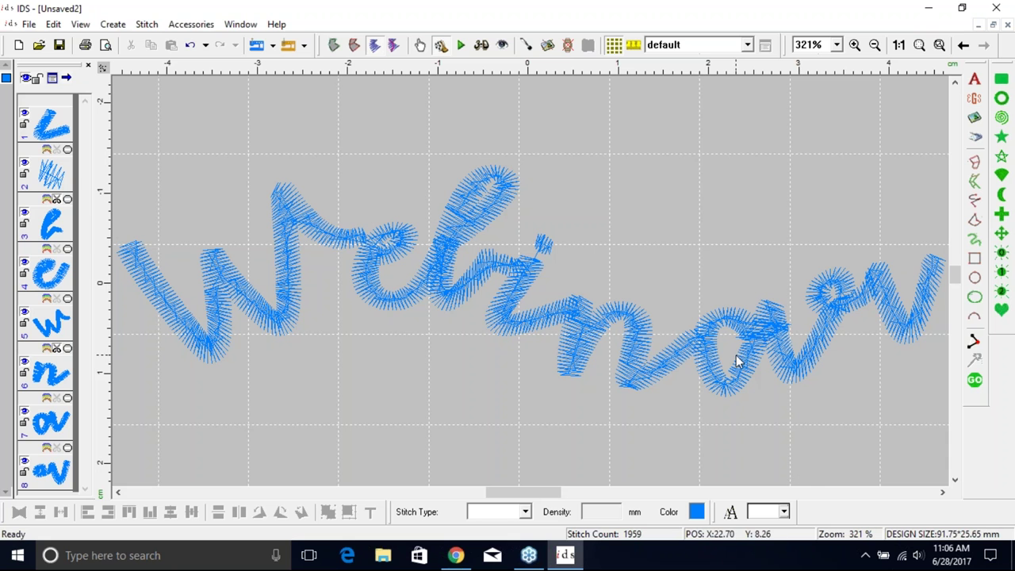
# Enlarge the wavy Webinar lettering to about 94 by 25 mm, rotate it slightly, and deselect it.
pyautogui.click(756, 334)
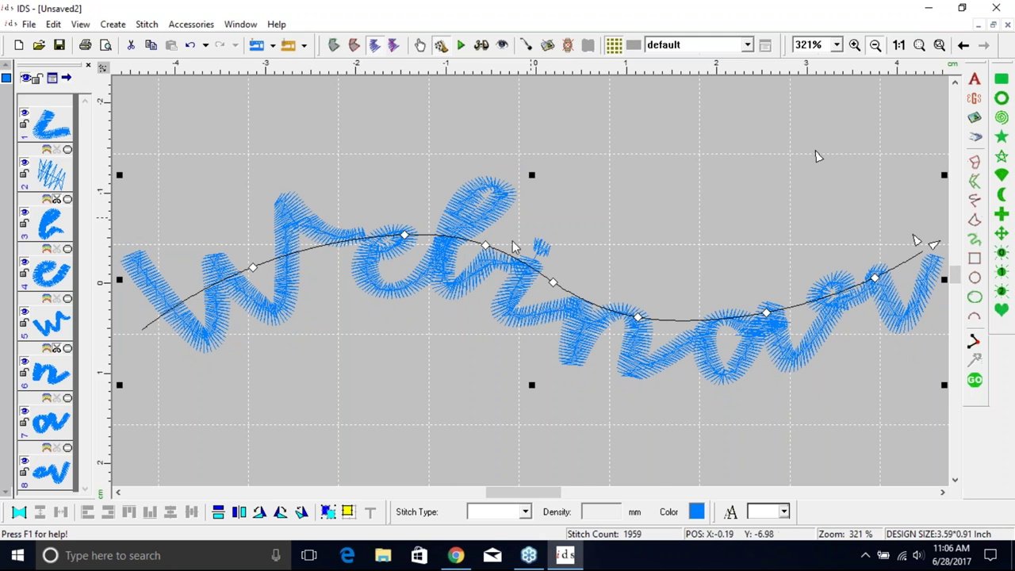
pyautogui.scroll(-3, 819, 156)
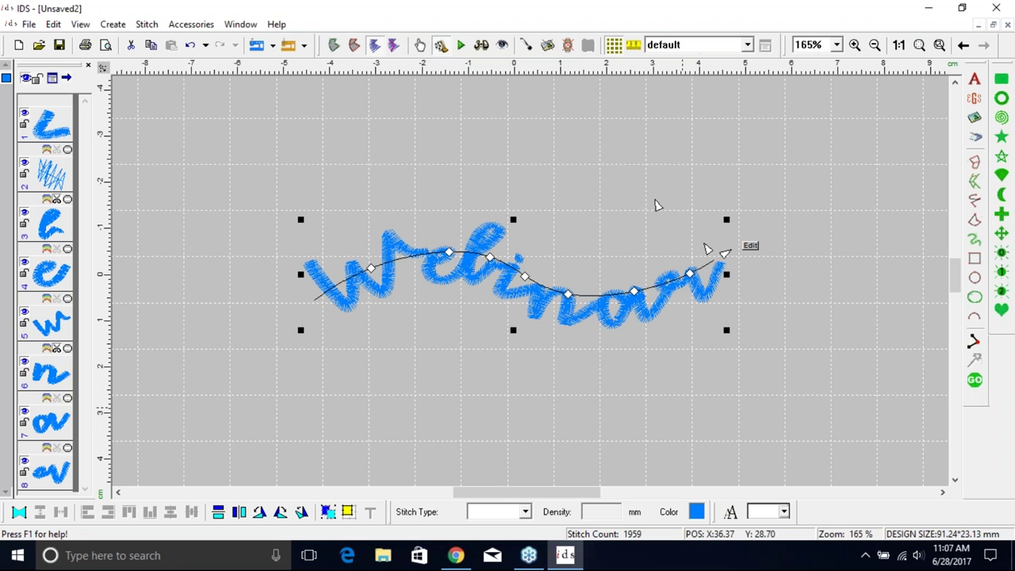
pyautogui.moveTo(725, 253)
pyautogui.mouseDown()
pyautogui.moveTo(823, 163)
pyautogui.moveTo(900, 126)
pyautogui.moveTo(641, 274)
pyautogui.moveTo(850, 151)
pyautogui.moveTo(909, 98)
pyautogui.moveTo(857, 163)
pyautogui.moveTo(744, 253)
pyautogui.moveTo(852, 181)
pyautogui.moveTo(731, 255)
pyautogui.mouseUp()
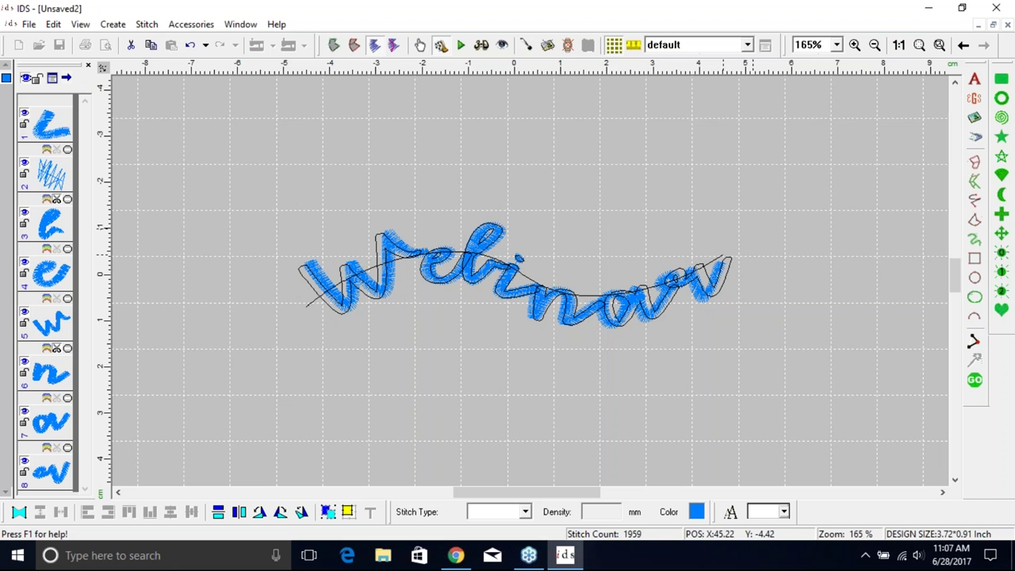
pyautogui.moveTo(721, 243)
pyautogui.mouseDown()
pyautogui.moveTo(708, 262)
pyautogui.moveTo(584, 199)
pyautogui.moveTo(555, 317)
pyautogui.moveTo(508, 405)
pyautogui.moveTo(733, 382)
pyautogui.moveTo(566, 340)
pyautogui.moveTo(838, 227)
pyautogui.moveTo(737, 261)
pyautogui.moveTo(738, 275)
pyautogui.moveTo(515, 166)
pyautogui.moveTo(684, 222)
pyautogui.moveTo(682, 238)
pyautogui.moveTo(727, 260)
pyautogui.moveTo(718, 274)
pyautogui.moveTo(734, 262)
pyautogui.moveTo(725, 241)
pyautogui.mouseUp()
pyautogui.click(461, 390)
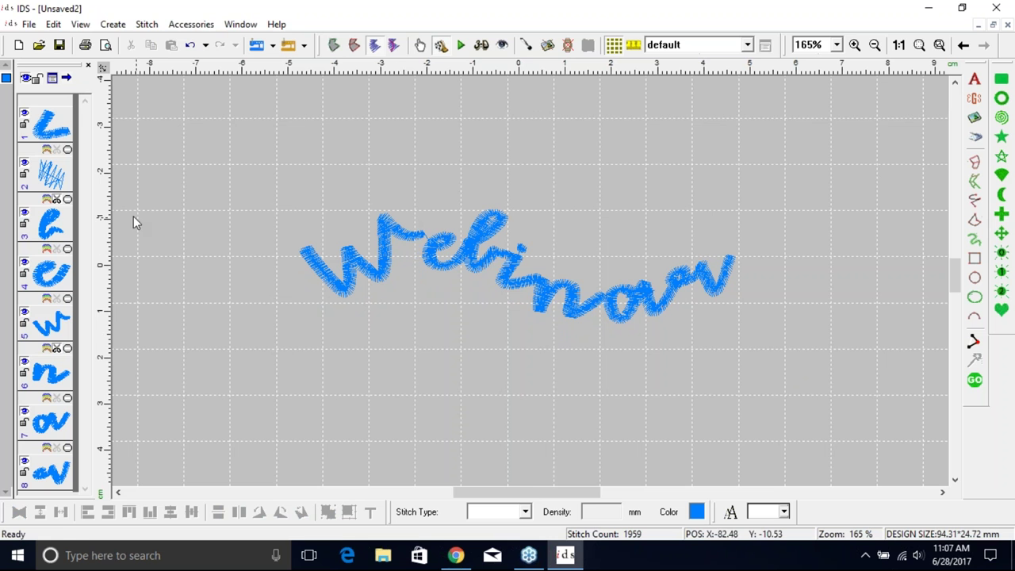
# Start a new design and place one horizontal manual stitch about 1 mm long near the canvas center.
pyautogui.click(19, 45)
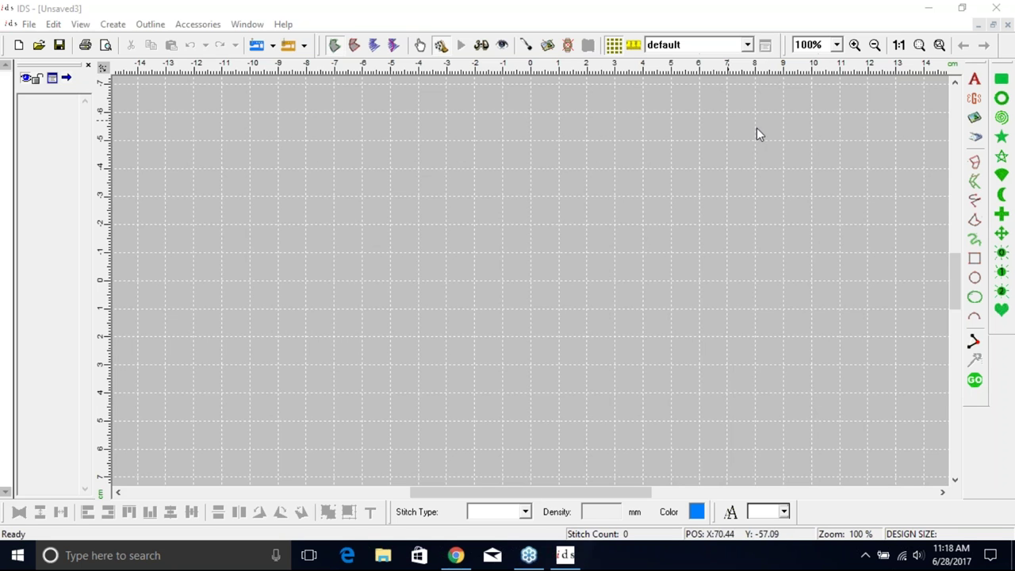
pyautogui.click(975, 342)
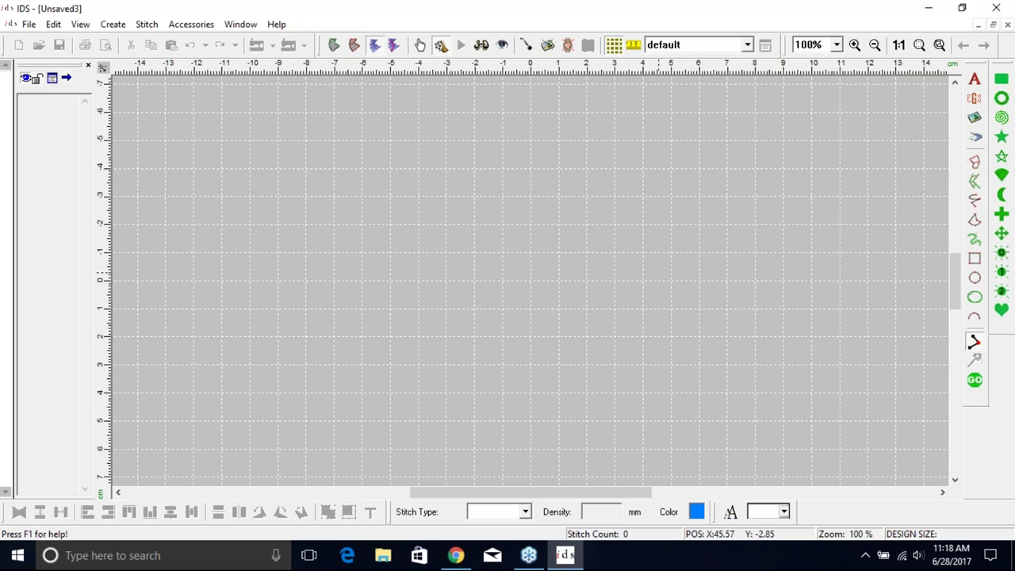
pyautogui.click(505, 286)
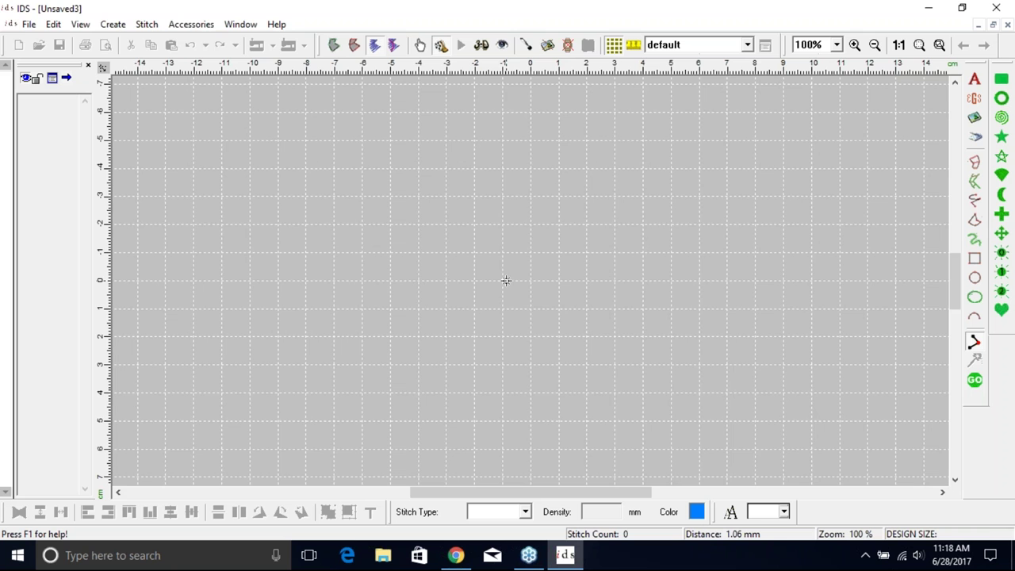
pyautogui.click(505, 280)
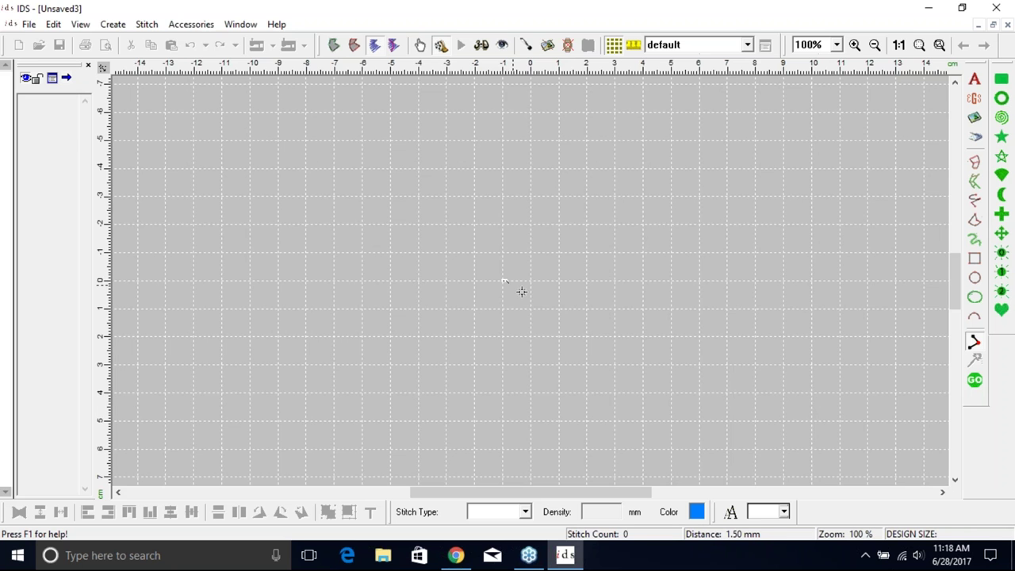
pyautogui.rightClick(602, 331)
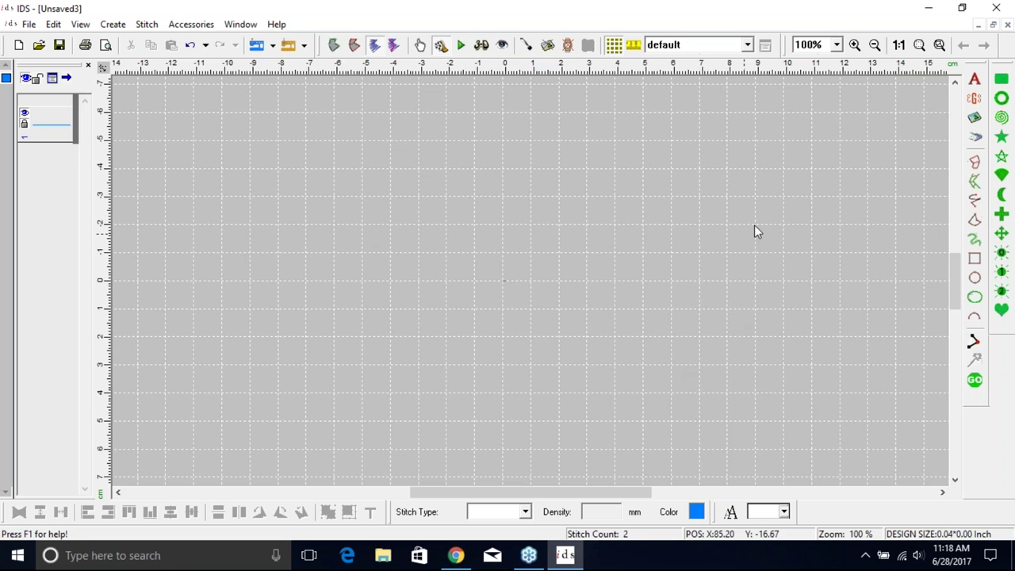
# Examine the short manual stitch up close with its stitch points displayed.
pyautogui.moveTo(492, 269); pyautogui.dragTo(521, 294)
pyautogui.moveTo(433, 229); pyautogui.dragTo(564, 307)
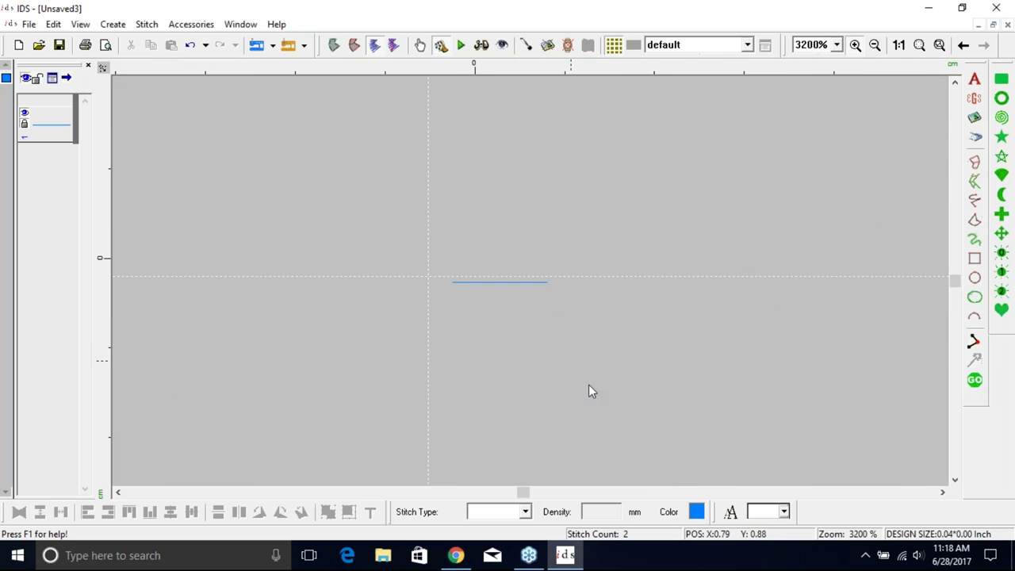
pyautogui.click(526, 45)
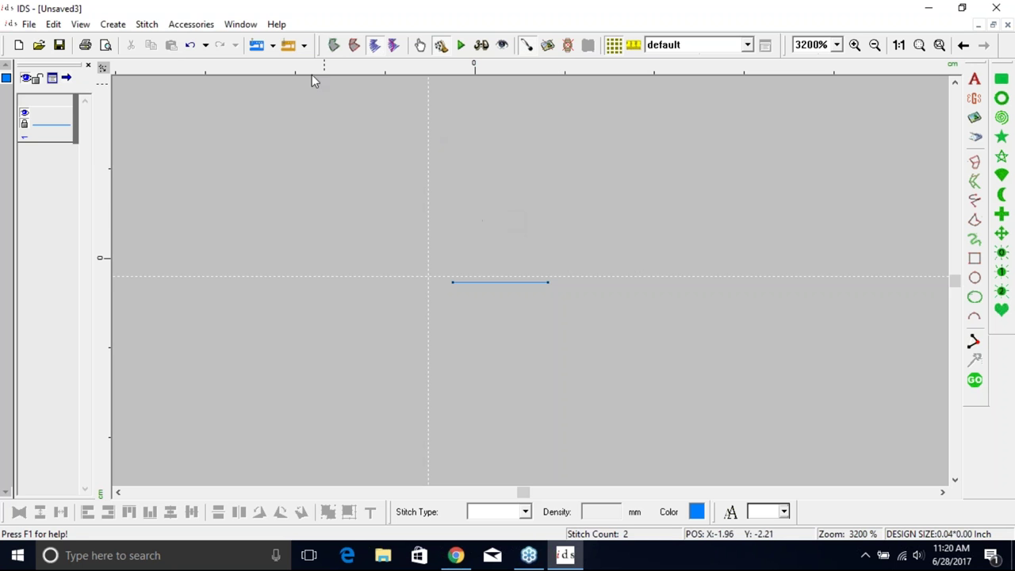
# Start another new design and choose the Arial font for new Webinar lettering.
pyautogui.click(19, 46)
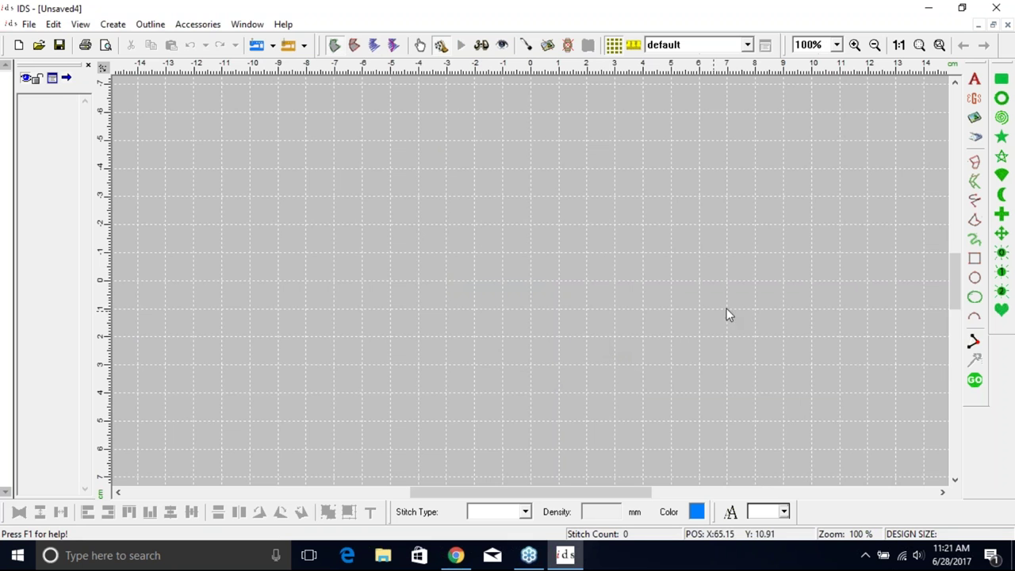
pyautogui.click(975, 81)
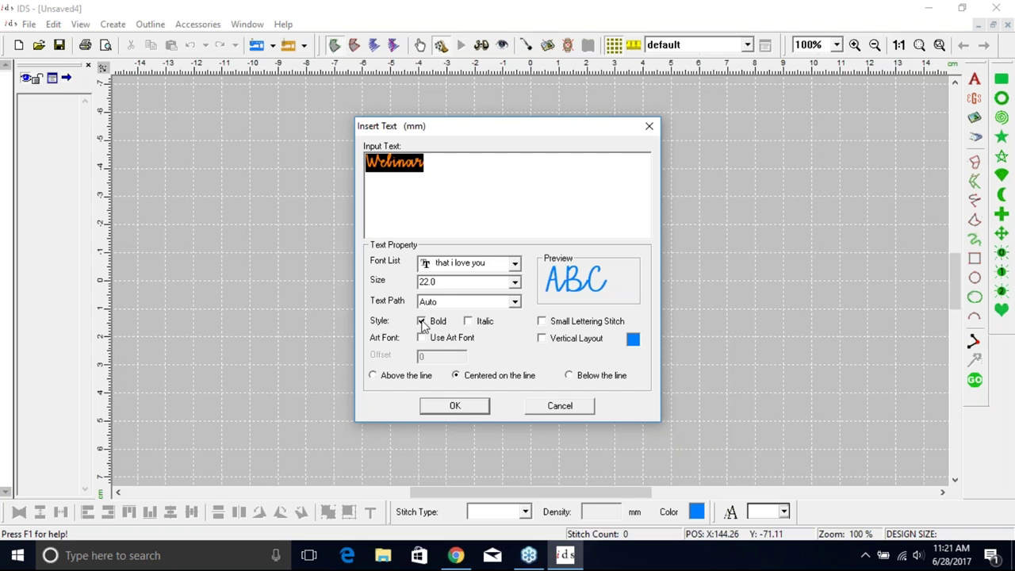
pyautogui.click(515, 264)
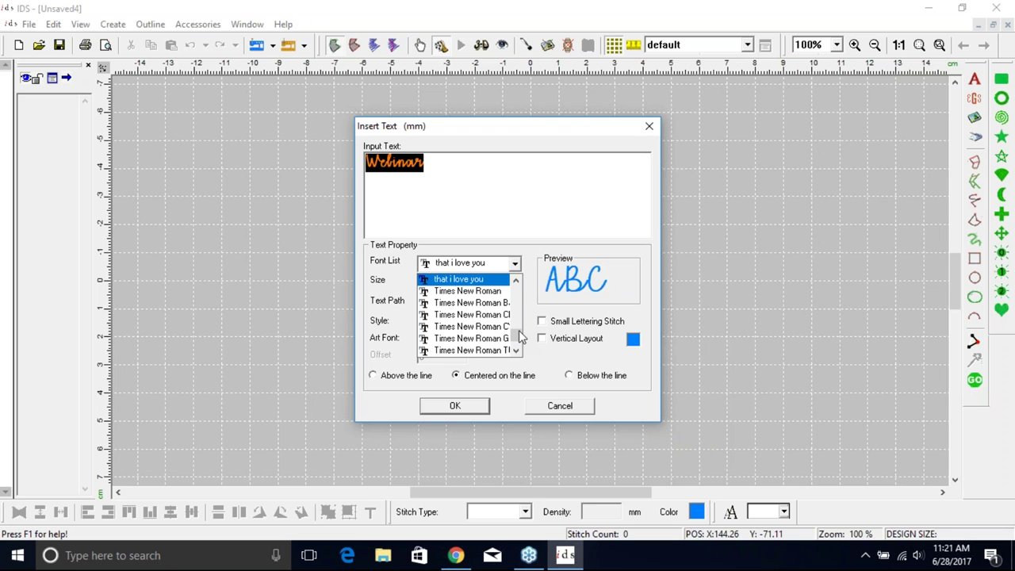
pyautogui.moveTo(518, 339); pyautogui.dragTo(522, 308)
pyautogui.click(517, 282)
pyautogui.click(516, 282)
pyautogui.click(516, 282)
pyautogui.click(516, 283)
pyautogui.click(517, 282)
pyautogui.click(516, 282)
pyautogui.click(516, 282)
pyautogui.click(516, 283)
pyautogui.click(516, 283)
pyautogui.click(516, 283)
pyautogui.click(443, 296)
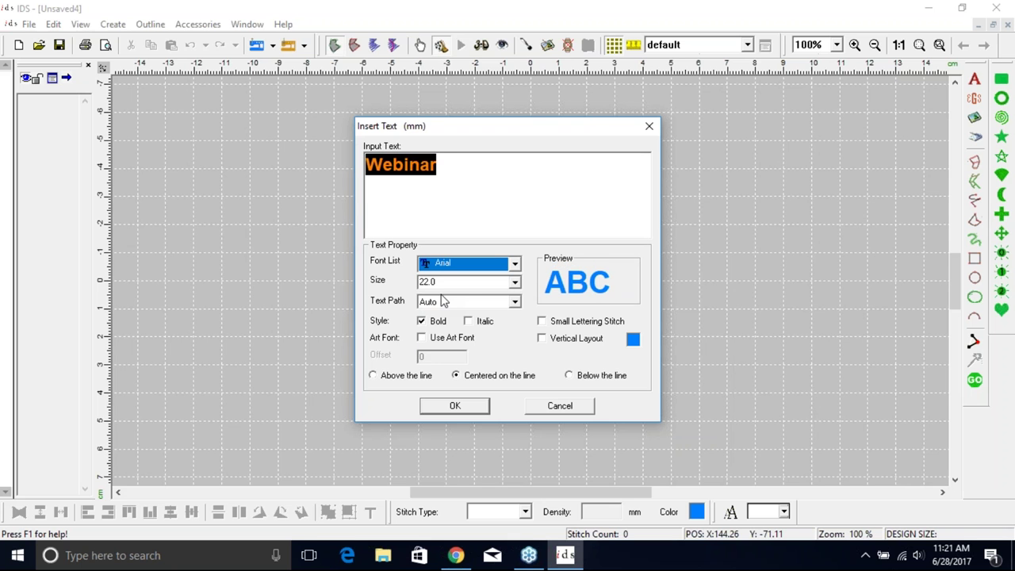
# Insert the Webinar lettering without bold, at size 5 mm and positioned above the line.
pyautogui.click(421, 321)
pyautogui.doubleClick(429, 282)
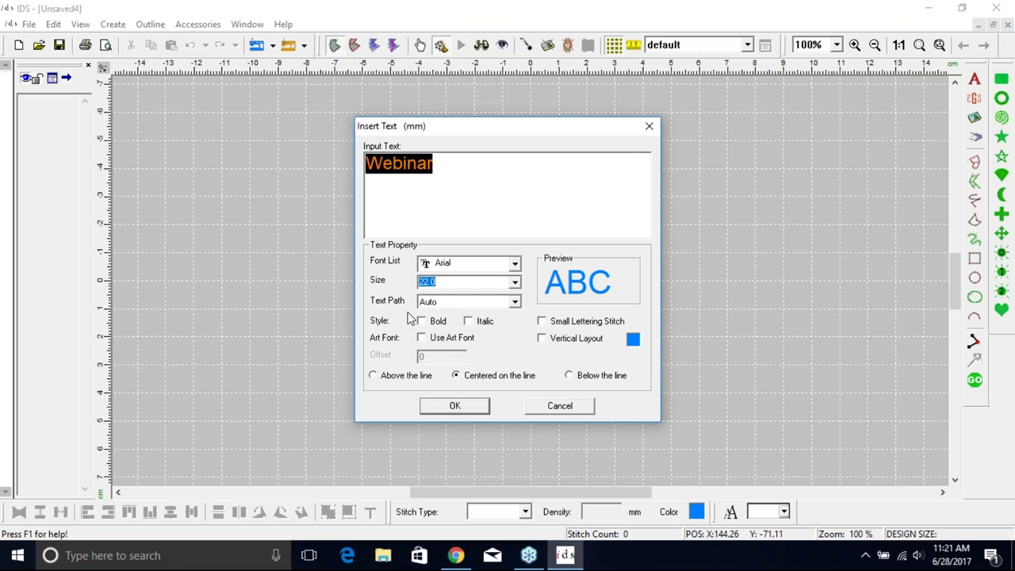
pyautogui.write('5')
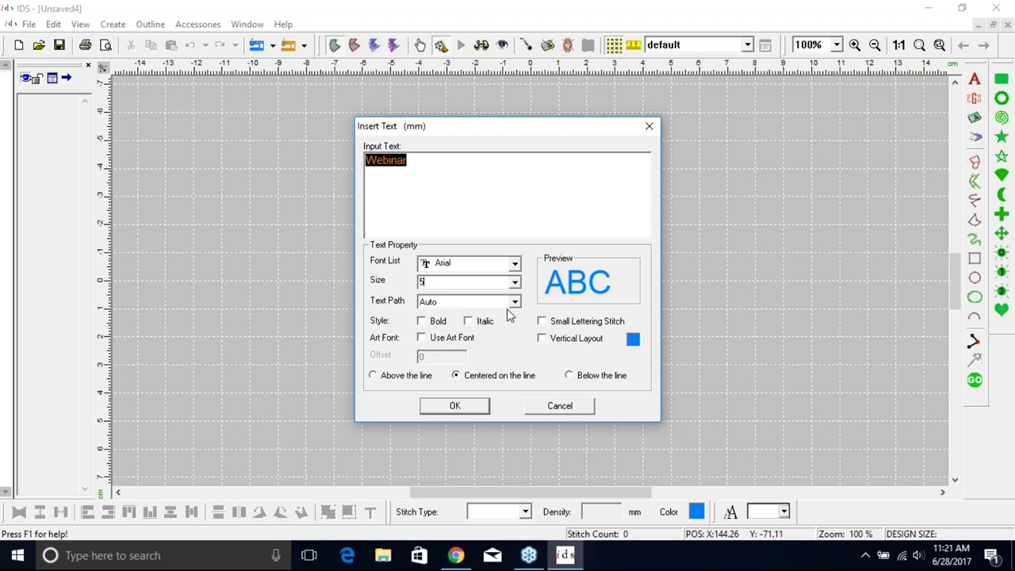
pyautogui.click(376, 376)
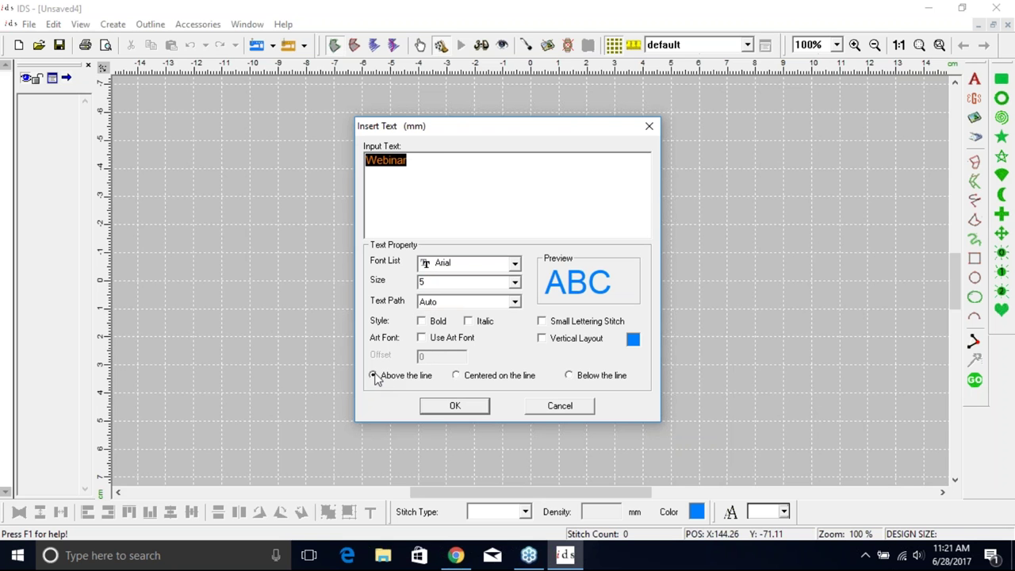
pyautogui.click(455, 409)
# Run the GO command on the small Arial Webinar lettering to generate its stitches.
pyautogui.click(855, 44)
pyautogui.moveTo(471, 246); pyautogui.dragTo(607, 295)
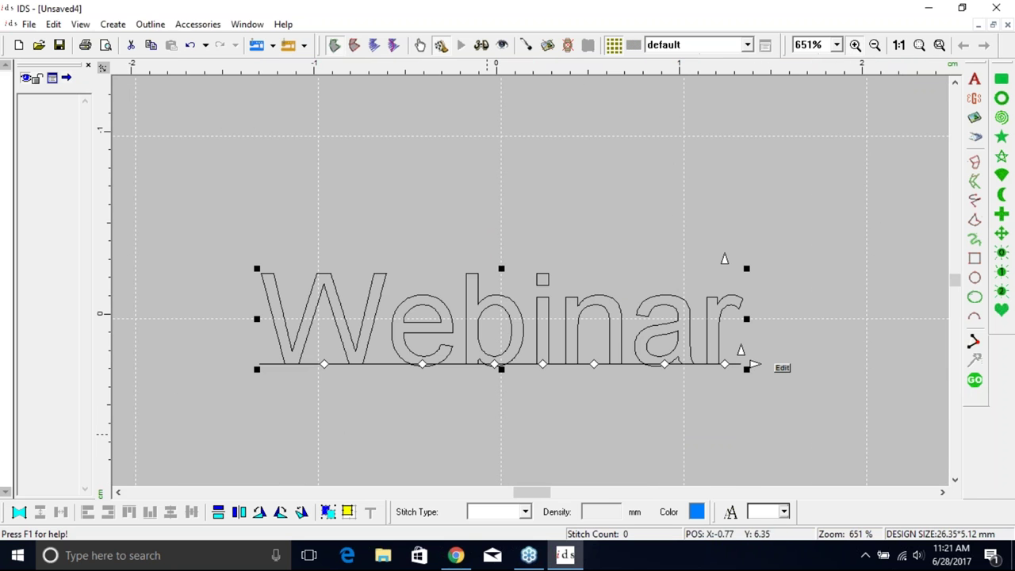
pyautogui.click(977, 386)
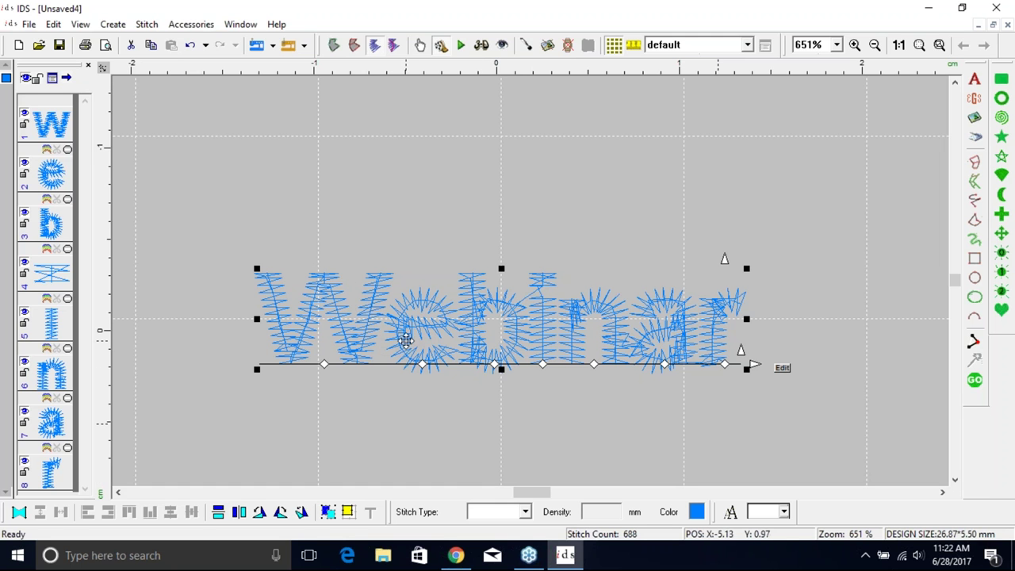
# Duplicate the stitched Webinar lettering and place the copy directly above the original.
pyautogui.hotkey('ctrl', 'c')
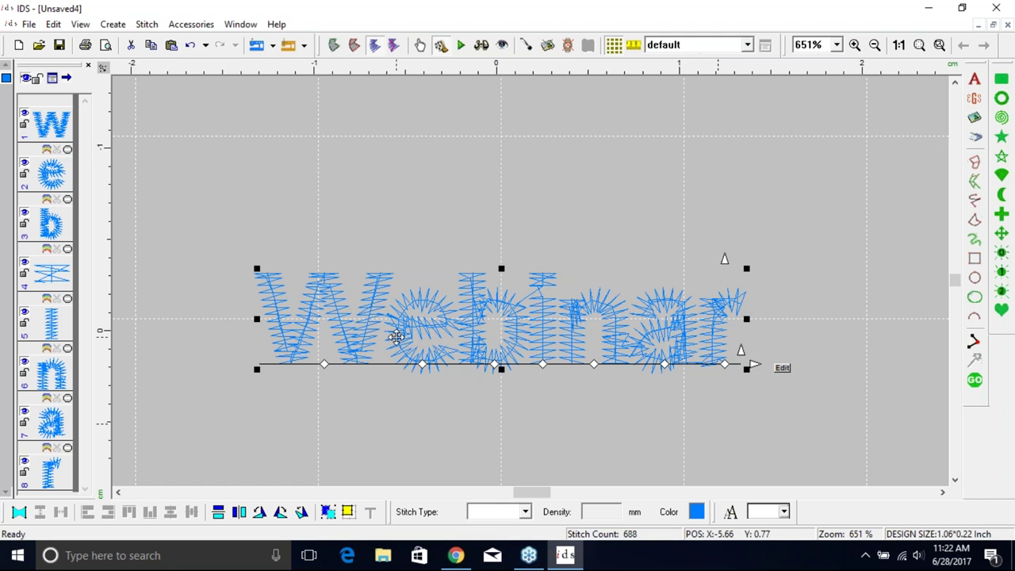
pyautogui.hotkey('ctrl', 'v')
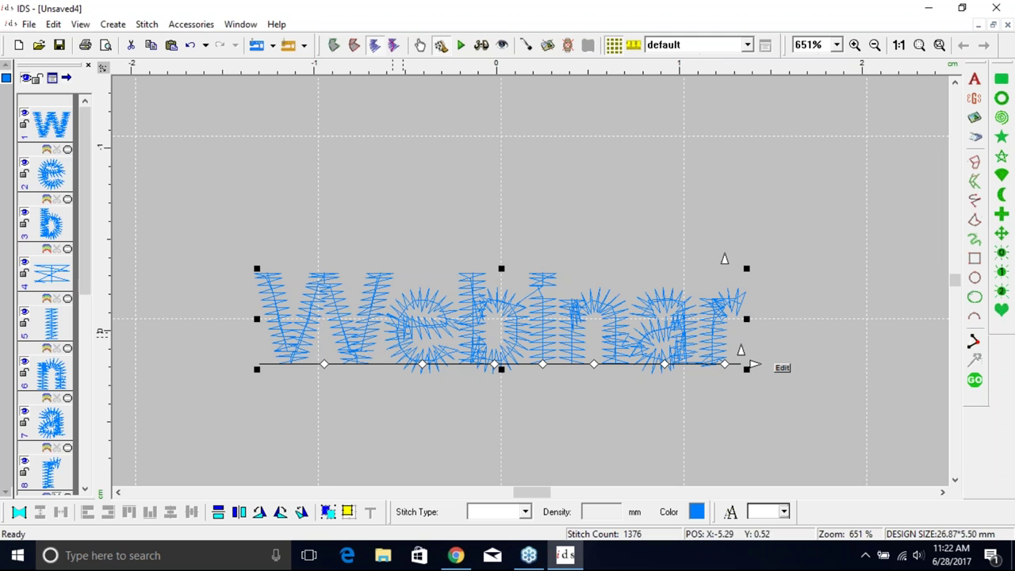
pyautogui.moveTo(413, 341)
pyautogui.mouseDown()
pyautogui.moveTo(424, 219)
pyautogui.moveTo(395, 215)
pyautogui.moveTo(409, 219)
pyautogui.mouseUp()
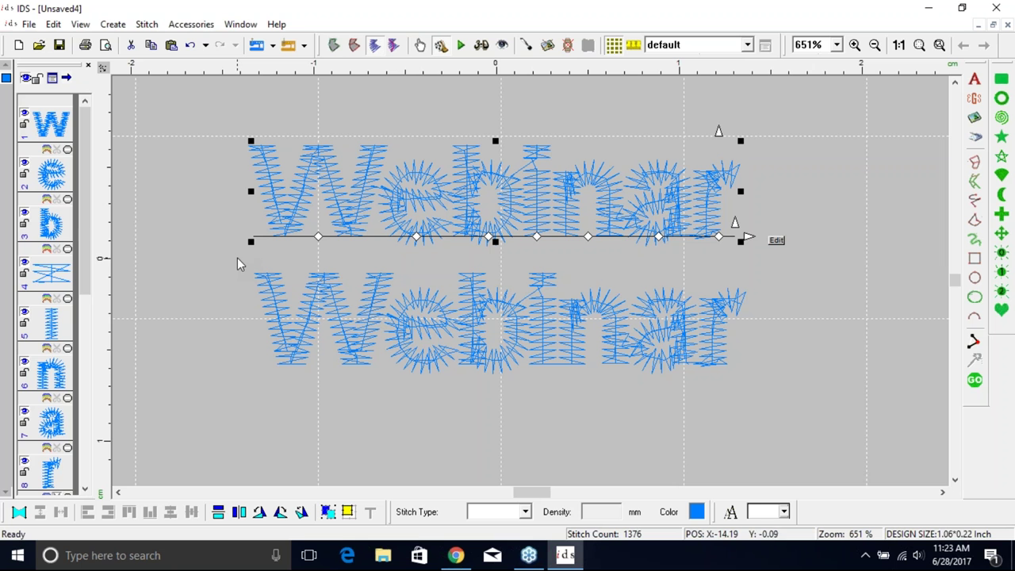
# Select all letters of the lower Webinar and set their satin stitch basic step to 2 mm.
pyautogui.moveTo(234, 254)
pyautogui.mouseDown()
pyautogui.moveTo(376, 301)
pyautogui.moveTo(830, 417)
pyautogui.mouseUp()
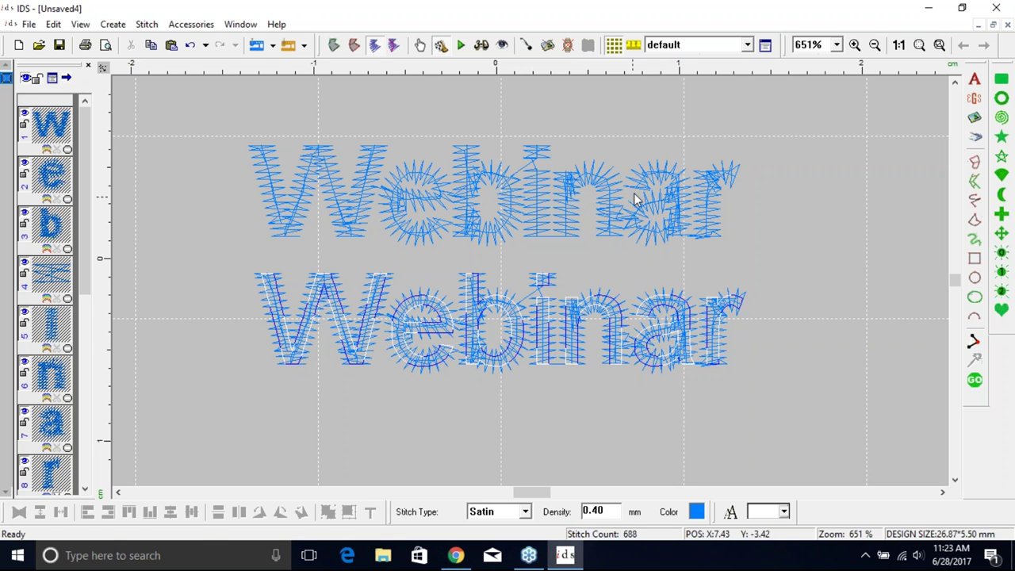
pyautogui.click(767, 47)
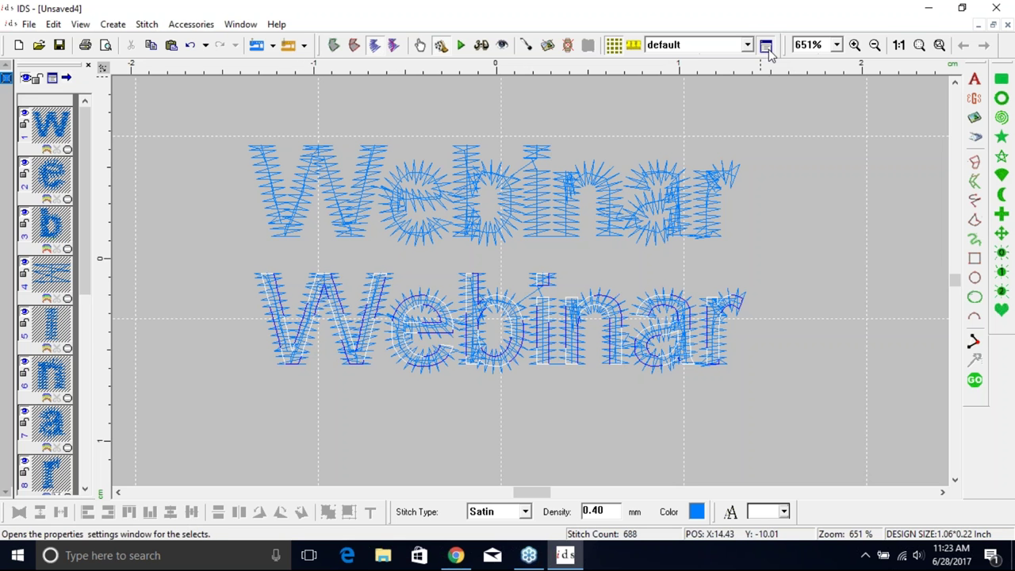
pyautogui.moveTo(498, 99); pyautogui.dragTo(769, 27)
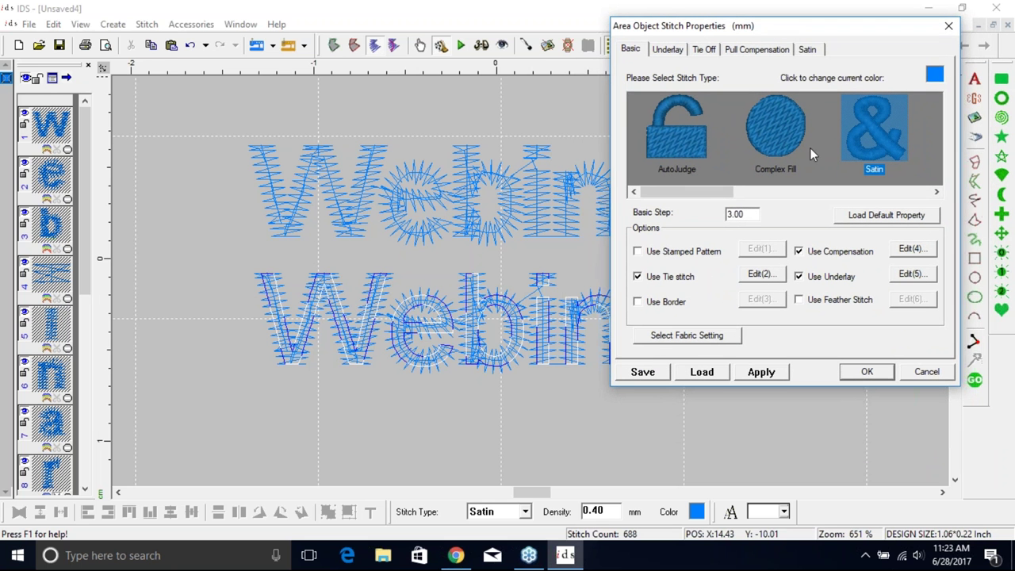
pyautogui.click(861, 164)
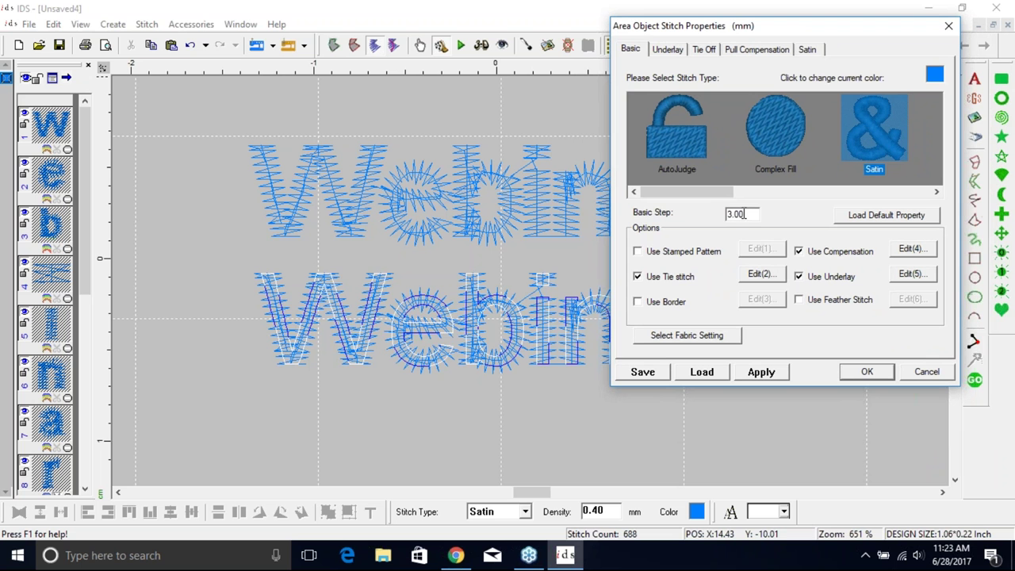
pyautogui.moveTo(744, 214); pyautogui.dragTo(711, 210)
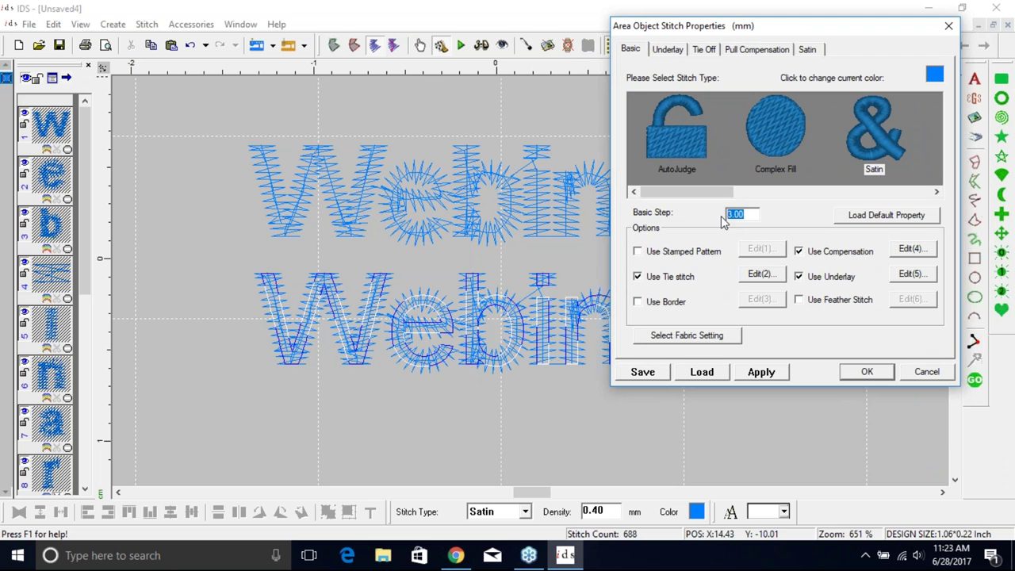
pyautogui.write('2')
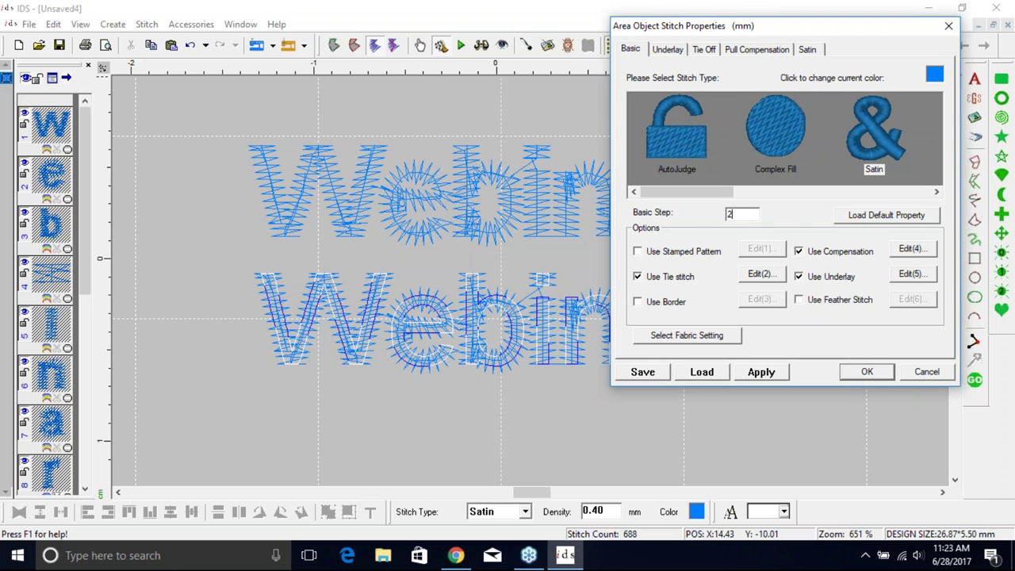
# Remove the ZigZag underlay from the lower Webinar lettering and apply the change.
pyautogui.click(675, 51)
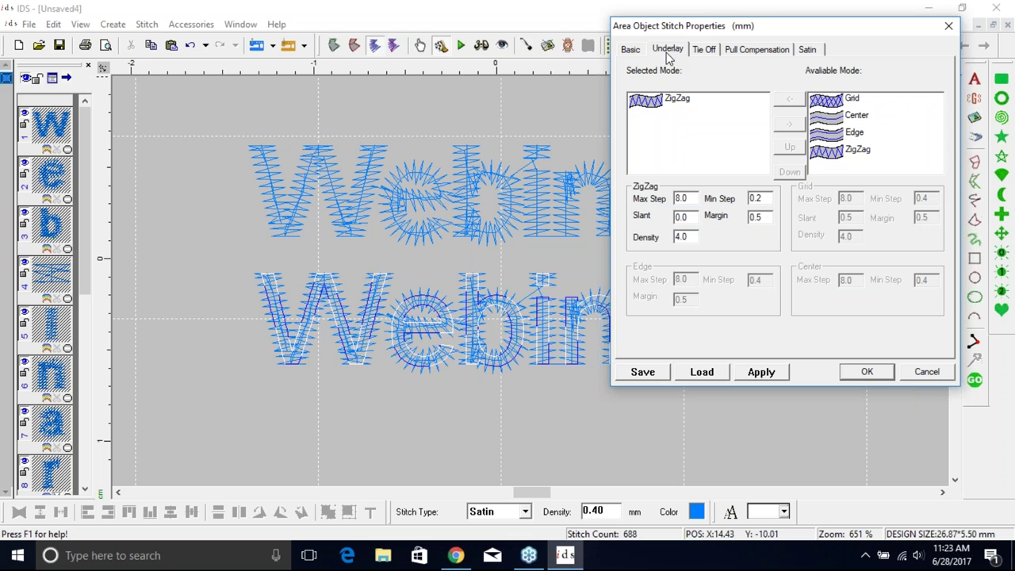
pyautogui.click(654, 110)
pyautogui.press('Delete')
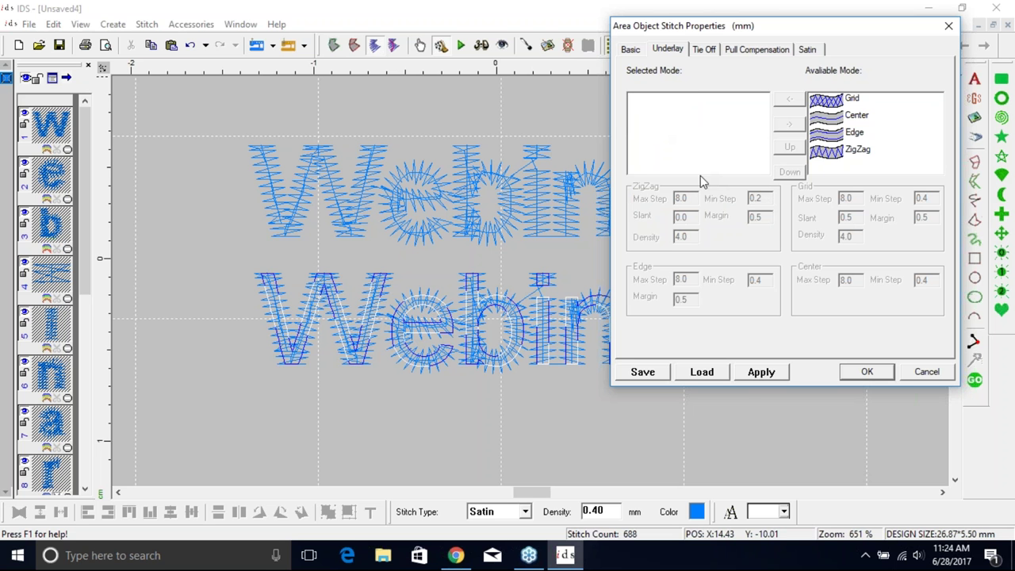
pyautogui.click(769, 373)
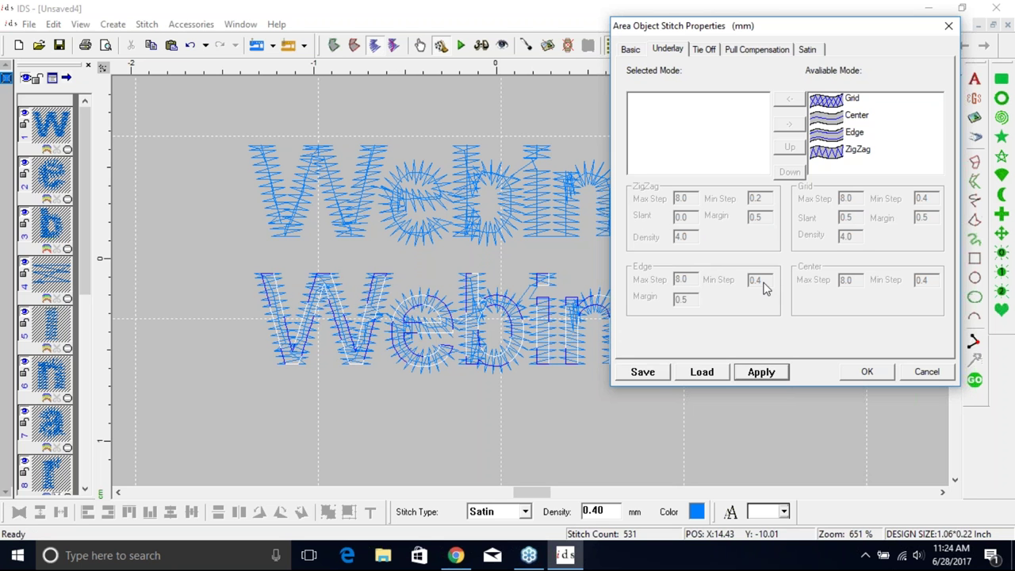
# Apply a Center underlay to the lower Webinar lettering with a maximum step of 2 and minimum step of 0.8 mm.
pyautogui.click(858, 115)
pyautogui.doubleClick(859, 116)
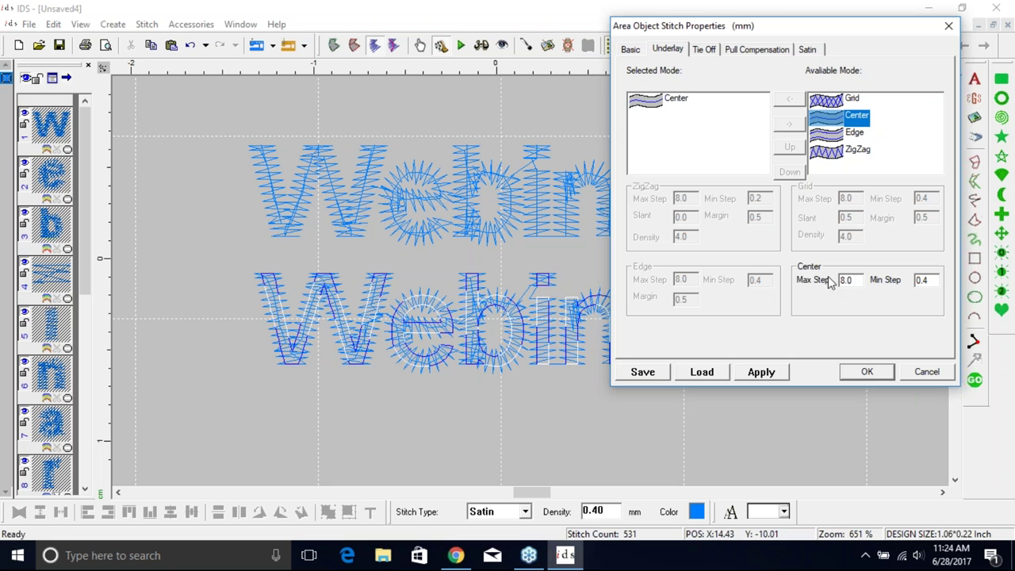
pyautogui.click(853, 284)
pyautogui.click(858, 282)
pyautogui.moveTo(858, 282); pyautogui.dragTo(778, 271)
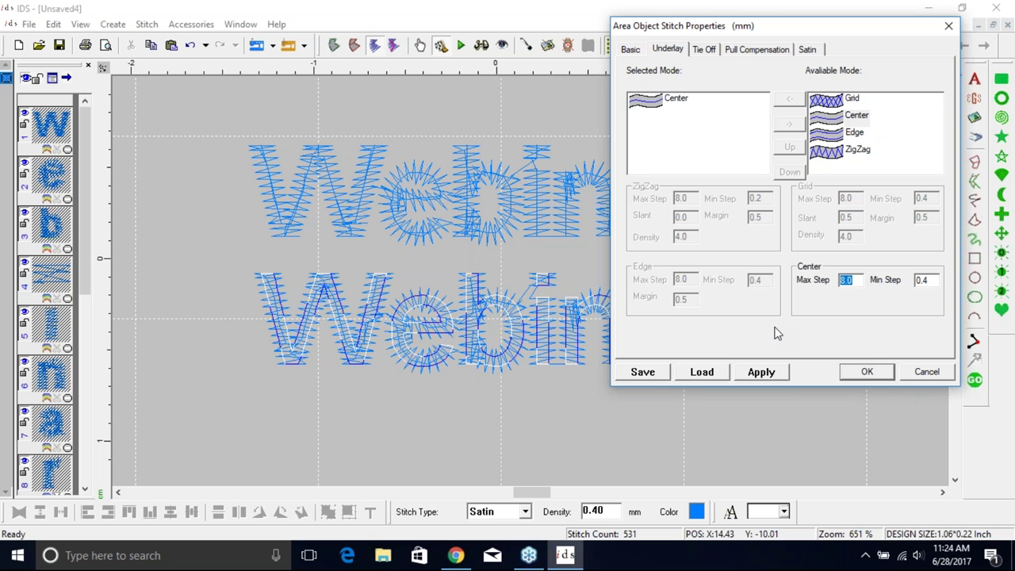
pyautogui.write('2')
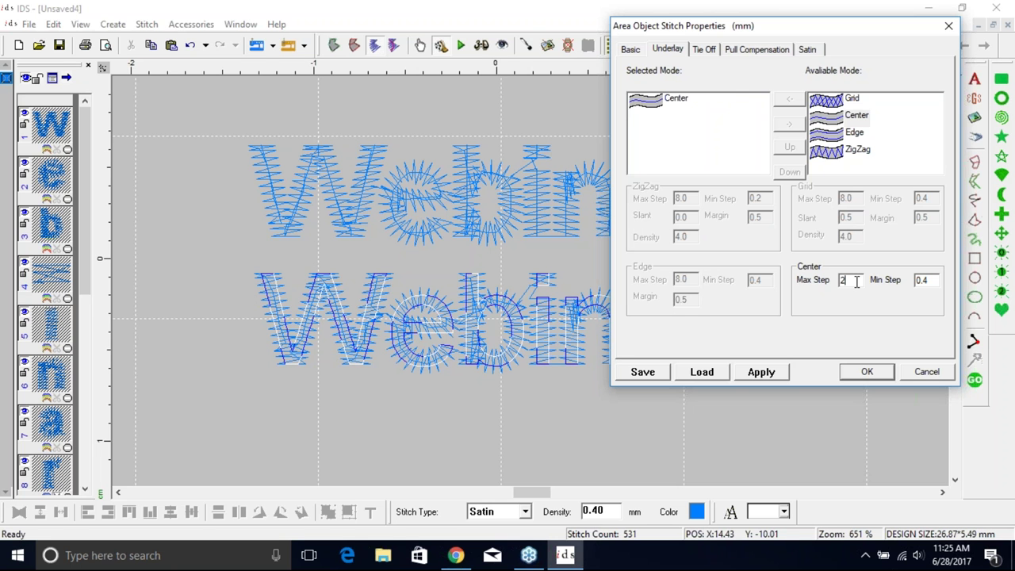
pyautogui.click(926, 281)
pyautogui.press('BackSpace')
pyautogui.write('8')
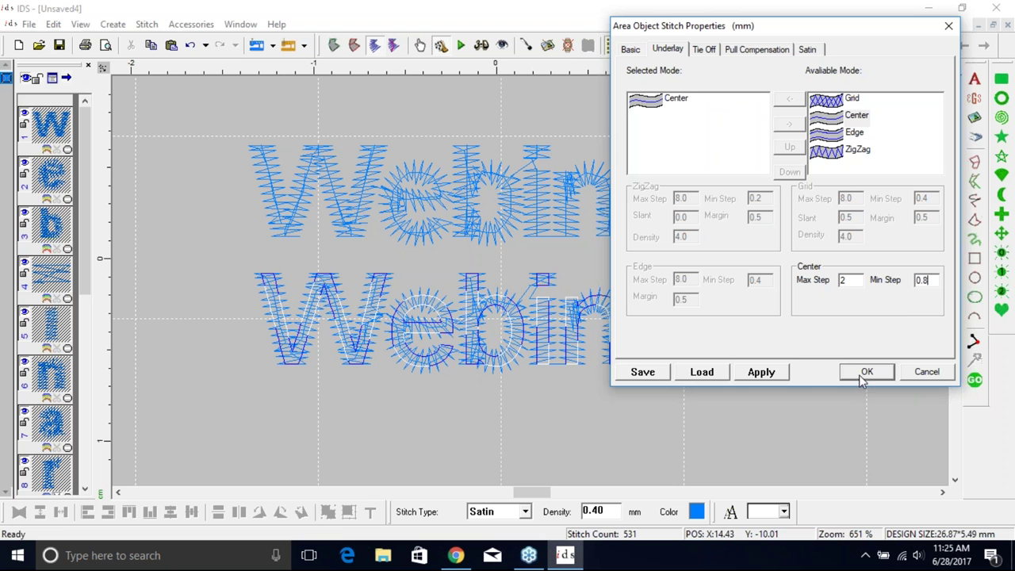
pyautogui.click(758, 375)
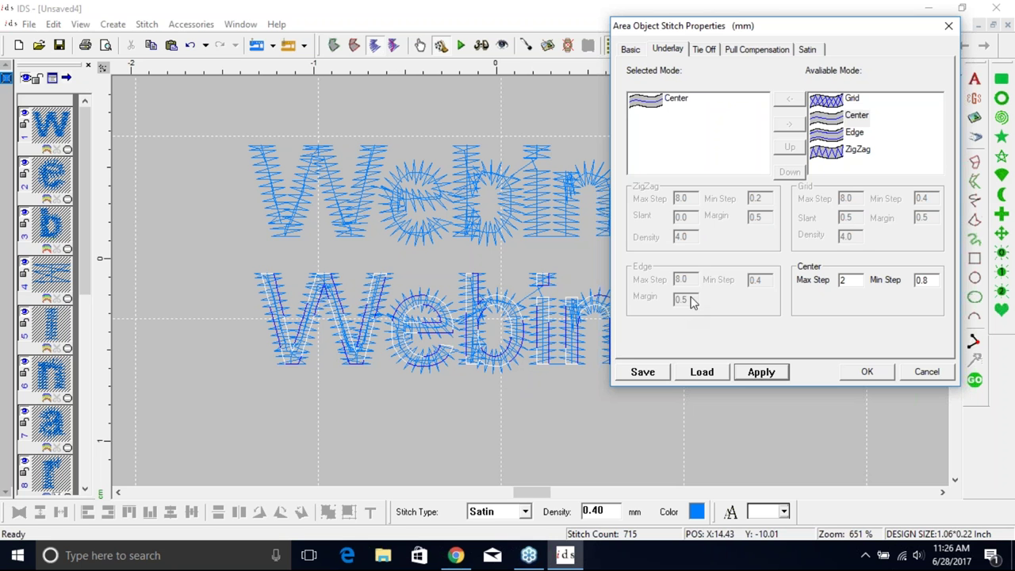
# Set the standard pull compensation of the lower Webinar lettering to 0.2 and apply the change.
pyautogui.click(746, 51)
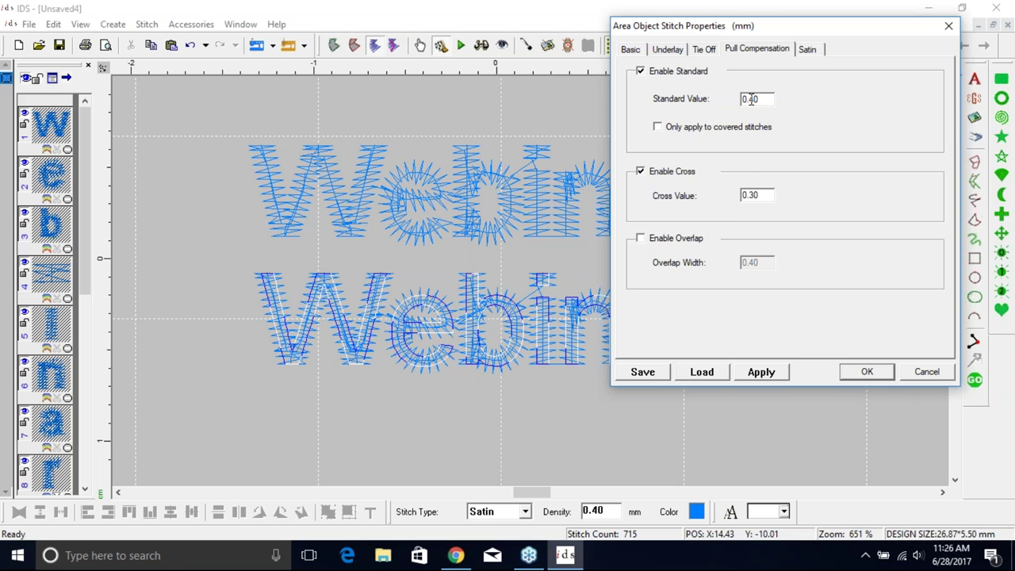
pyautogui.moveTo(750, 101); pyautogui.dragTo(768, 112)
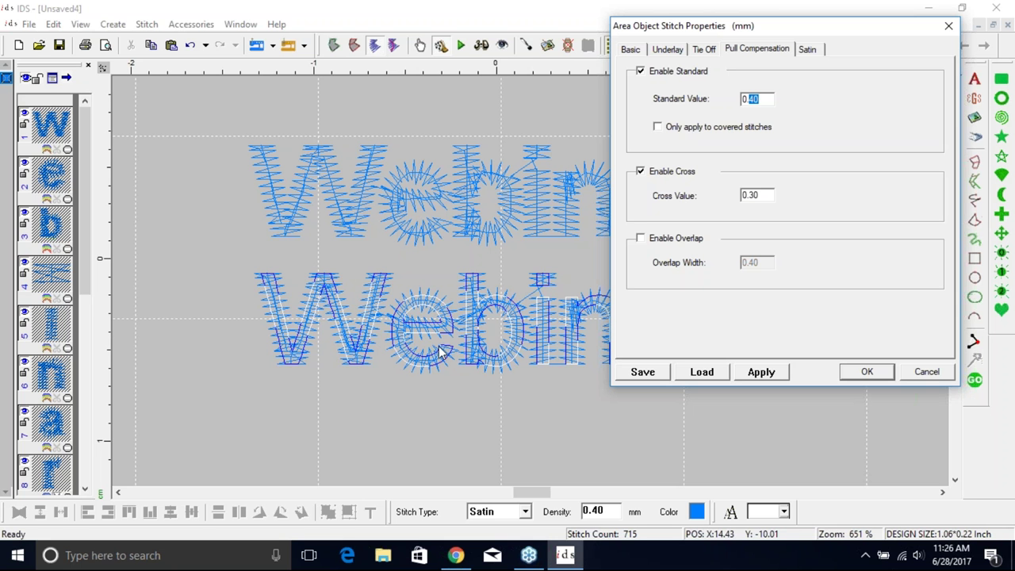
pyautogui.write('2')
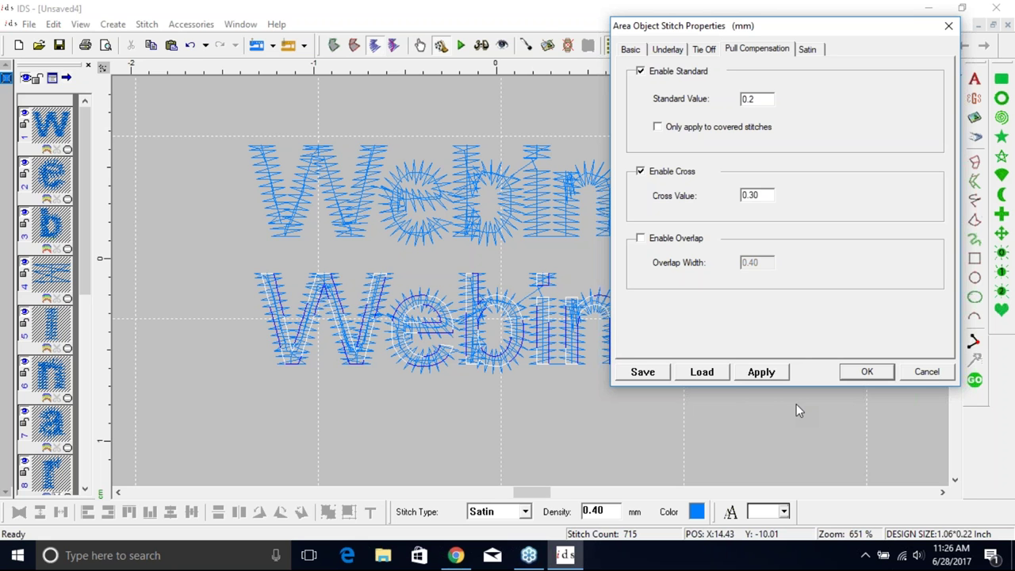
pyautogui.click(762, 372)
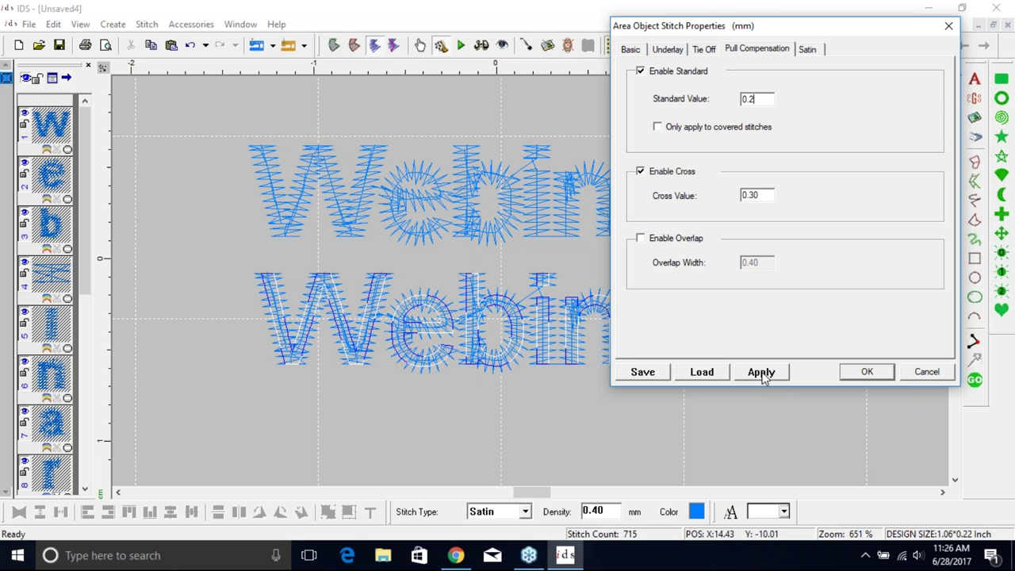
pyautogui.click(761, 372)
pyautogui.click(762, 372)
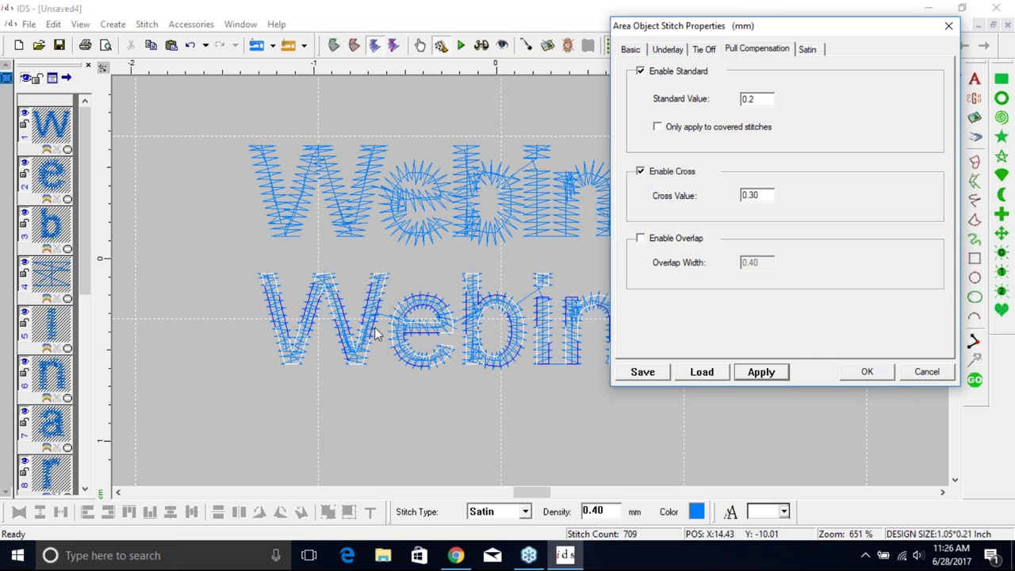
# Set the lower Webinar lettering's standard pull compensation to 0.23 and its cross value to 0.2, applying both.
pyautogui.click(758, 100)
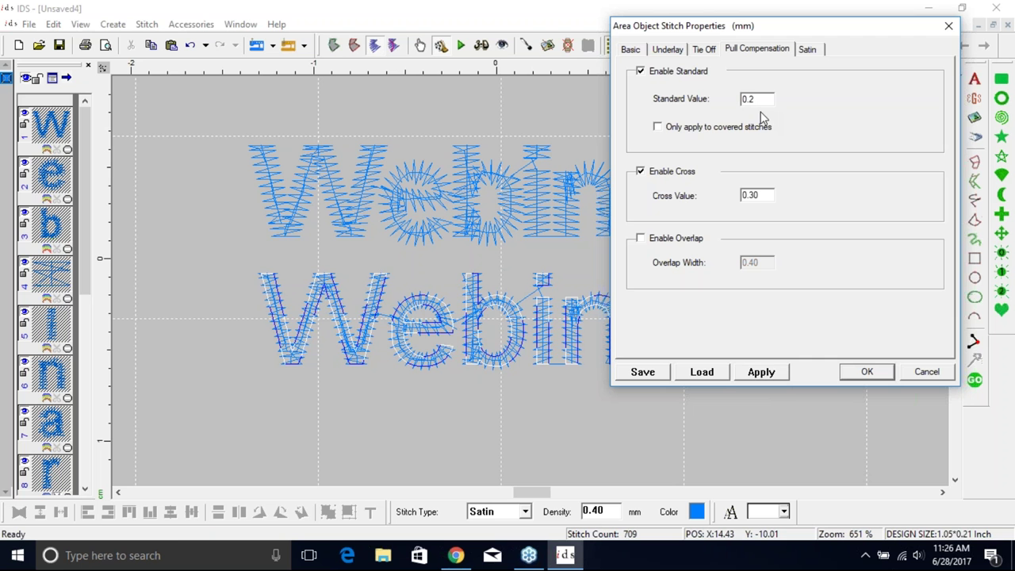
pyautogui.write('3')
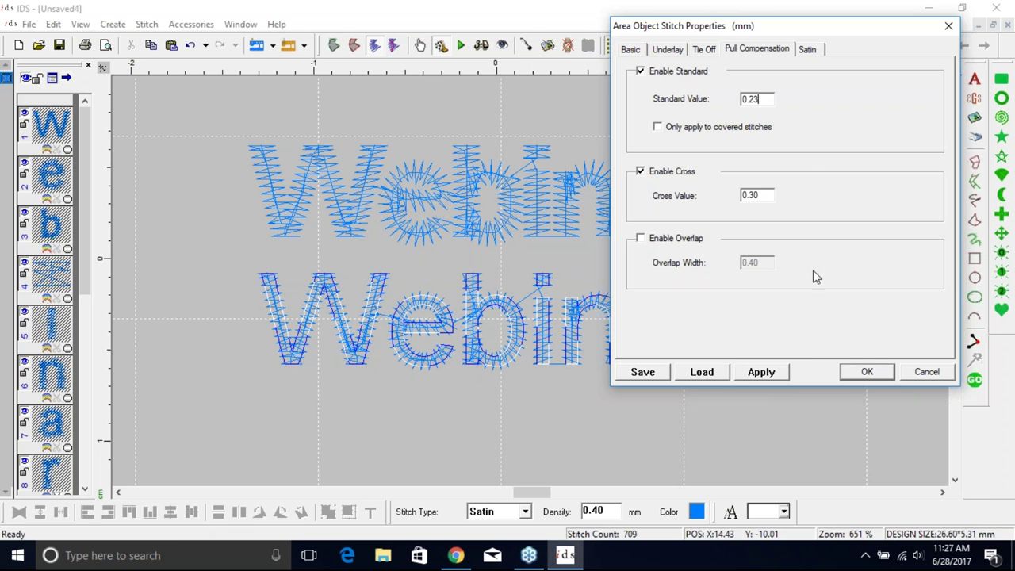
pyautogui.click(761, 372)
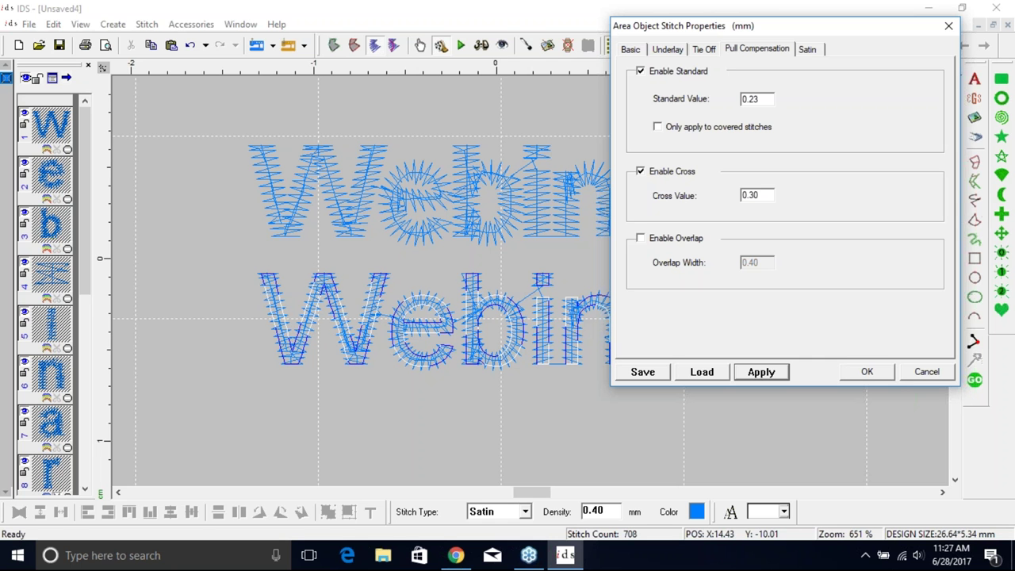
pyautogui.moveTo(748, 196); pyautogui.dragTo(777, 202)
pyautogui.write('2')
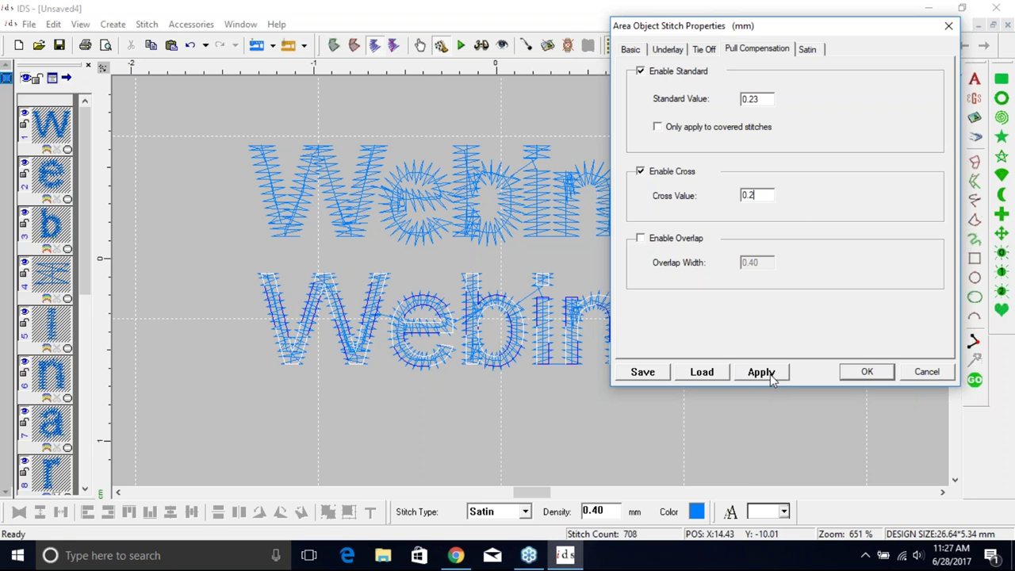
pyautogui.click(770, 374)
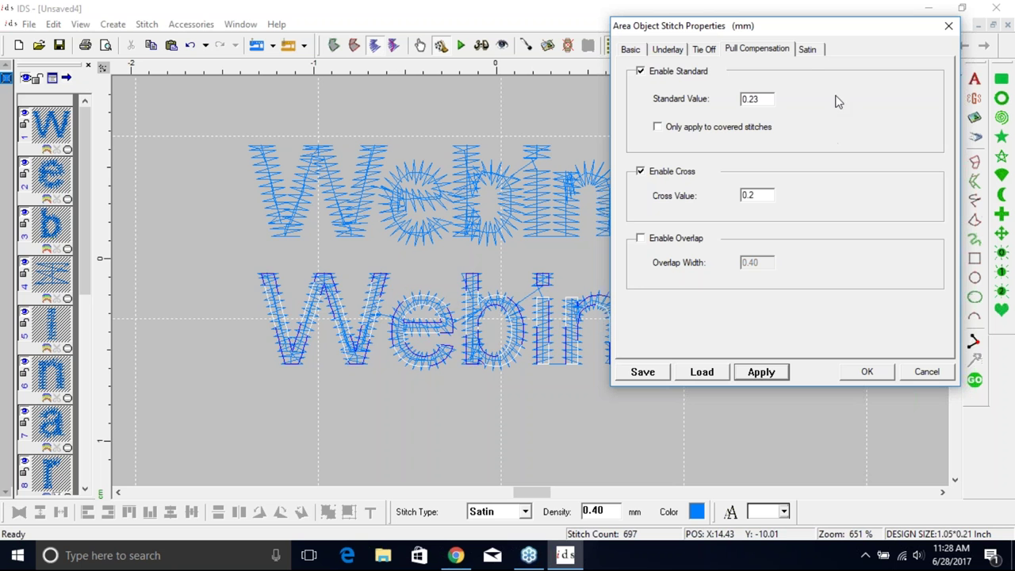
# Disable auto stitch shortening and long stitch breaking for the lower Webinar's satin, and set its maximum step to 3.
pyautogui.click(807, 50)
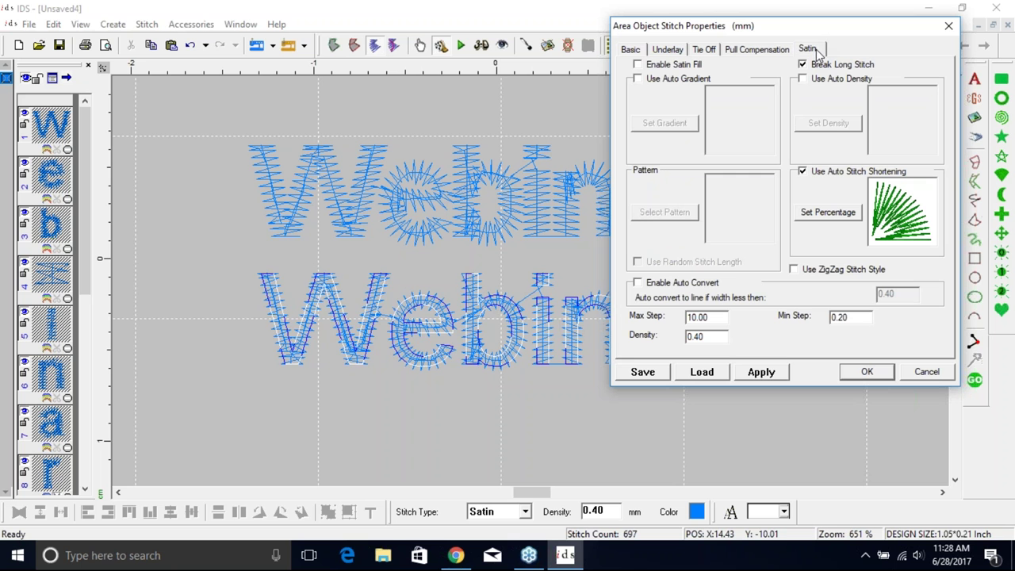
pyautogui.click(803, 173)
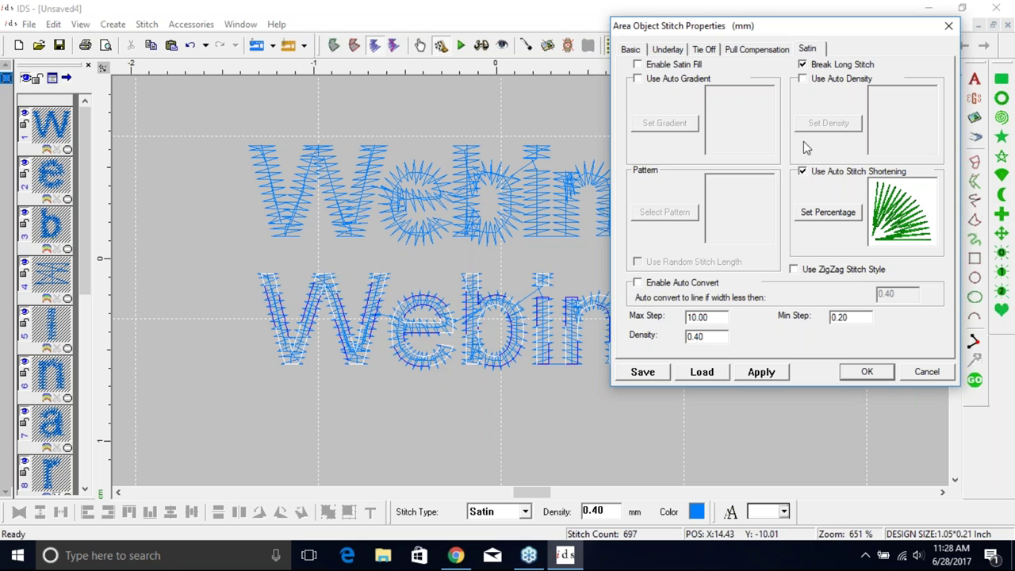
pyautogui.click(805, 173)
pyautogui.moveTo(712, 317); pyautogui.dragTo(667, 316)
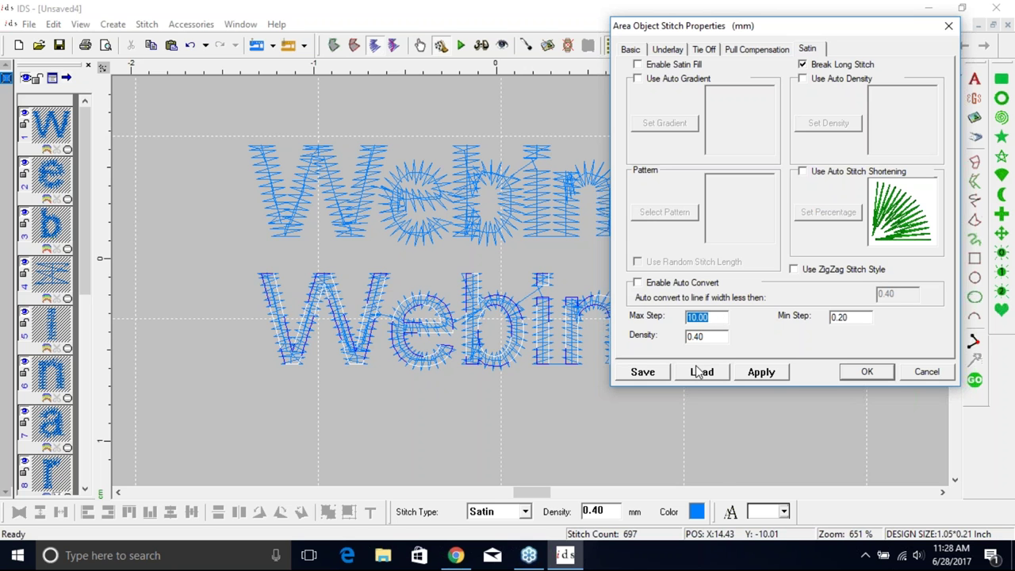
pyautogui.write('3')
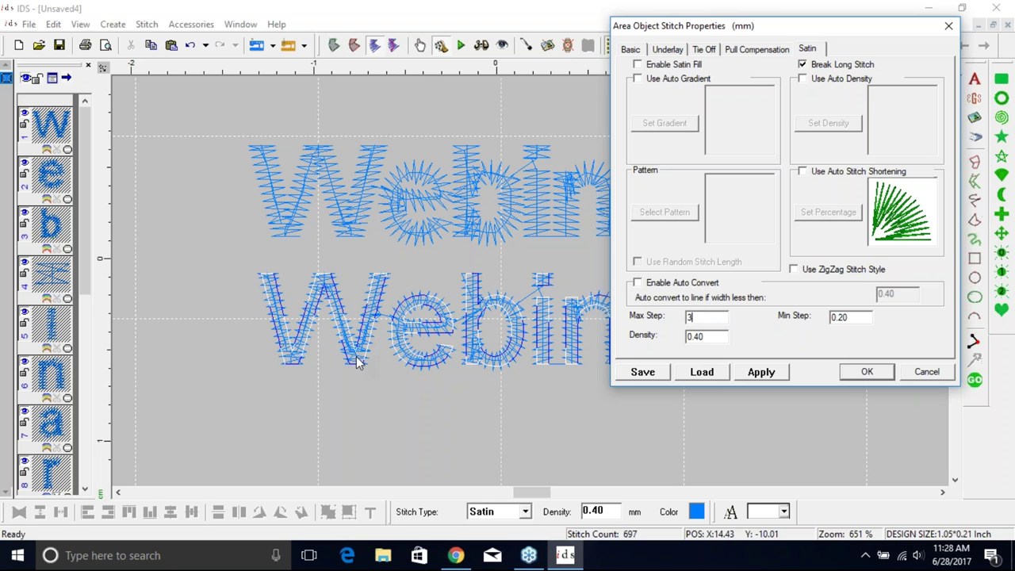
pyautogui.click(803, 64)
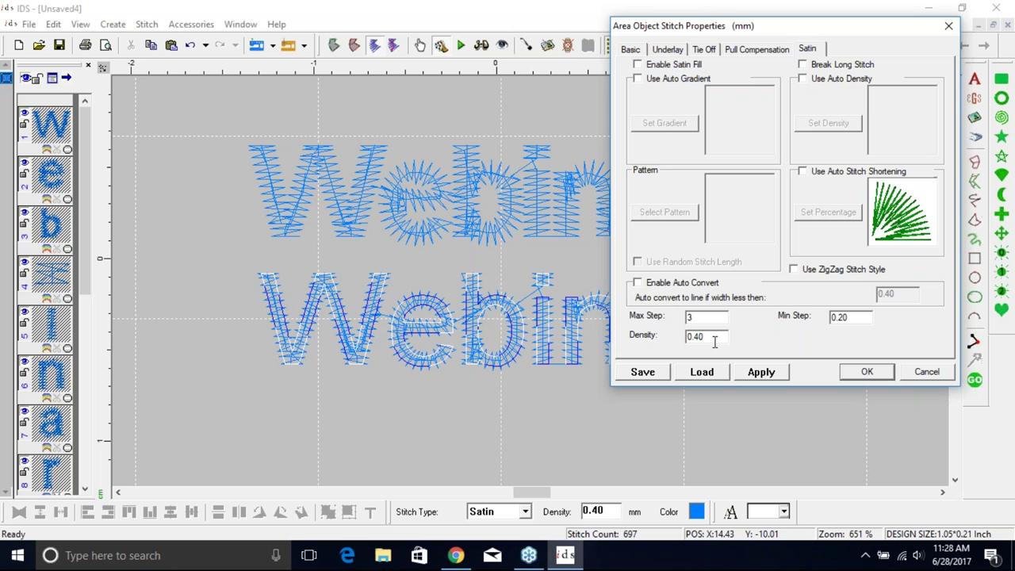
# Set the satin density of the lower Webinar lettering to 0.38 mm, apply it and close the stitch properties.
pyautogui.moveTo(695, 336); pyautogui.dragTo(741, 333)
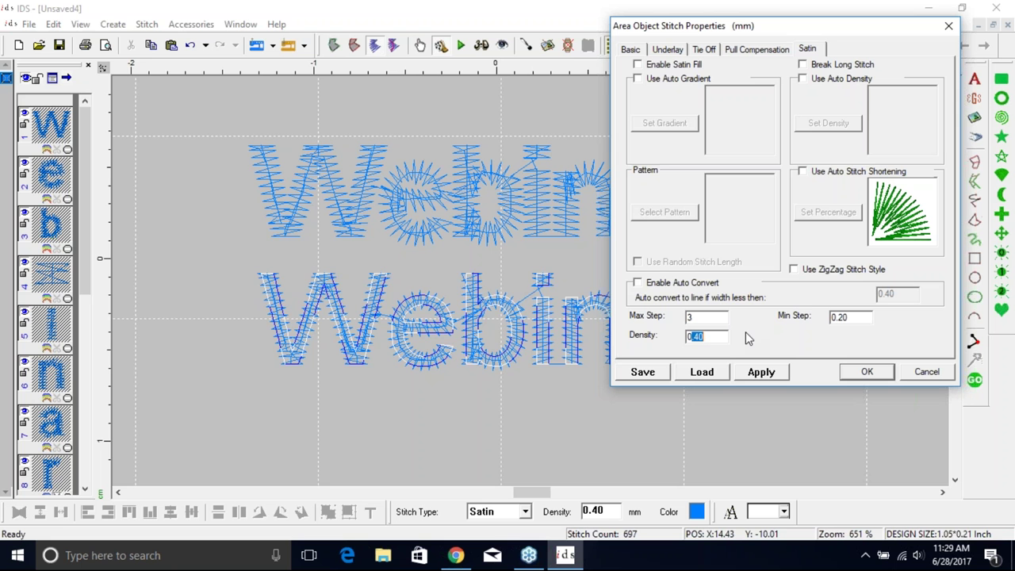
pyautogui.write('3')
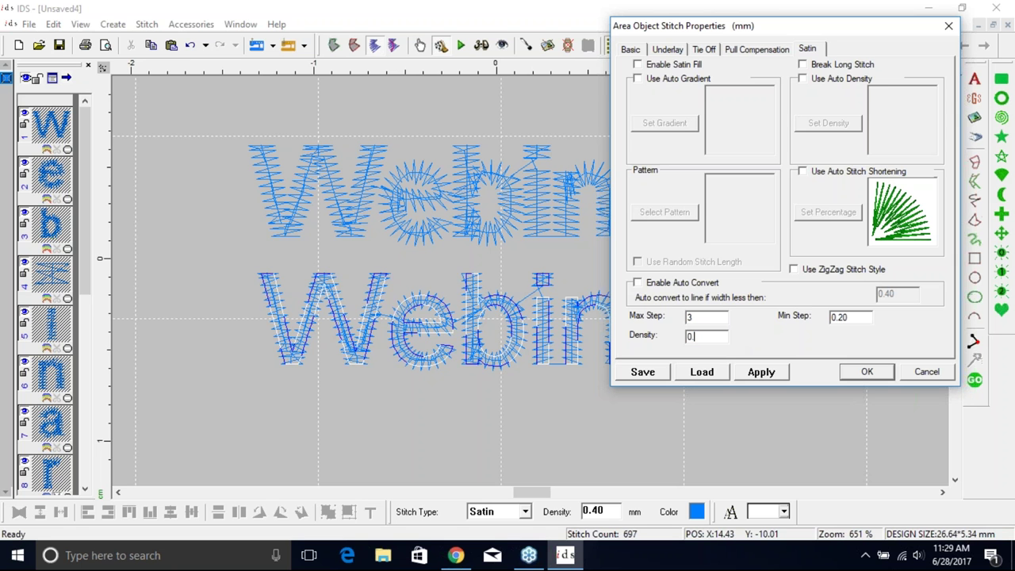
pyautogui.write('8')
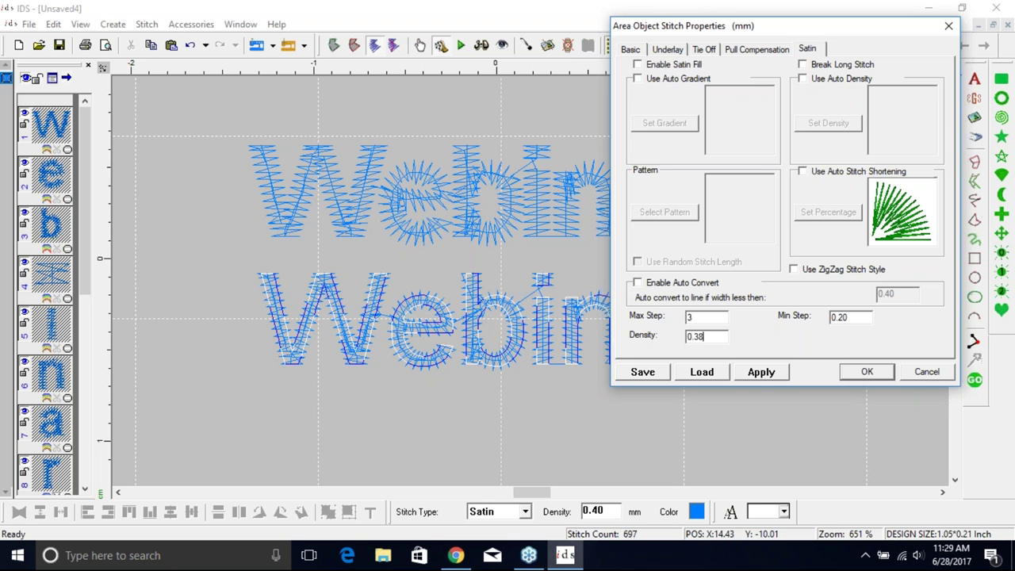
pyautogui.click(760, 373)
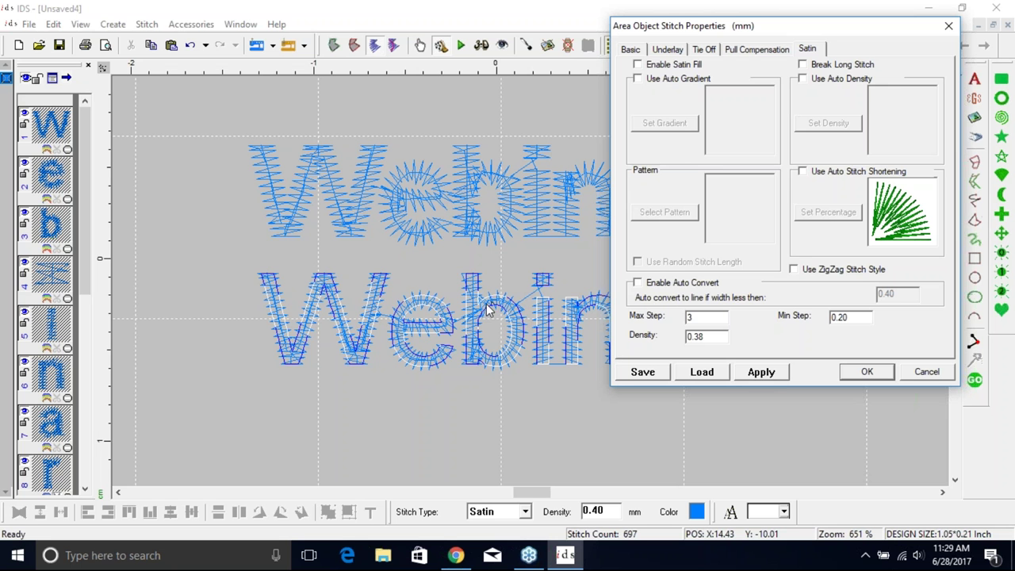
pyautogui.click(767, 379)
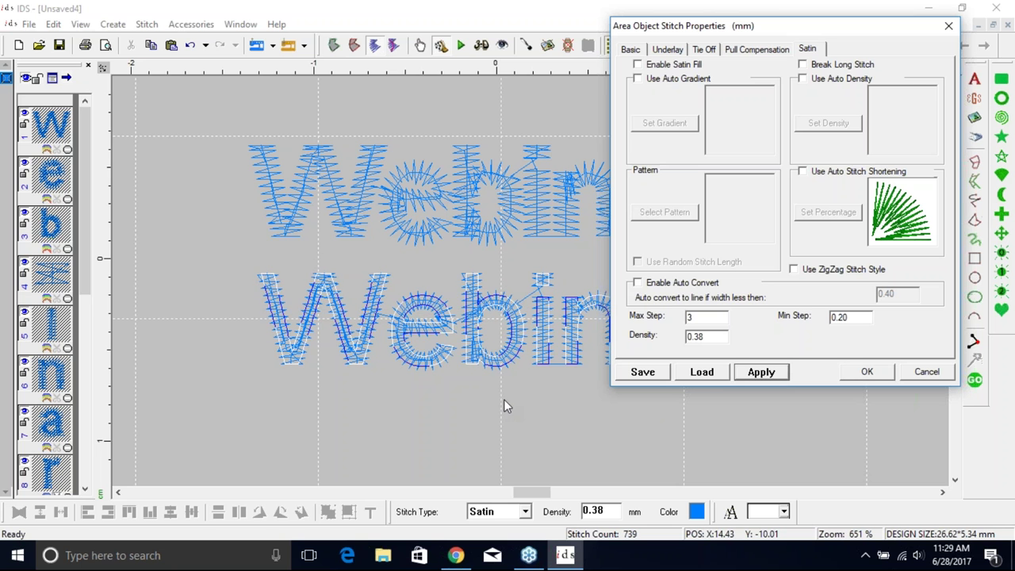
pyautogui.click(868, 372)
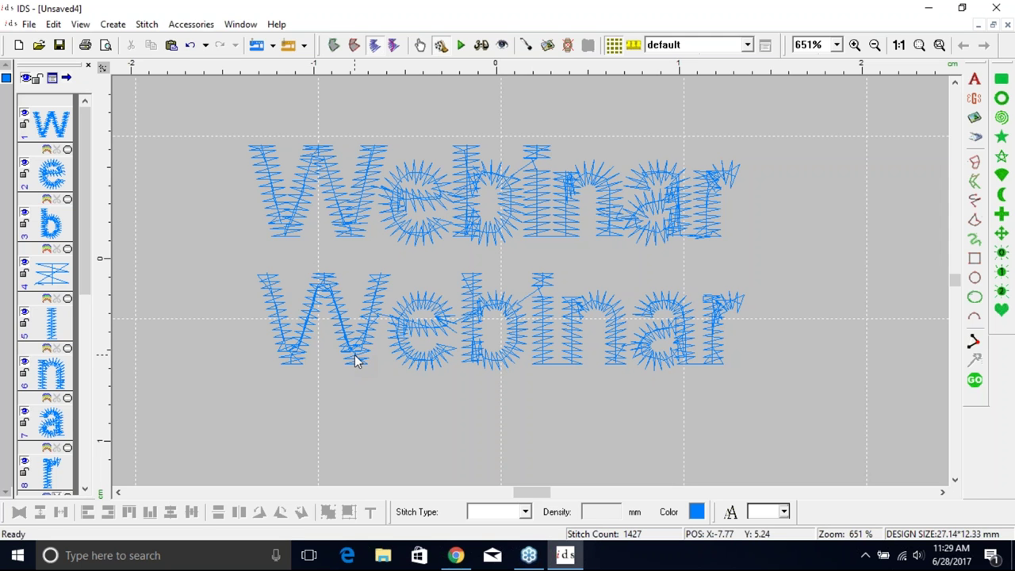
# Move the stitch entry point of the lower W to the letter's upper-left corner and regenerate its stitches.
pyautogui.click(356, 358)
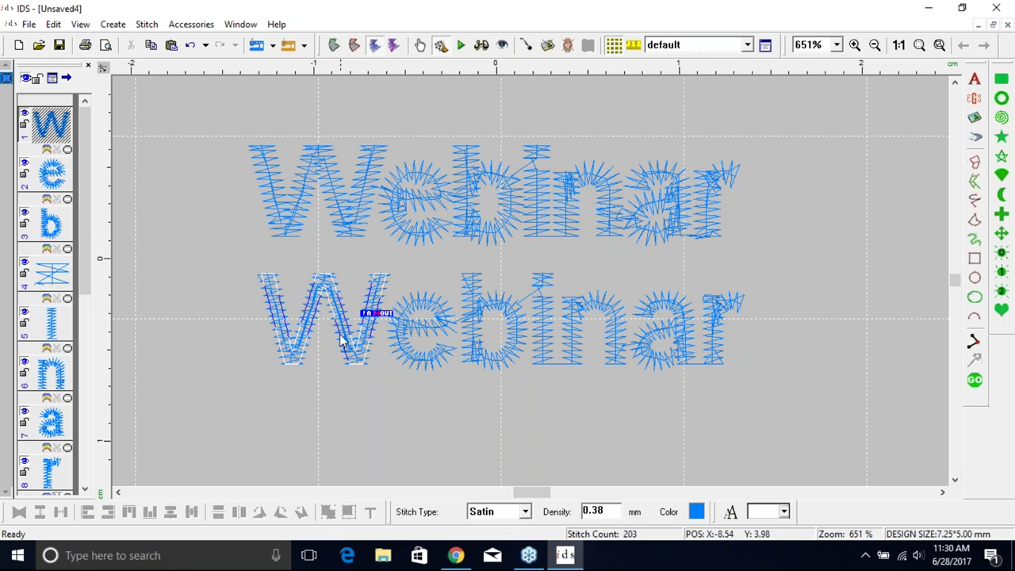
pyautogui.click(412, 332)
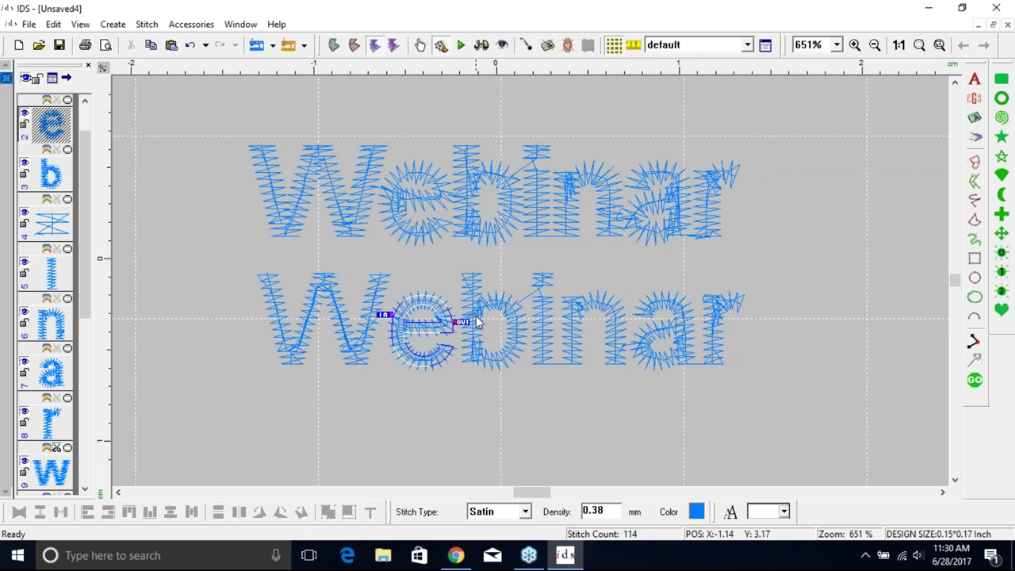
pyautogui.click(352, 359)
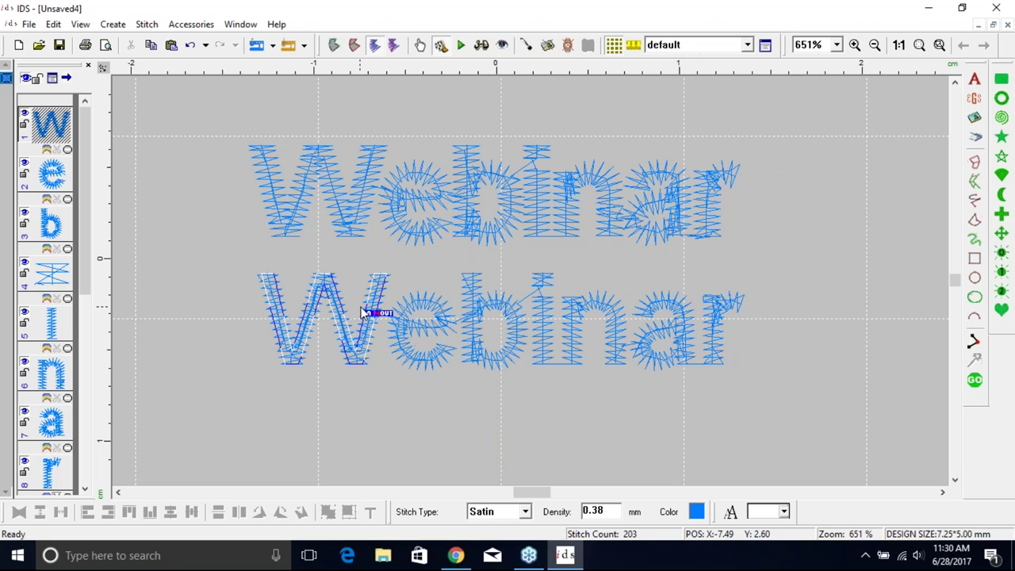
pyautogui.click(248, 269)
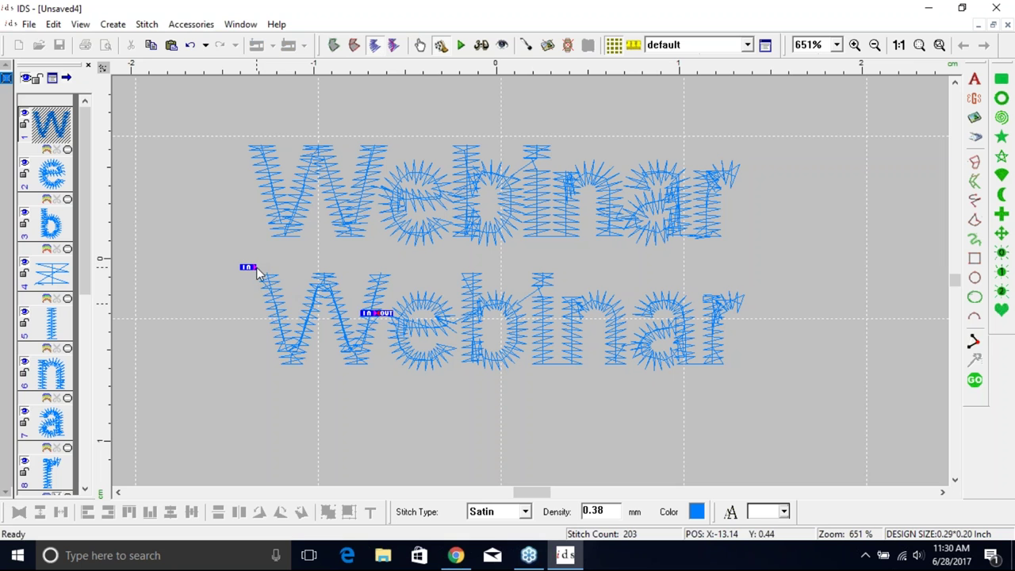
pyautogui.click(264, 300)
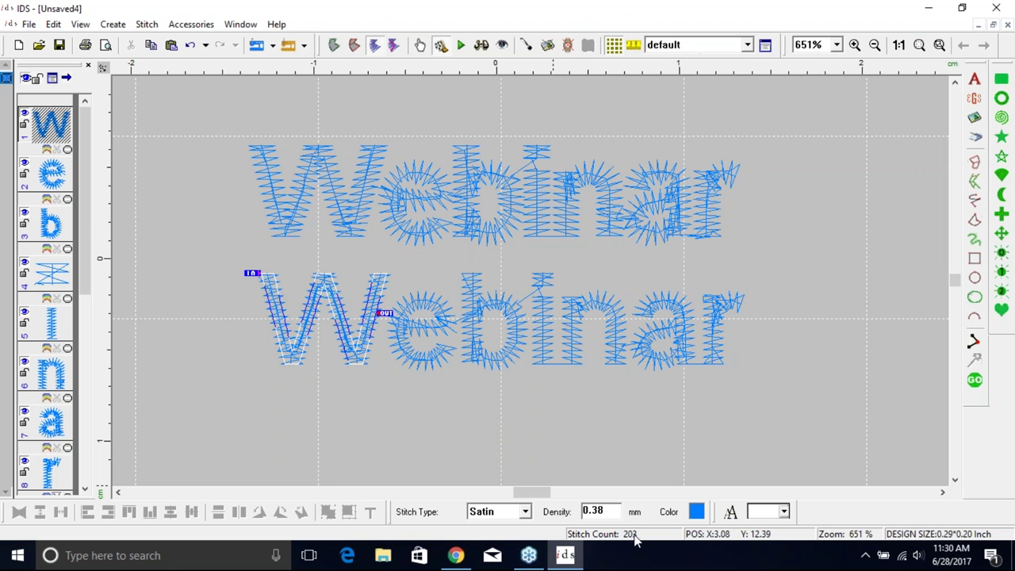
pyautogui.click(976, 382)
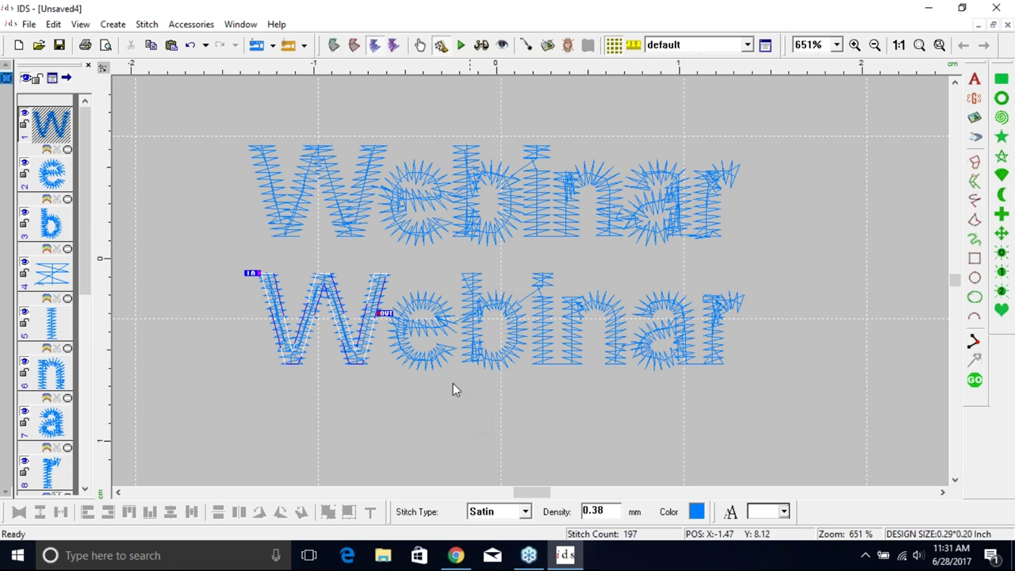
# Move the lower e's entry point to the left of its crossbar and its exit point to the open lower end, then regenerate its stitches.
pyautogui.click(421, 327)
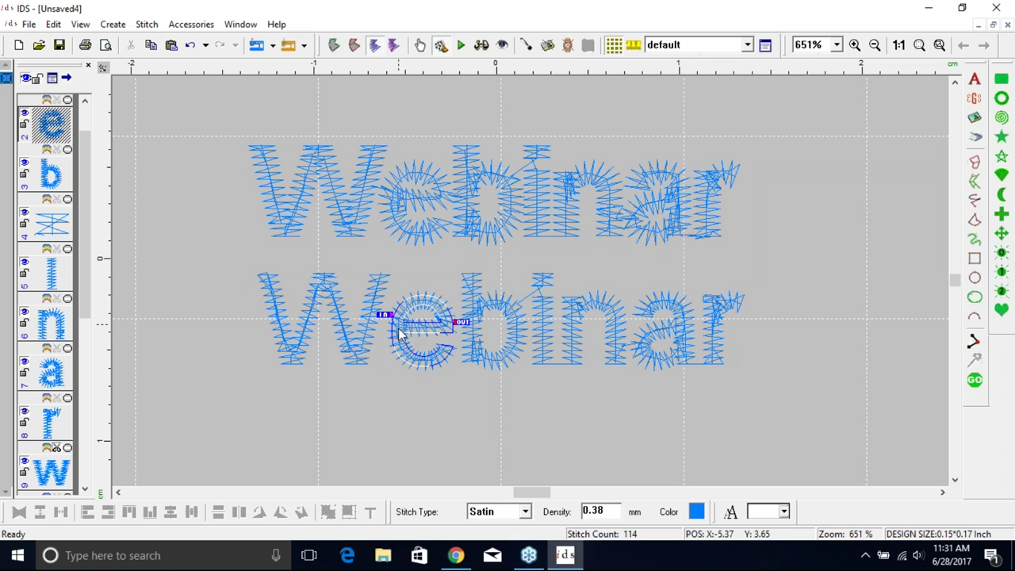
pyautogui.moveTo(386, 318); pyautogui.dragTo(401, 334)
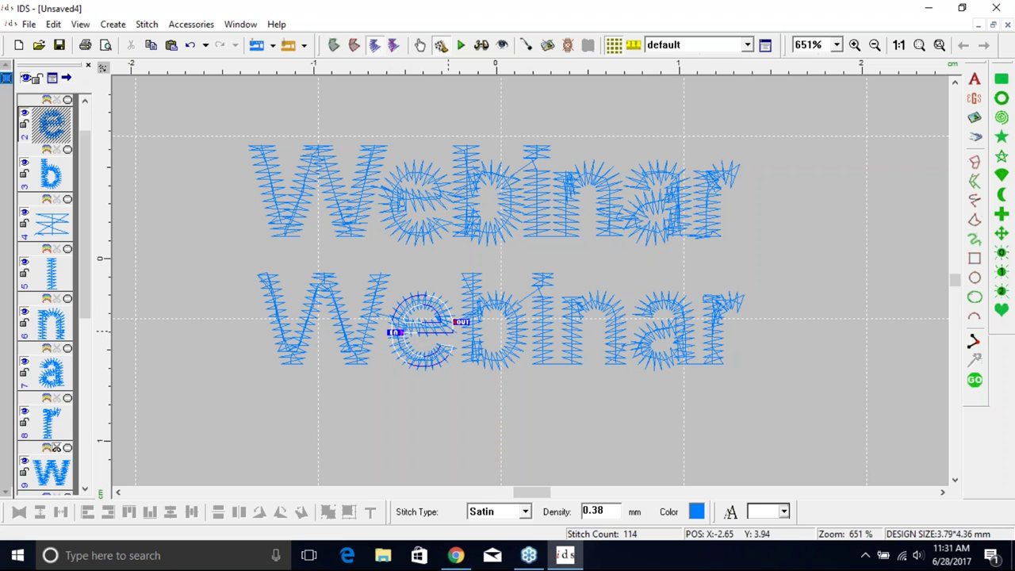
pyautogui.moveTo(462, 322)
pyautogui.mouseDown()
pyautogui.moveTo(468, 349)
pyautogui.moveTo(456, 350)
pyautogui.mouseUp()
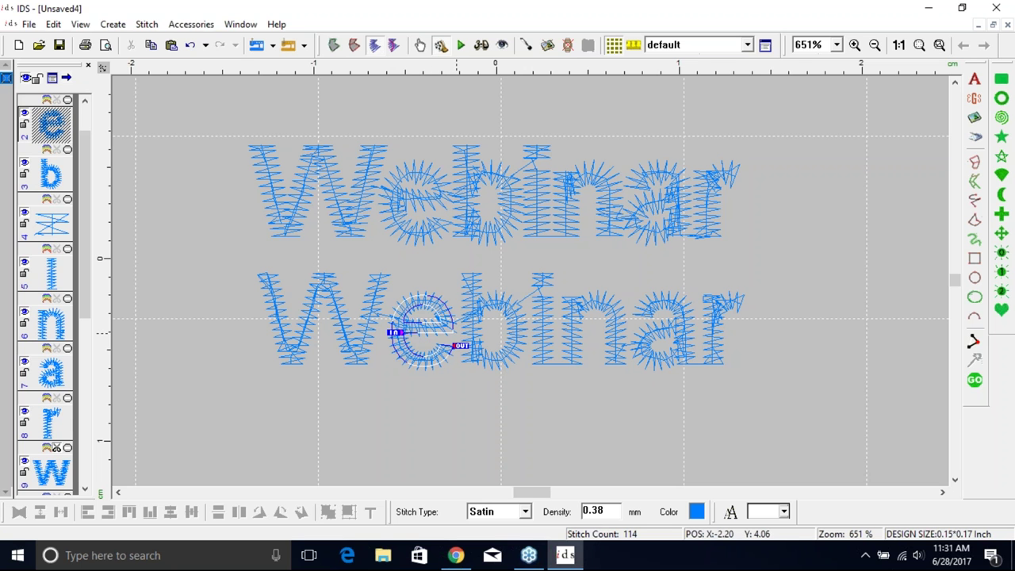
pyautogui.click(976, 384)
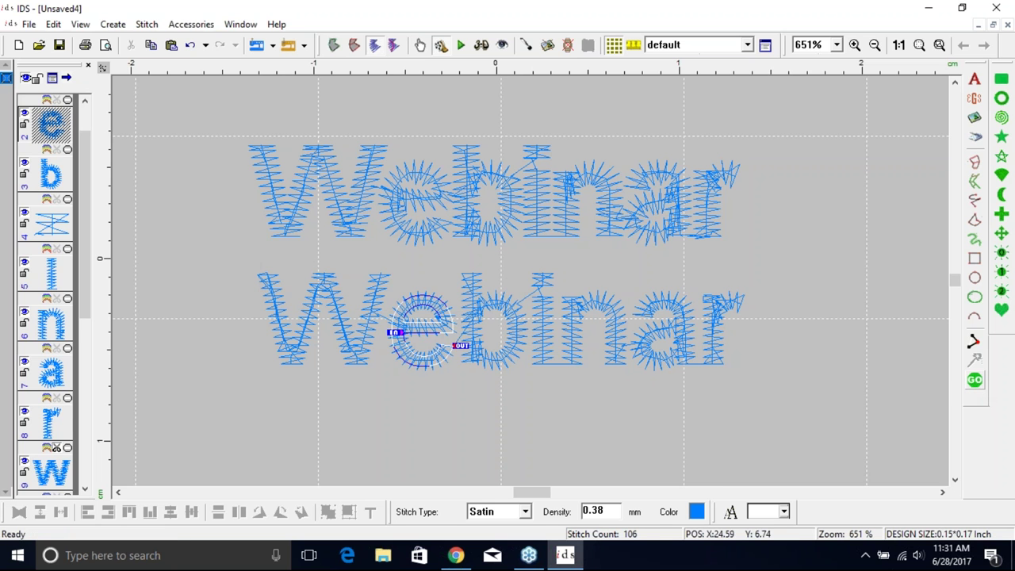
pyautogui.click(492, 422)
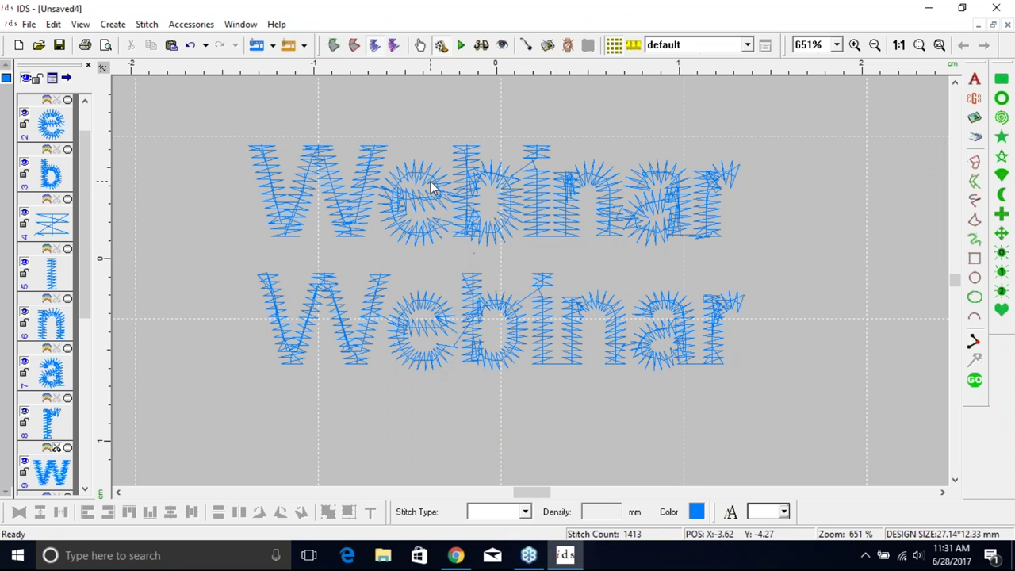
# Move the lower b's entry point down inside its stem, place the exit point at the bowl's upper-right side, and regenerate the stitches.
pyautogui.click(473, 347)
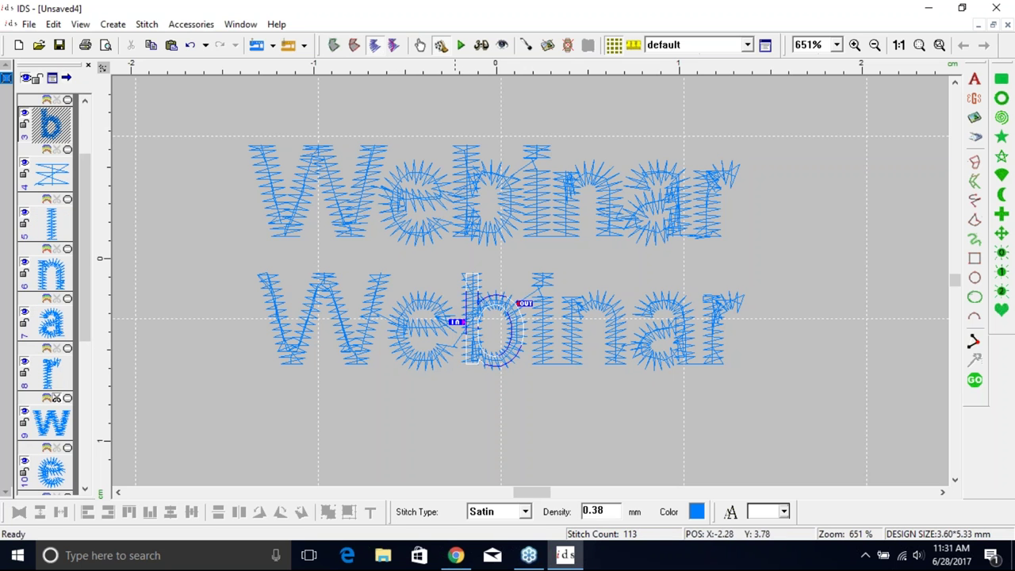
pyautogui.click(473, 353)
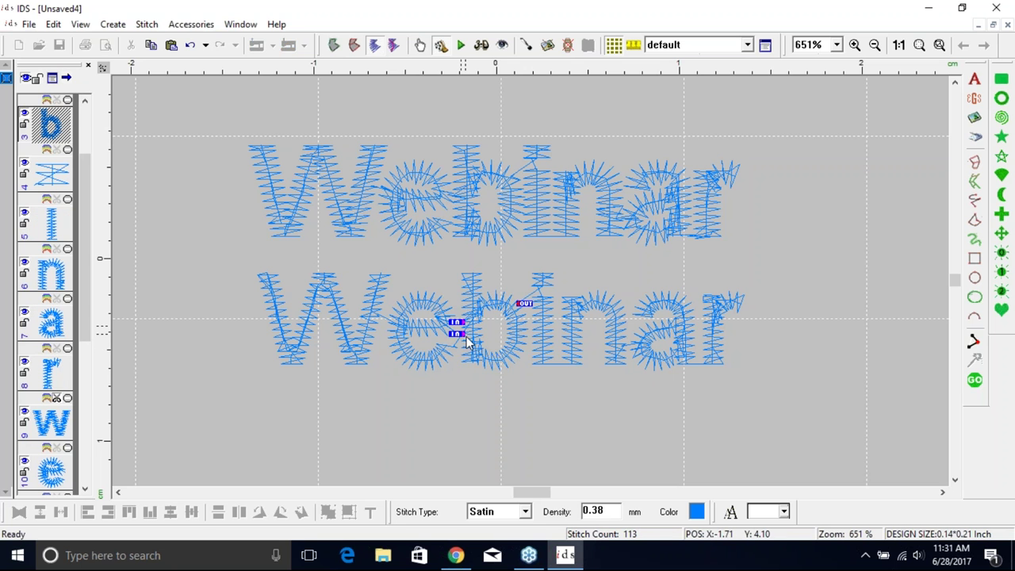
pyautogui.click(472, 349)
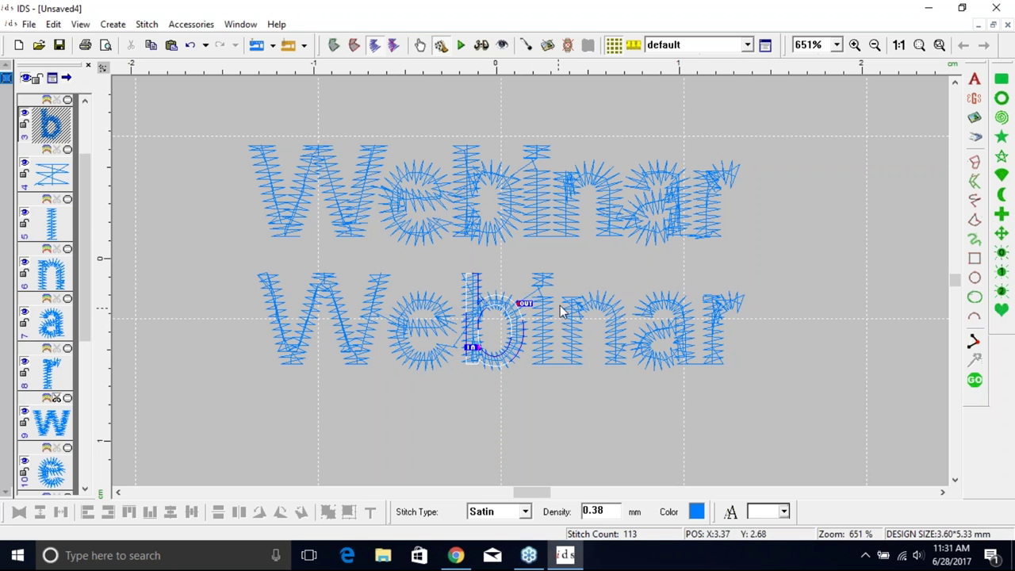
pyautogui.click(527, 359)
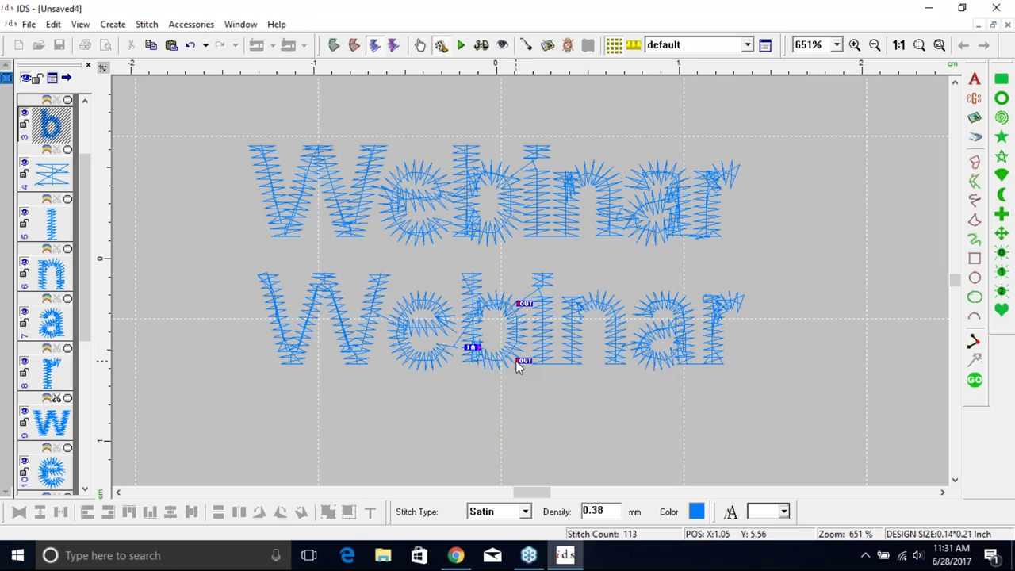
pyautogui.click(517, 362)
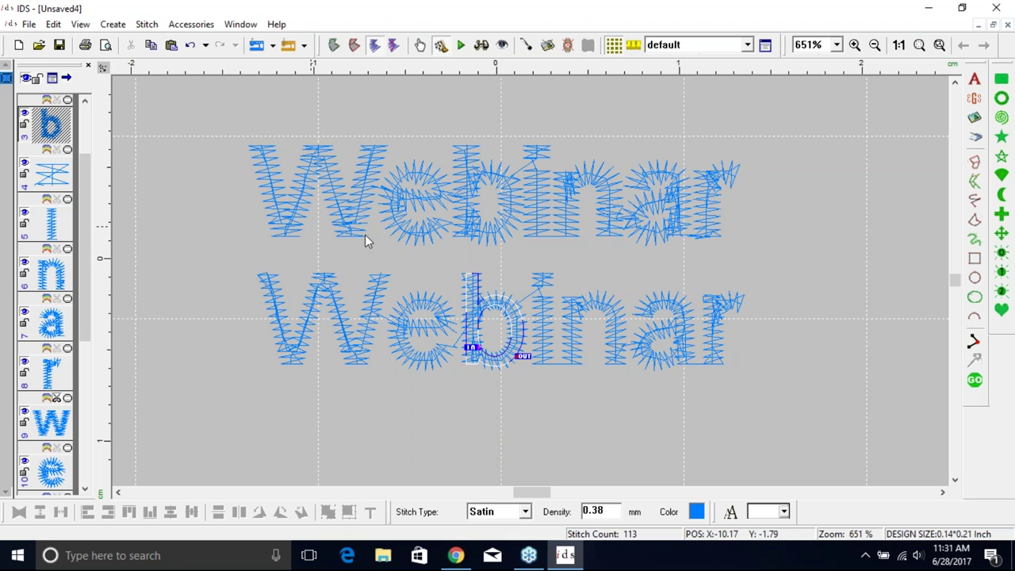
pyautogui.moveTo(524, 354)
pyautogui.mouseDown()
pyautogui.moveTo(519, 290)
pyautogui.moveTo(525, 304)
pyautogui.mouseUp()
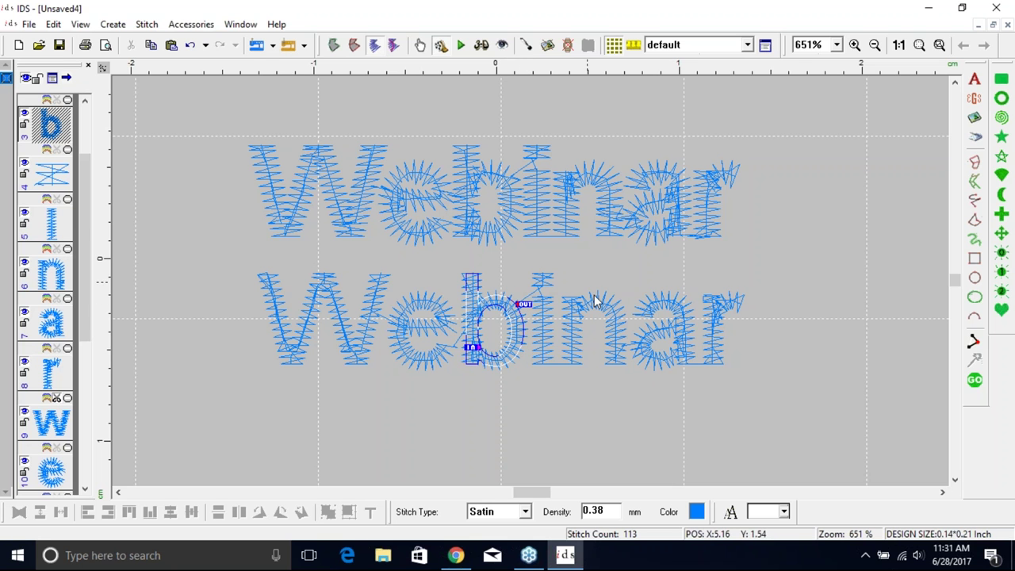
pyautogui.click(975, 380)
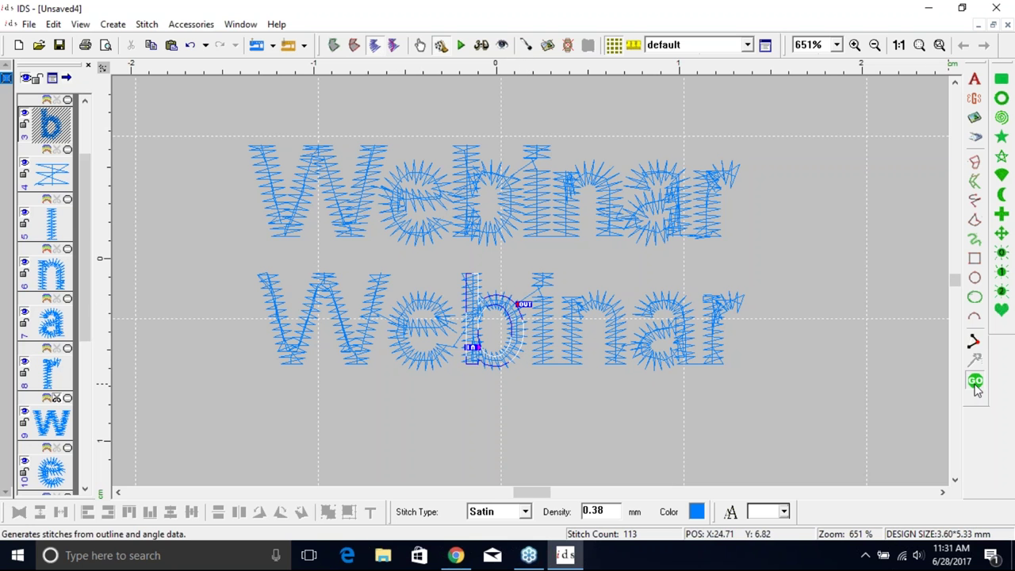
# Inspect the entry and exit points of the lower i's dot and stem.
pyautogui.click(539, 353)
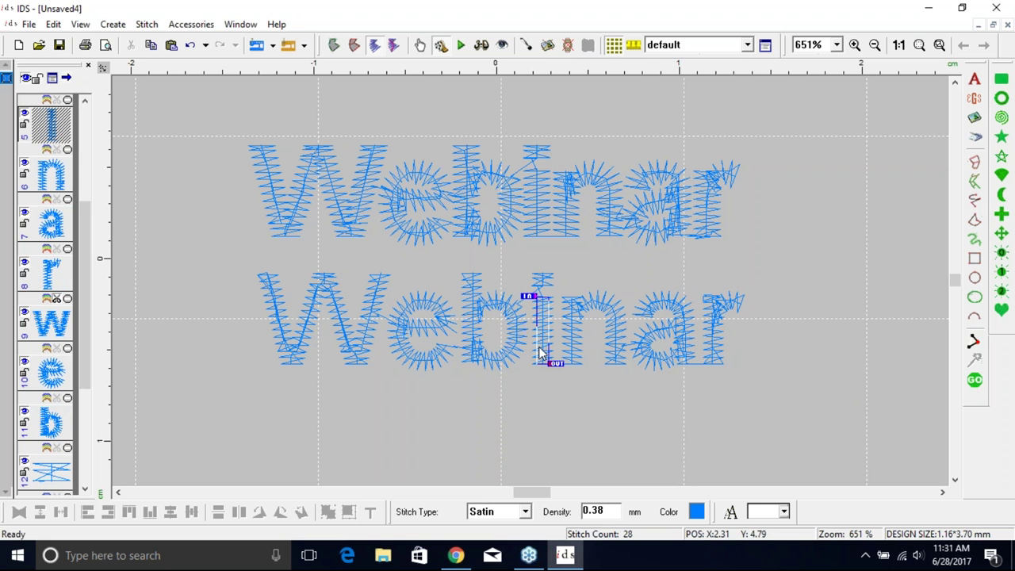
pyautogui.click(542, 287)
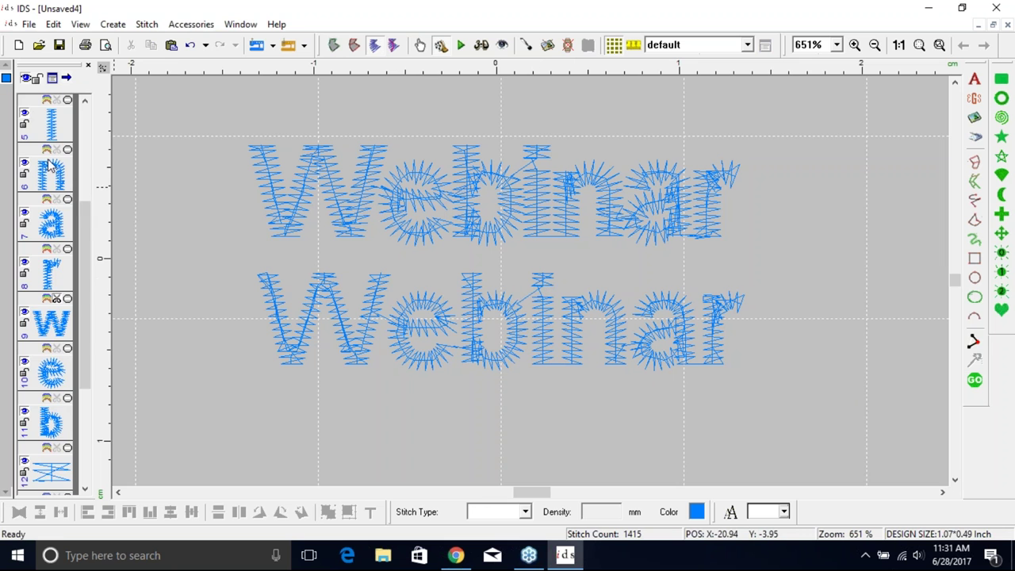
pyautogui.moveTo(88, 252); pyautogui.dragTo(80, 165)
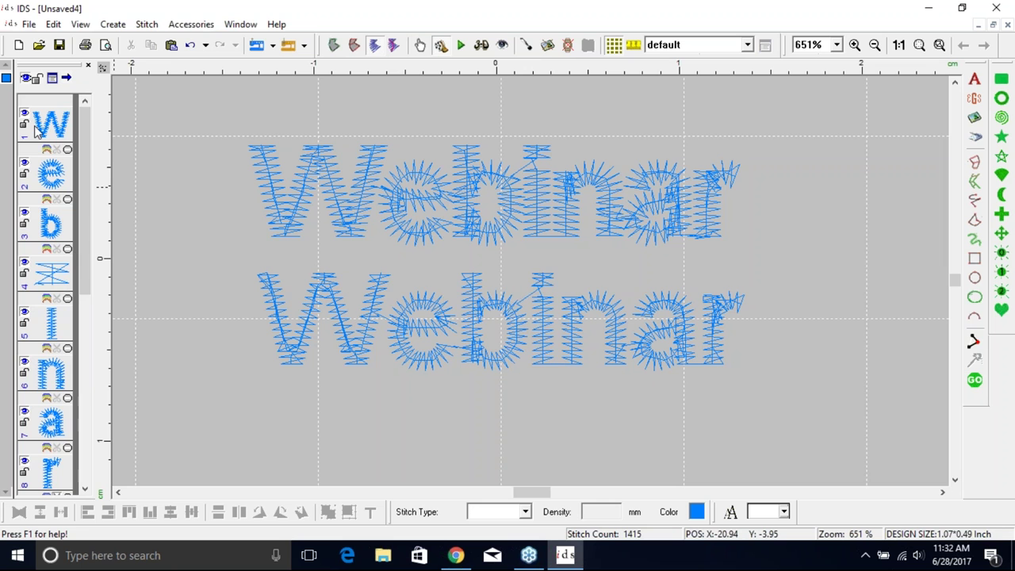
pyautogui.click(57, 277)
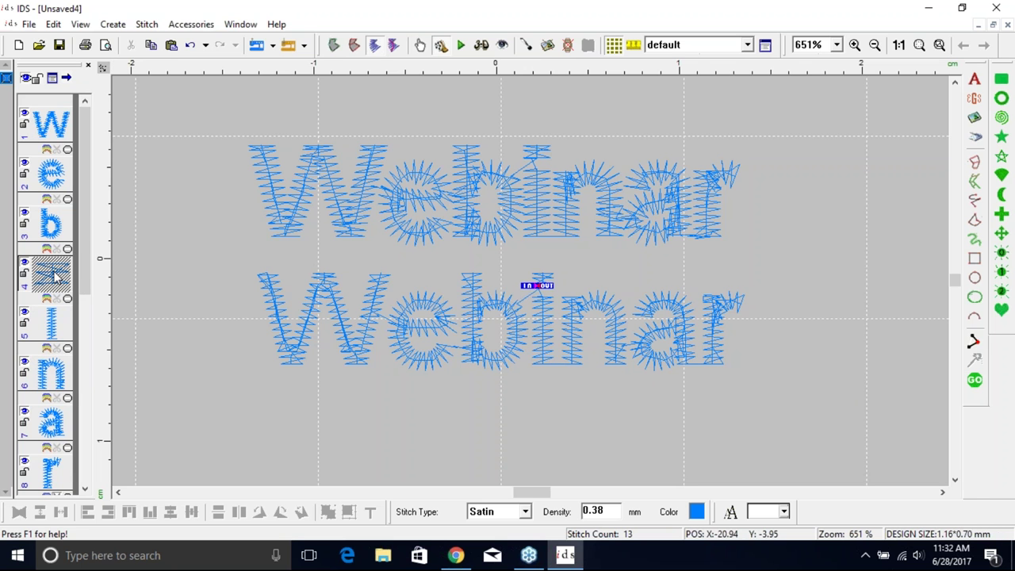
pyautogui.click(541, 315)
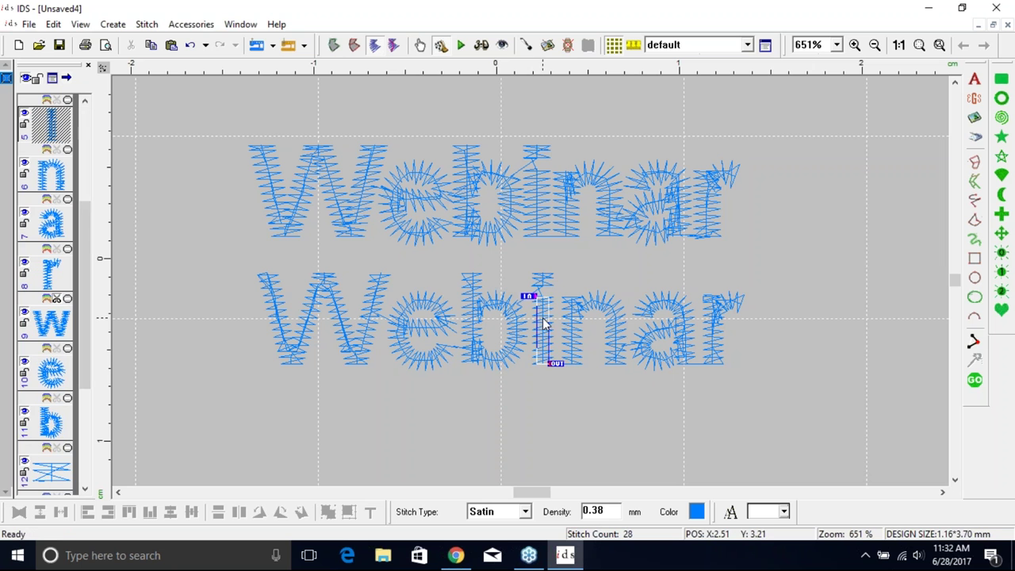
pyautogui.moveTo(85, 262); pyautogui.dragTo(87, 192)
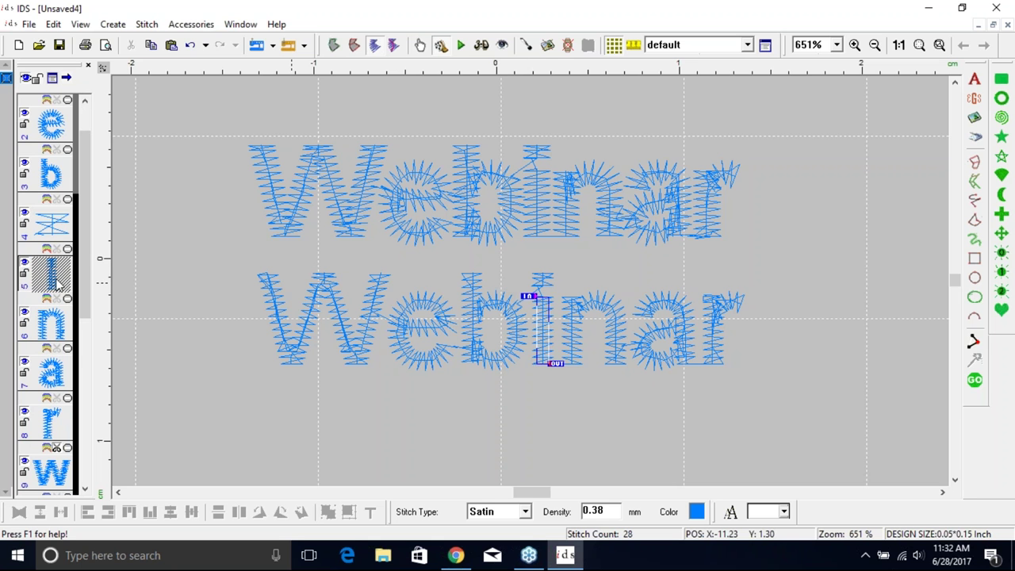
# Move the lower n's exit point down to the foot of its right leg and regenerate its stitches.
pyautogui.click(52, 331)
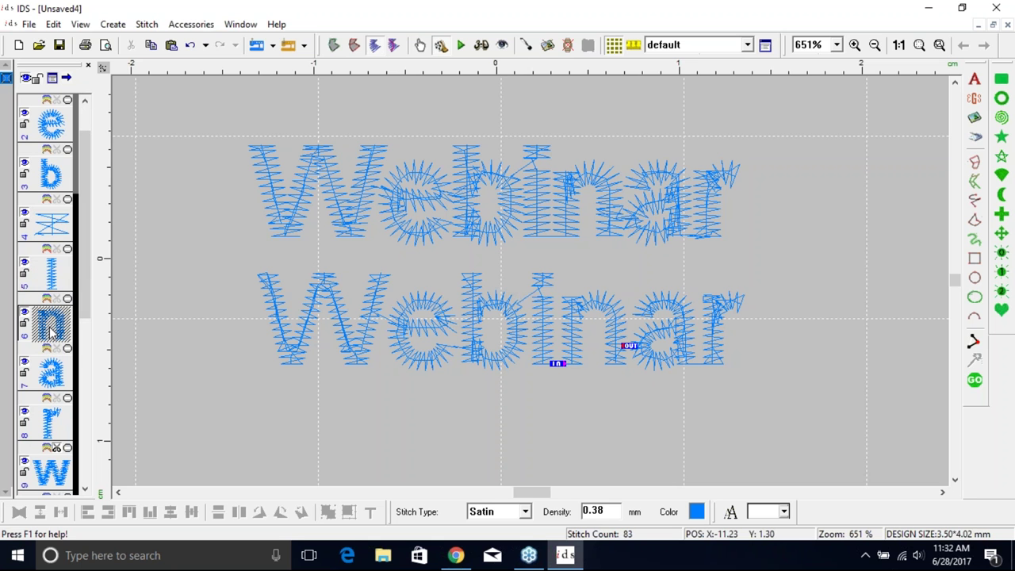
pyautogui.moveTo(648, 347); pyautogui.dragTo(625, 363)
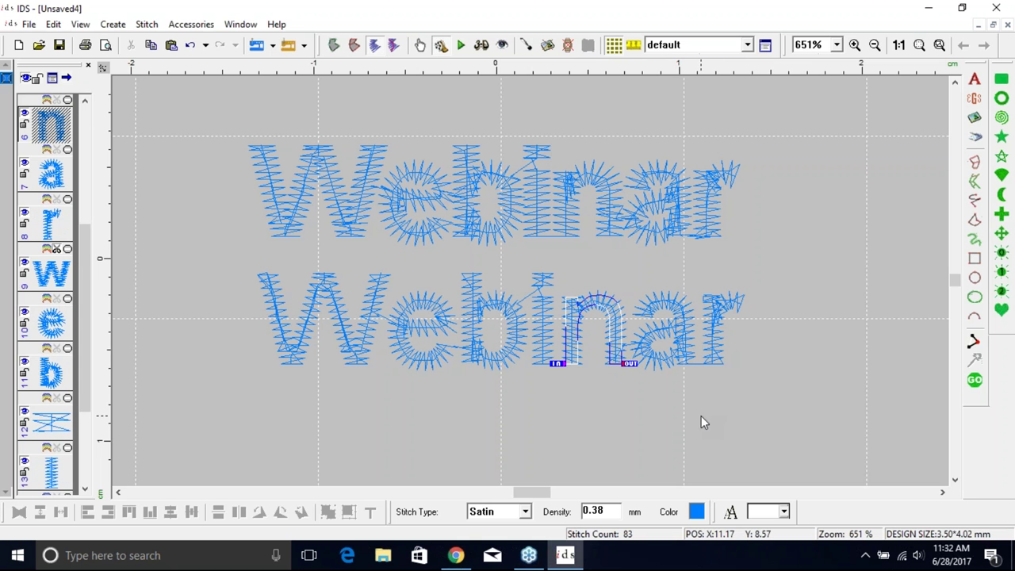
pyautogui.click(981, 382)
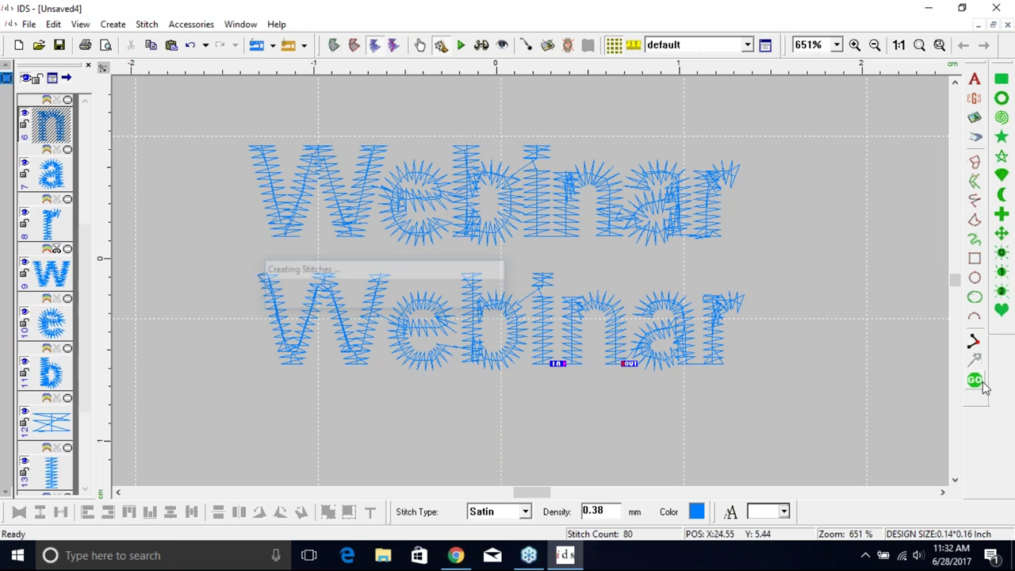
# Move the lower a's entry point down beside the foot of the n's right leg and regenerate the stitches.
pyautogui.click(647, 361)
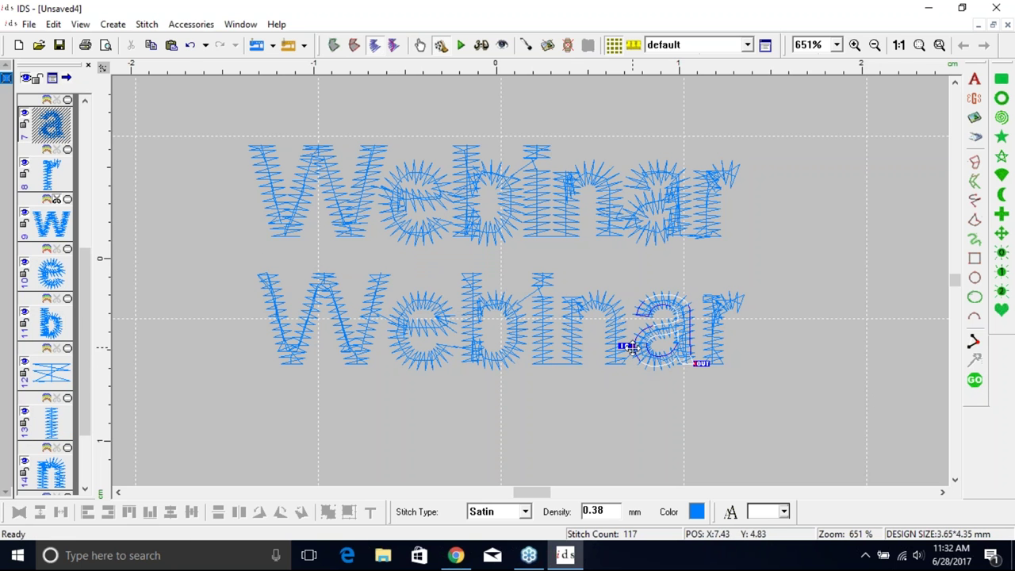
pyautogui.moveTo(635, 350); pyautogui.dragTo(630, 361)
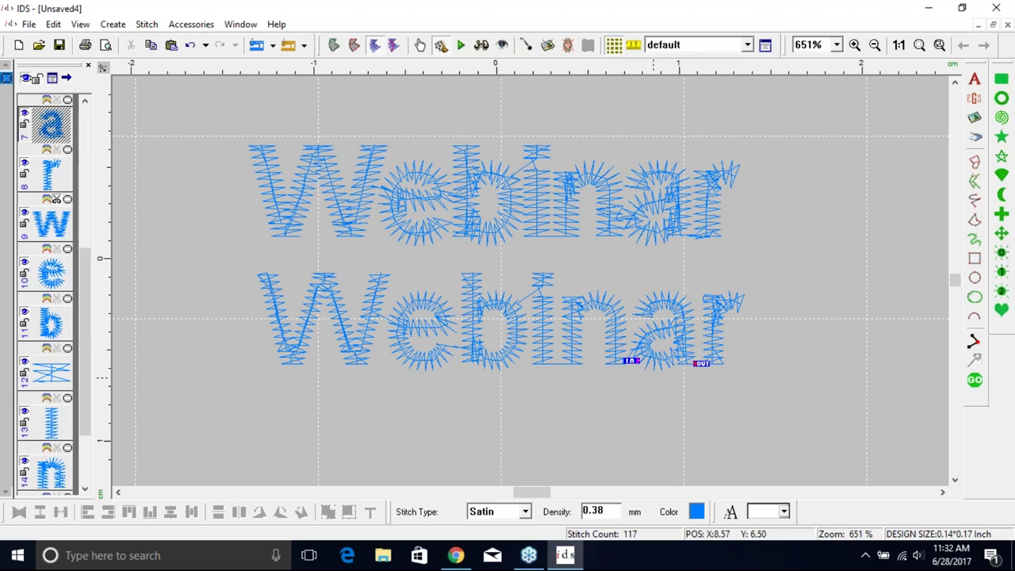
pyautogui.click(715, 393)
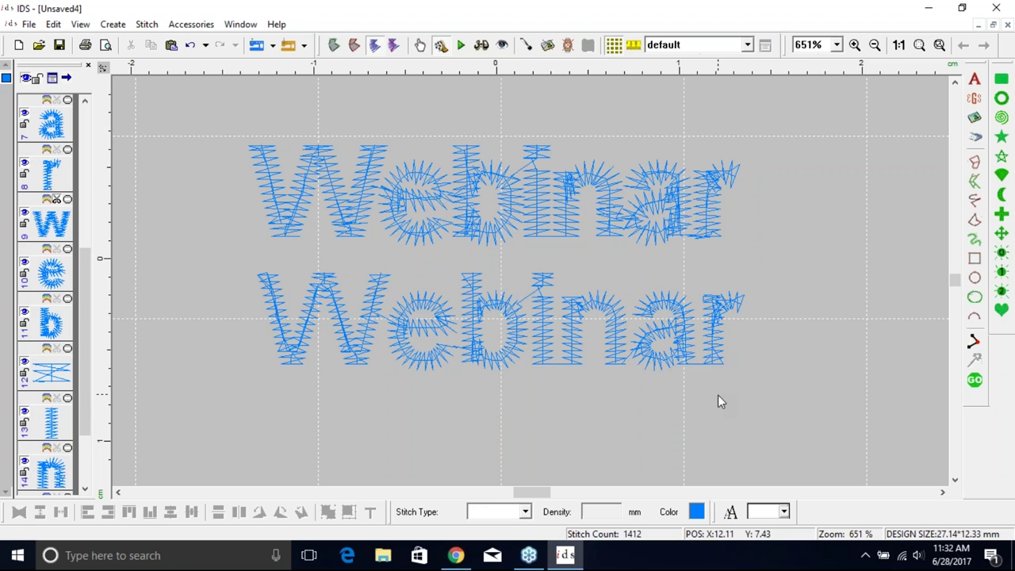
pyautogui.click(975, 380)
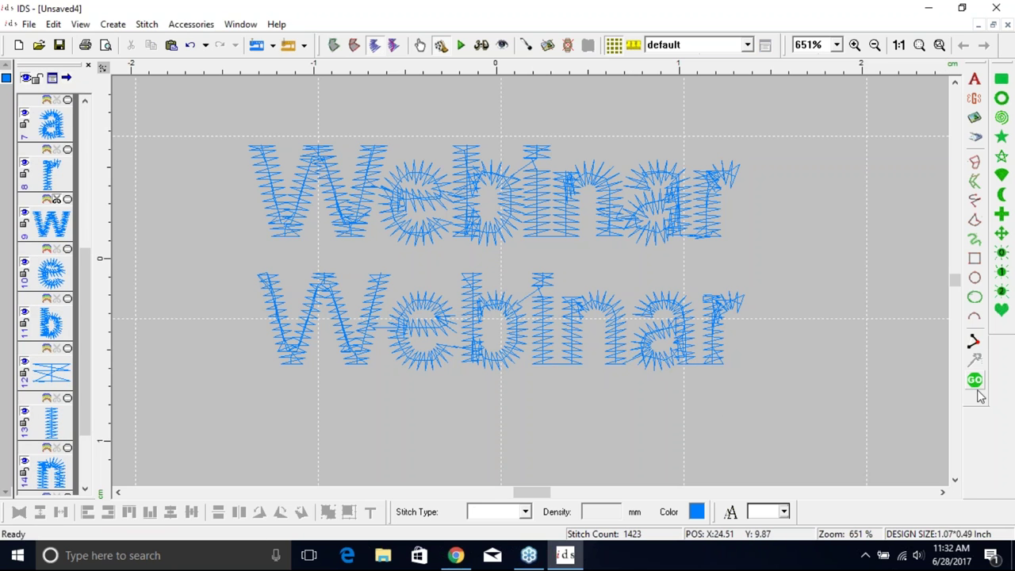
# Move the lower r's exit point to the tip of its arm and regenerate its stitches.
pyautogui.click(716, 352)
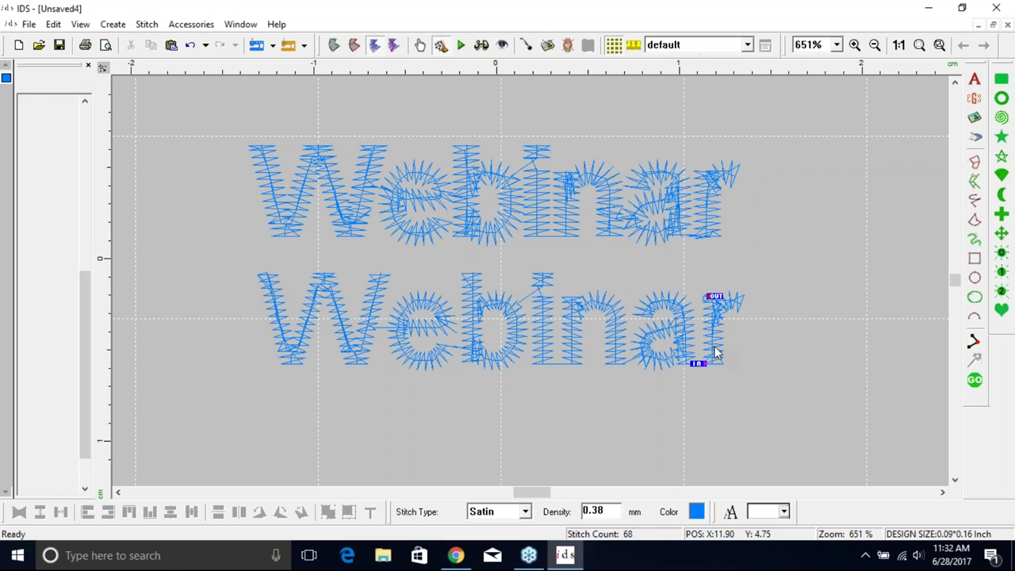
pyautogui.moveTo(716, 297); pyautogui.dragTo(754, 300)
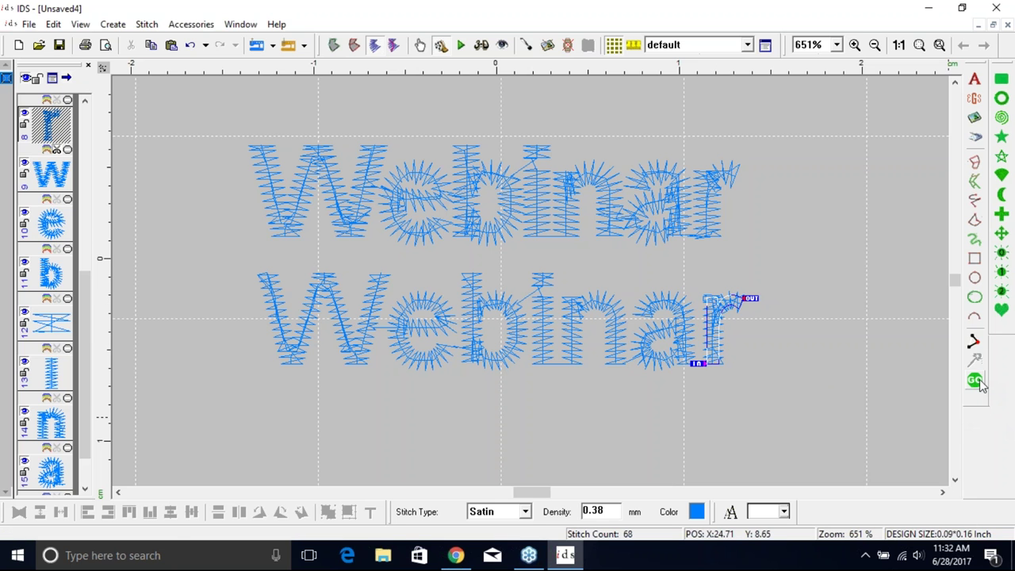
pyautogui.click(849, 411)
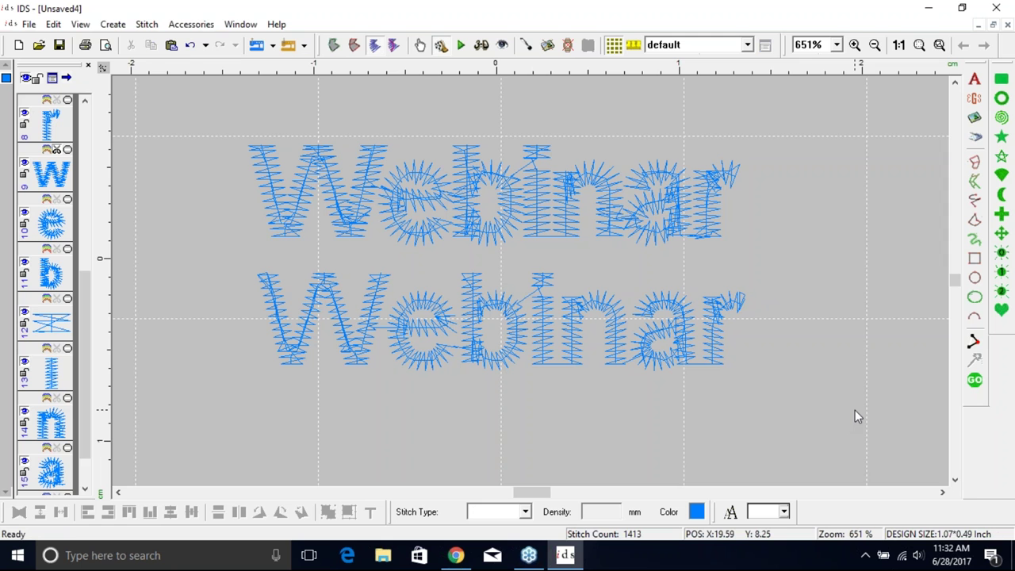
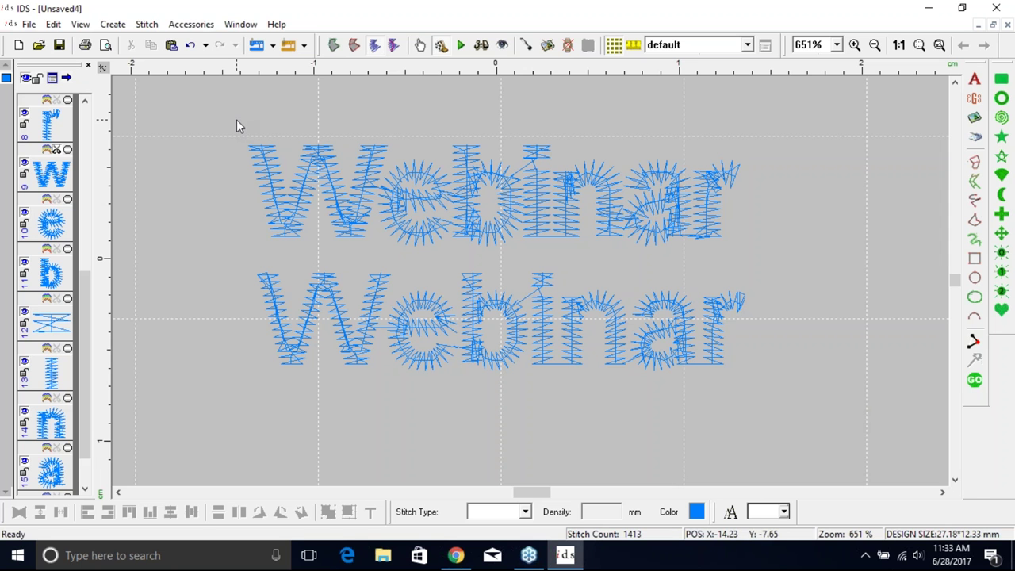
# Apply the "small lettering" fabric setting to all letters of the upper Webinar.
pyautogui.moveTo(236, 120)
pyautogui.mouseDown()
pyautogui.moveTo(337, 172)
pyautogui.moveTo(589, 251)
pyautogui.moveTo(797, 259)
pyautogui.mouseUp()
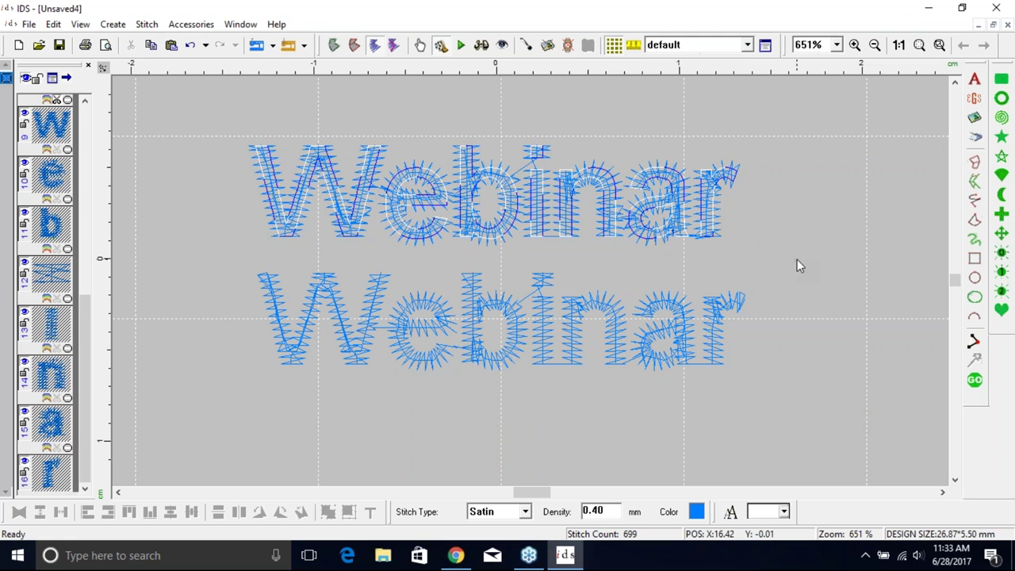
pyautogui.click(748, 46)
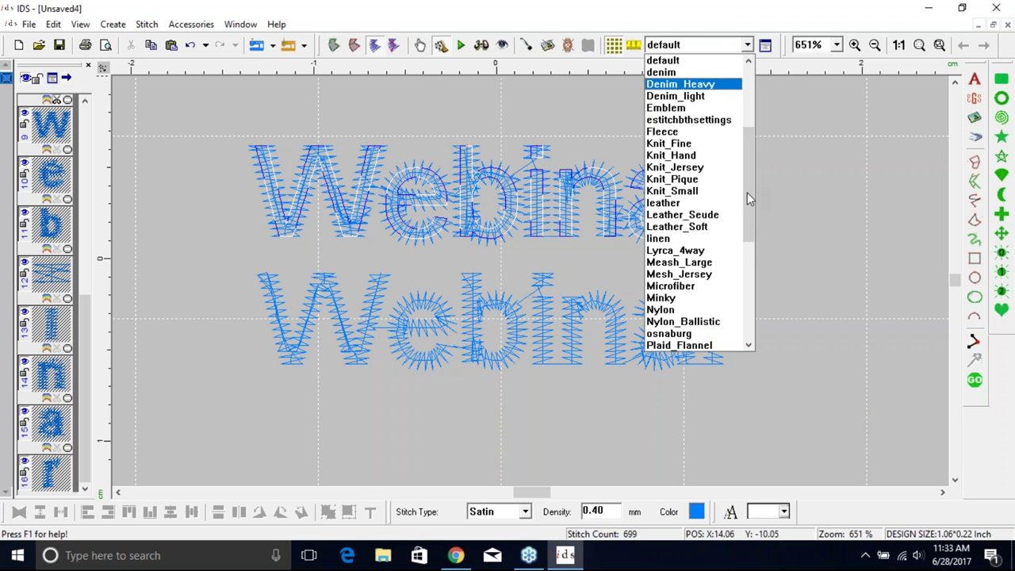
pyautogui.scroll(-1, 750, 203)
pyautogui.moveTo(752, 213); pyautogui.dragTo(770, 294)
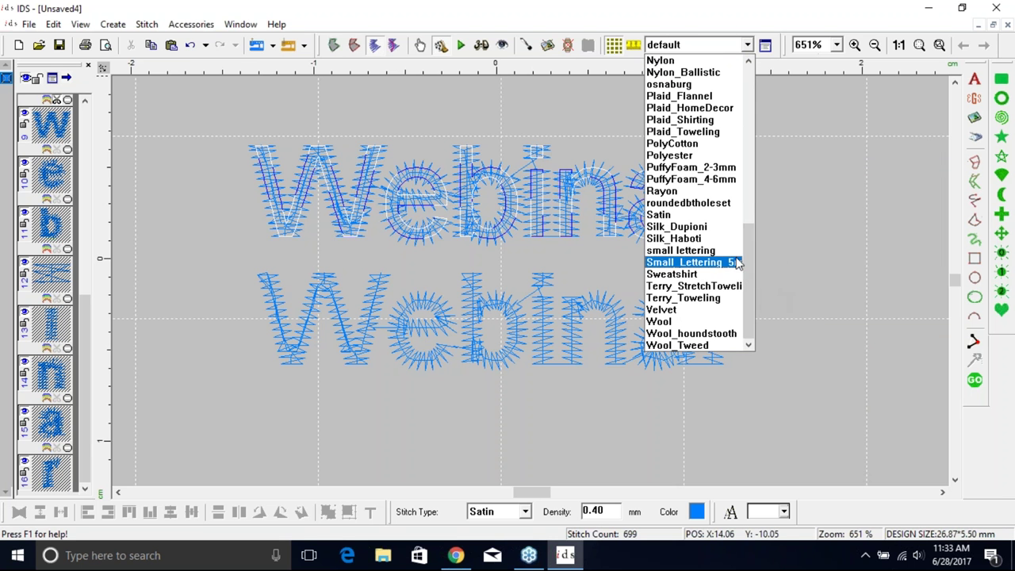
pyautogui.click(705, 251)
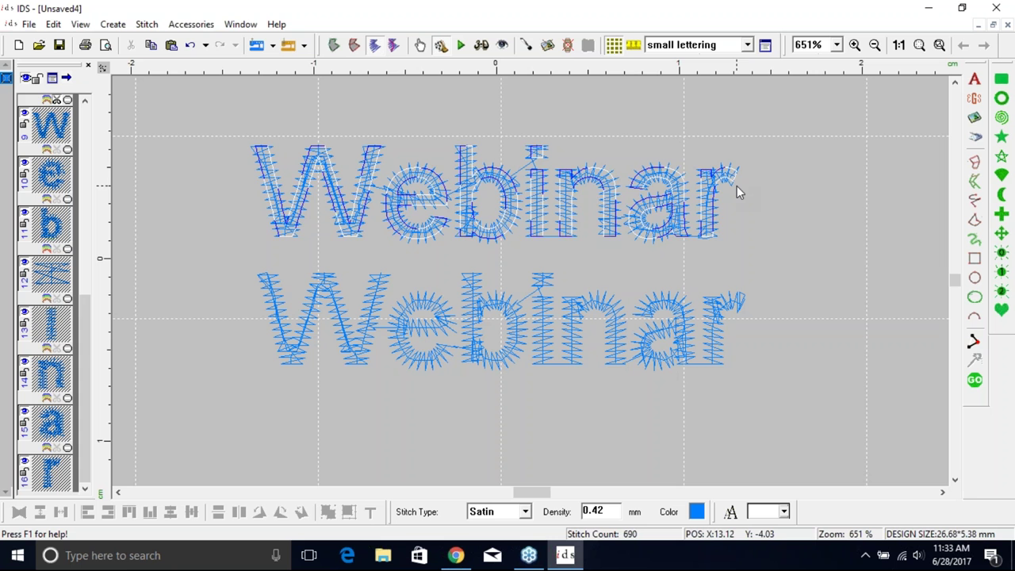
# Review the lower W's stitch properties, covering basic step, underlay, tie-off, pull compensation and satin settings.
pyautogui.click(351, 362)
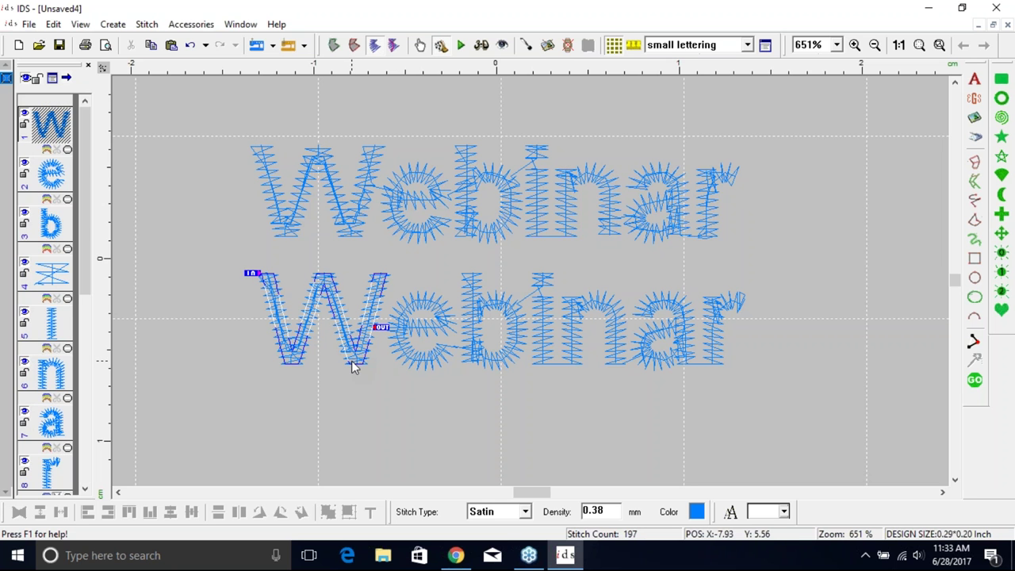
pyautogui.click(766, 45)
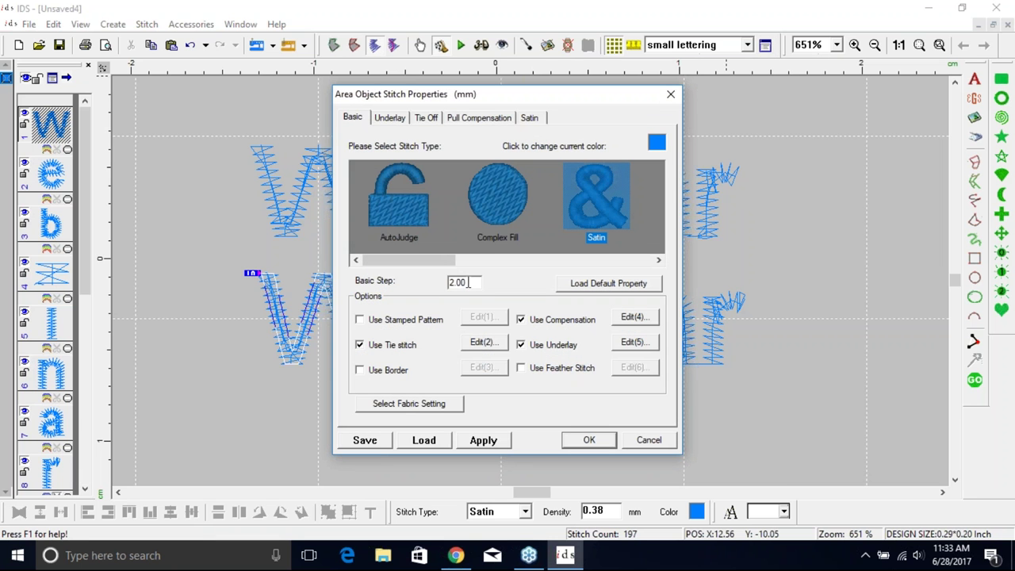
pyautogui.doubleClick(468, 282)
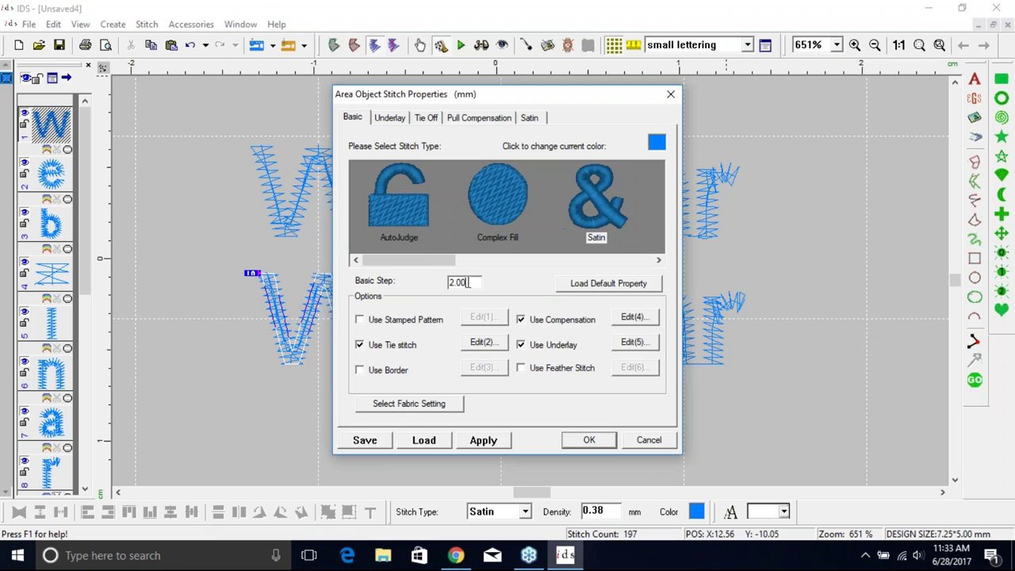
pyautogui.click(388, 119)
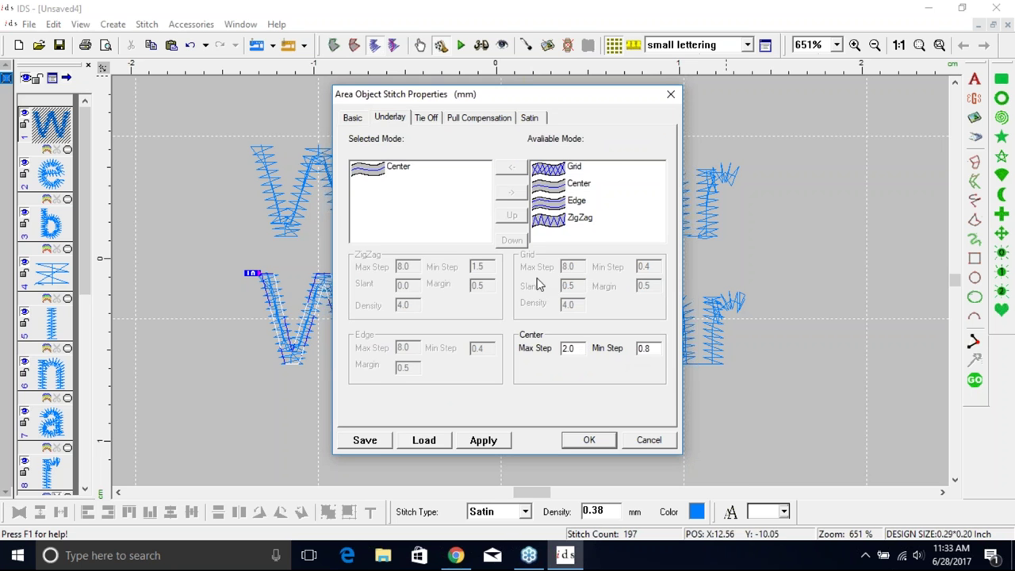
pyautogui.click(424, 119)
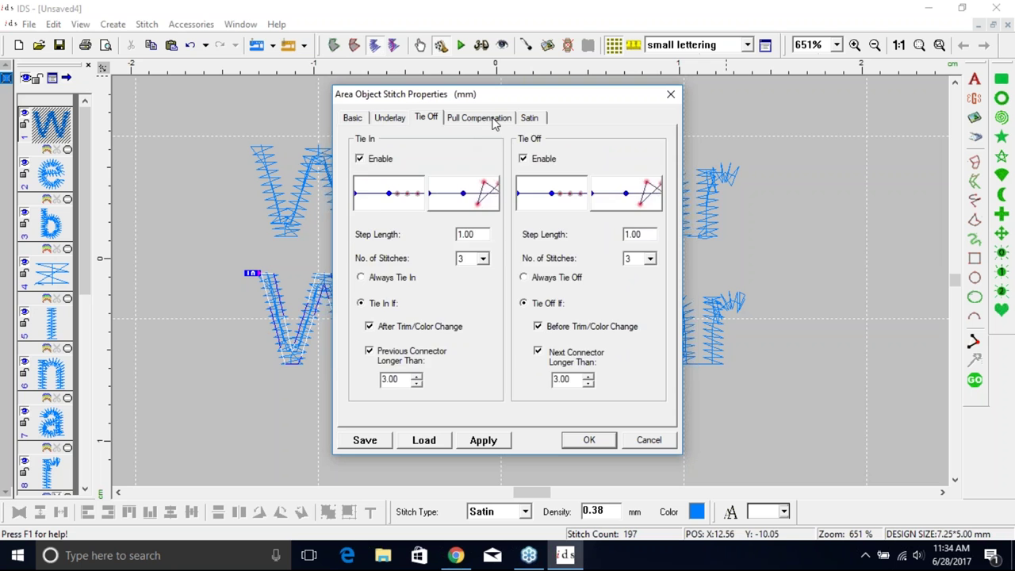
pyautogui.click(494, 119)
pyautogui.click(532, 117)
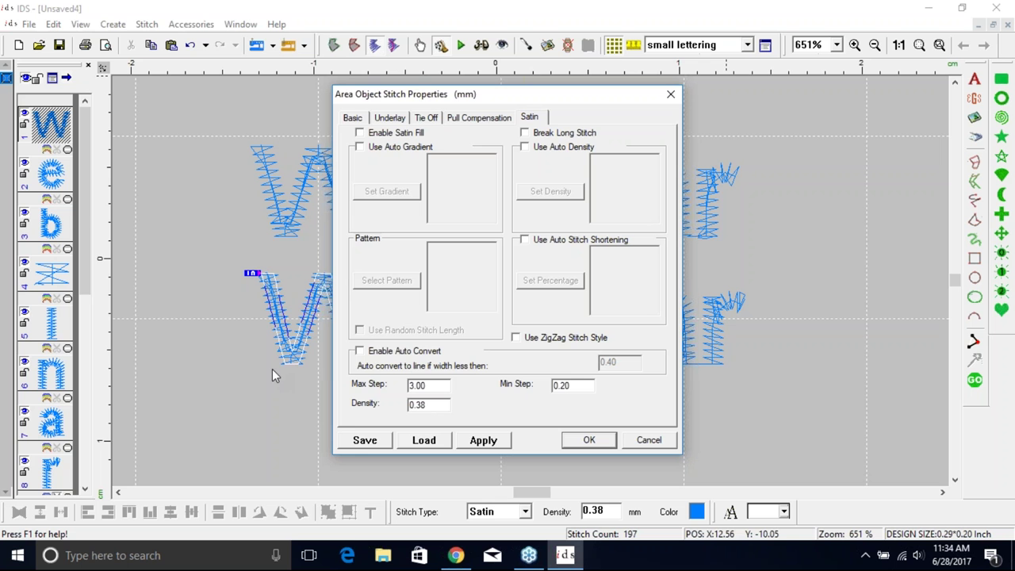
# Start saving the W's stitch properties to a file and browse to the Super Tech\IDS\Properties folder on the C drive.
pyautogui.click(365, 442)
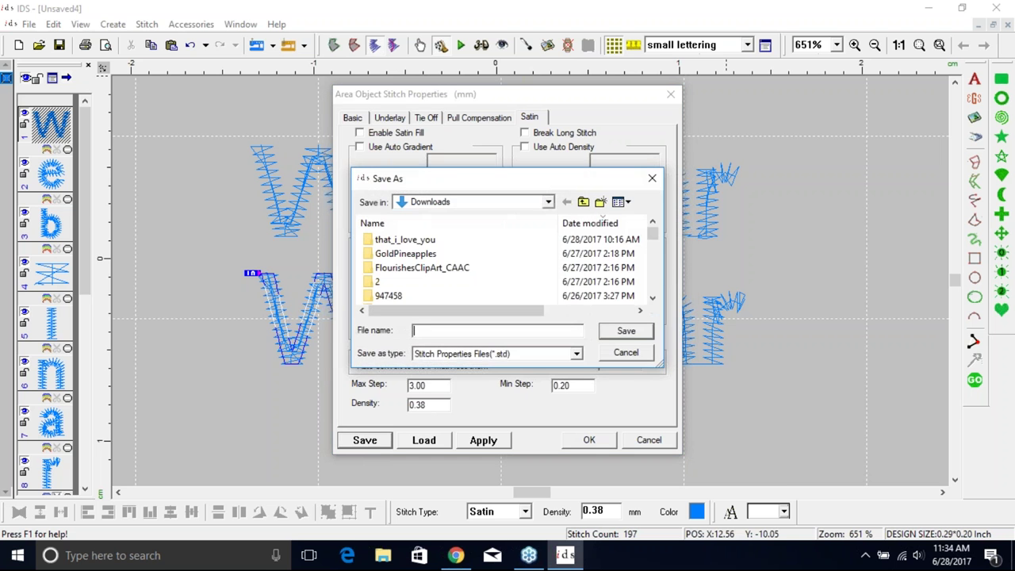
pyautogui.click(548, 203)
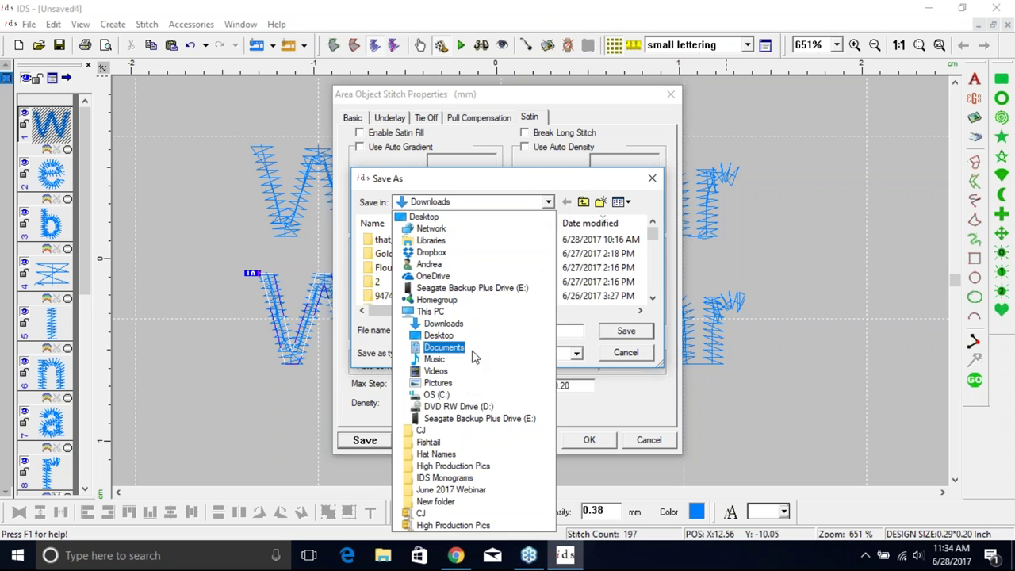
pyautogui.click(457, 396)
pyautogui.scroll(-1, 401, 278)
pyautogui.moveTo(650, 247); pyautogui.dragTo(653, 267)
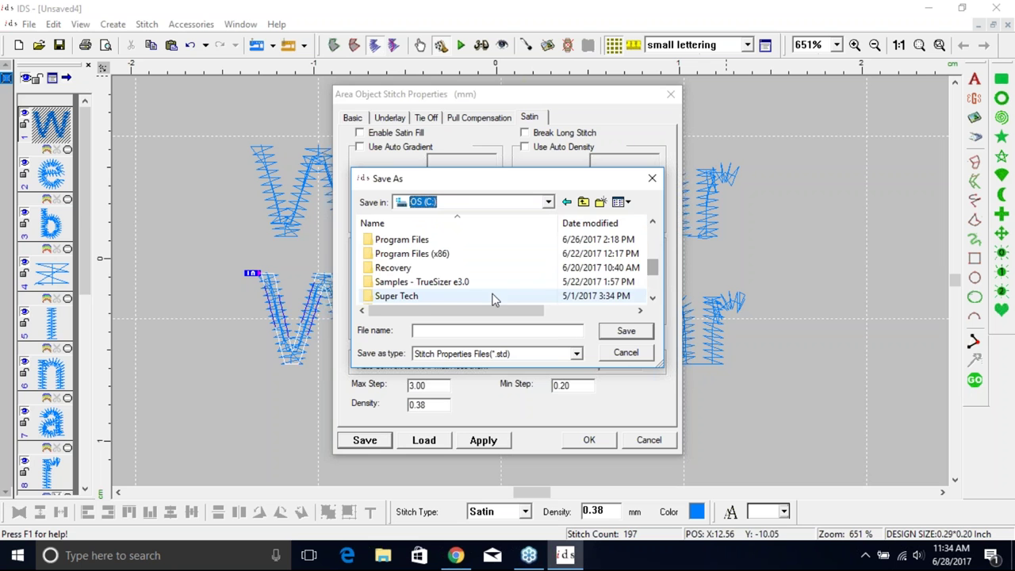
pyautogui.doubleClick(442, 297)
pyautogui.click(434, 254)
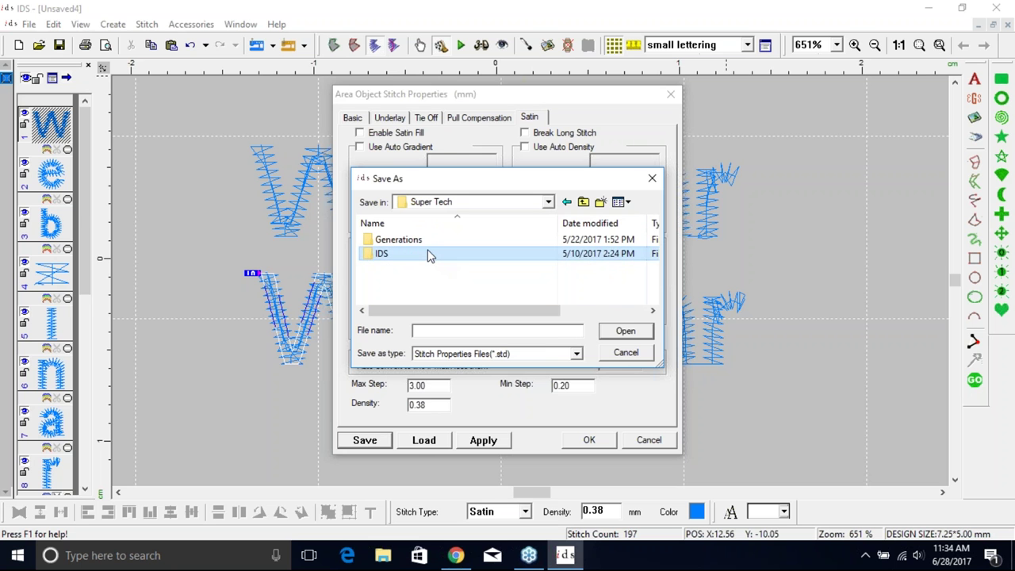
pyautogui.doubleClick(428, 254)
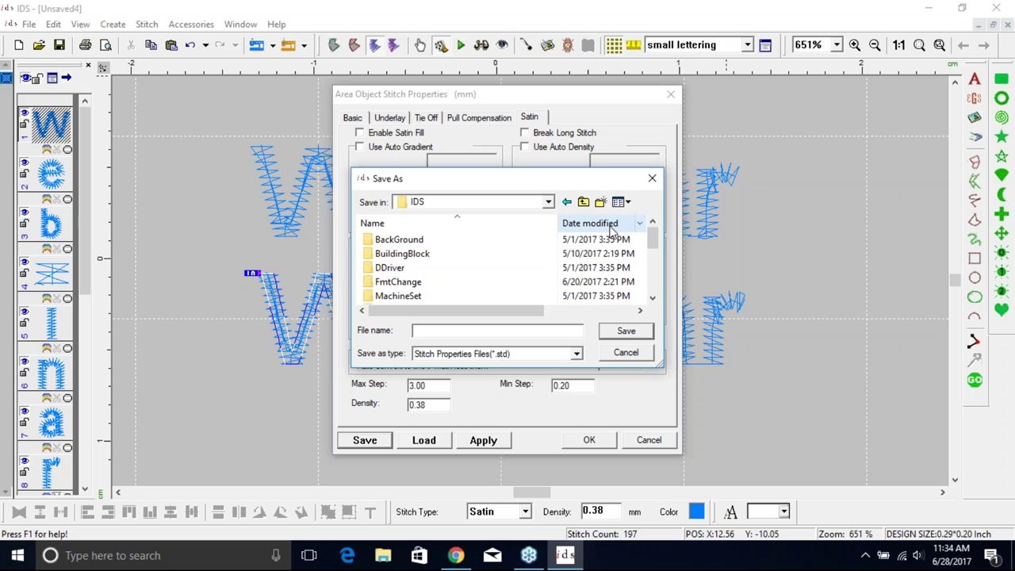
pyautogui.moveTo(654, 242); pyautogui.dragTo(659, 272)
pyautogui.doubleClick(395, 268)
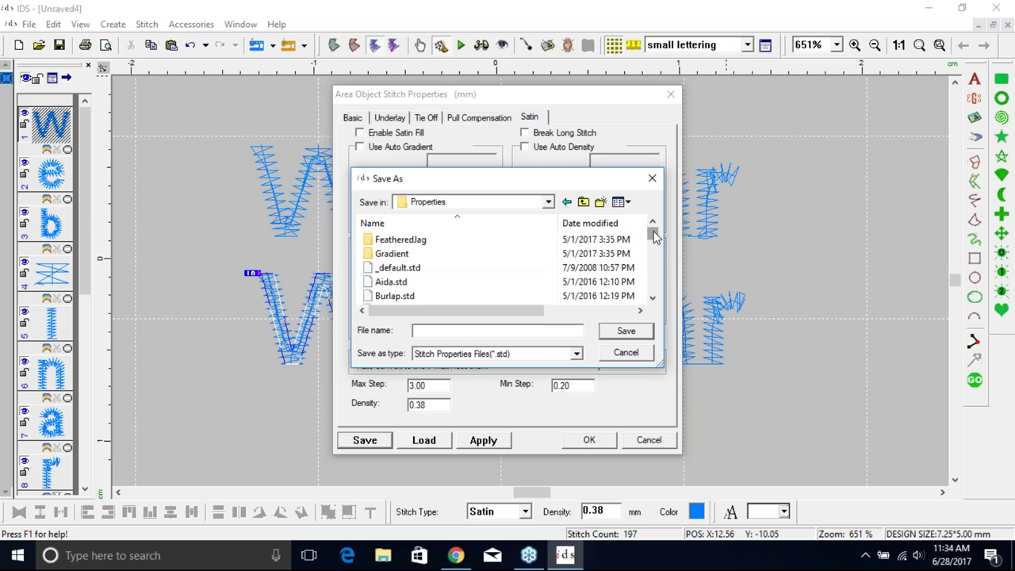
# Save the stitch properties over the existing small lettering.std file and close the properties dialog.
pyautogui.moveTo(650, 230); pyautogui.dragTo(653, 276)
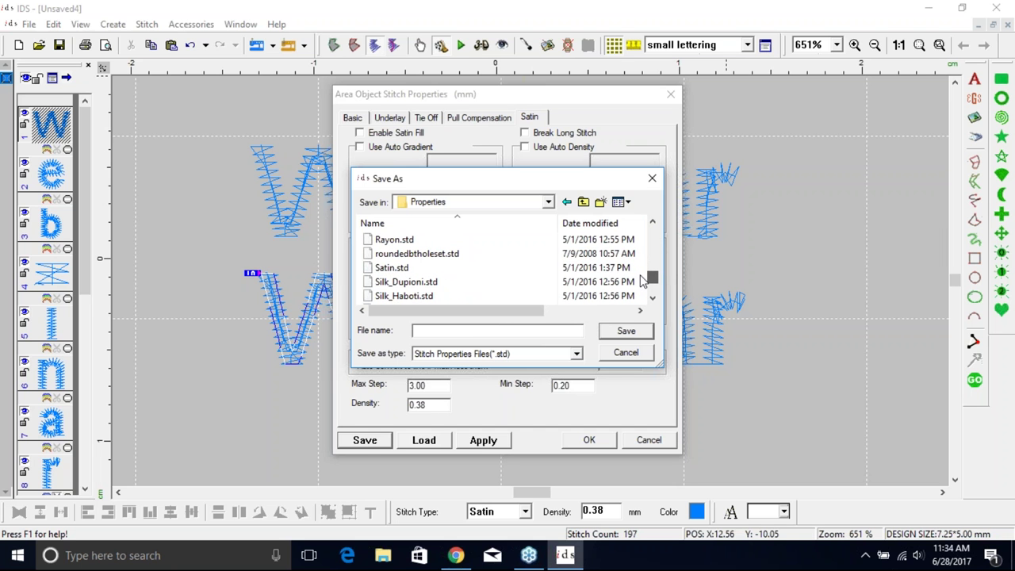
pyautogui.moveTo(641, 278); pyautogui.dragTo(641, 280)
pyautogui.click(443, 269)
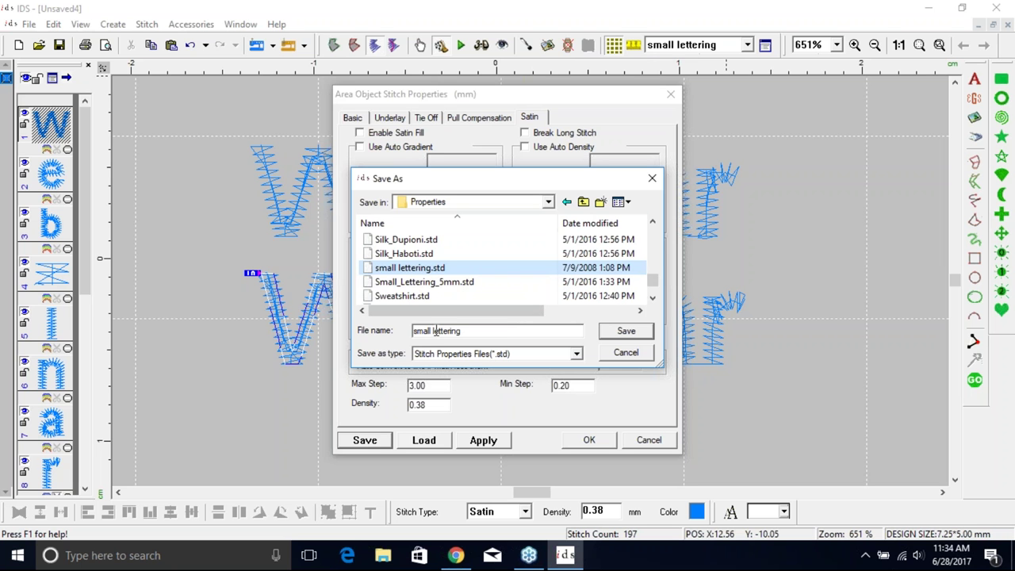
pyautogui.click(641, 334)
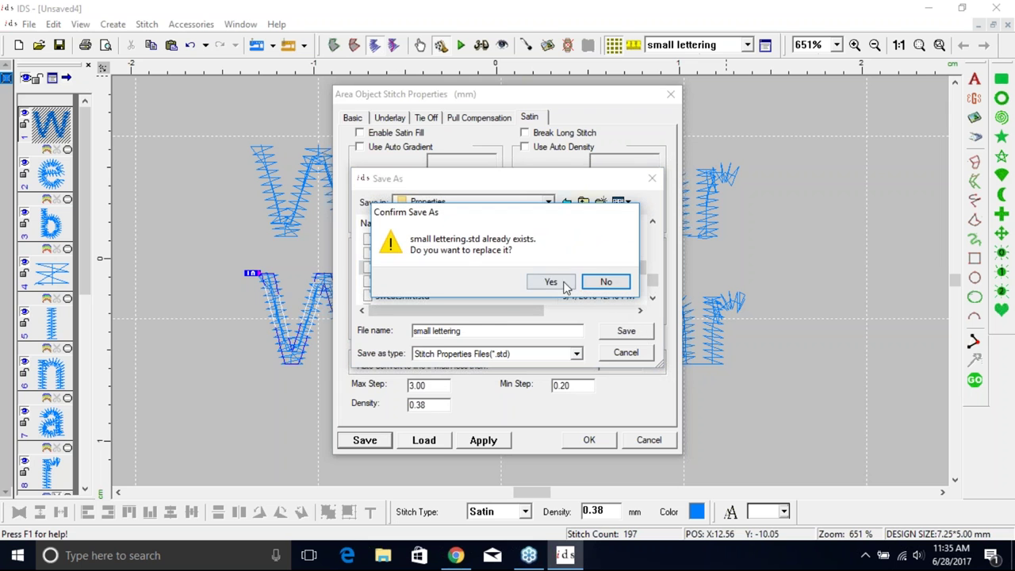
pyautogui.click(564, 284)
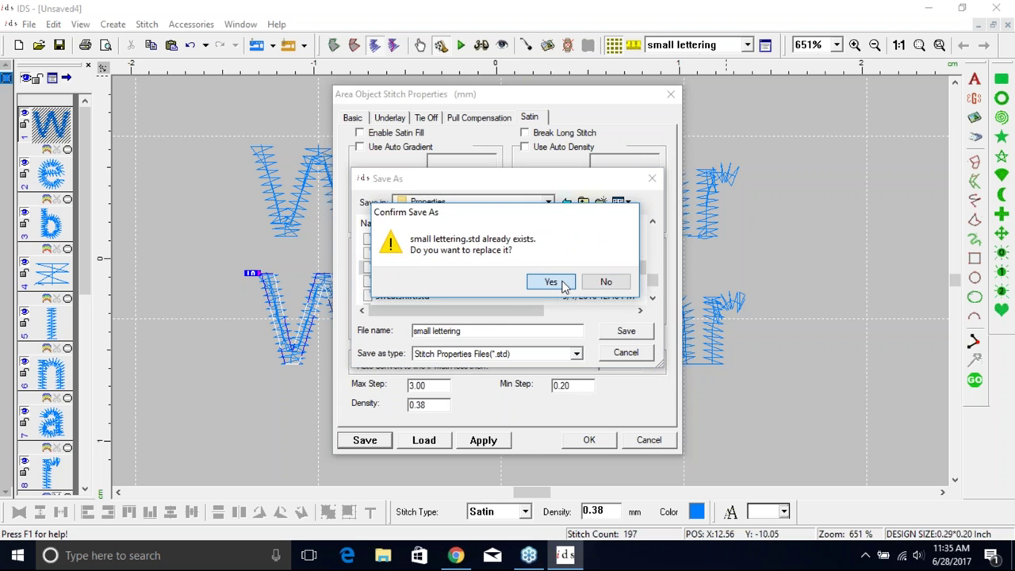
pyautogui.click(589, 441)
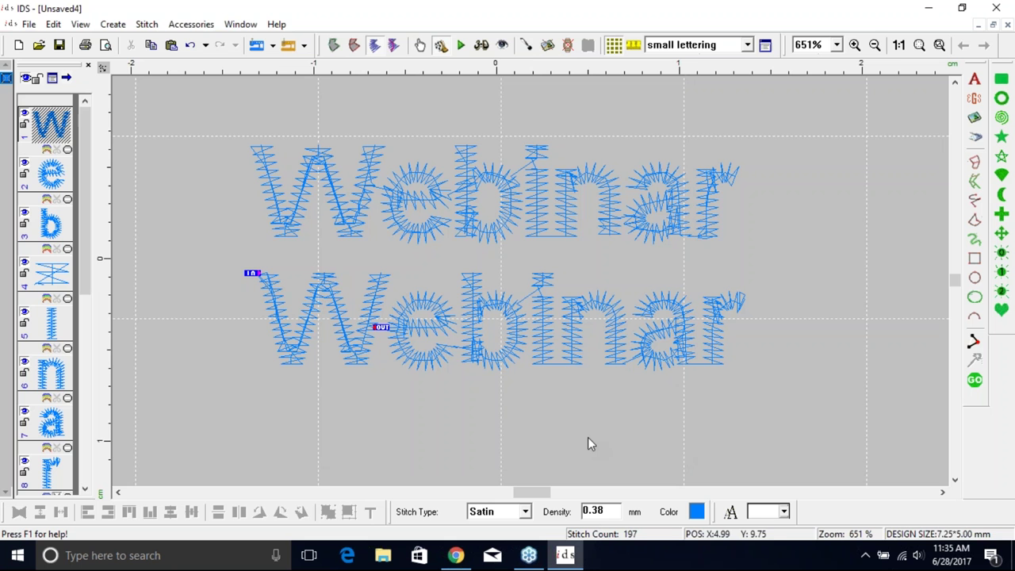
# In a new design, insert the text Webinar in 5 mm Arial with Small Lettering Stitch enabled and generate its stitches.
pyautogui.click(19, 45)
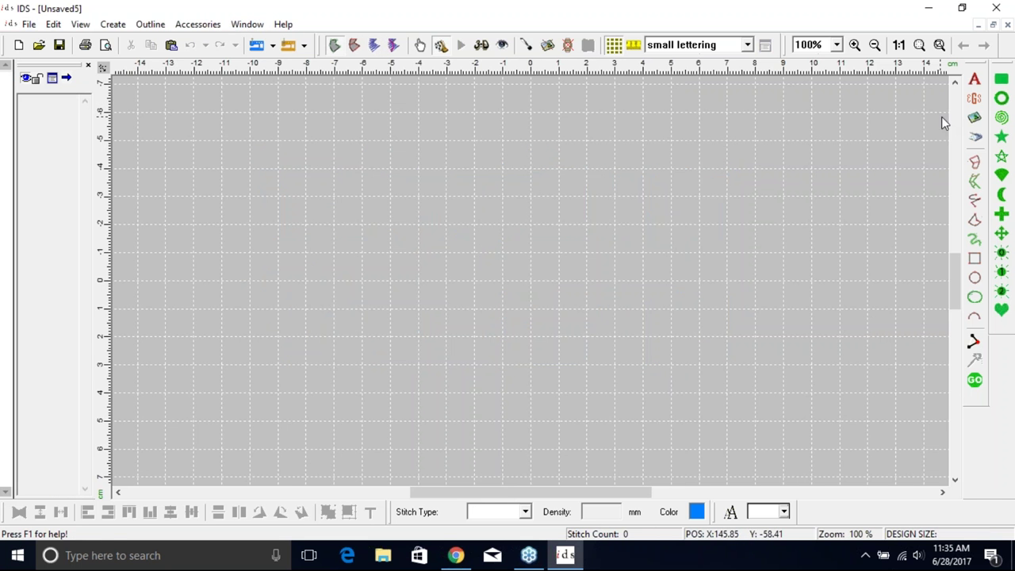
pyautogui.click(976, 81)
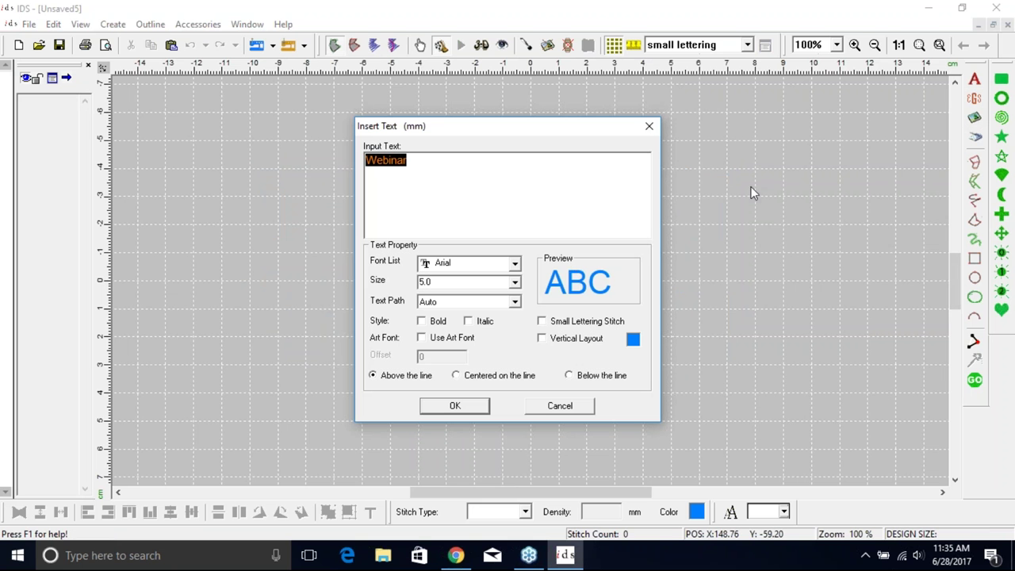
pyautogui.click(542, 322)
pyautogui.click(449, 408)
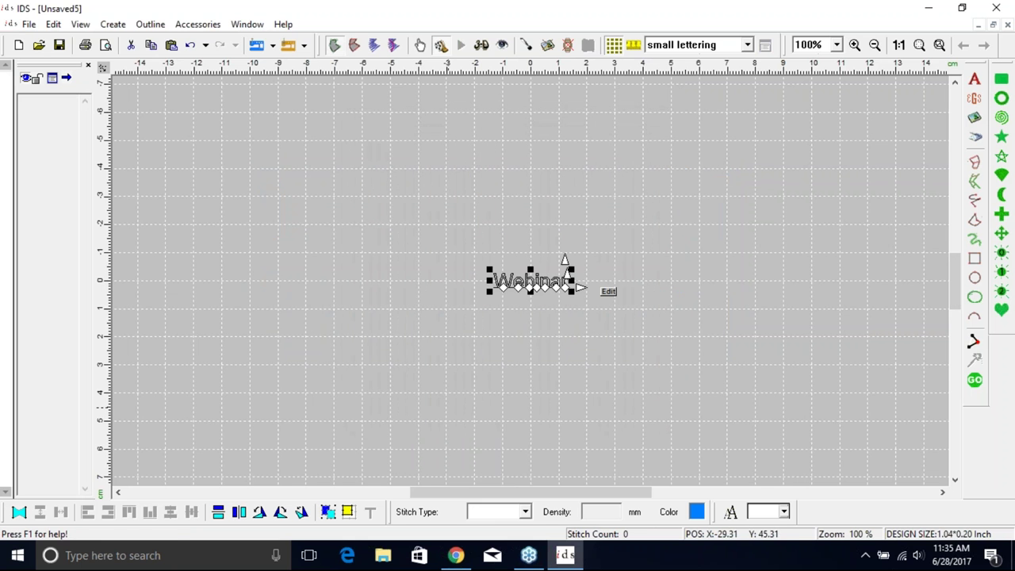
pyautogui.click(975, 381)
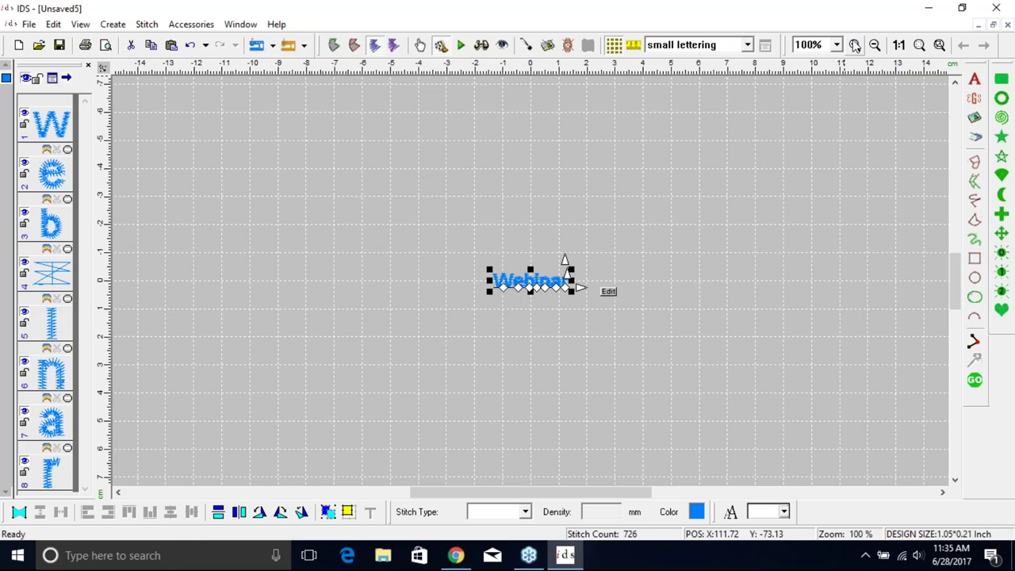
# Check the stitch density of the new text's W, and reselect the whole Webinar text.
pyautogui.scroll(10, 522, 271)
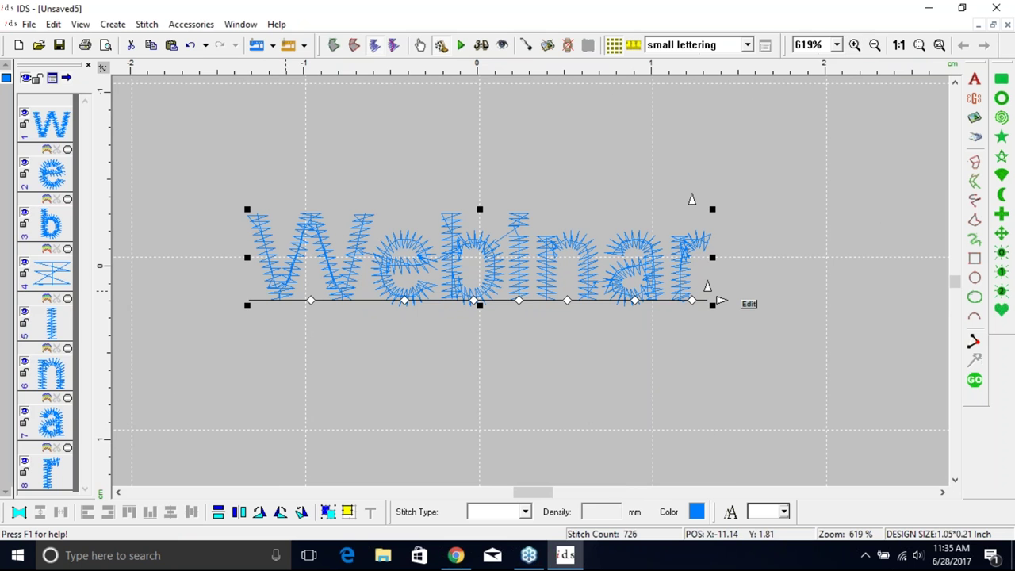
pyautogui.click(284, 292)
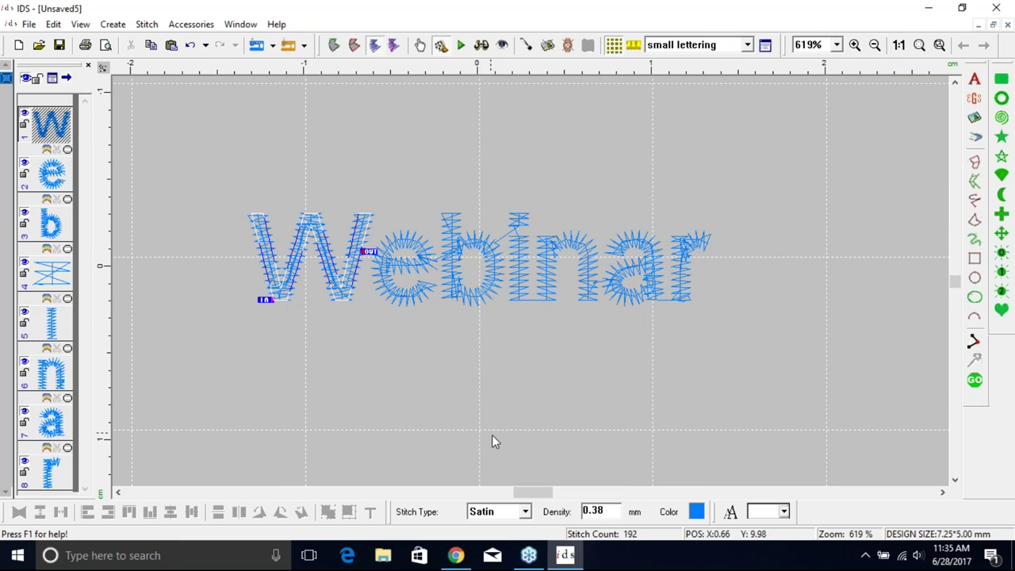
pyautogui.click(595, 512)
pyautogui.press('Return')
pyautogui.press('Return')
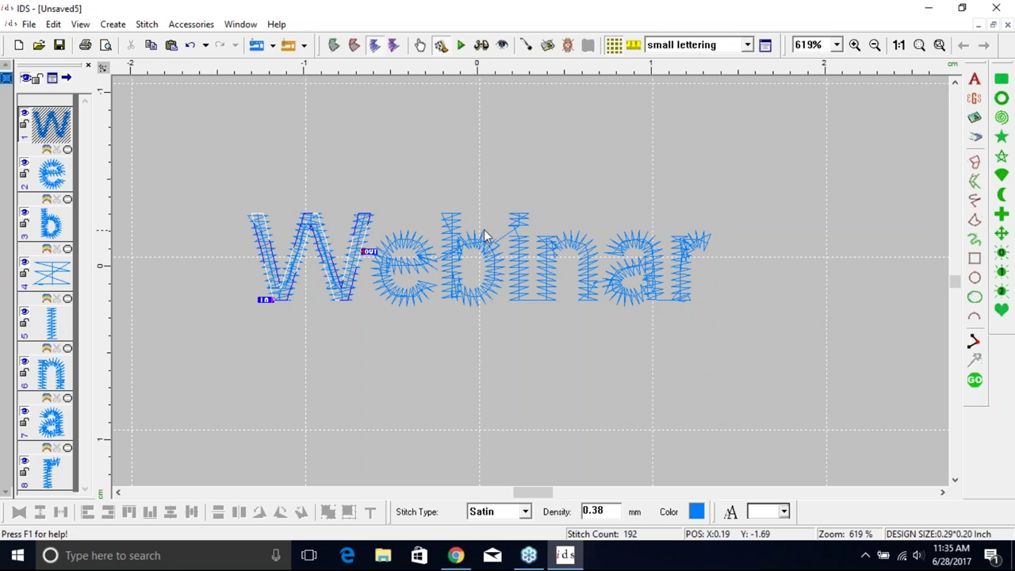
pyautogui.click(442, 267)
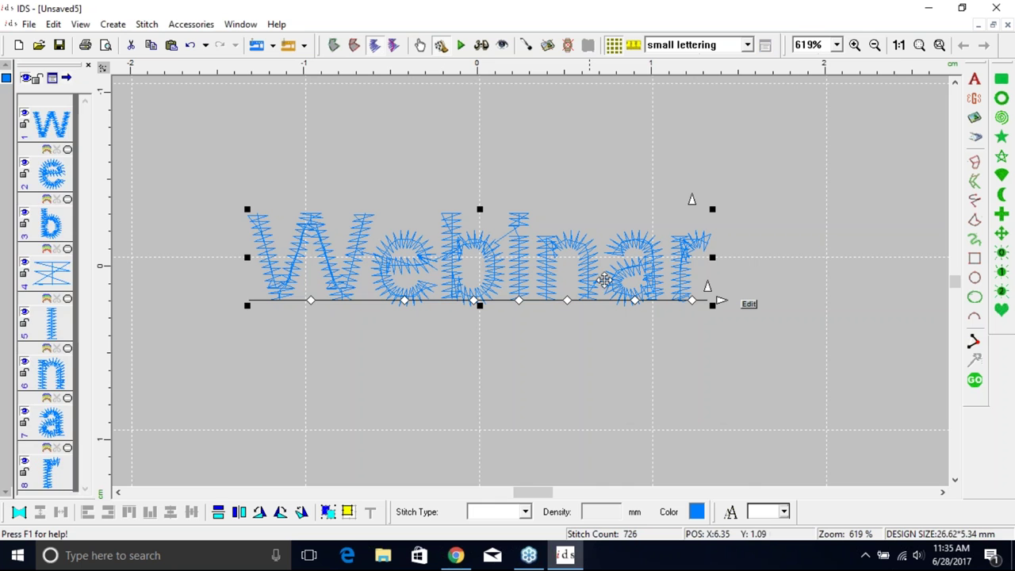